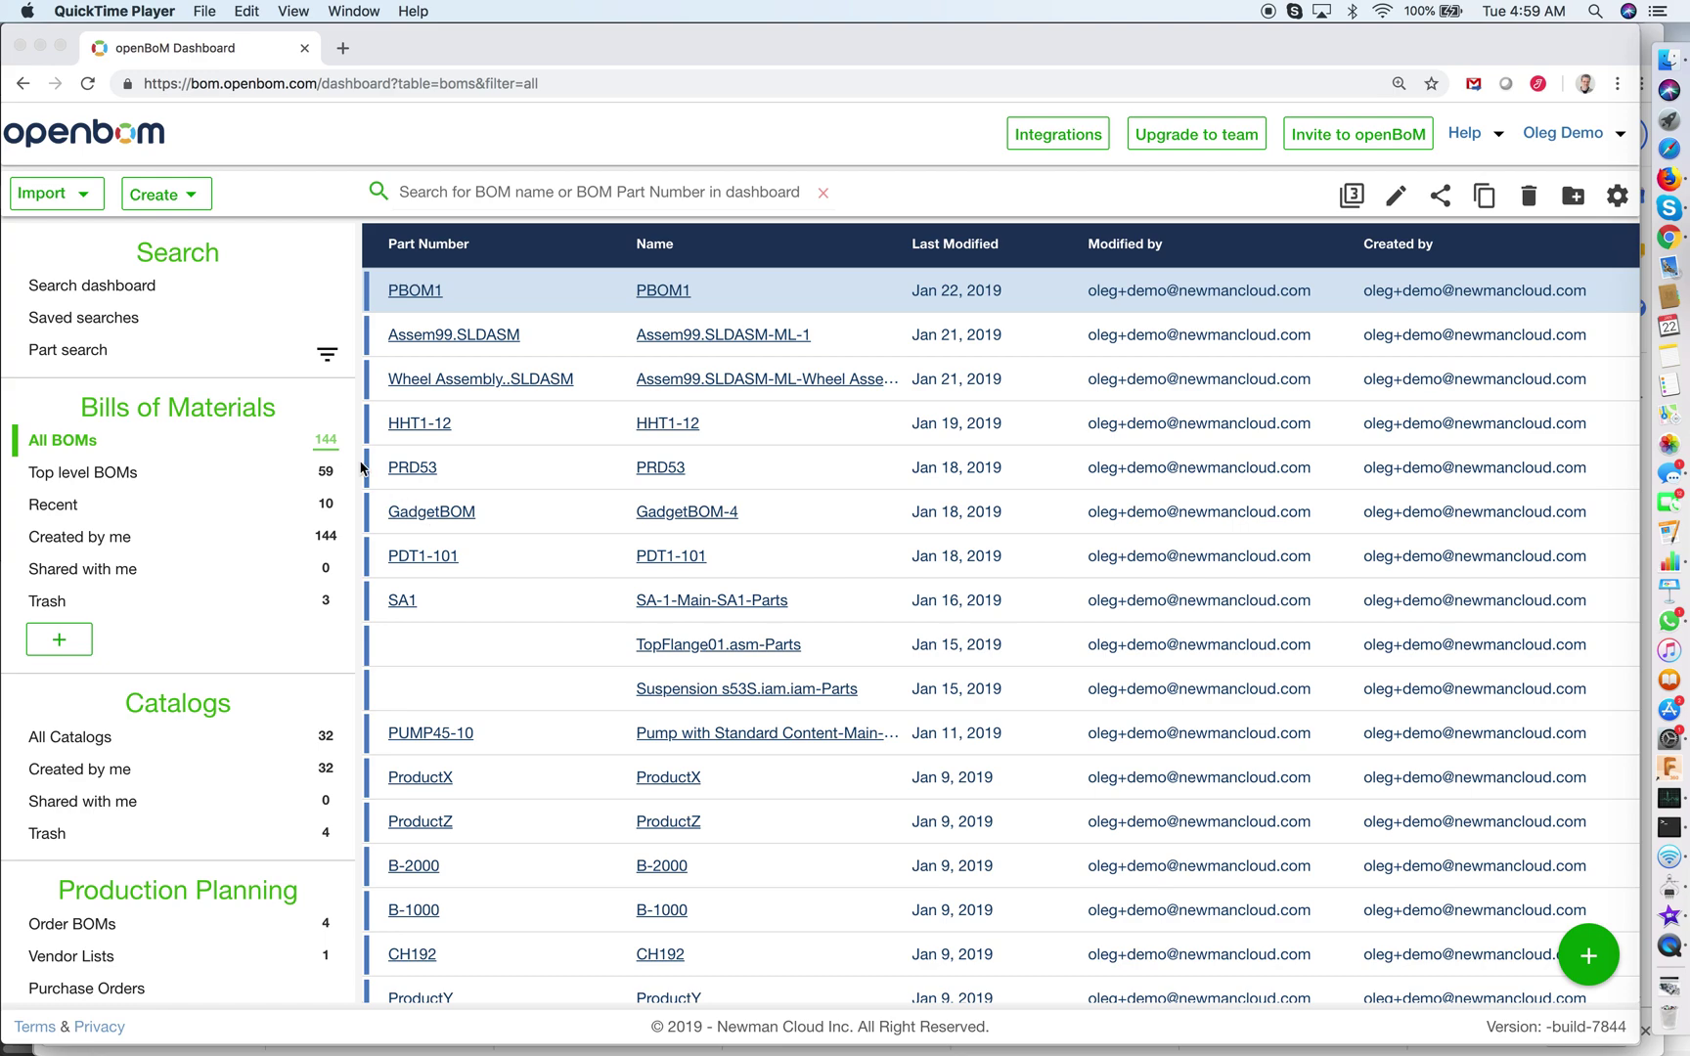
- Create and save a new catalog named CAT2 from the dashboard's Create menu
{"action": "left_click", "coordinate": [170, 196]}
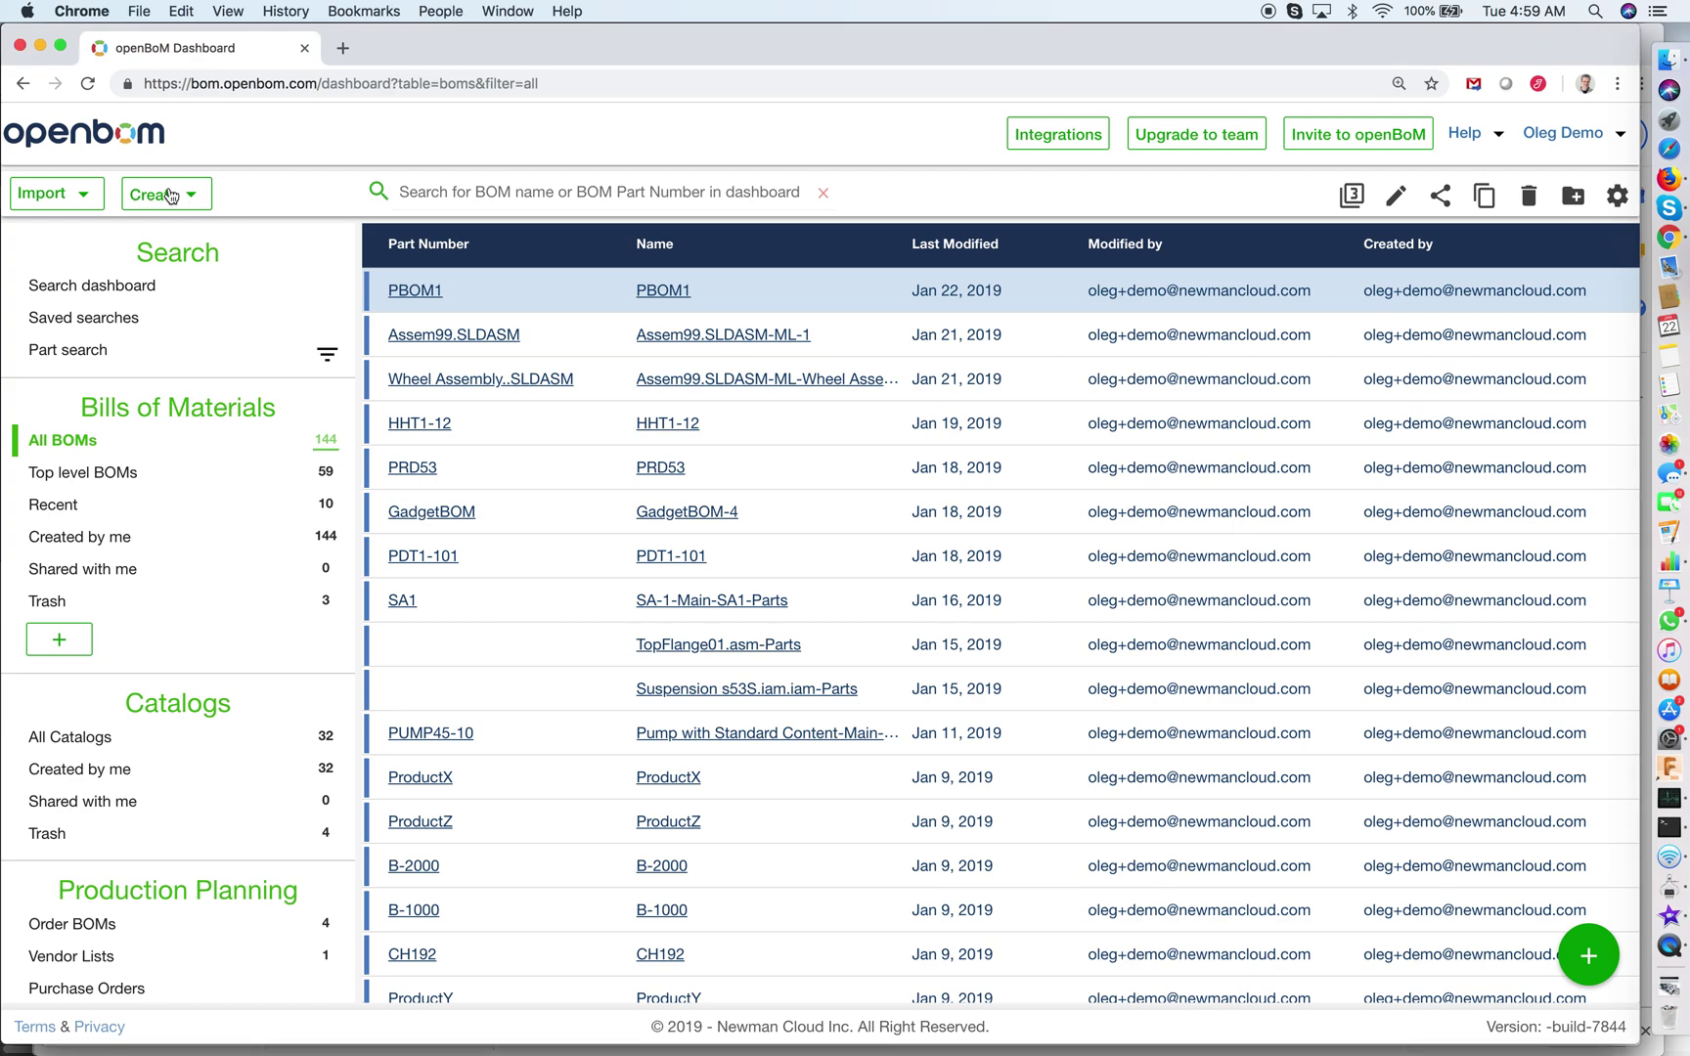
{"action": "left_click", "coordinate": [180, 200]}
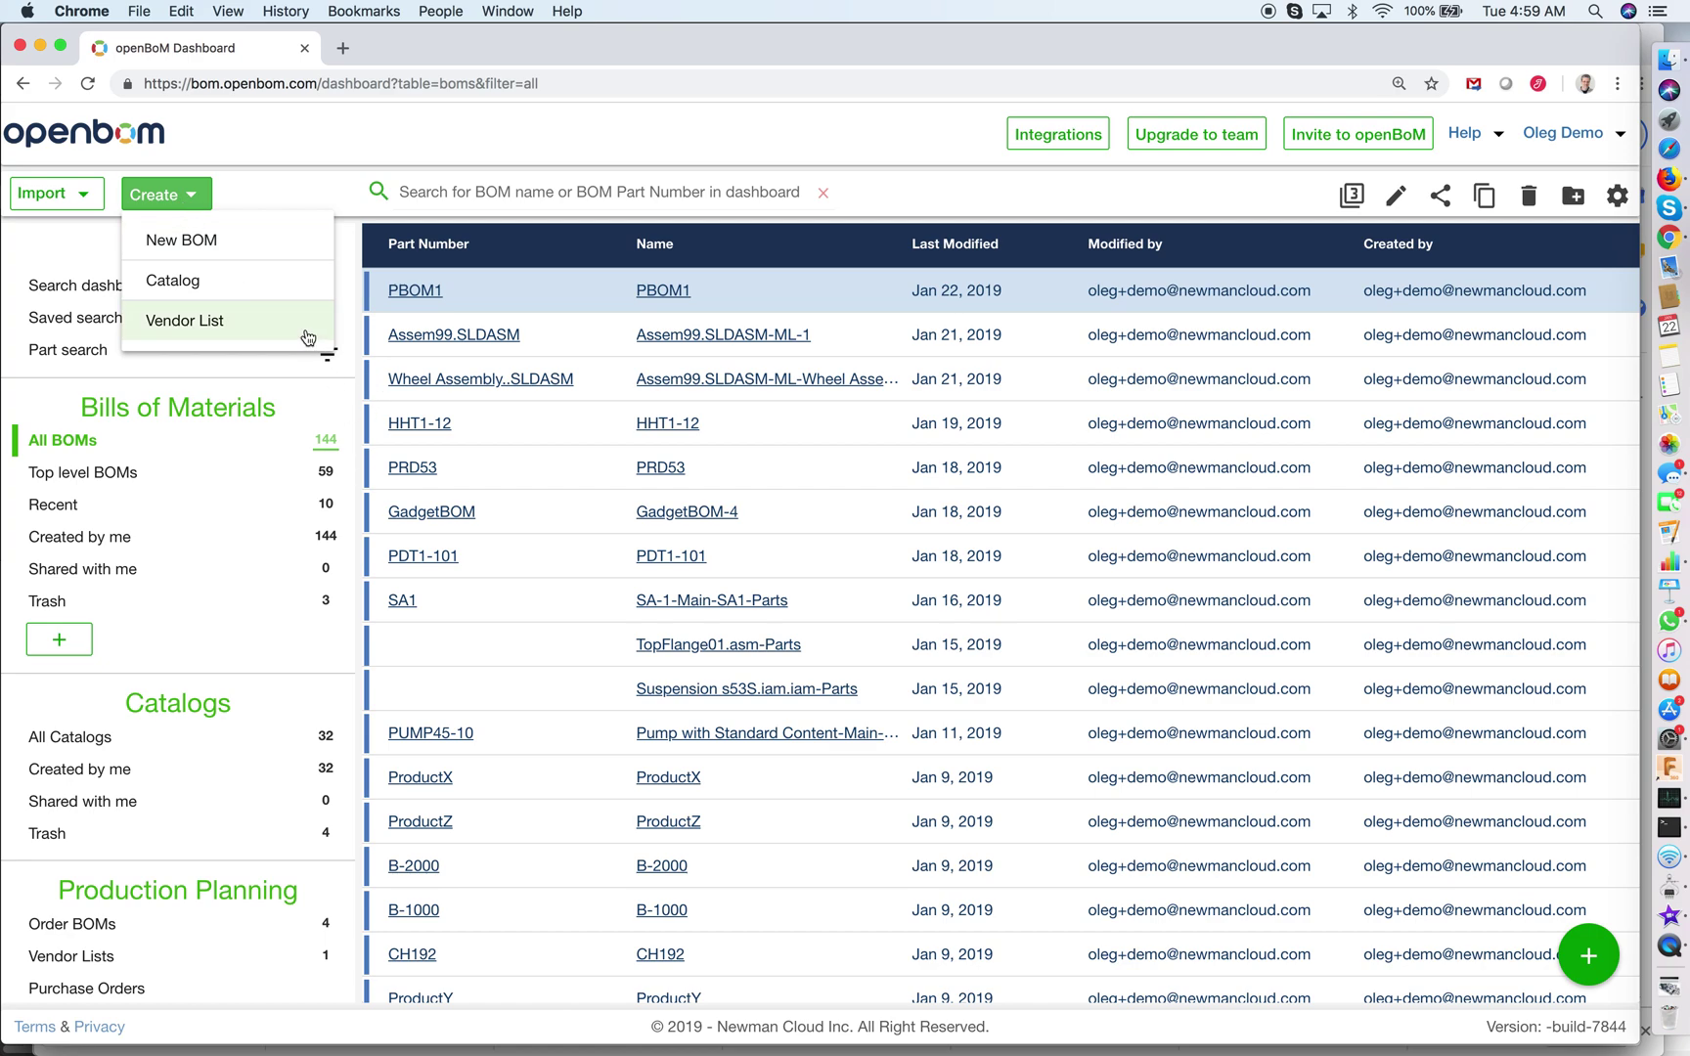
{"action": "left_click", "coordinate": [205, 291]}
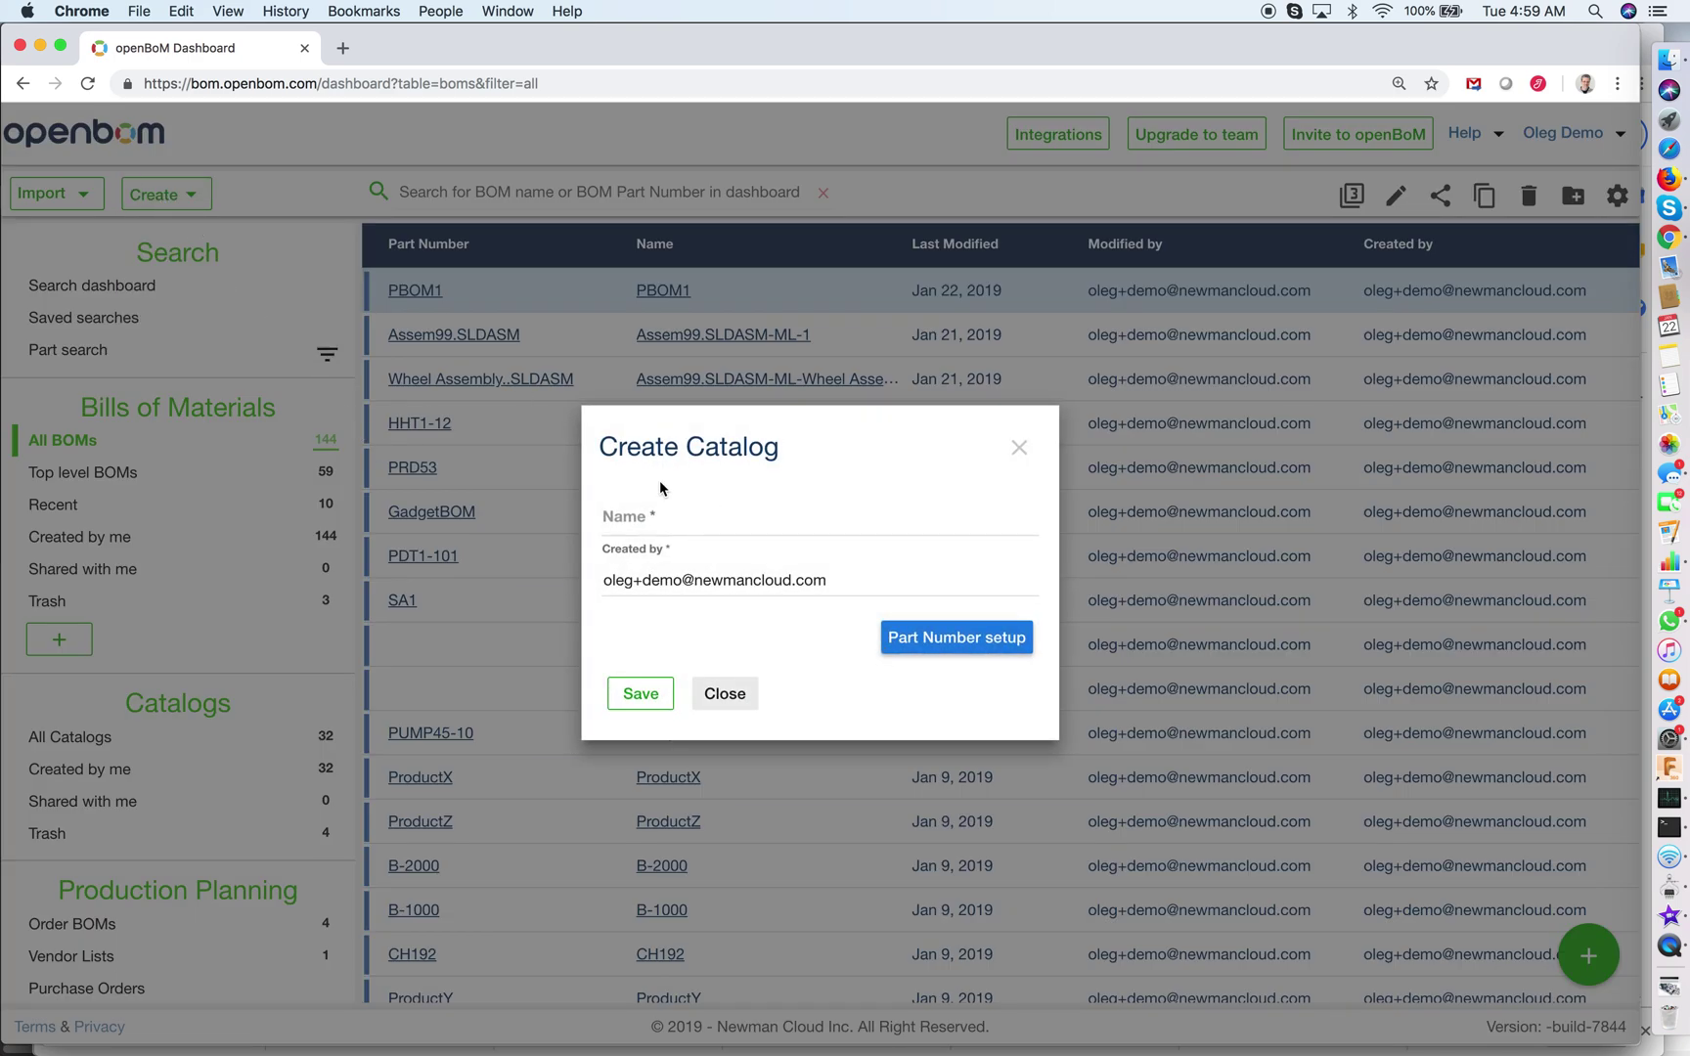
{"action": "left_click", "coordinate": [734, 695]}
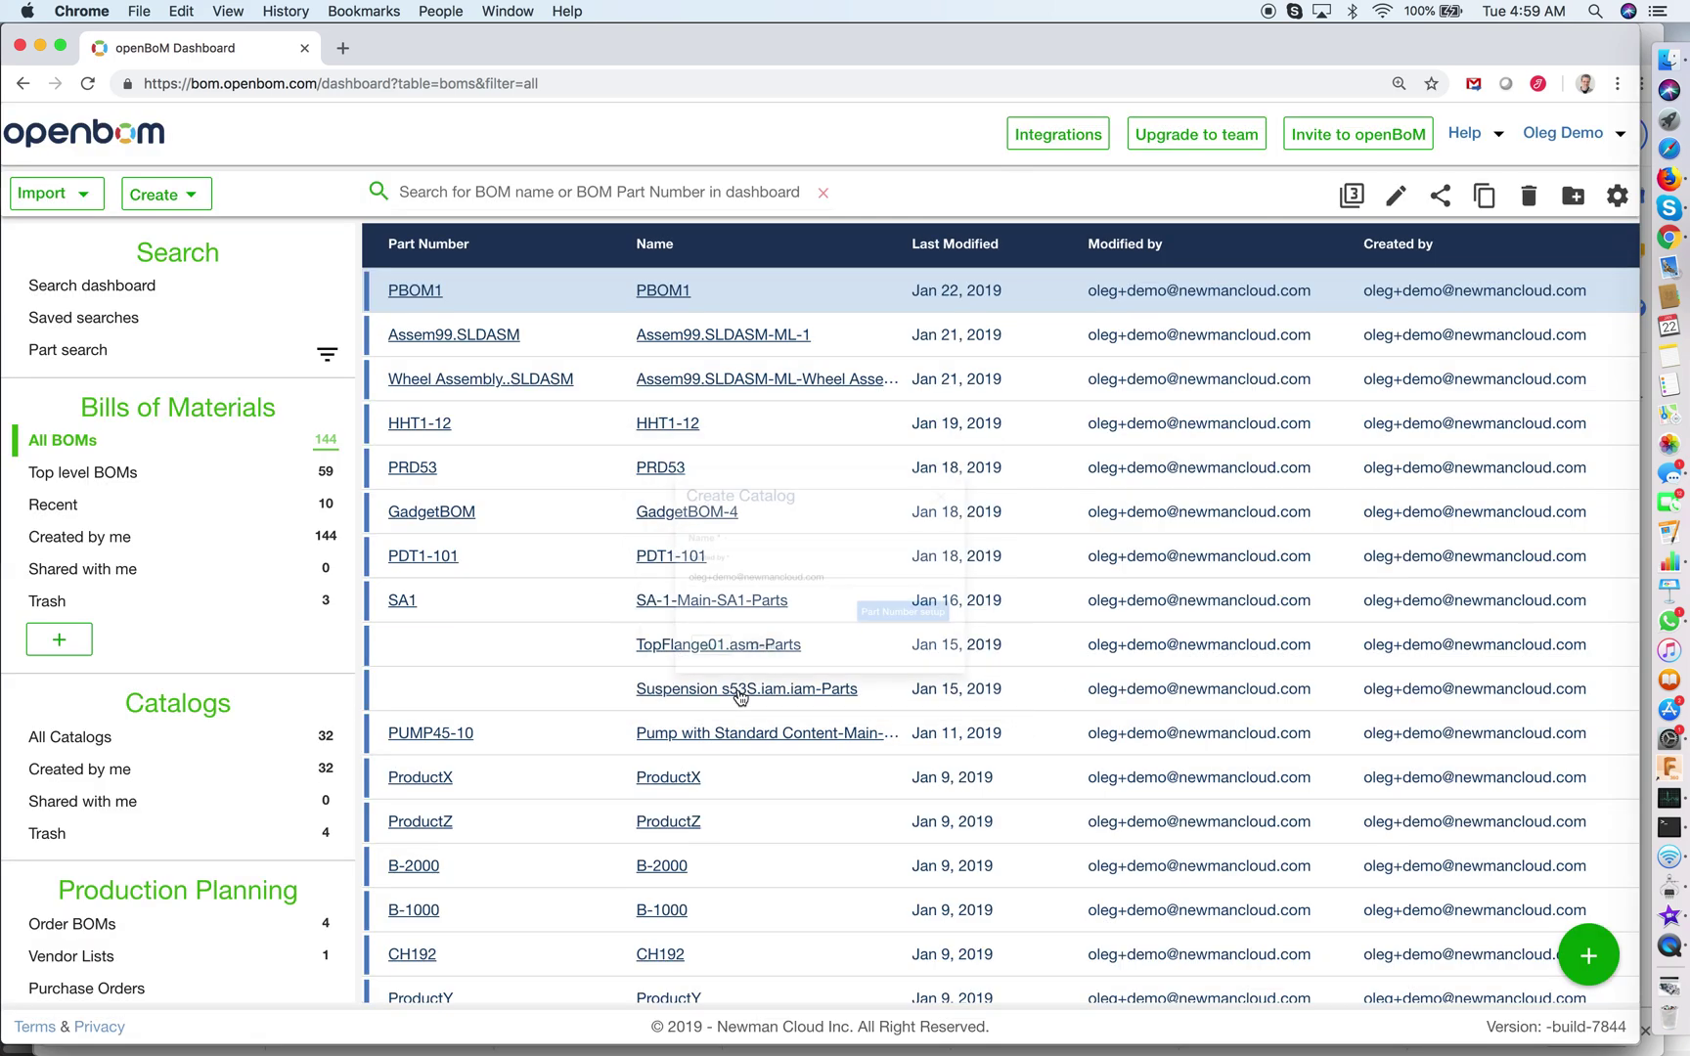
{"action": "left_click", "coordinate": [193, 208]}
{"action": "left_click", "coordinate": [224, 289]}
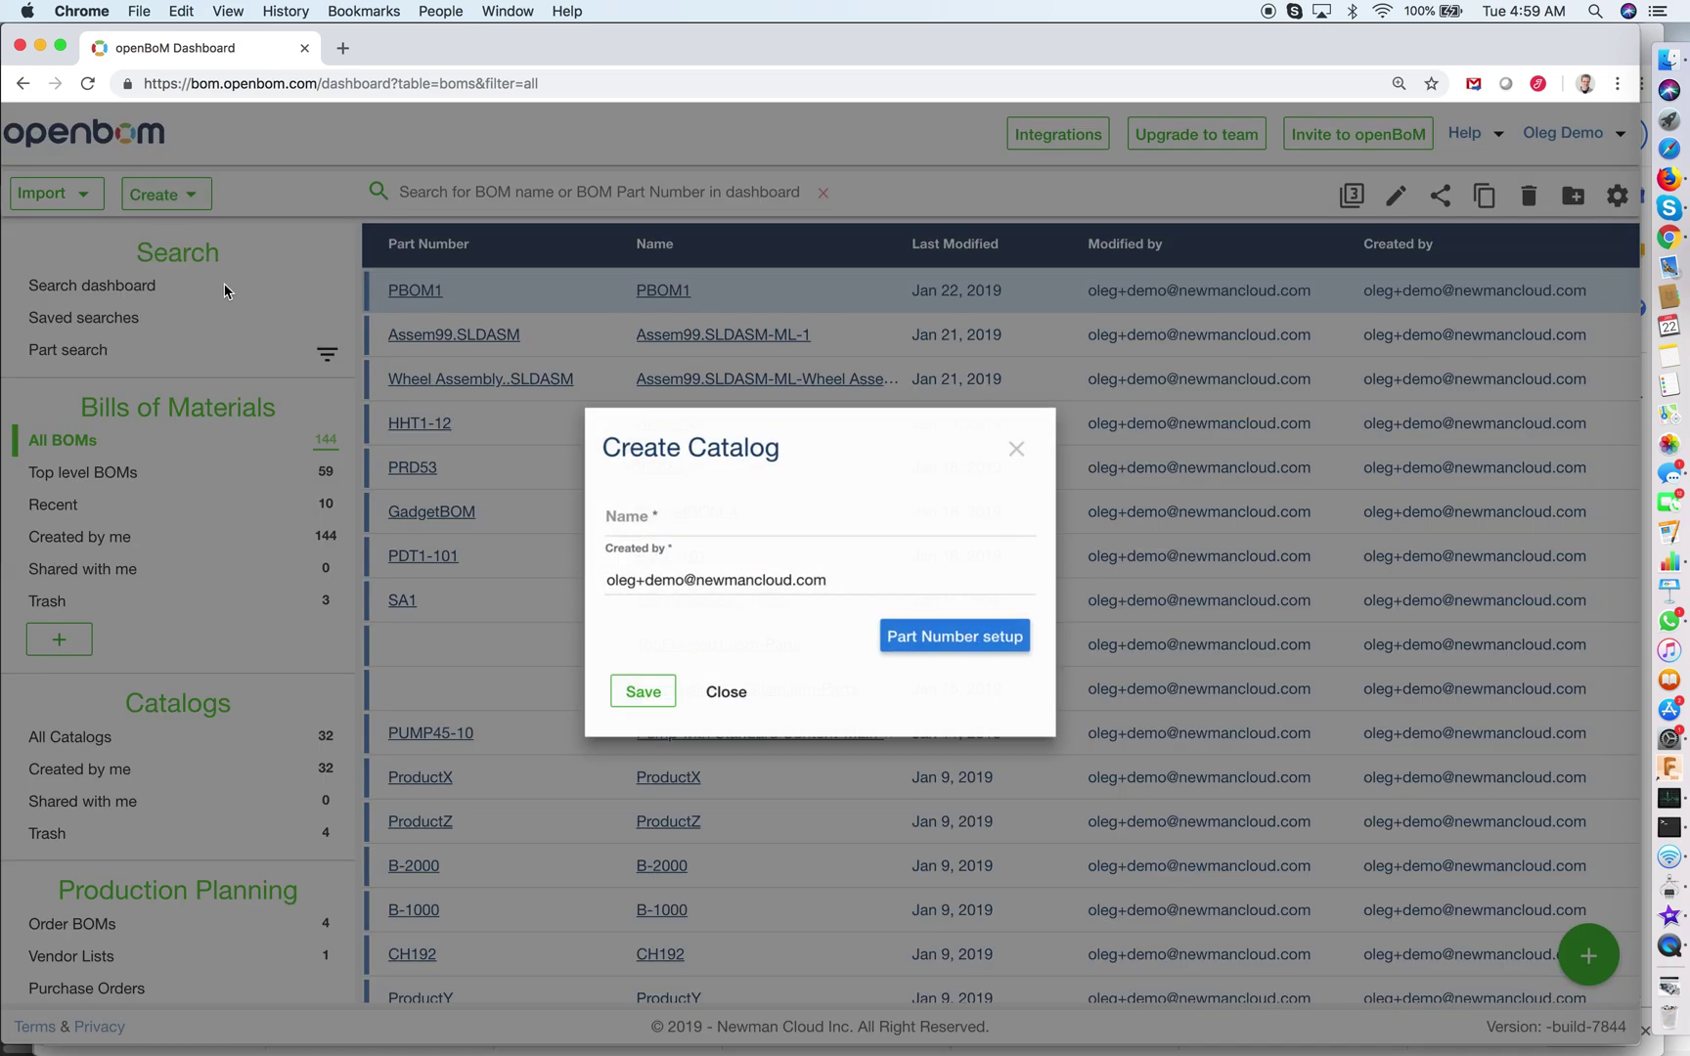
{"action": "left_click", "coordinate": [681, 513]}
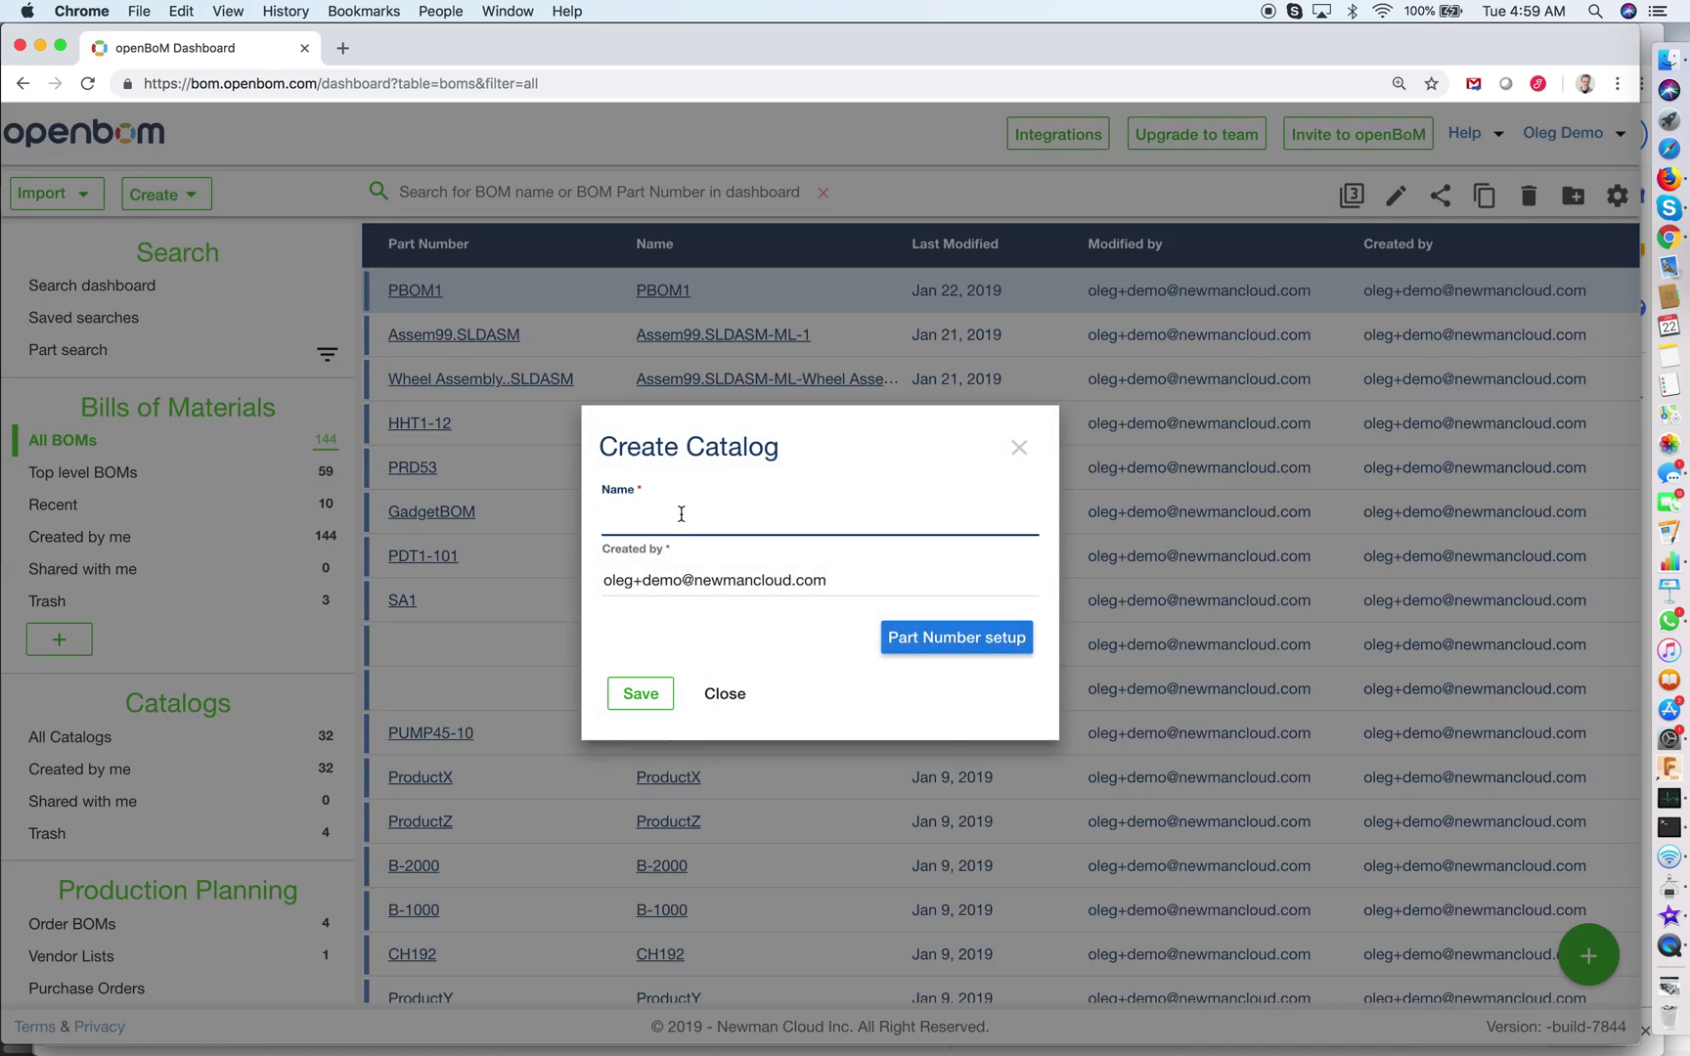
{"action": "type", "text": "CAT2"}
{"action": "left_click", "coordinate": [653, 698]}
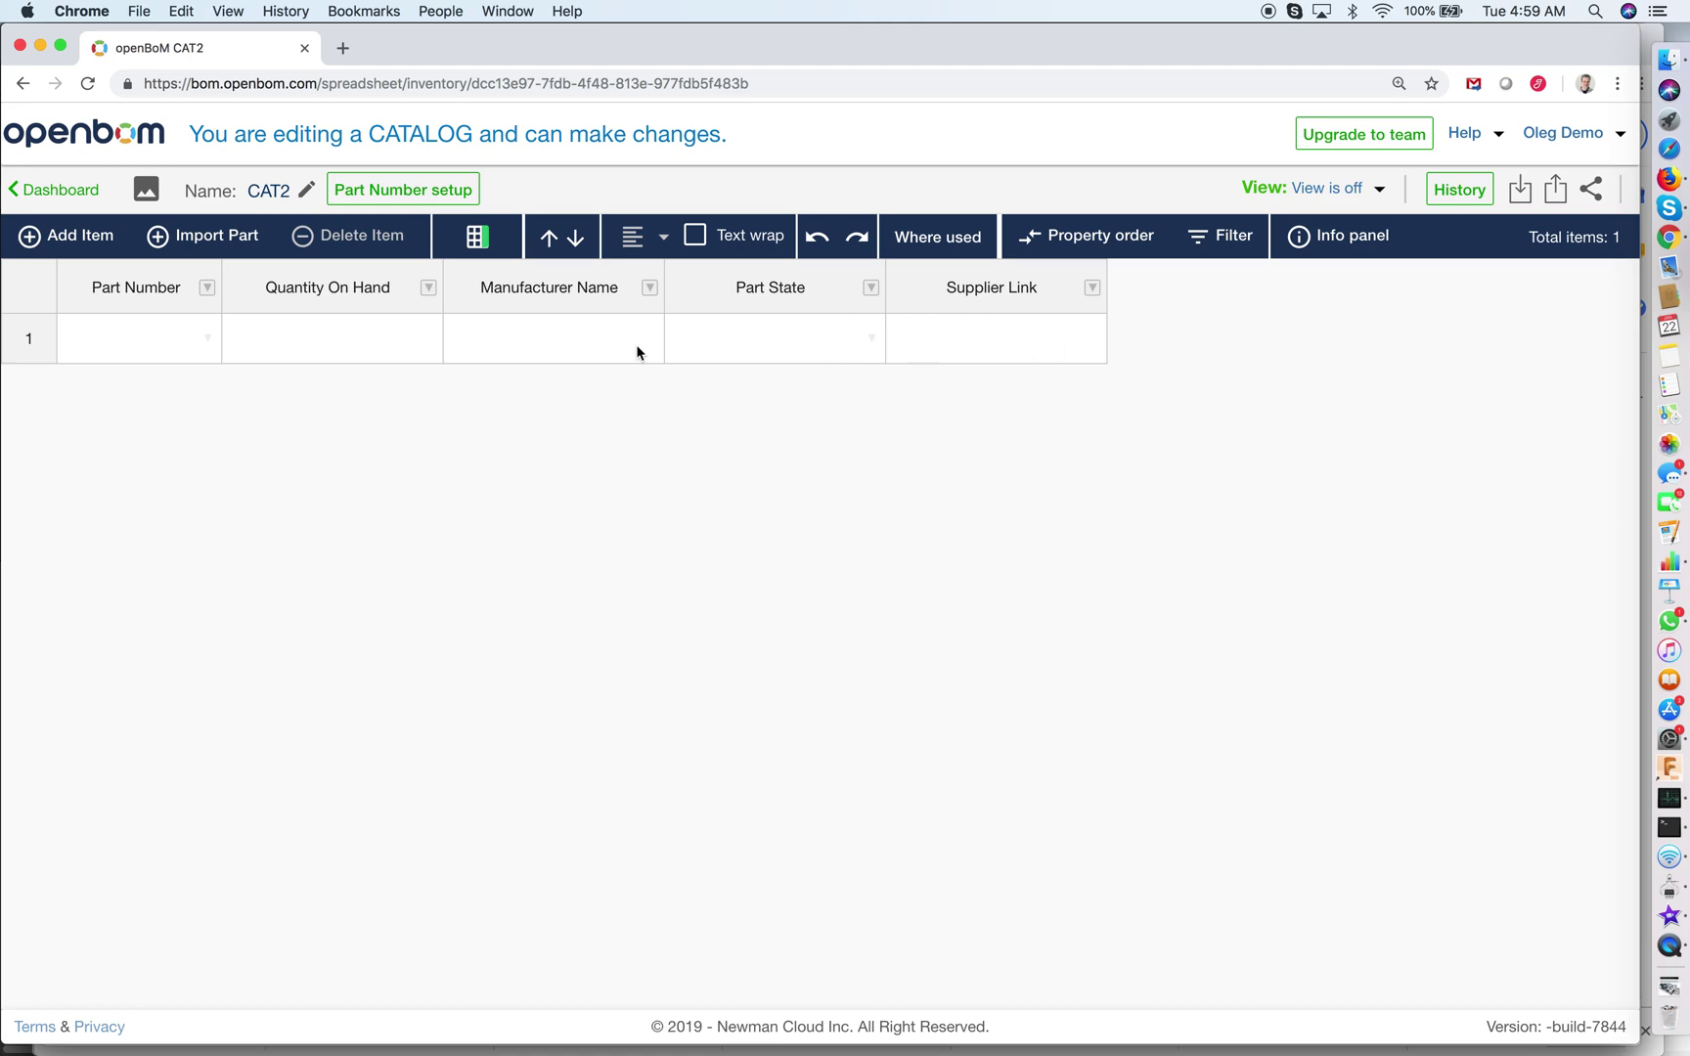
{"action": "left_click", "coordinate": [136, 339]}
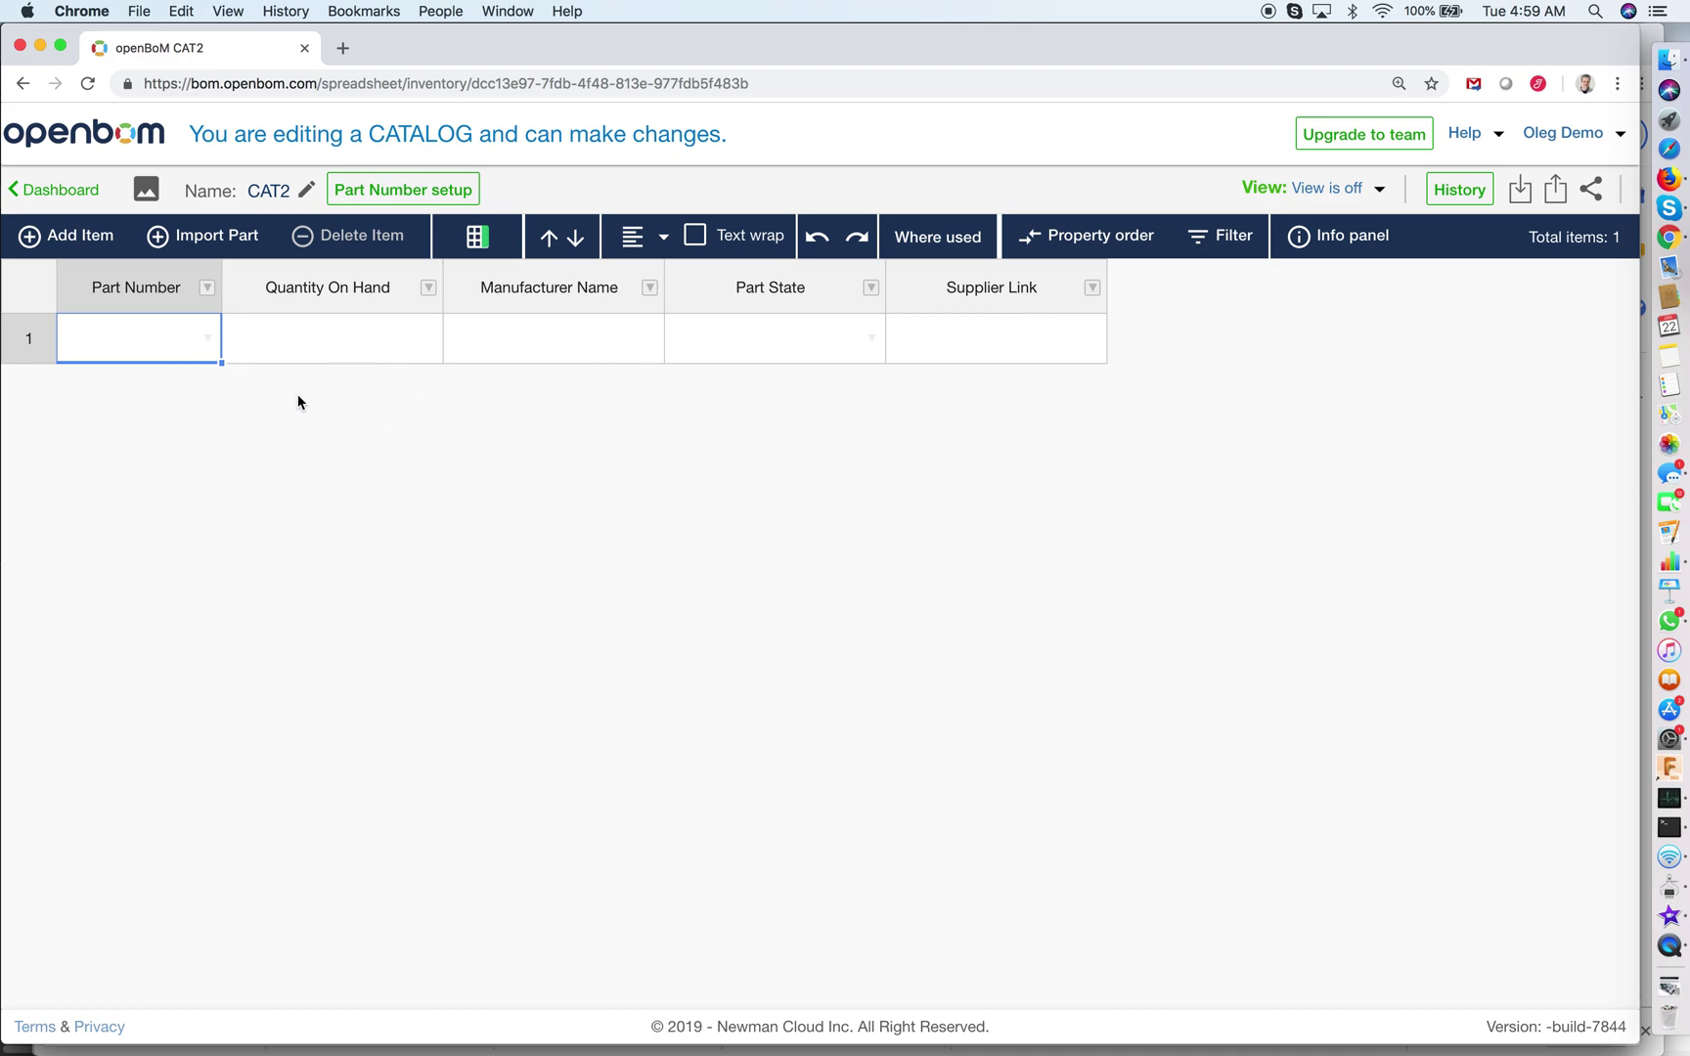
- Insert a Part Image column to the right of Part Number
{"action": "left_click", "coordinate": [206, 287]}
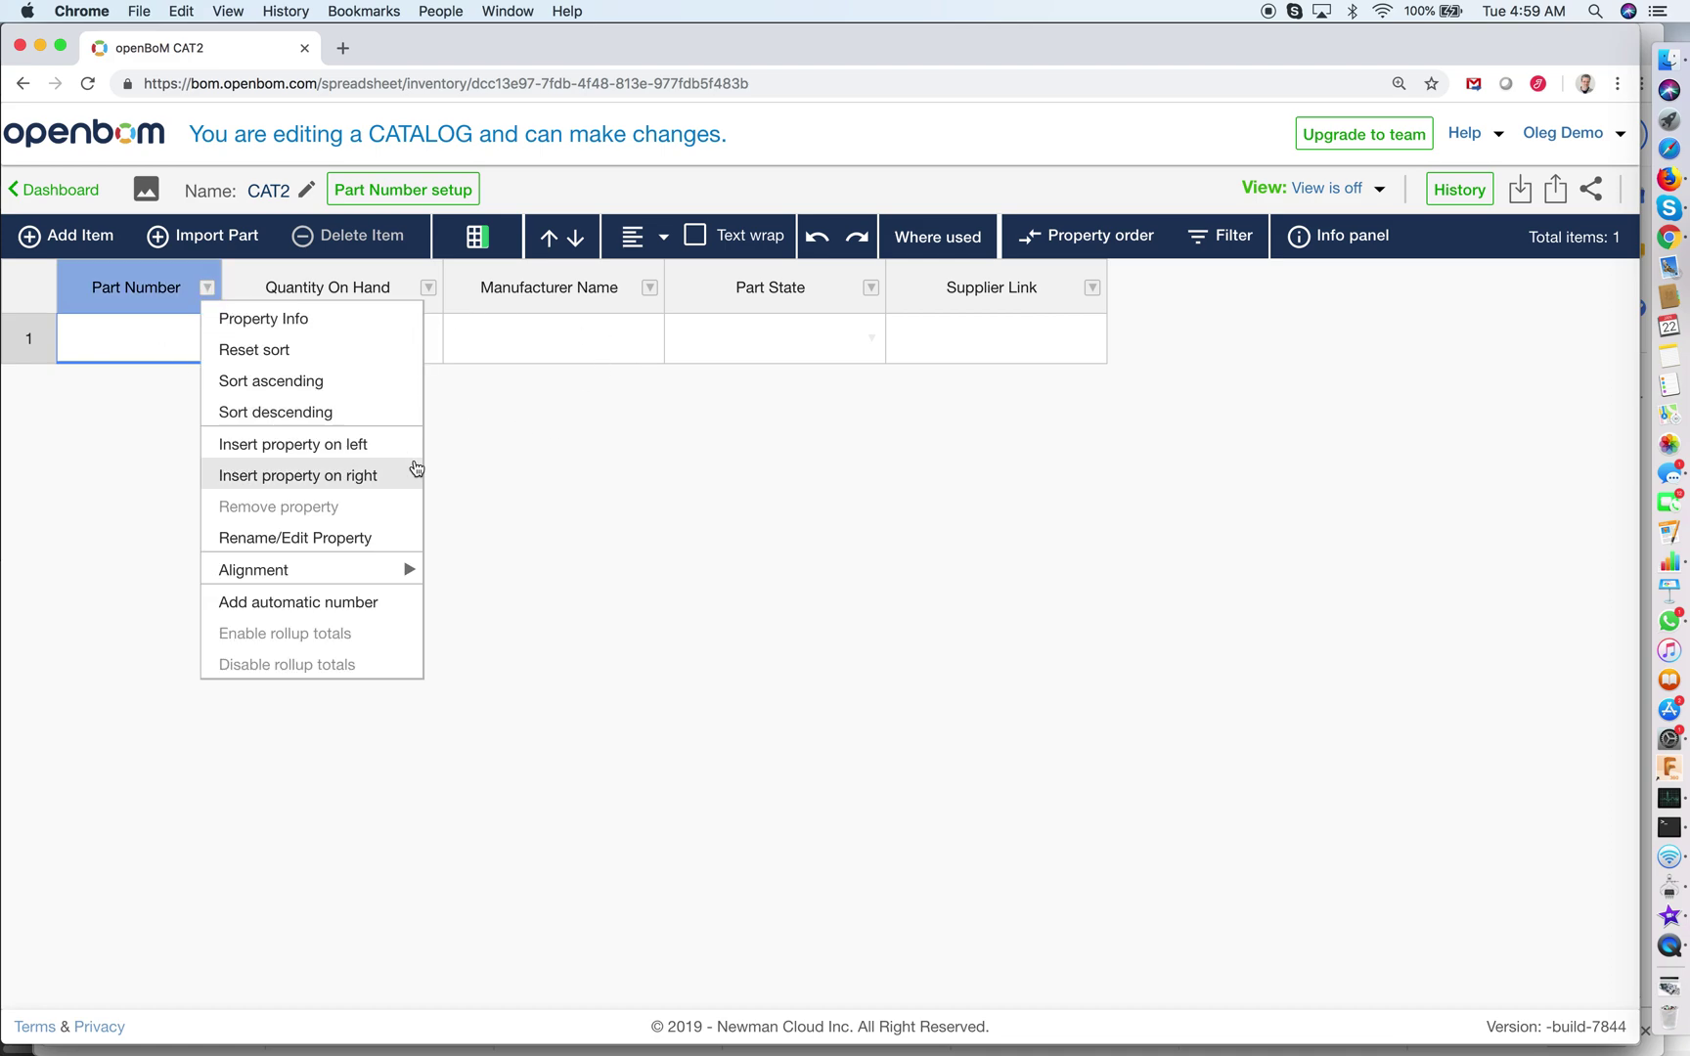
{"action": "left_click", "coordinate": [370, 475]}
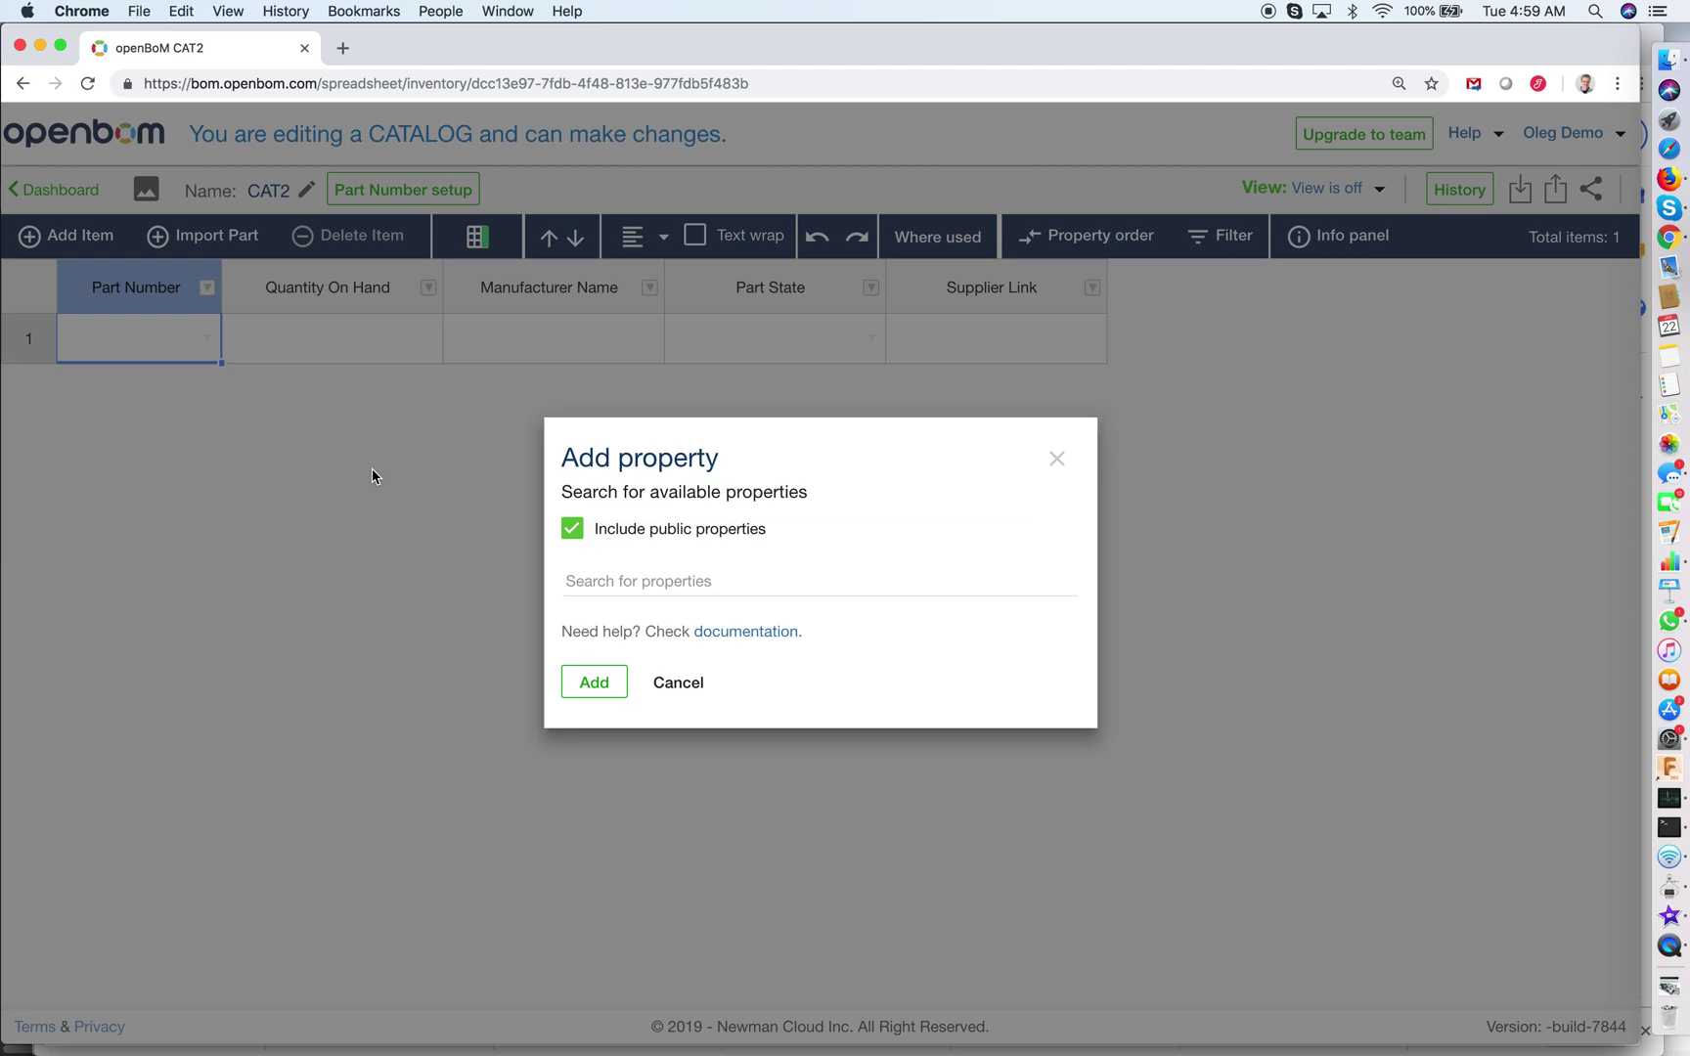
{"action": "left_click", "coordinate": [704, 584]}
{"action": "type", "text": "Part"}
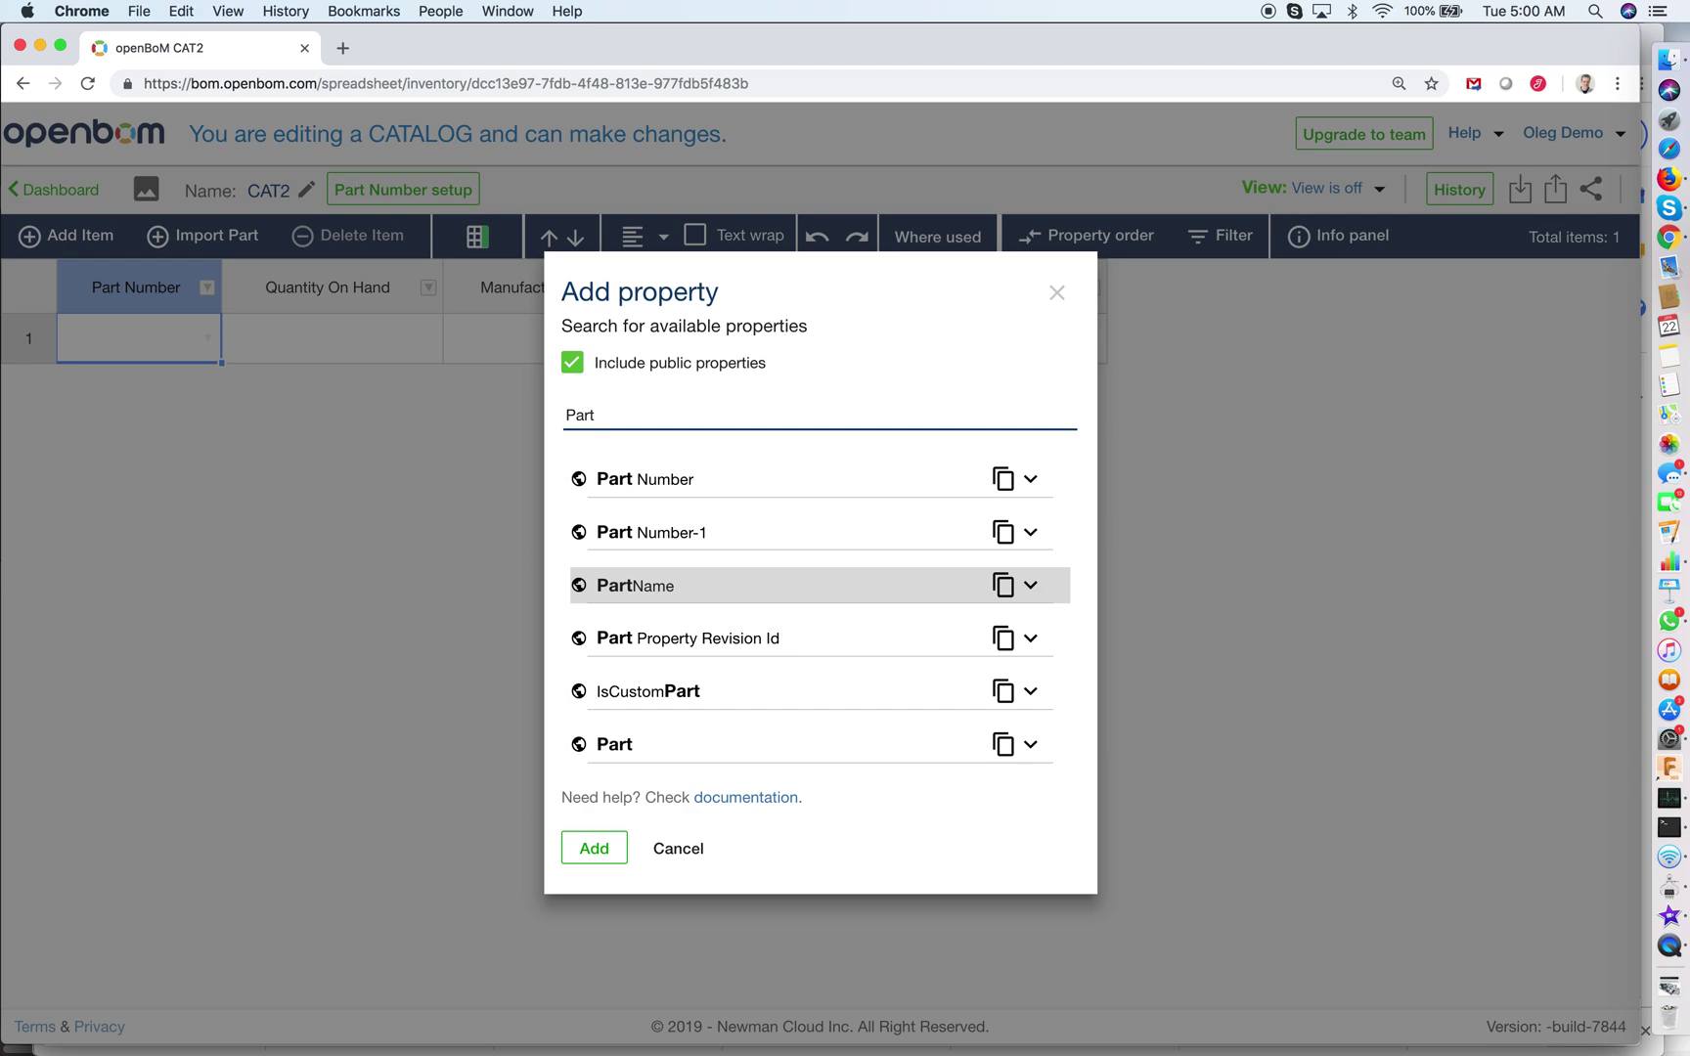
{"action": "type", "text": "Ima"}
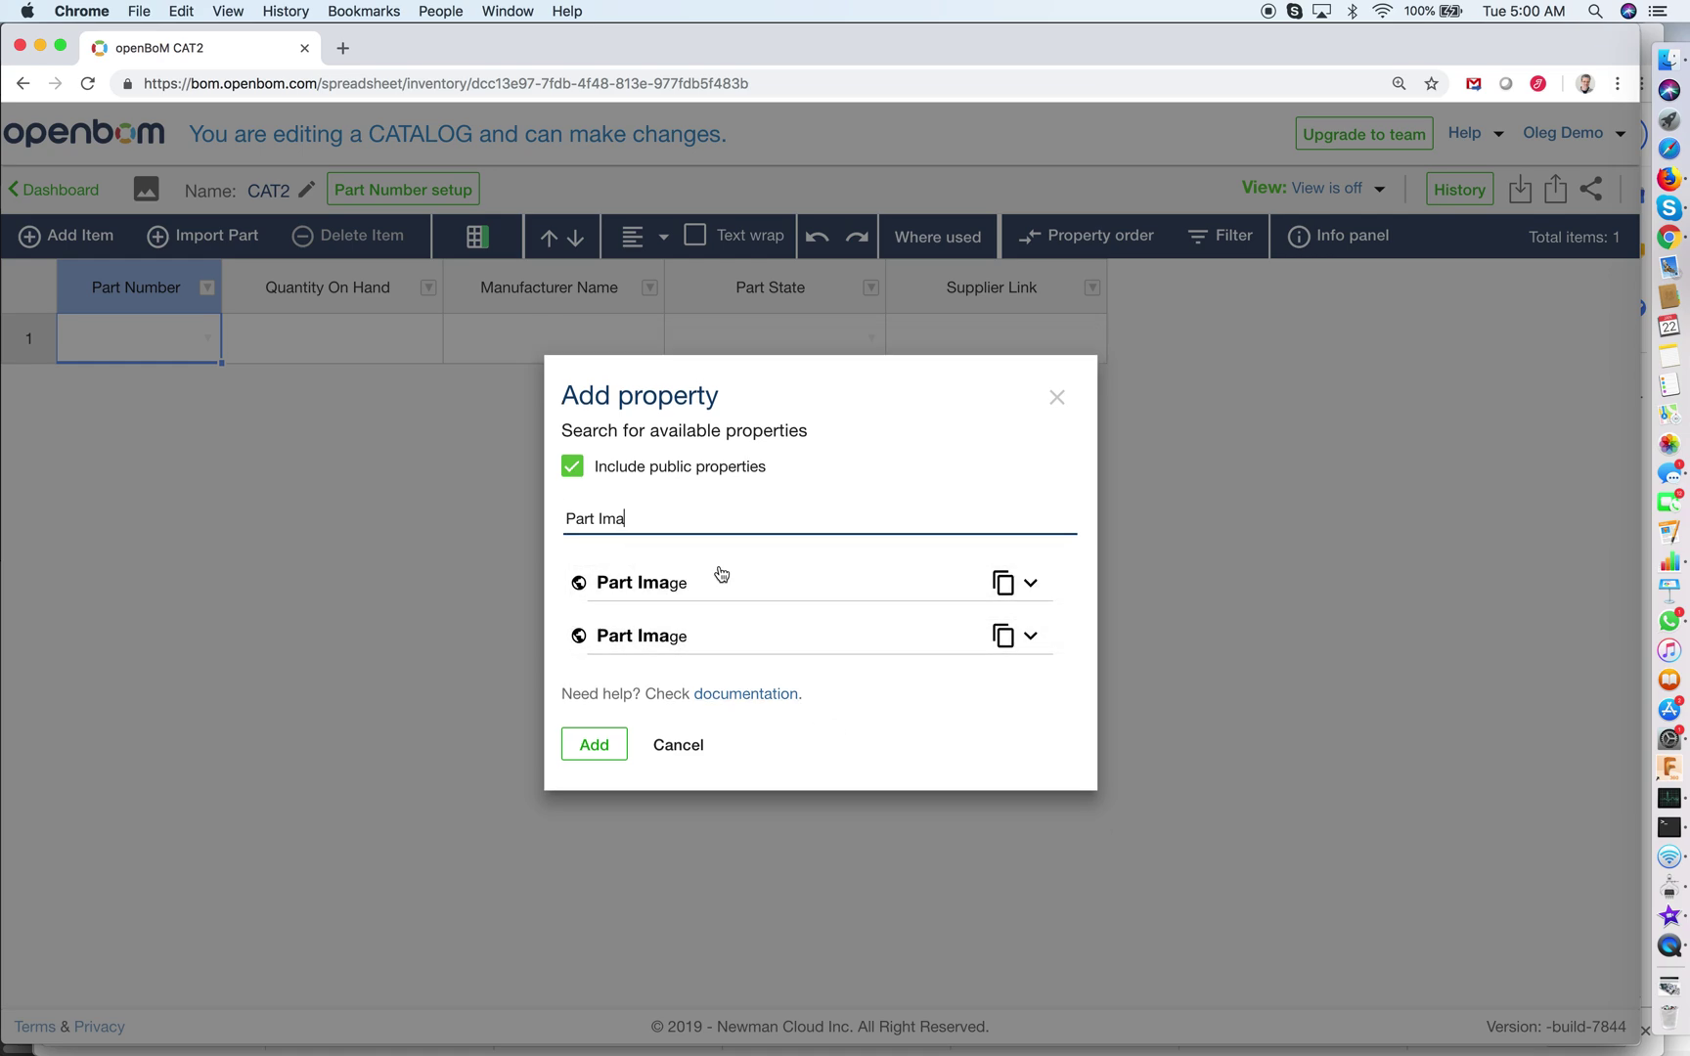
{"action": "left_click", "coordinate": [799, 591]}
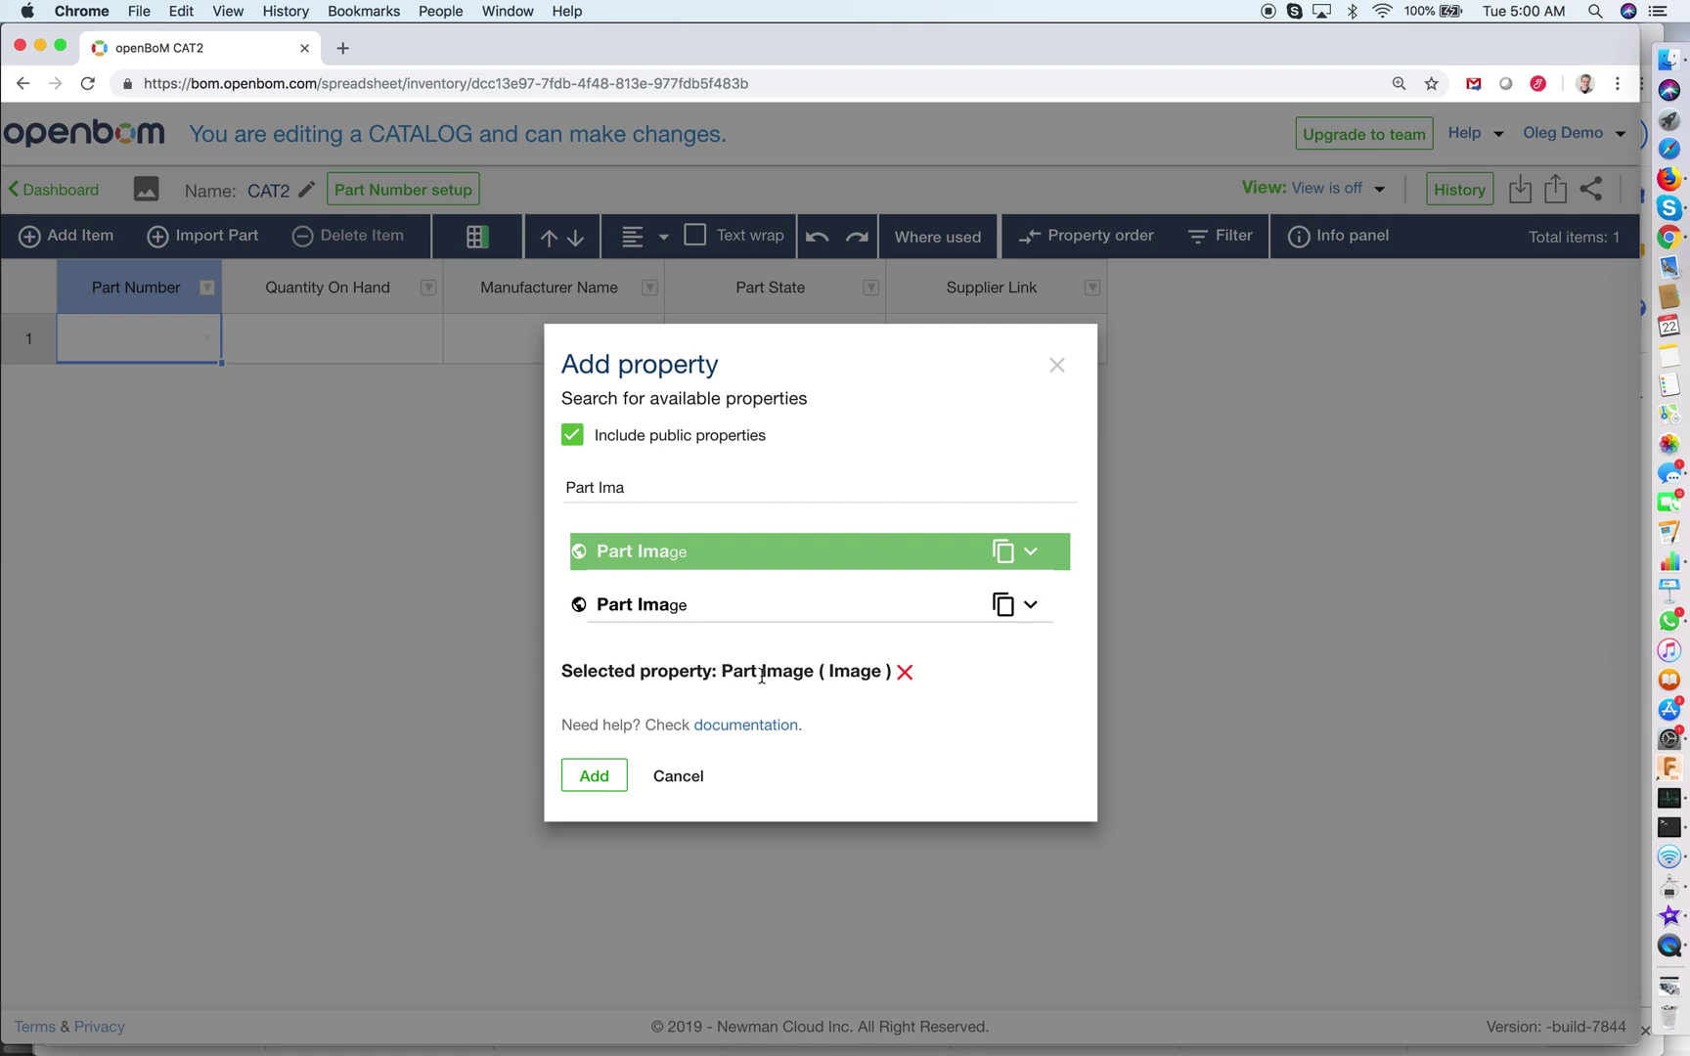
{"action": "left_click", "coordinate": [592, 779]}
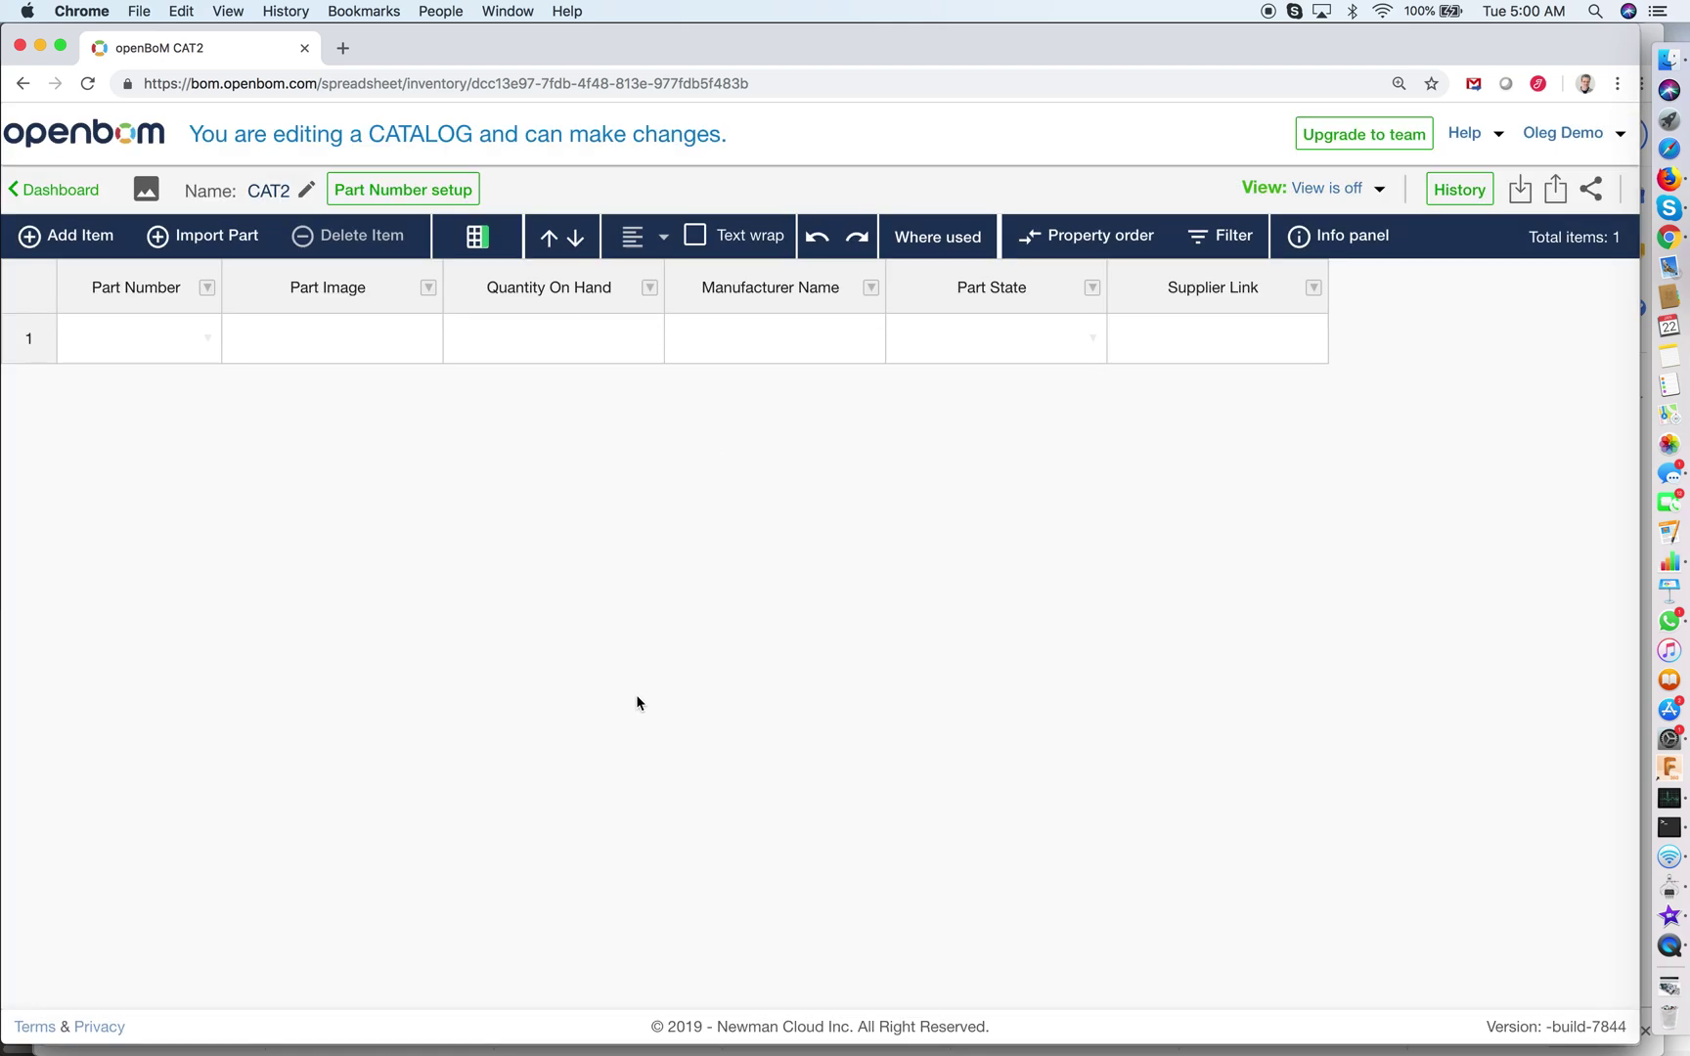
{"action": "left_click", "coordinate": [333, 340]}
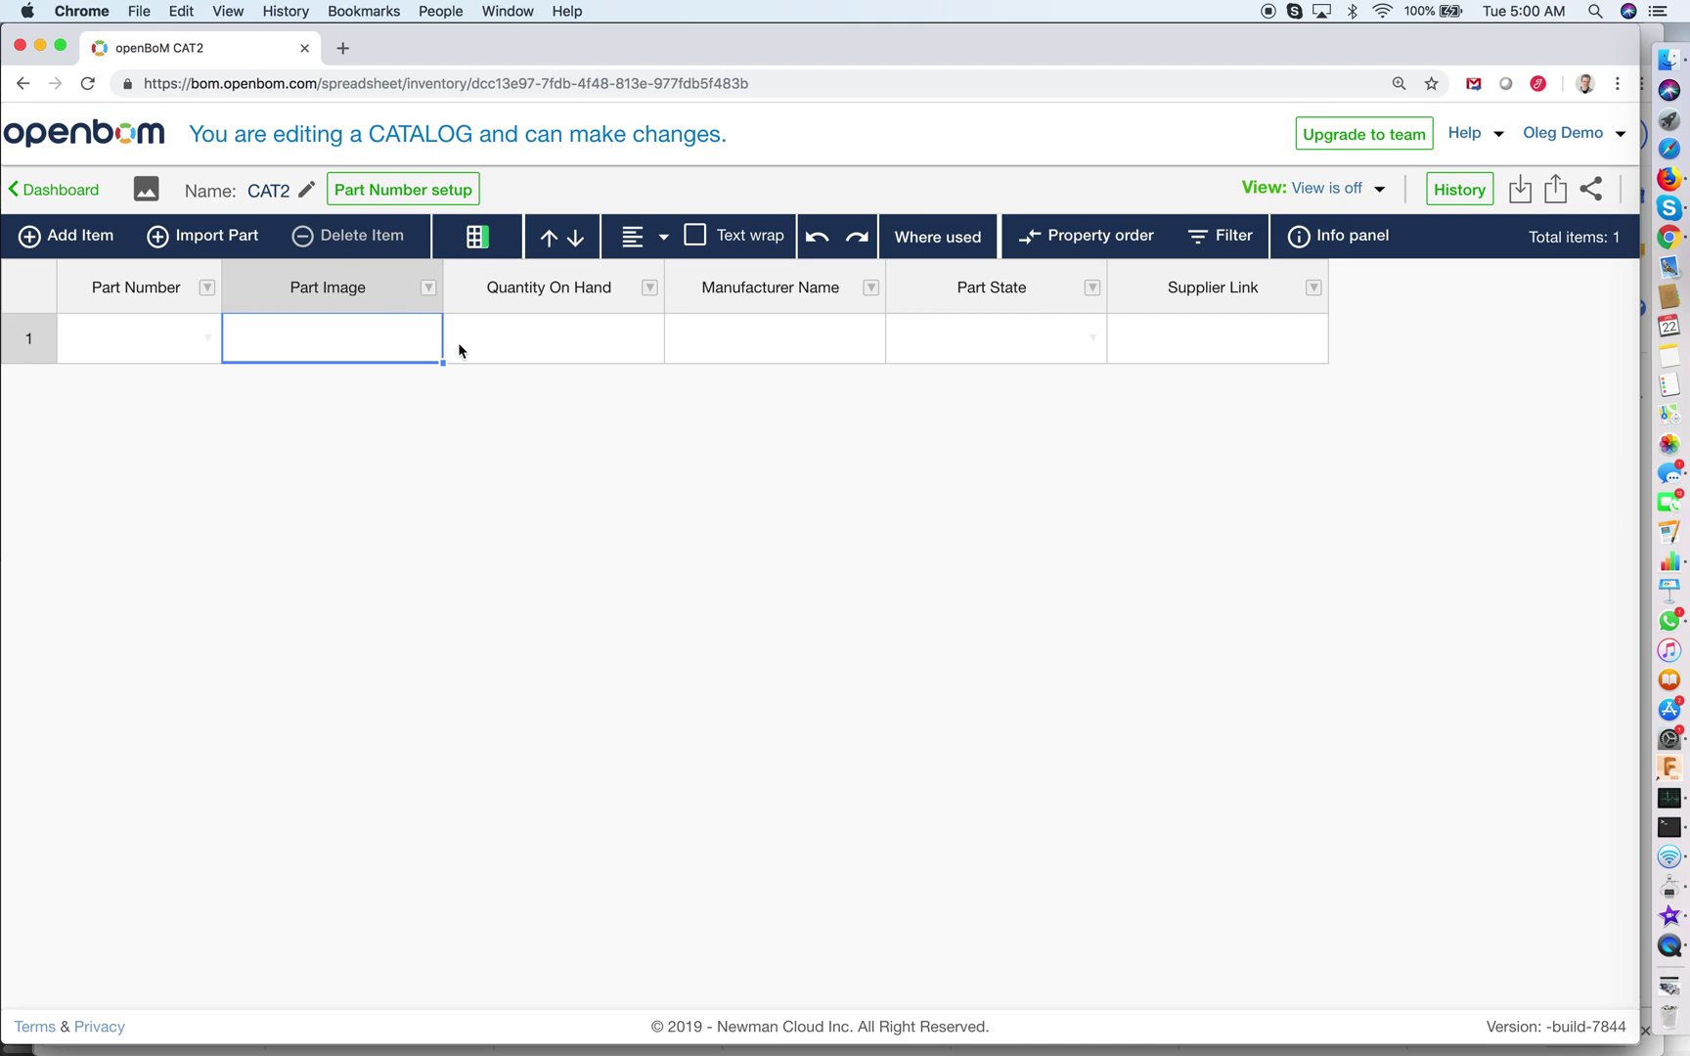
- Insert a Description column to the right of Part Image
{"action": "left_click", "coordinate": [428, 289]}
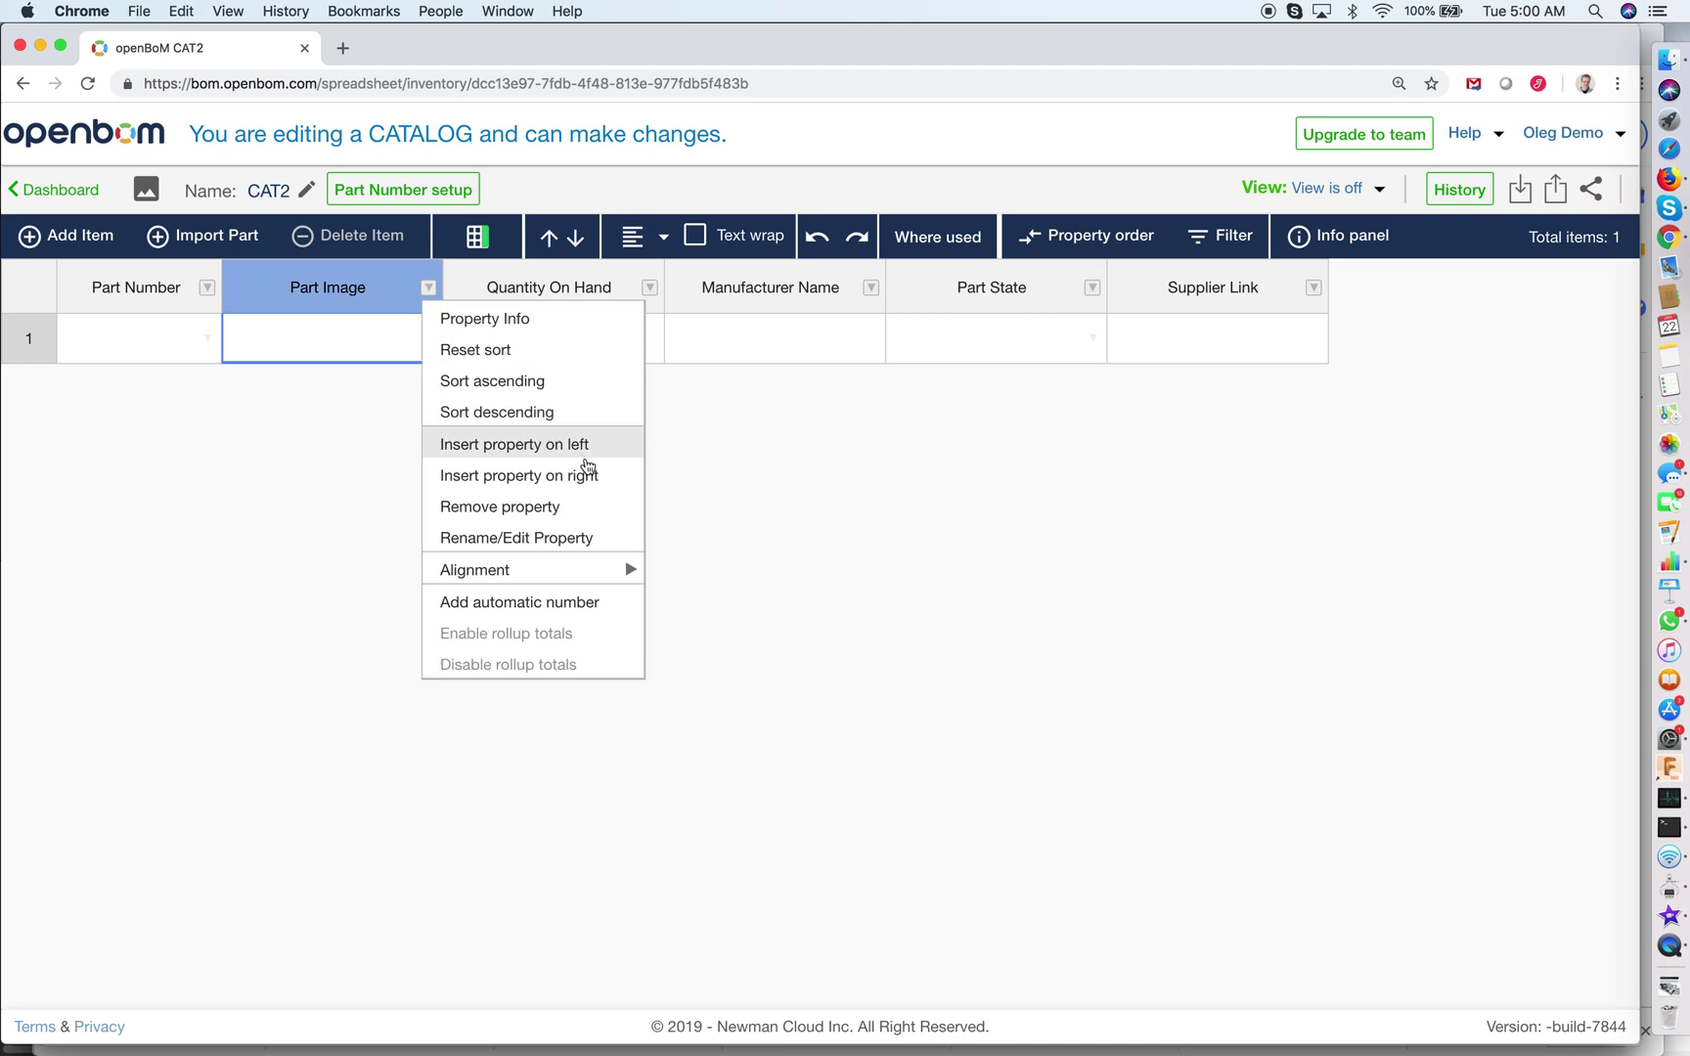
{"action": "left_click", "coordinate": [590, 465]}
{"action": "left_click", "coordinate": [674, 570]}
{"action": "type", "text": "Descri"}
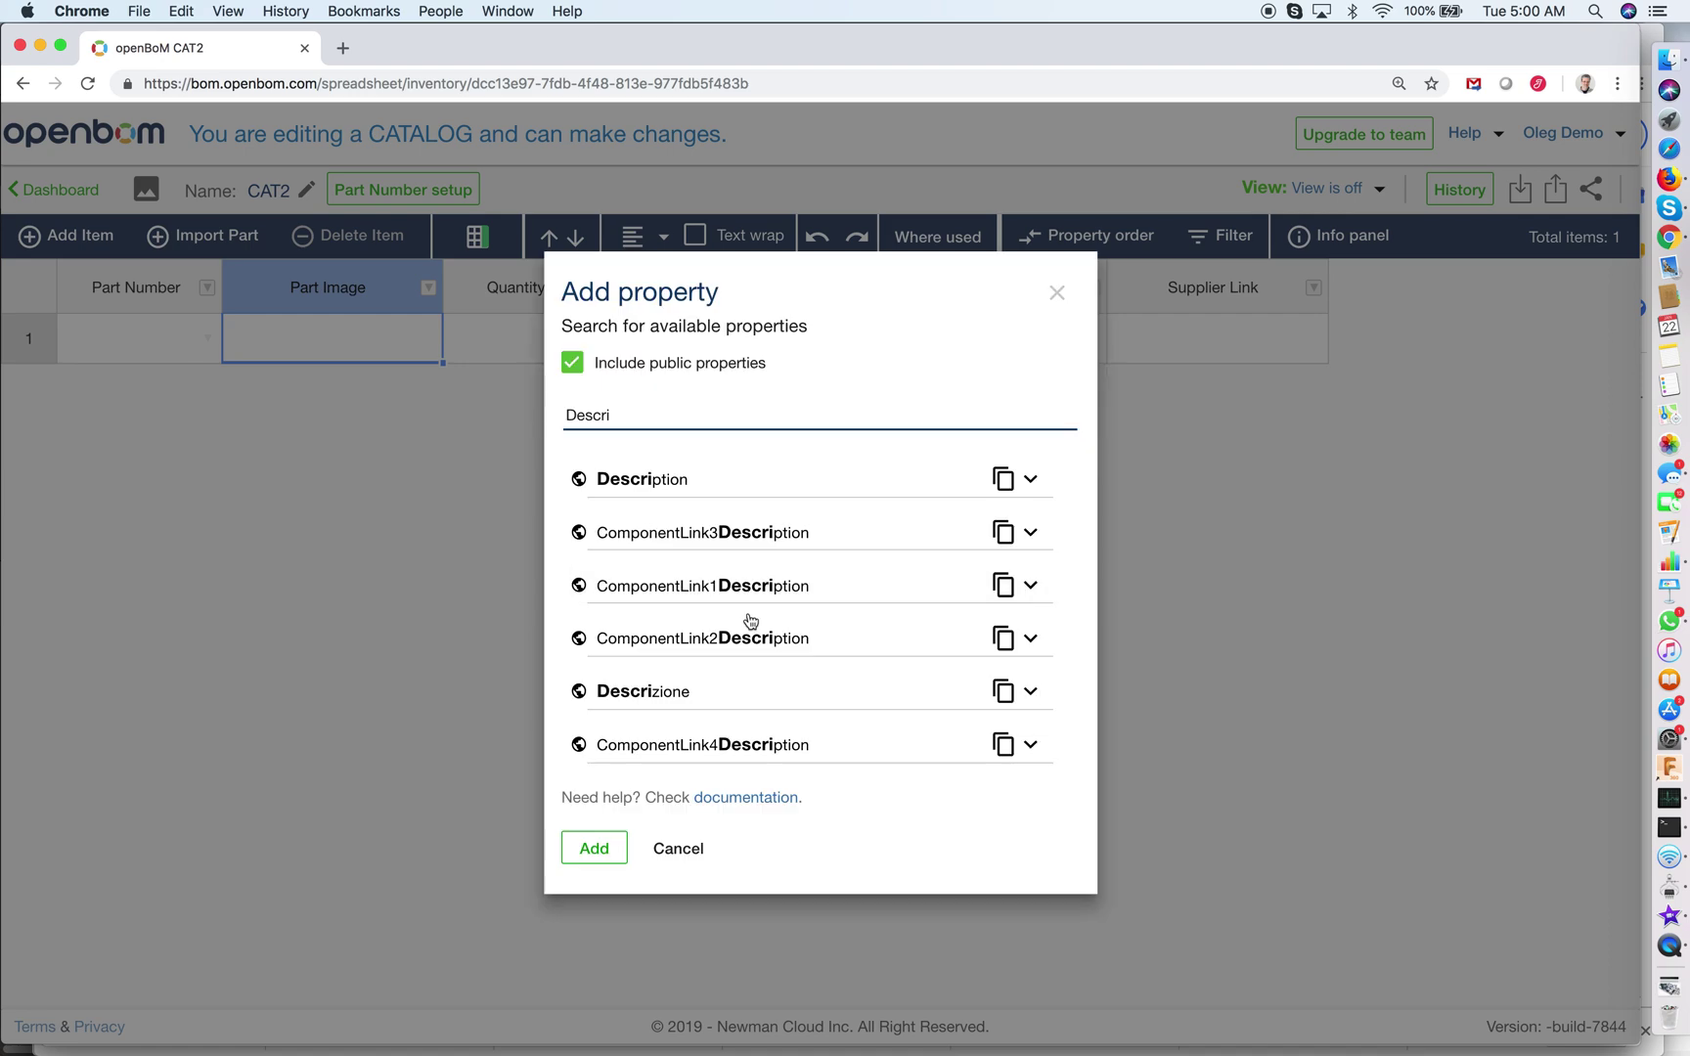
{"action": "left_click", "coordinate": [679, 479]}
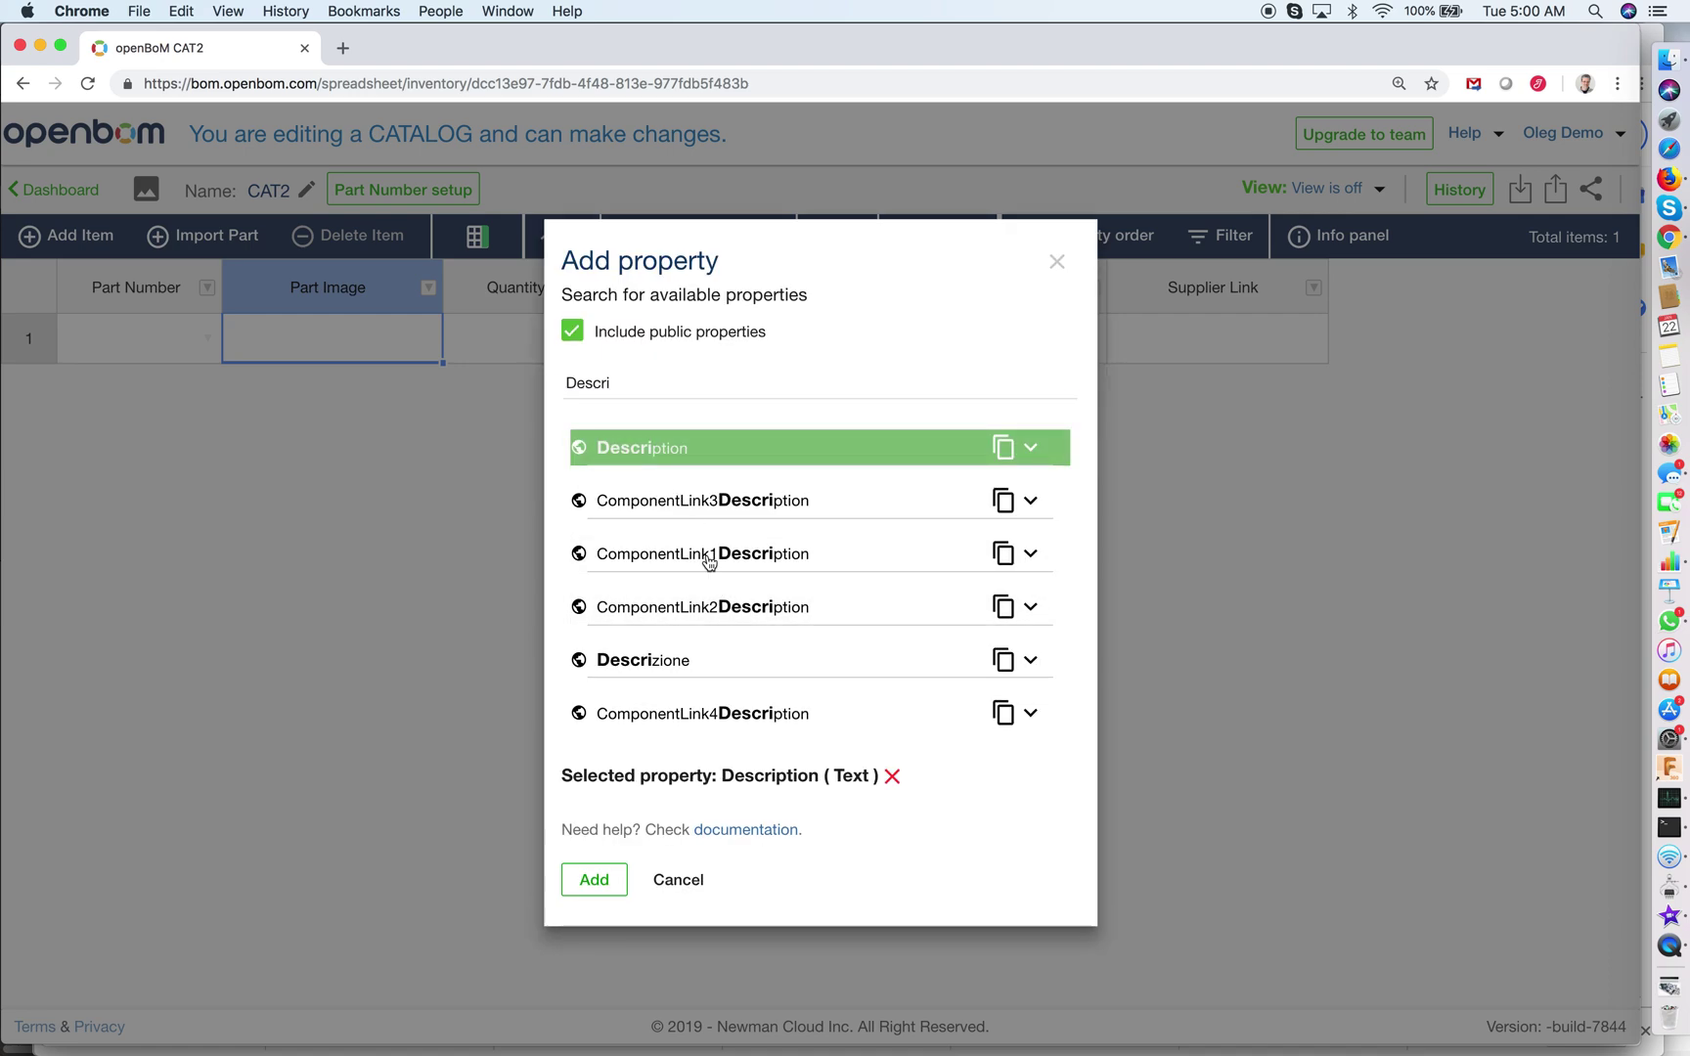
{"action": "left_click", "coordinate": [607, 872]}
{"action": "left_click", "coordinate": [271, 339]}
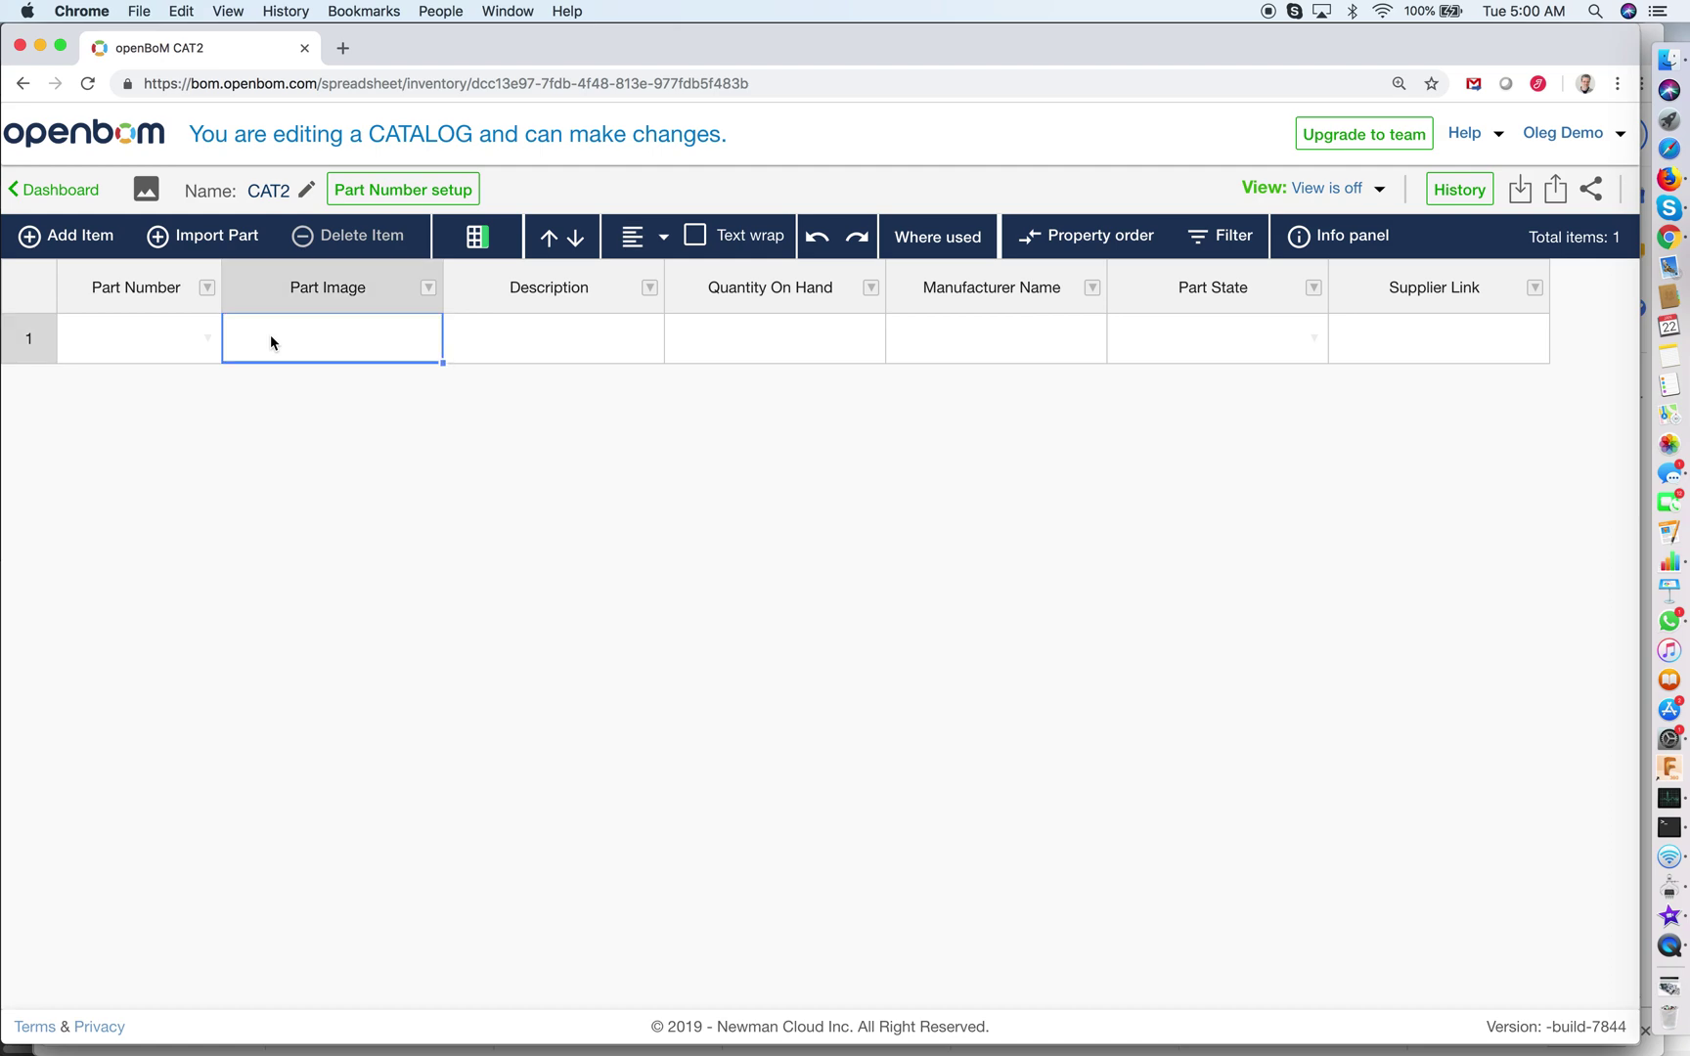
{"action": "left_click", "coordinate": [139, 346]}
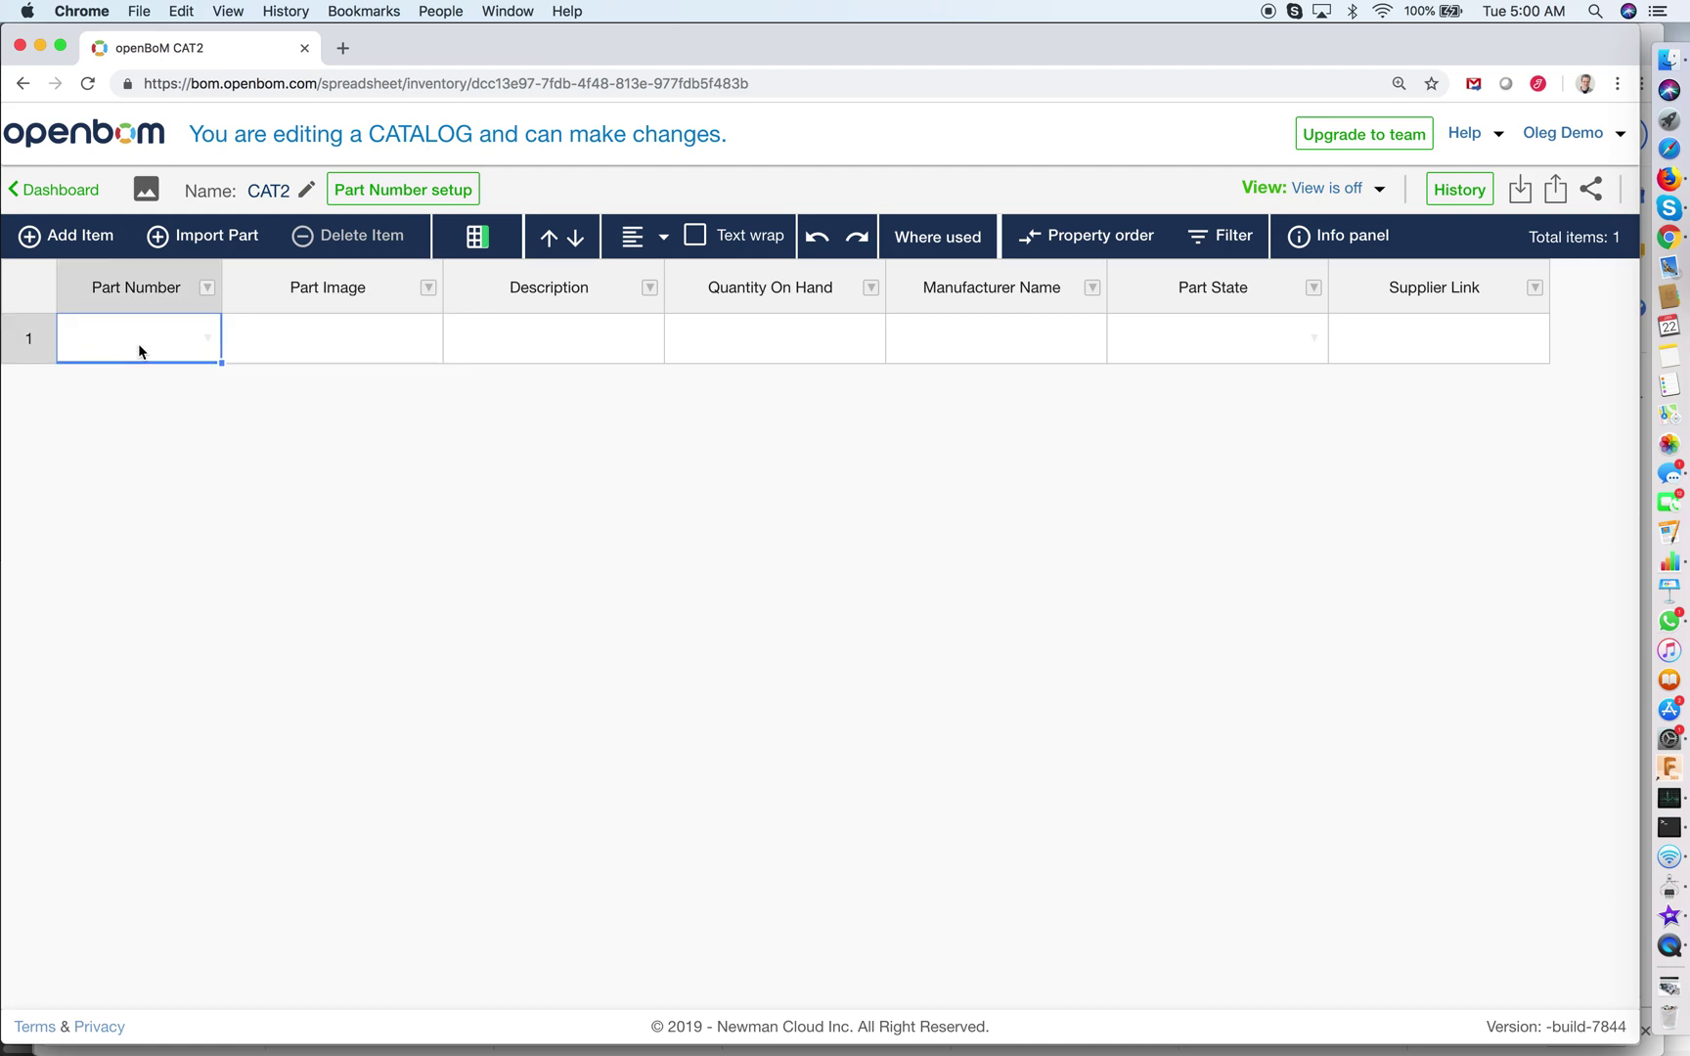
- Enter part number CAT2-1 and attach pump.jpg as its part image
{"action": "type", "text": "CAT"}
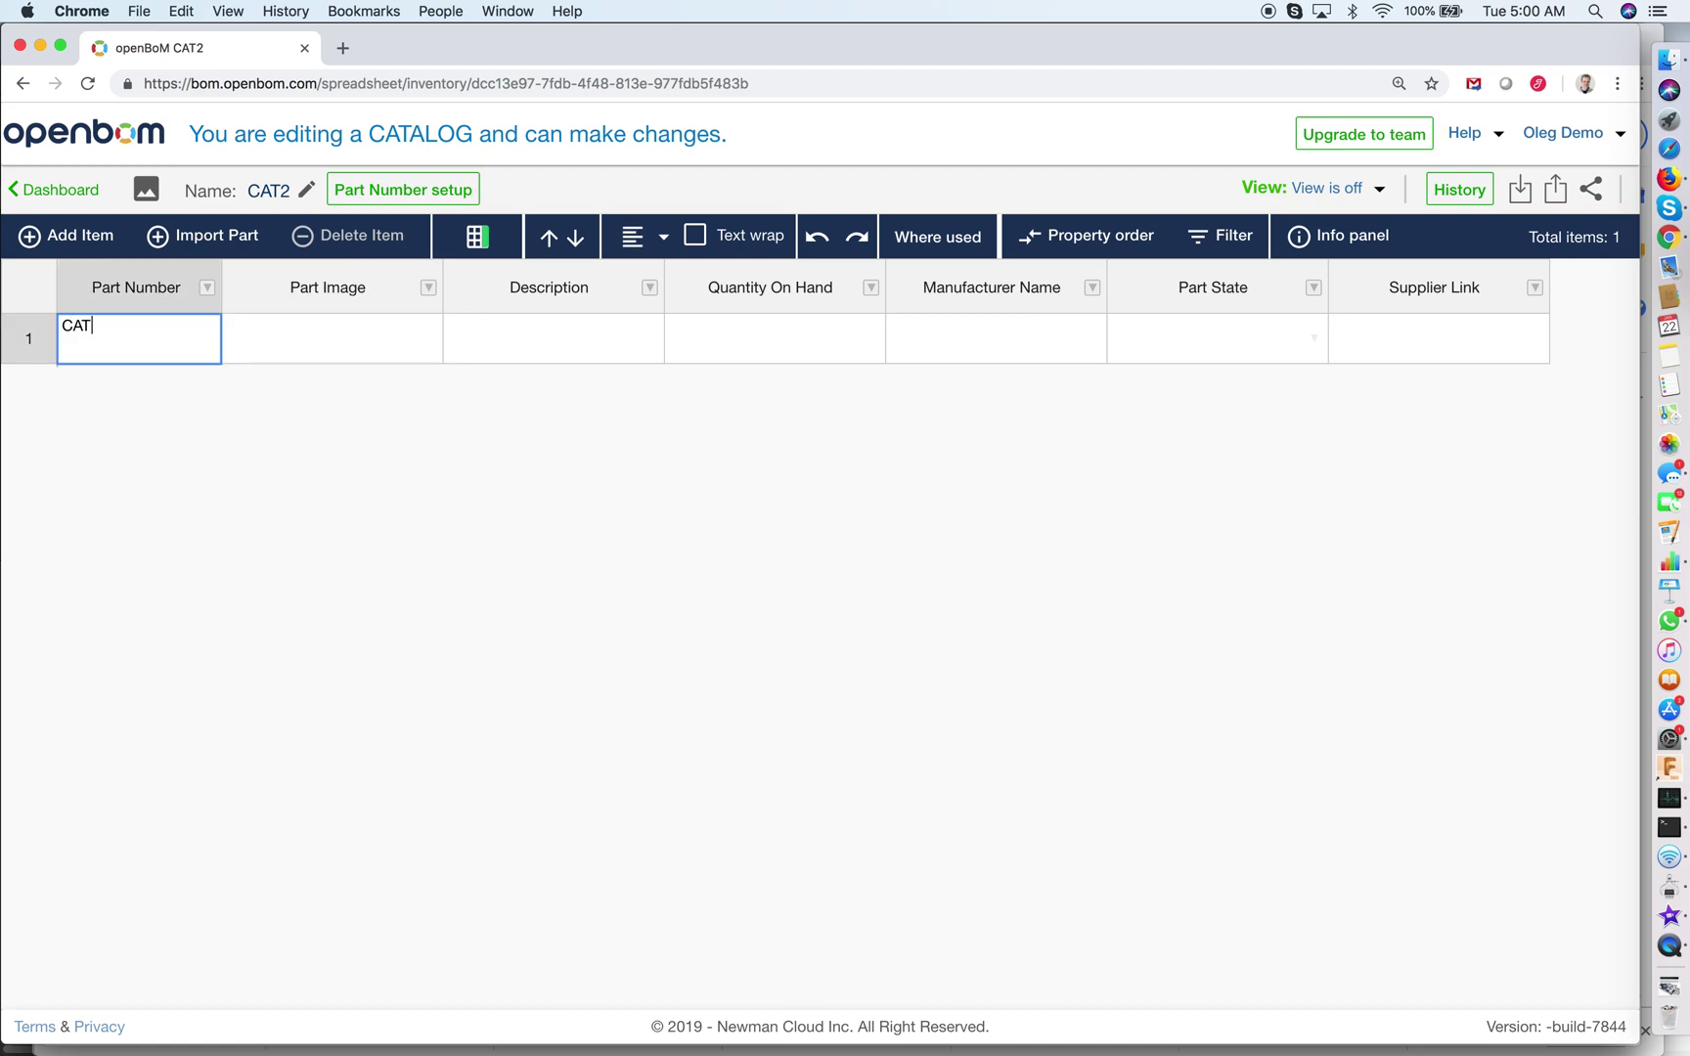
{"action": "type", "text": "2-1"}
{"action": "key", "text": "Tab"}
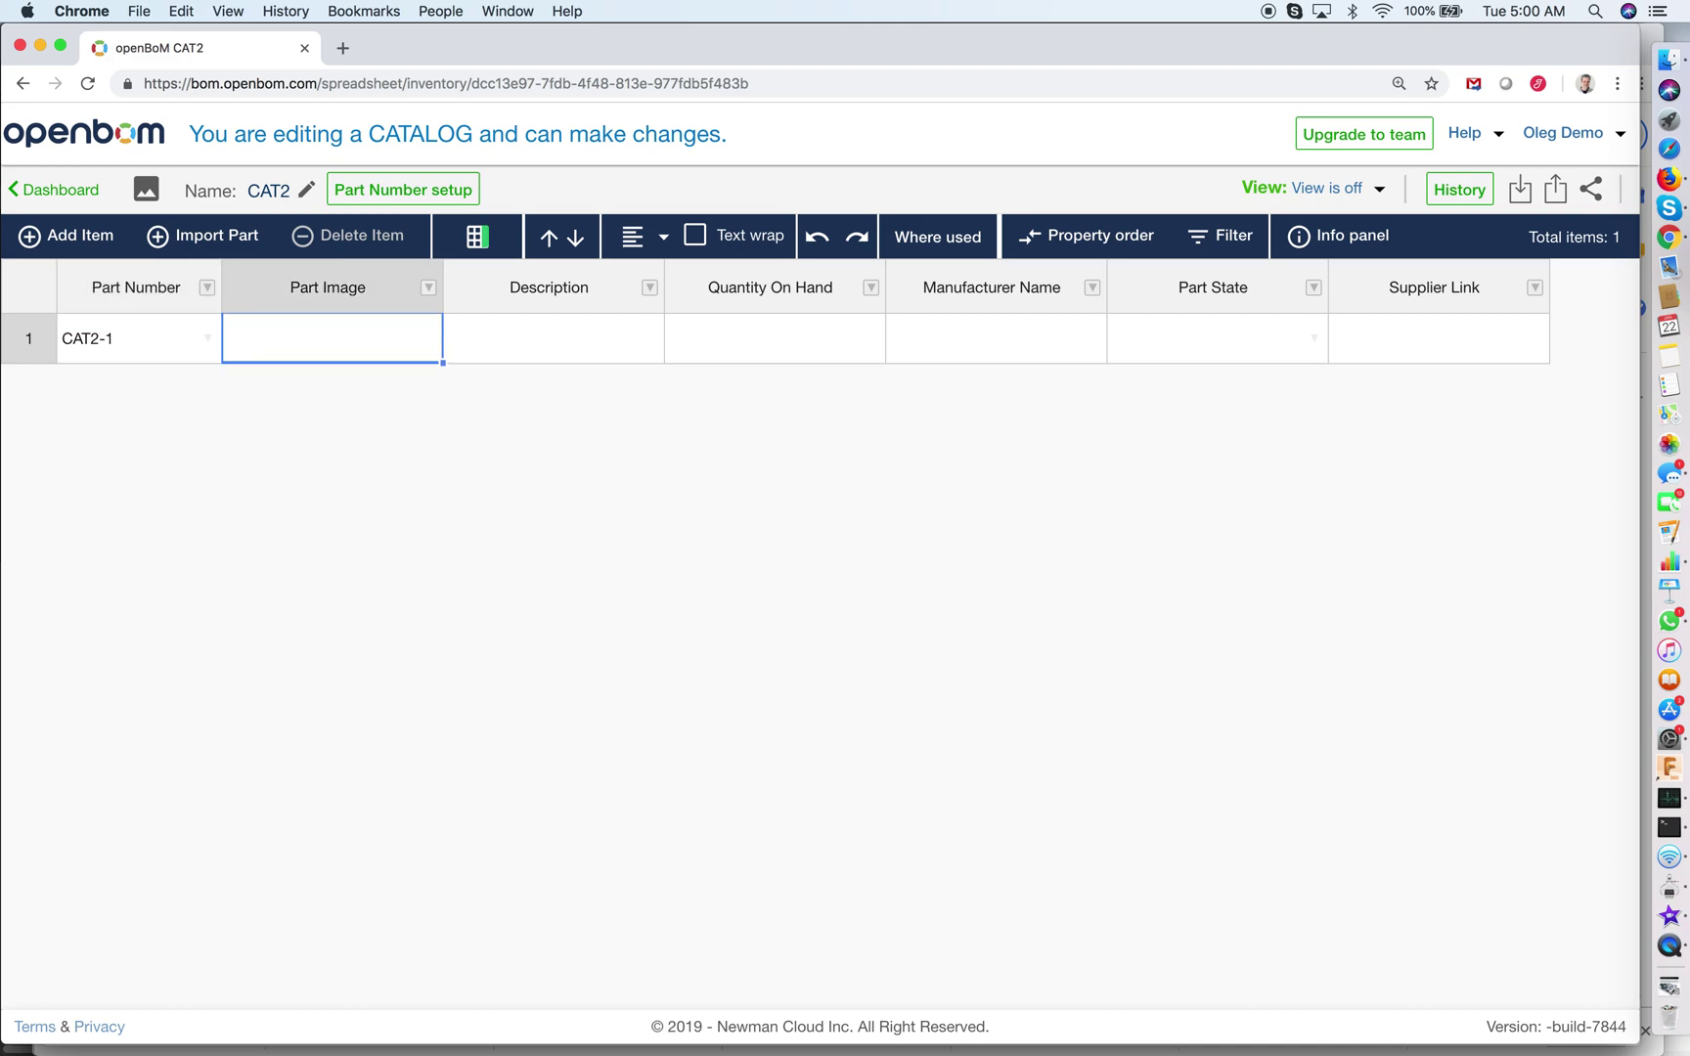
{"action": "right_click", "coordinate": [301, 331]}
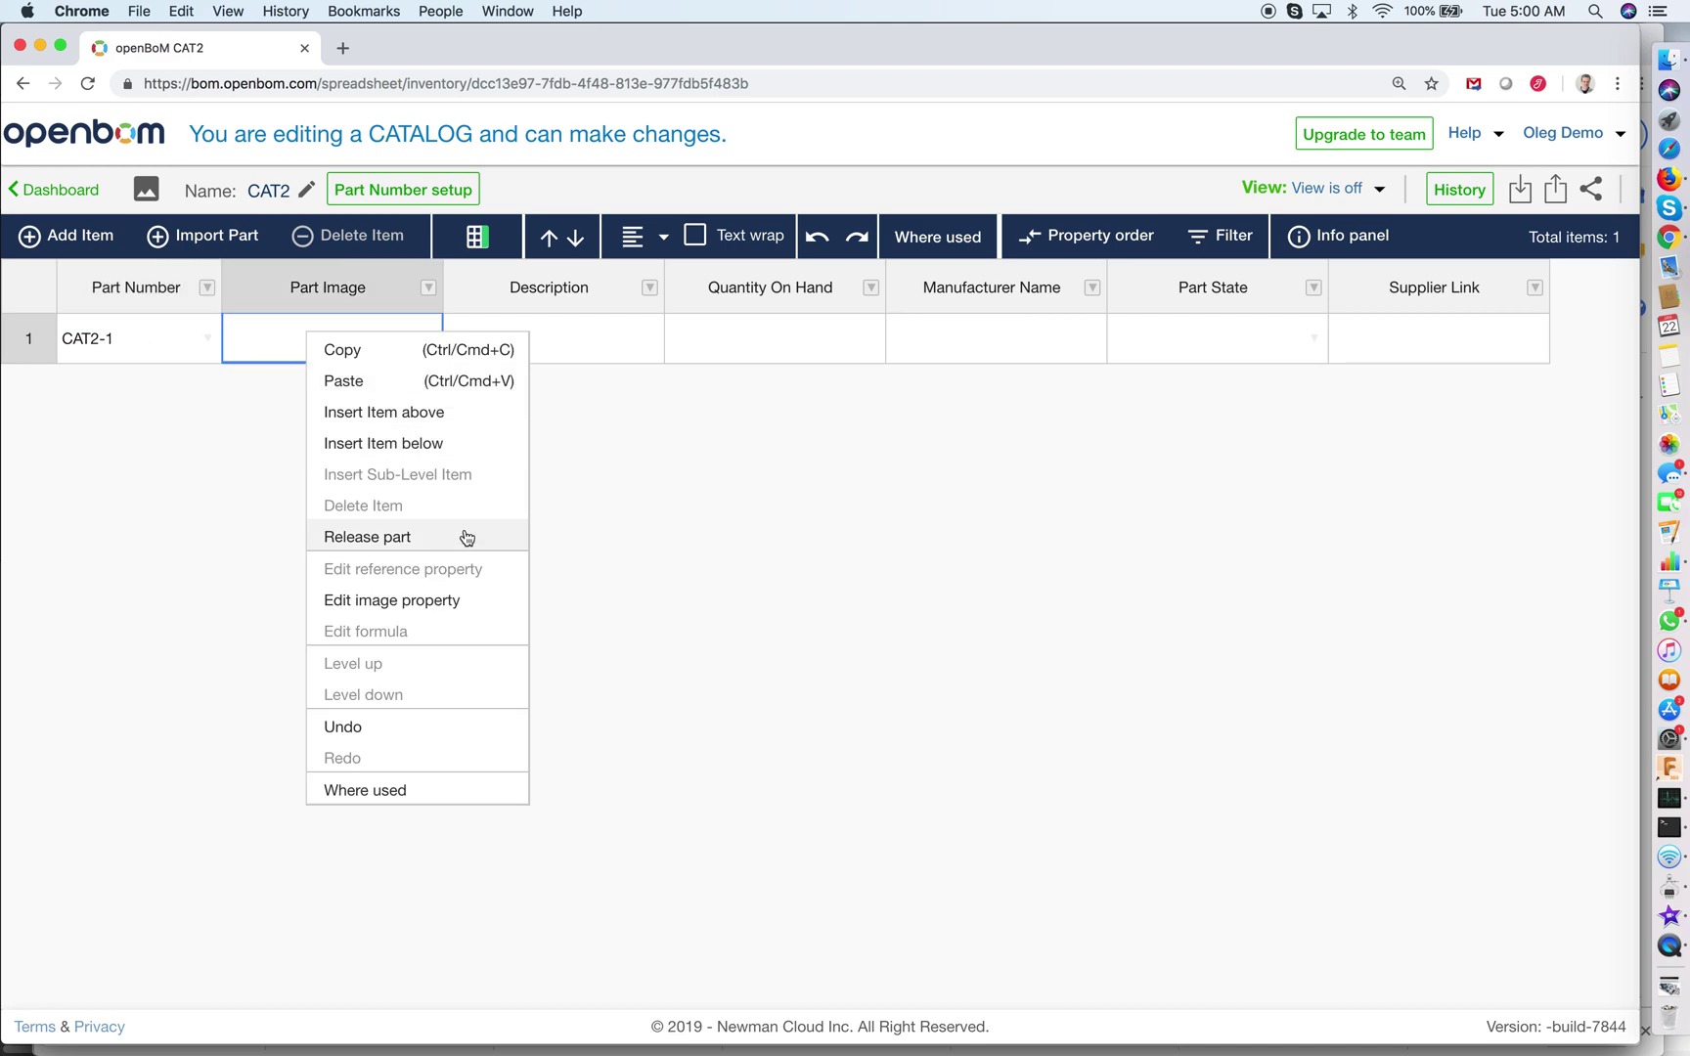
{"action": "left_click", "coordinate": [435, 601]}
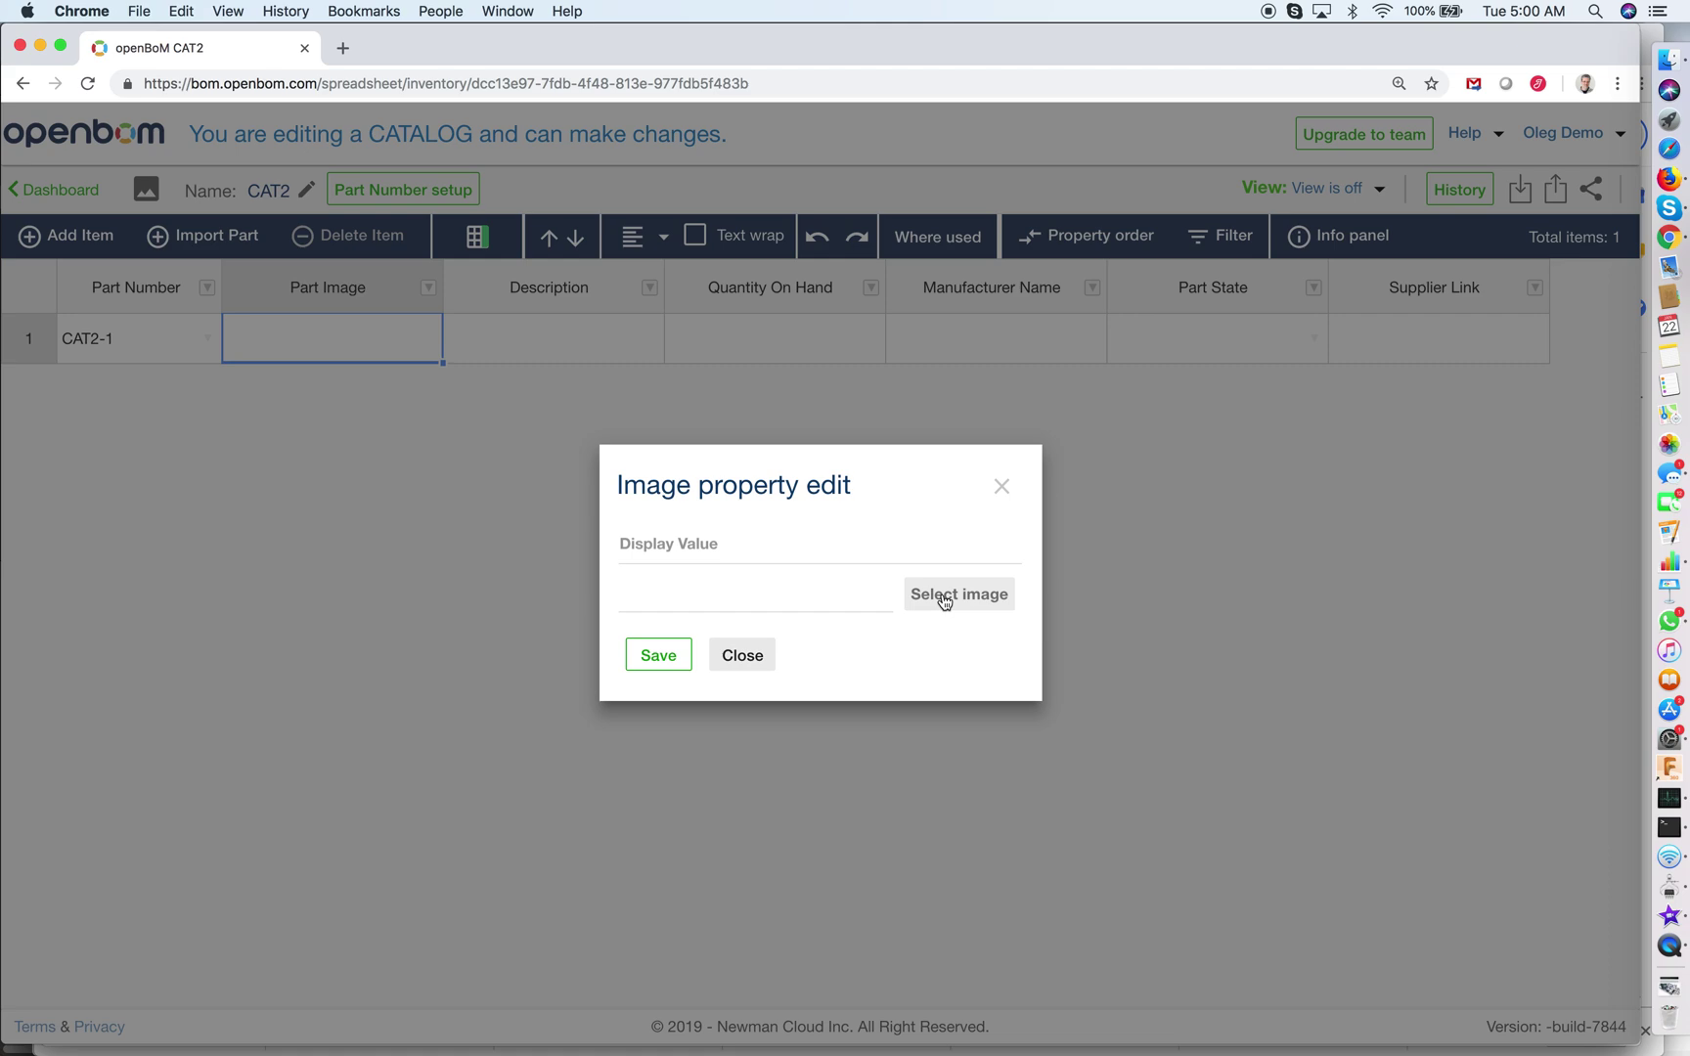
{"action": "left_click", "coordinate": [943, 602]}
{"action": "left_click", "coordinate": [1097, 121]}
{"action": "type", "text": ";port"}
{"action": "key", "text": "BackSpace"}
{"action": "key", "text": "BackSpace"}
{"action": "key", "text": "BackSpace"}
{"action": "key", "text": "BackSpace"}
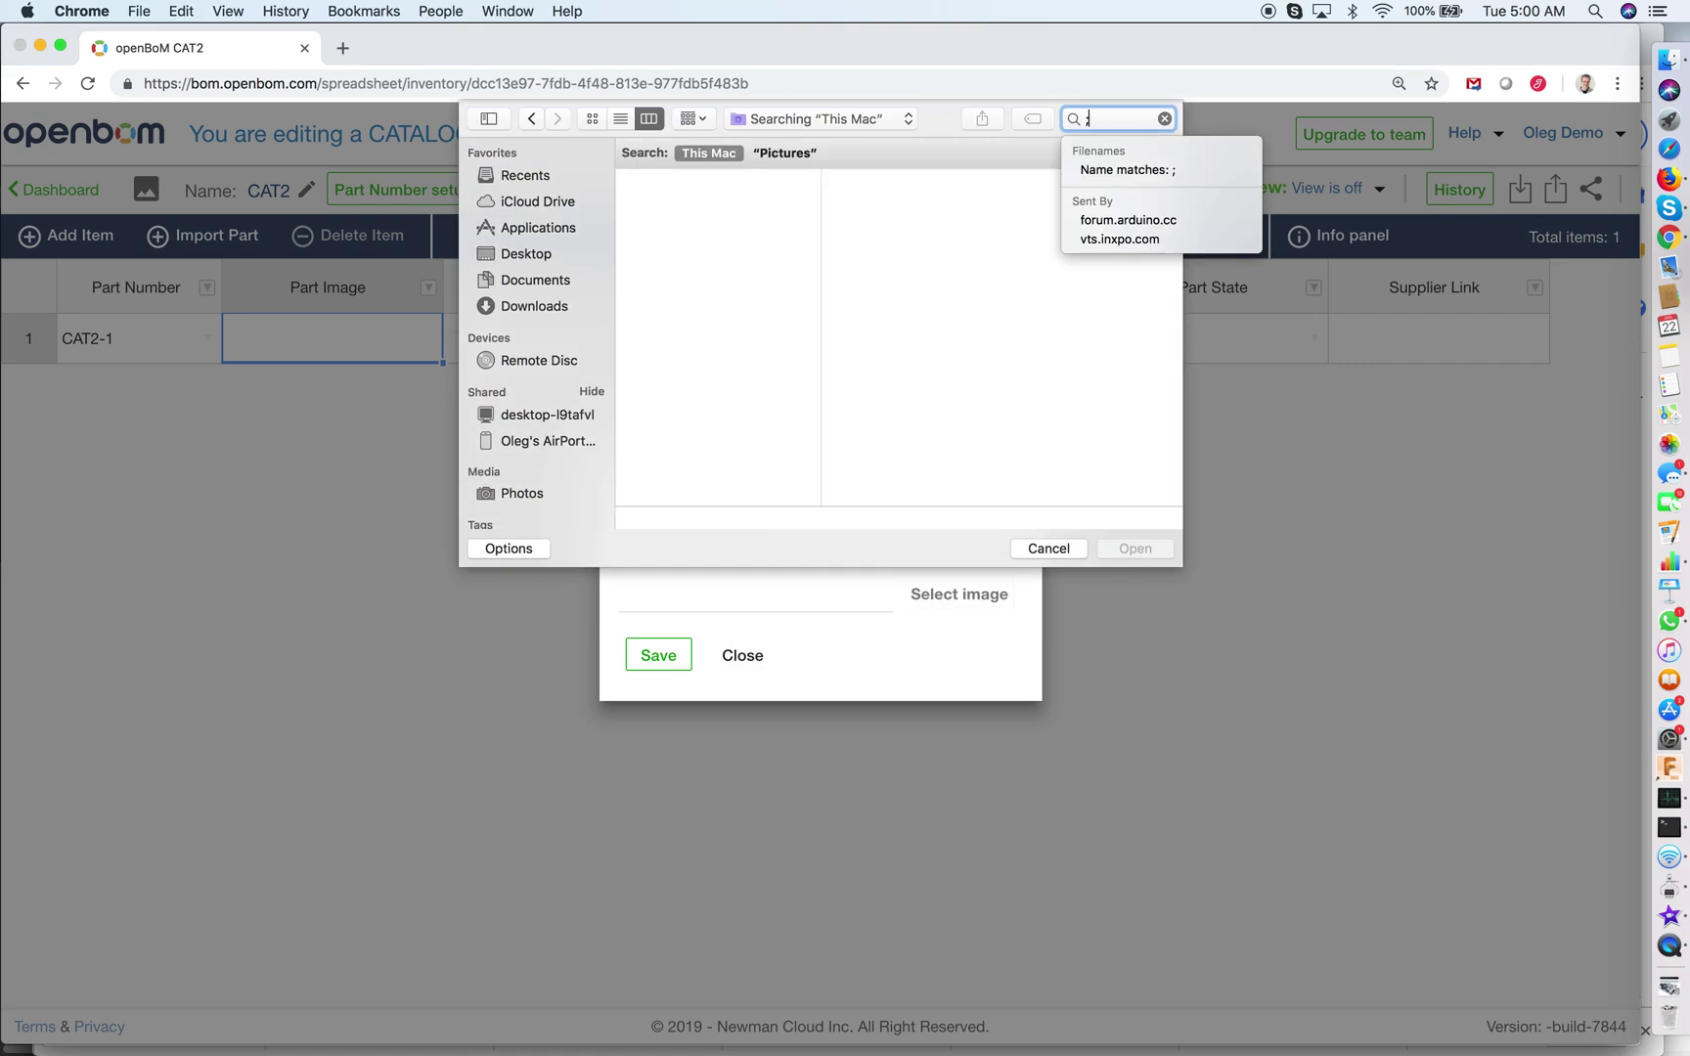
{"action": "key", "text": "BackSpace"}
{"action": "type", "text": "pump"}
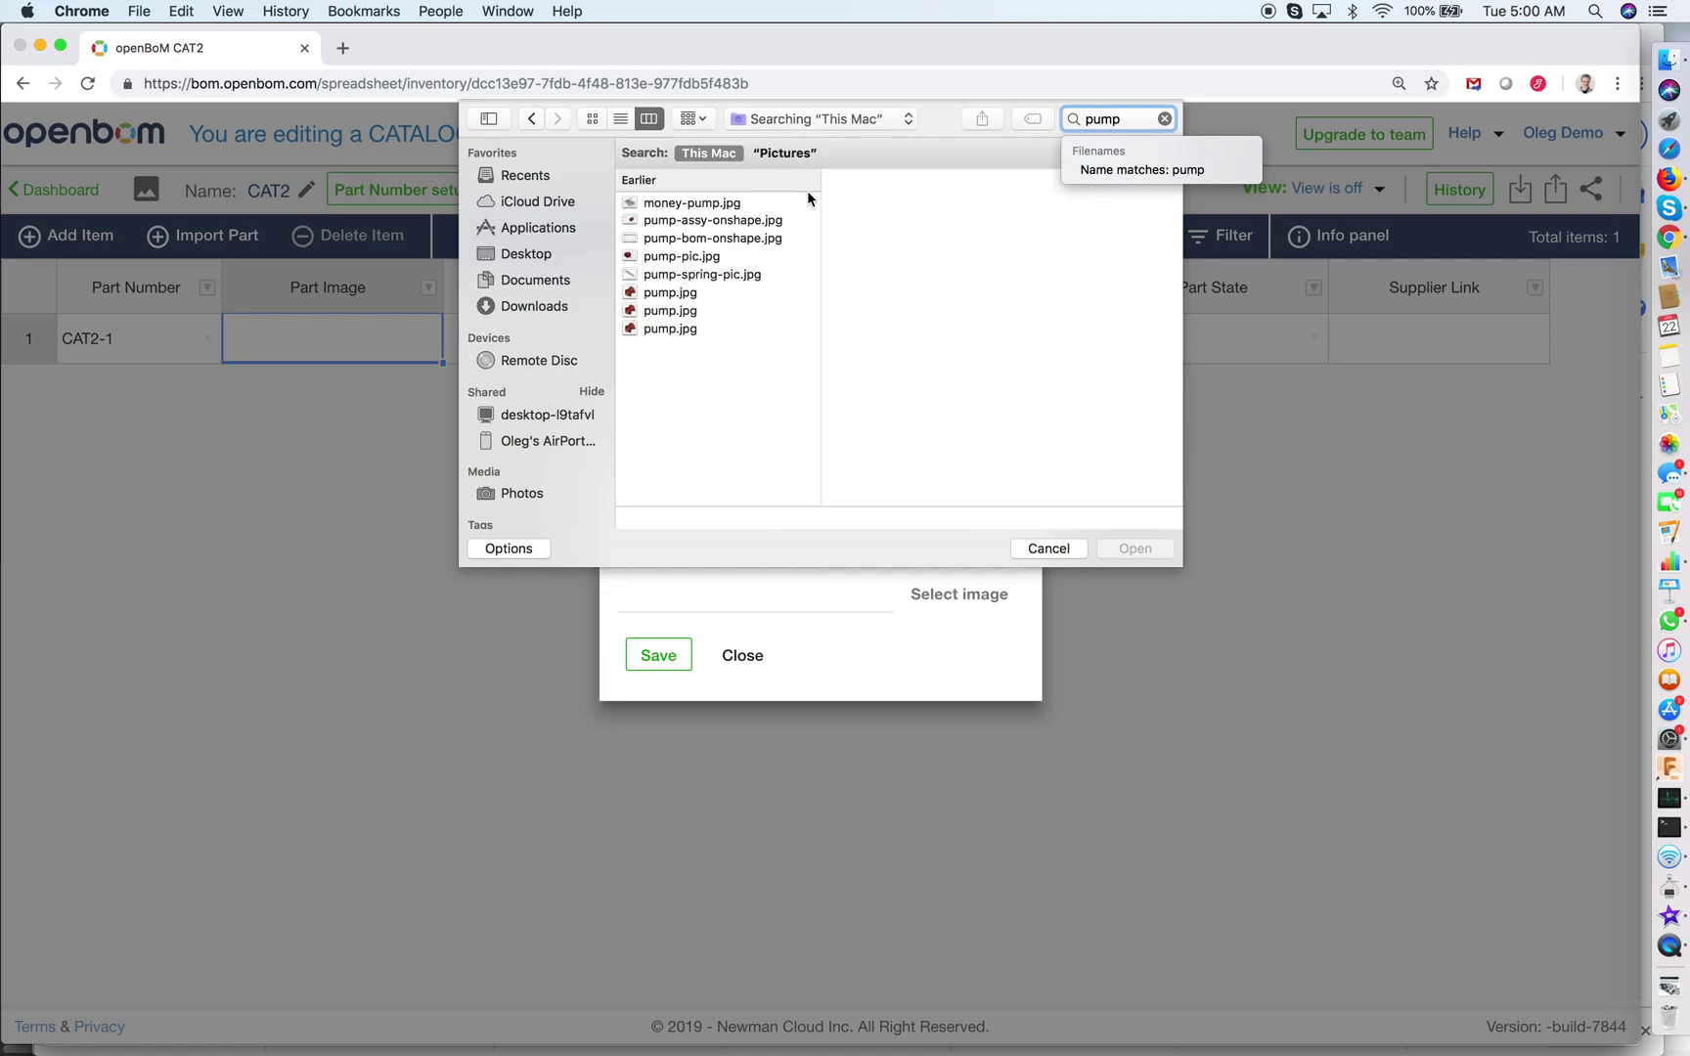
{"action": "left_click", "coordinate": [685, 310]}
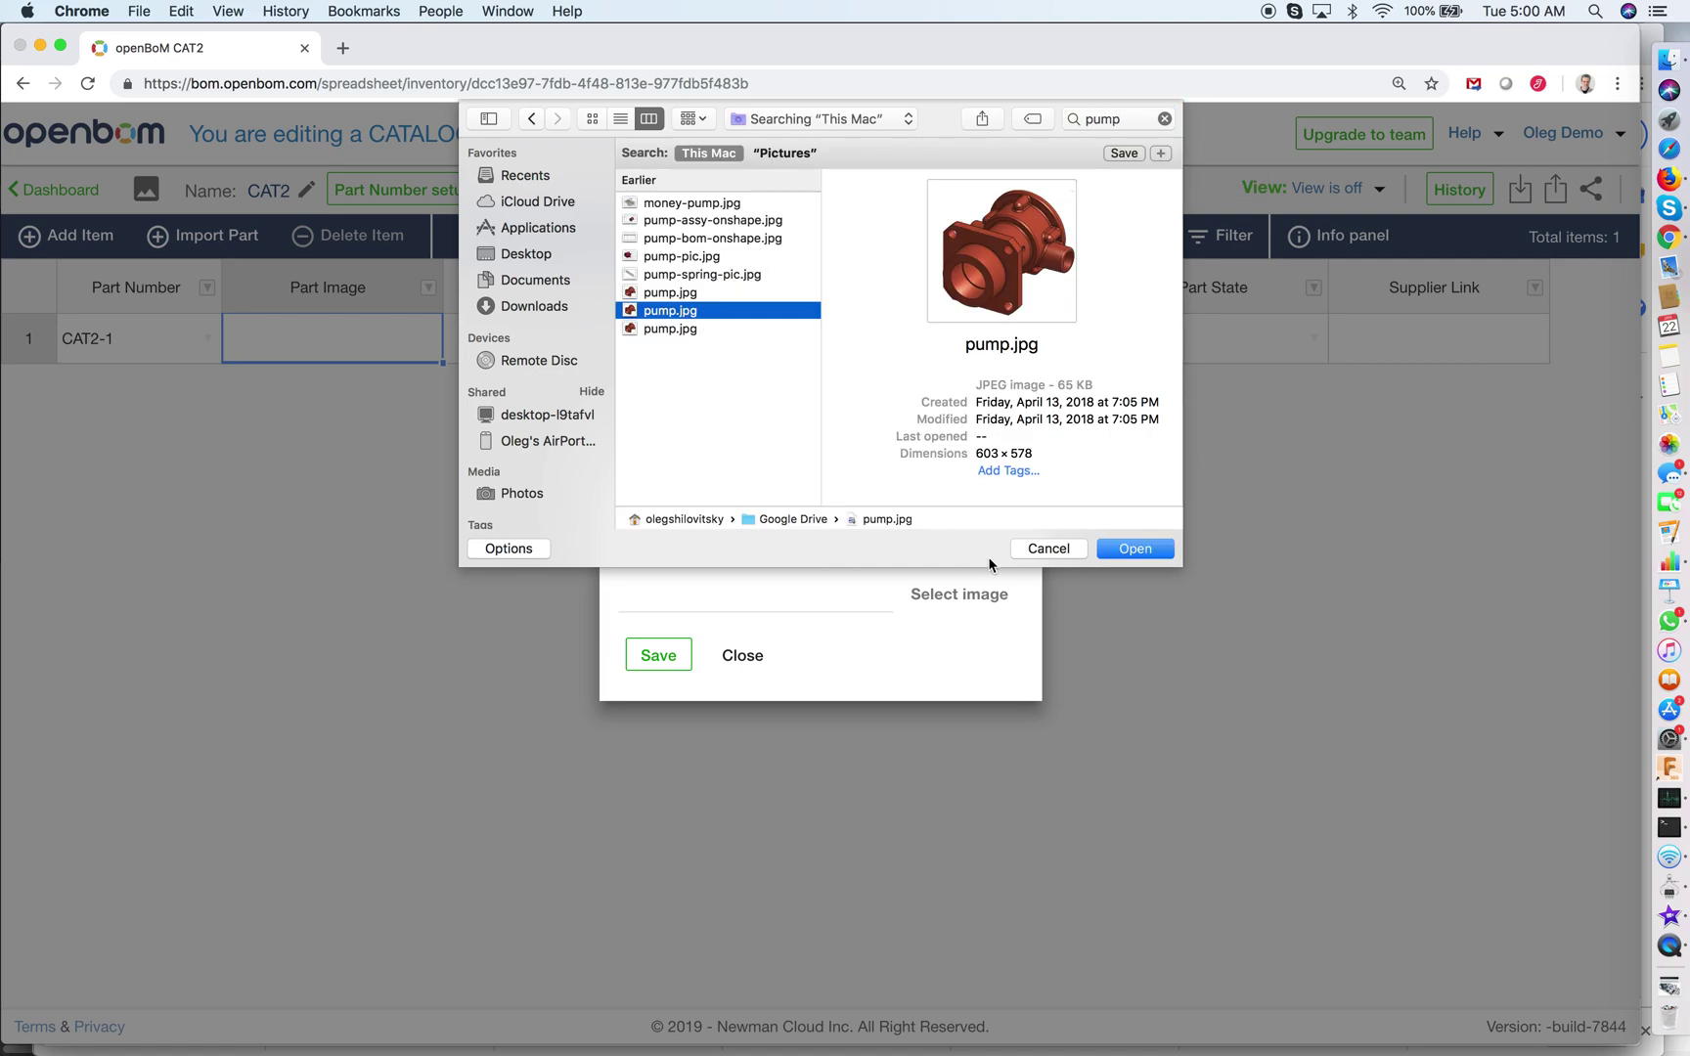
{"action": "left_click", "coordinate": [1123, 550]}
{"action": "left_click", "coordinate": [683, 663]}
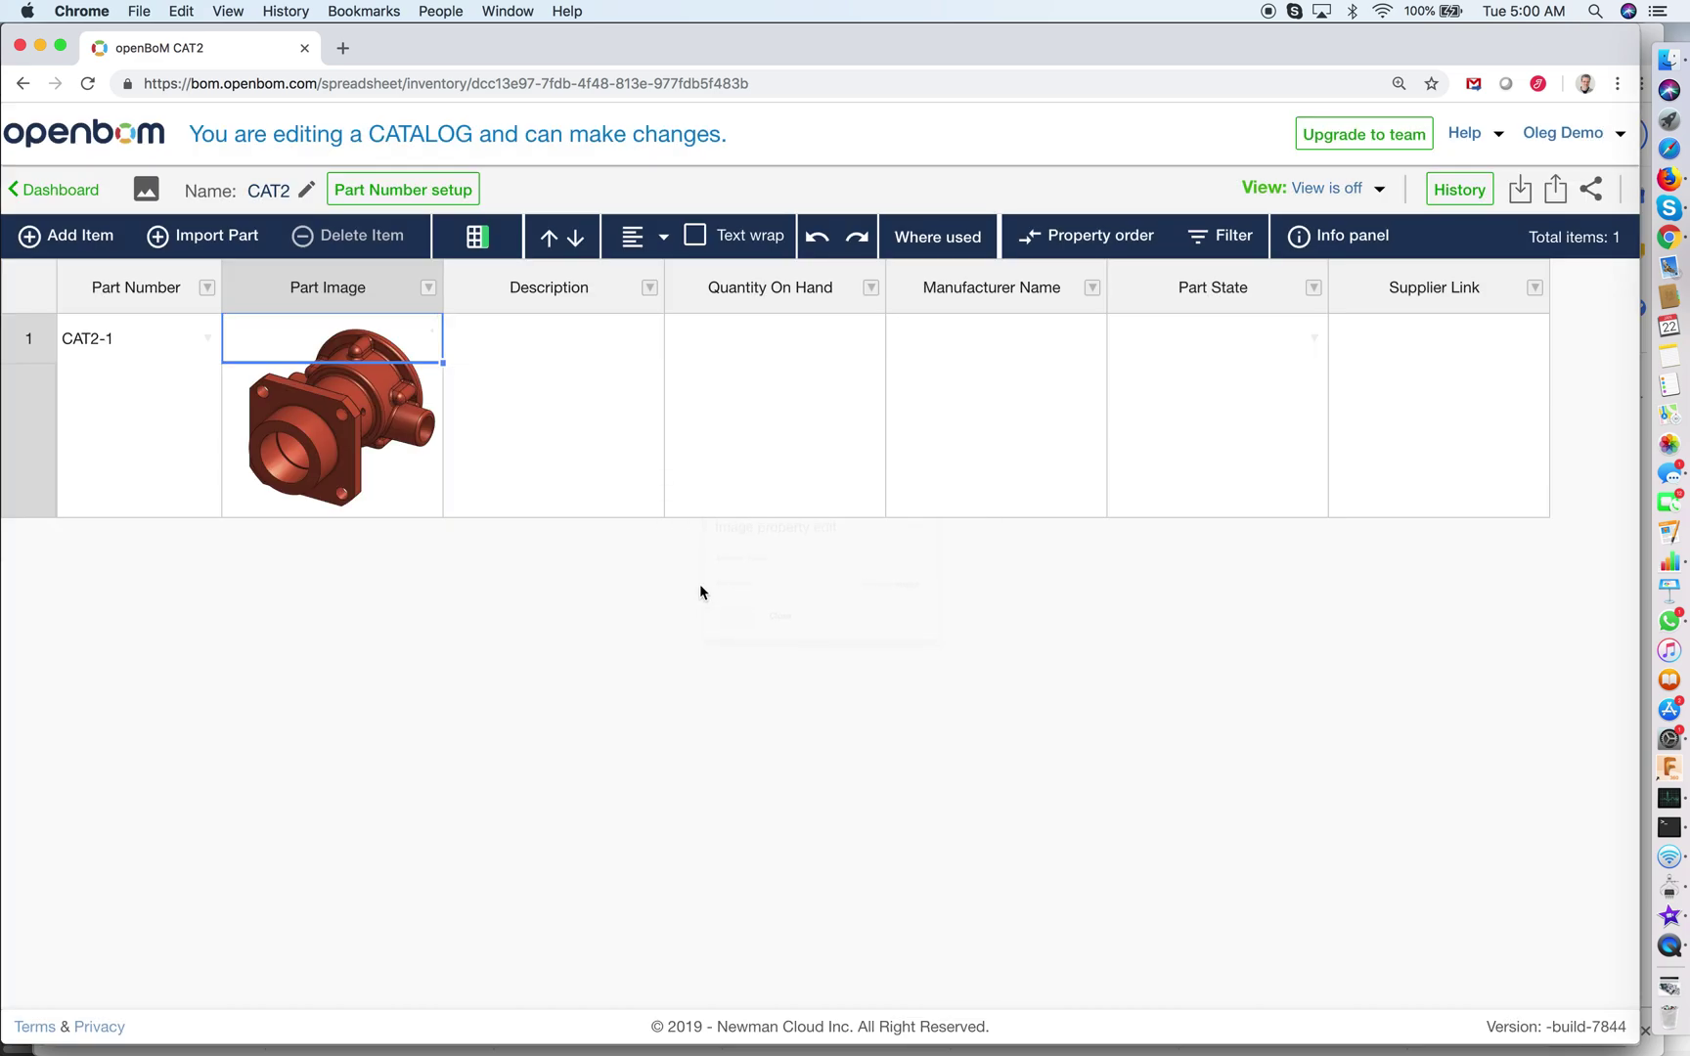
- Give CAT2-1 description 'Pump Body' and manufacturer 'Home MFG', then narrow the Part Image column
{"action": "left_click", "coordinate": [521, 393]}
{"action": "type", "text": "Part"}
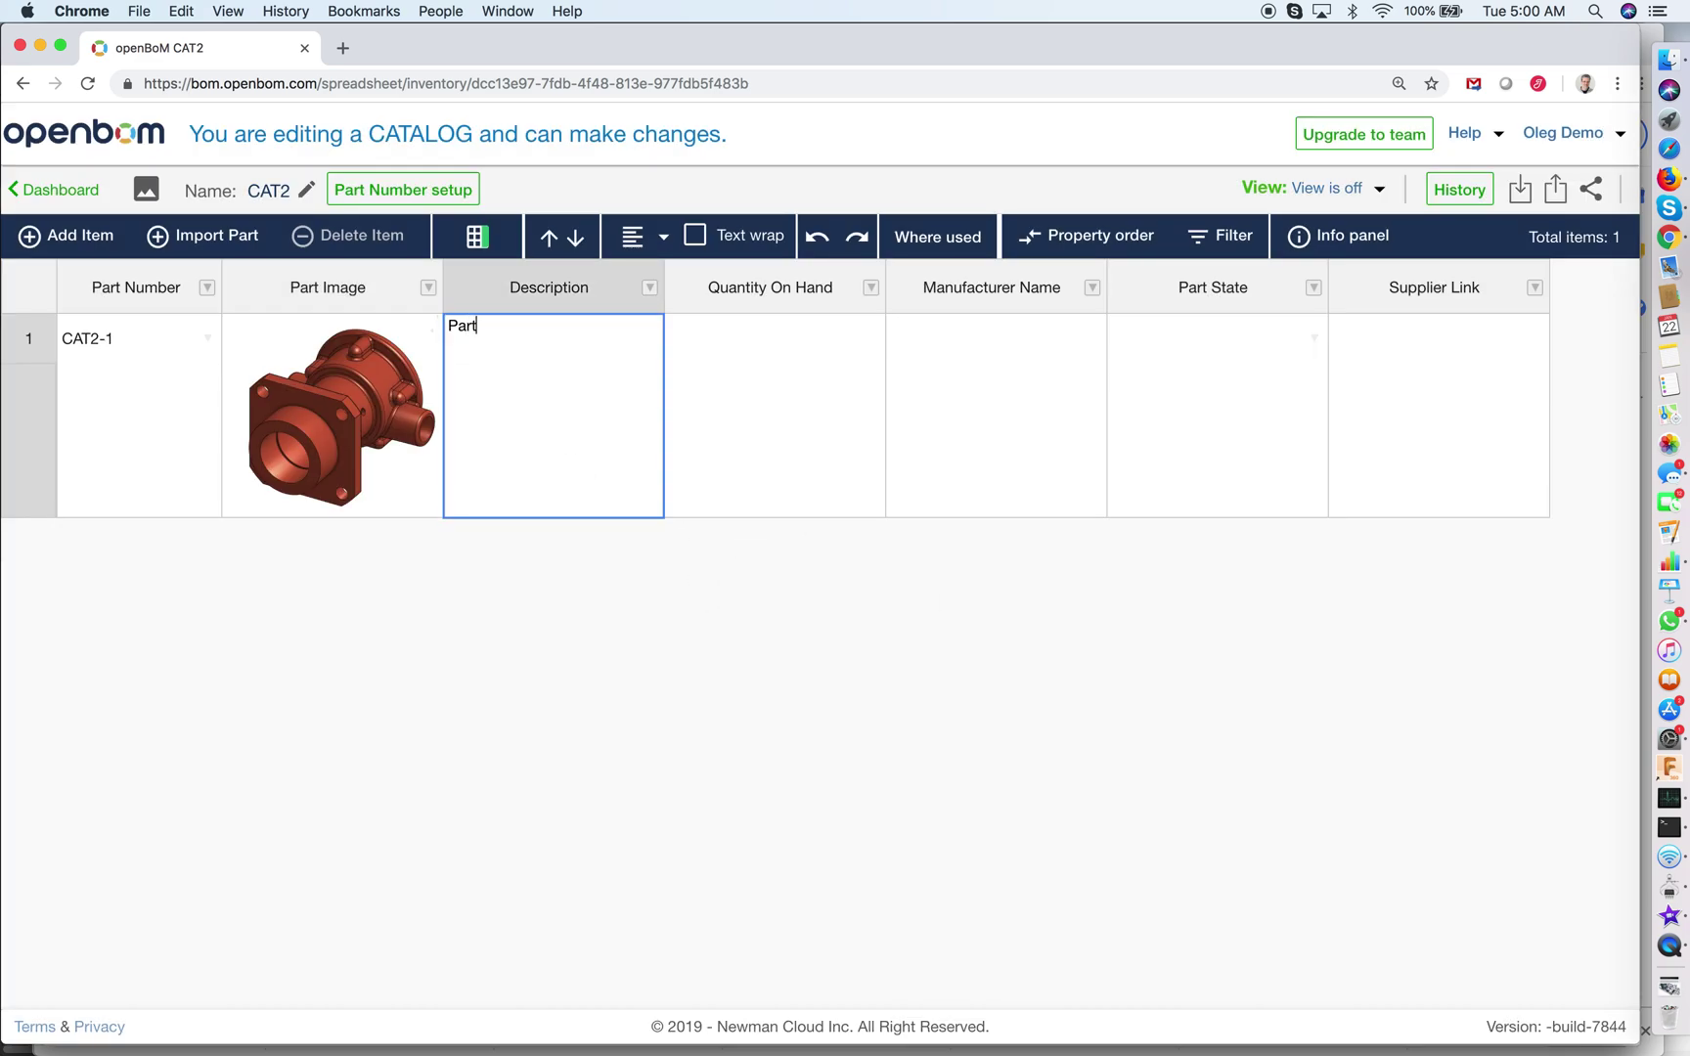
{"action": "key", "text": "BackSpace"}
{"action": "key", "text": "BackSpace"}
{"action": "key", "text": "BackSpace"}
{"action": "key", "text": "BackSpace"}
{"action": "type", "text": "ump Body"}
{"action": "key", "text": "Tab"}
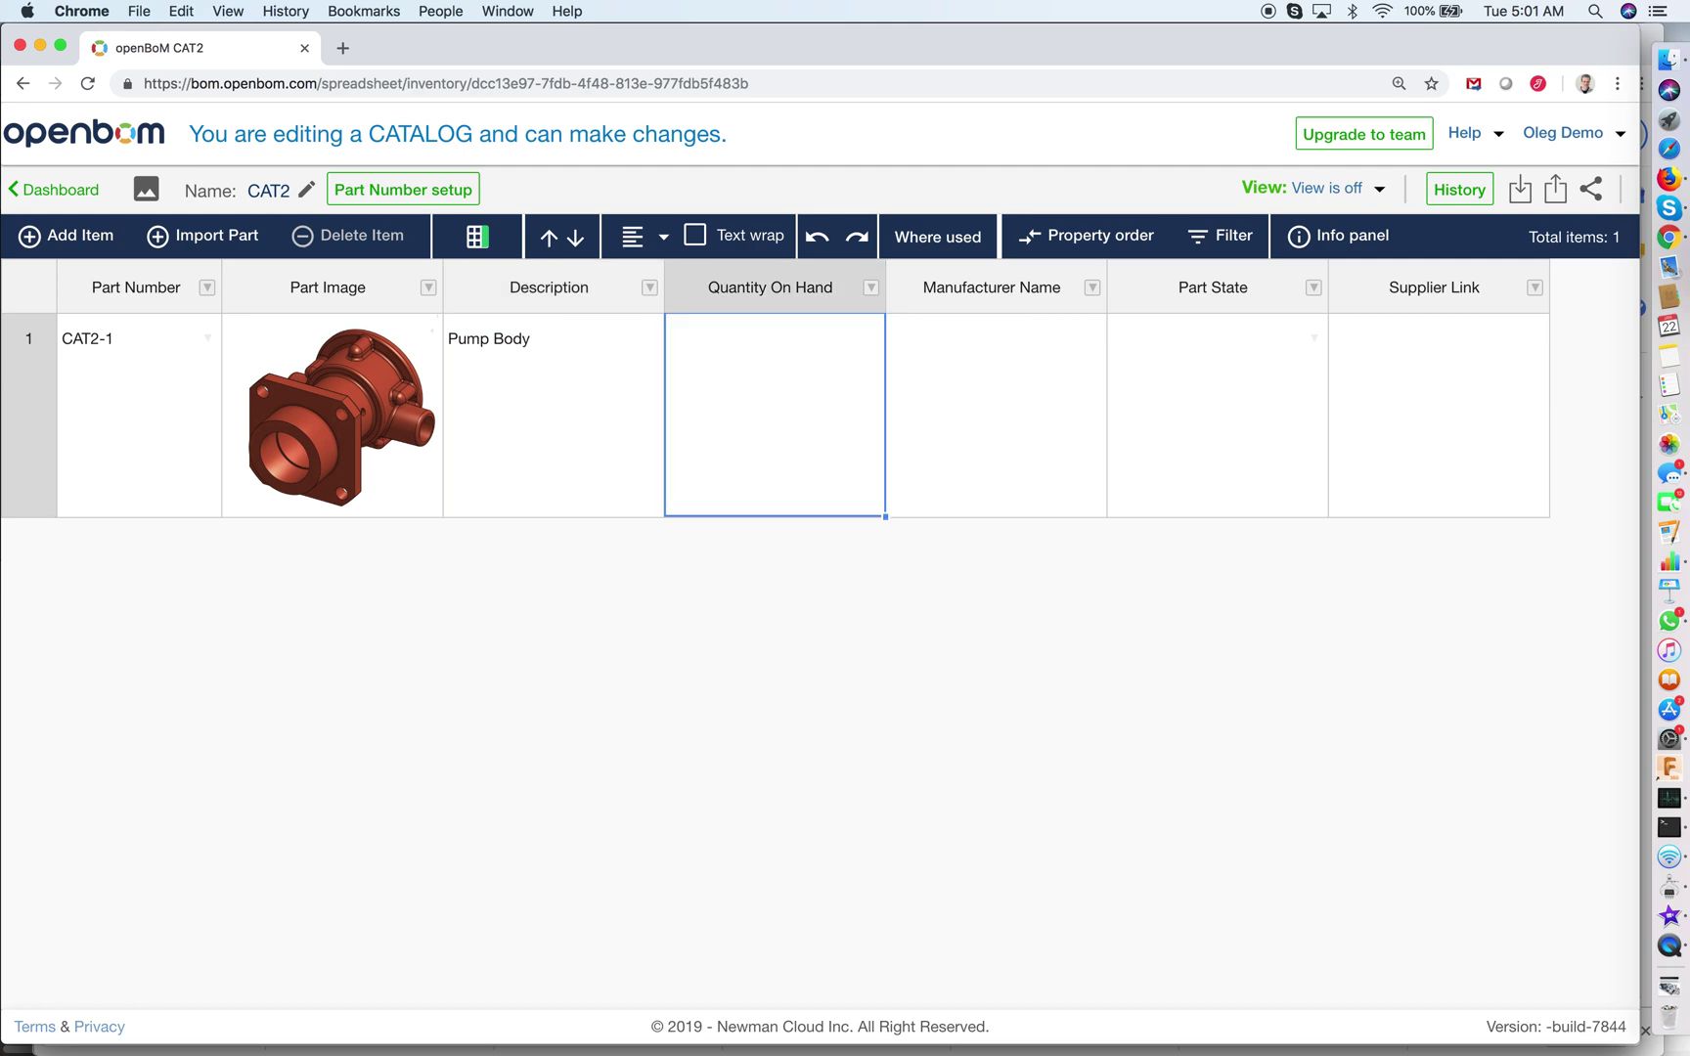
{"action": "key", "text": "Tab"}
{"action": "type", "text": "Home "}
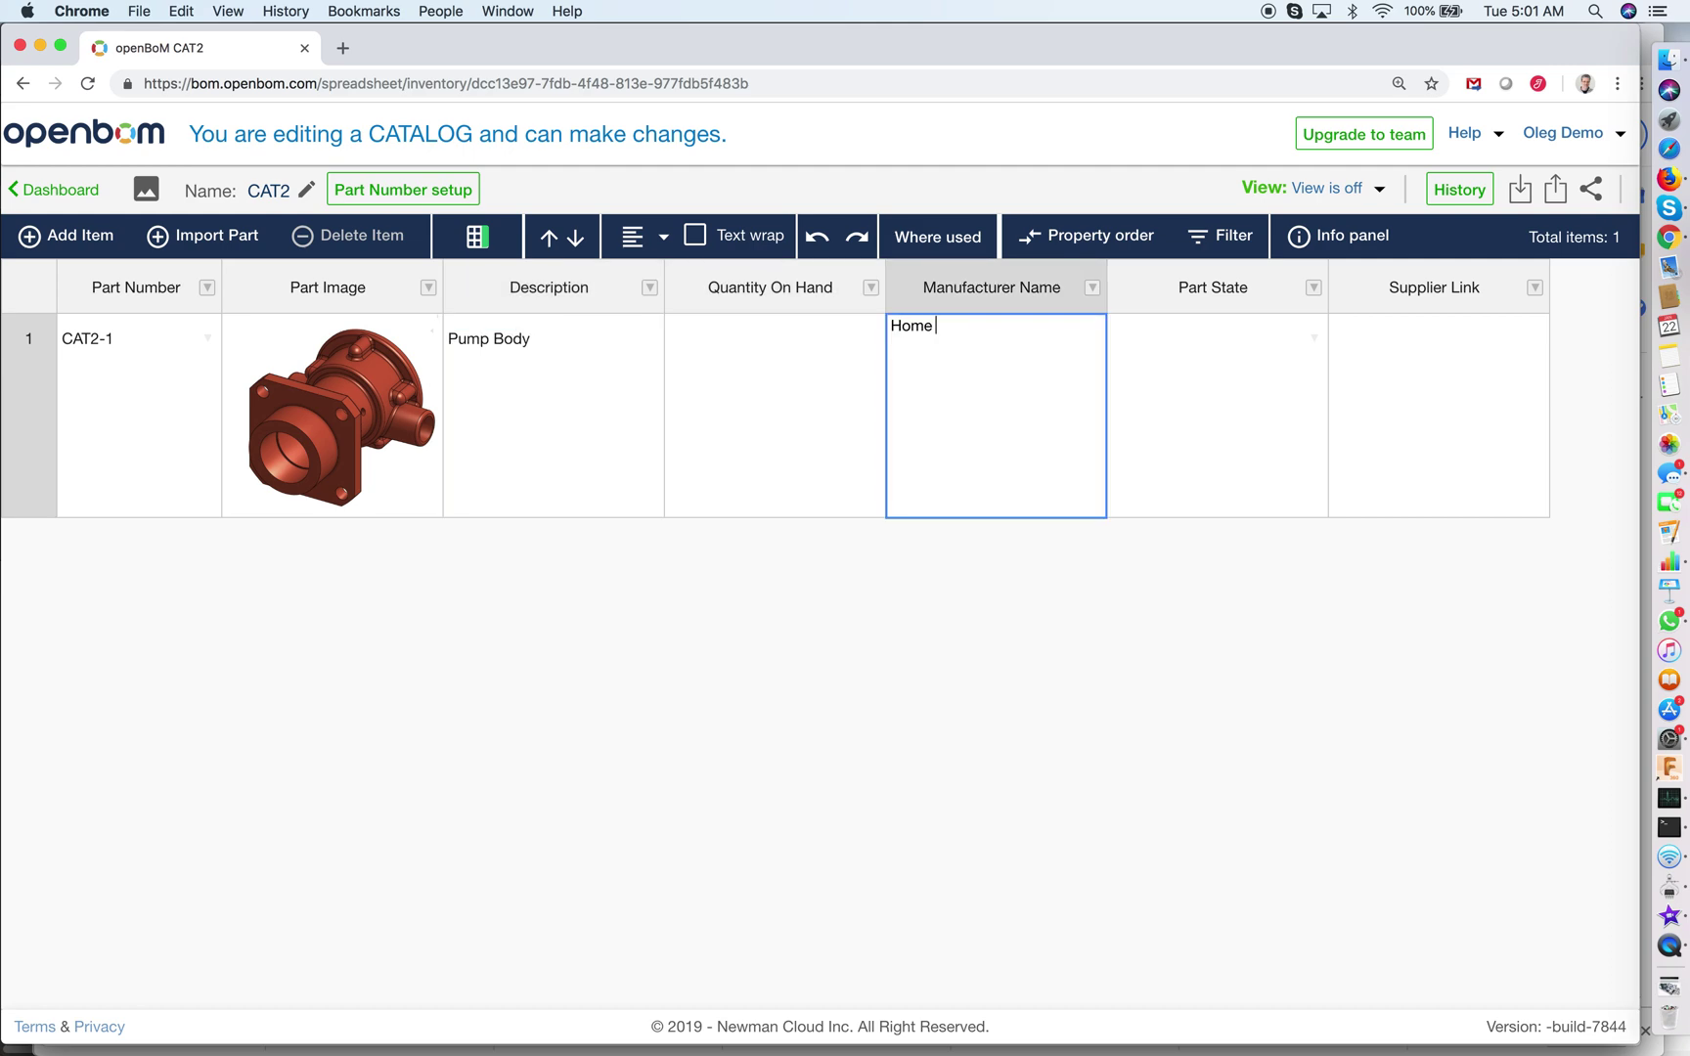
{"action": "type", "text": "MFG"}
{"action": "key", "text": "Return"}
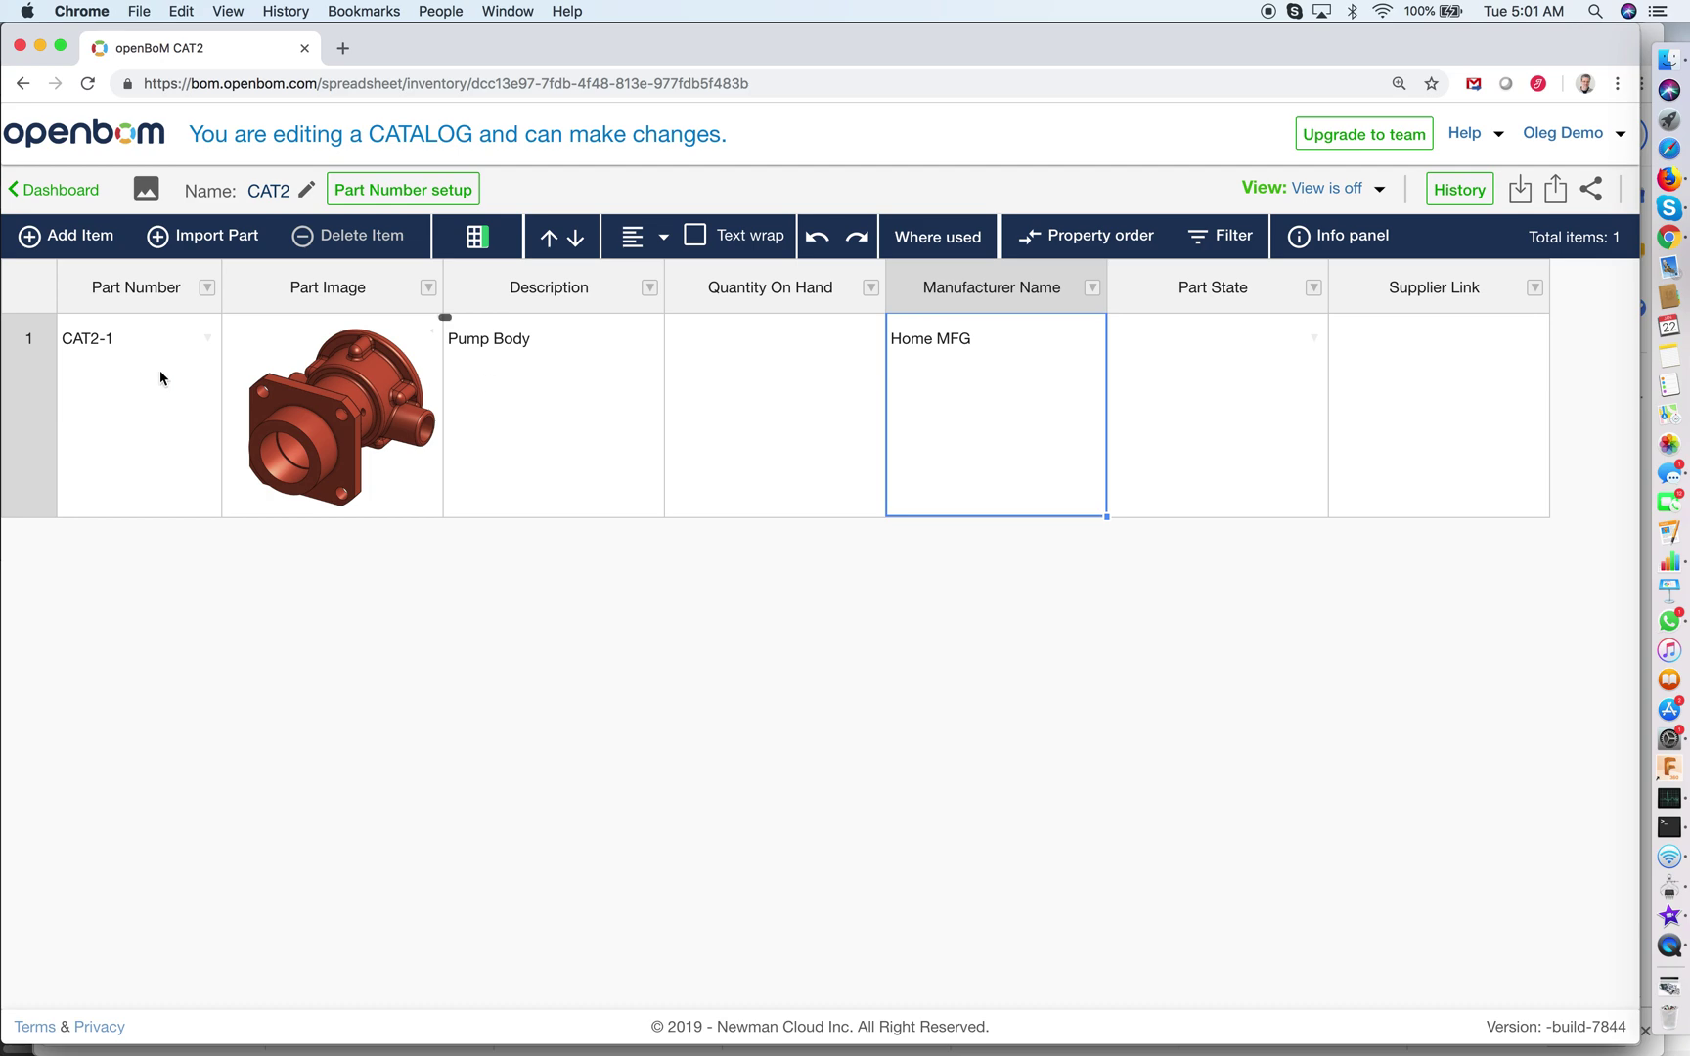
{"action": "left_click_drag", "start_coordinate": [441, 279], "coordinate": [362, 284]}
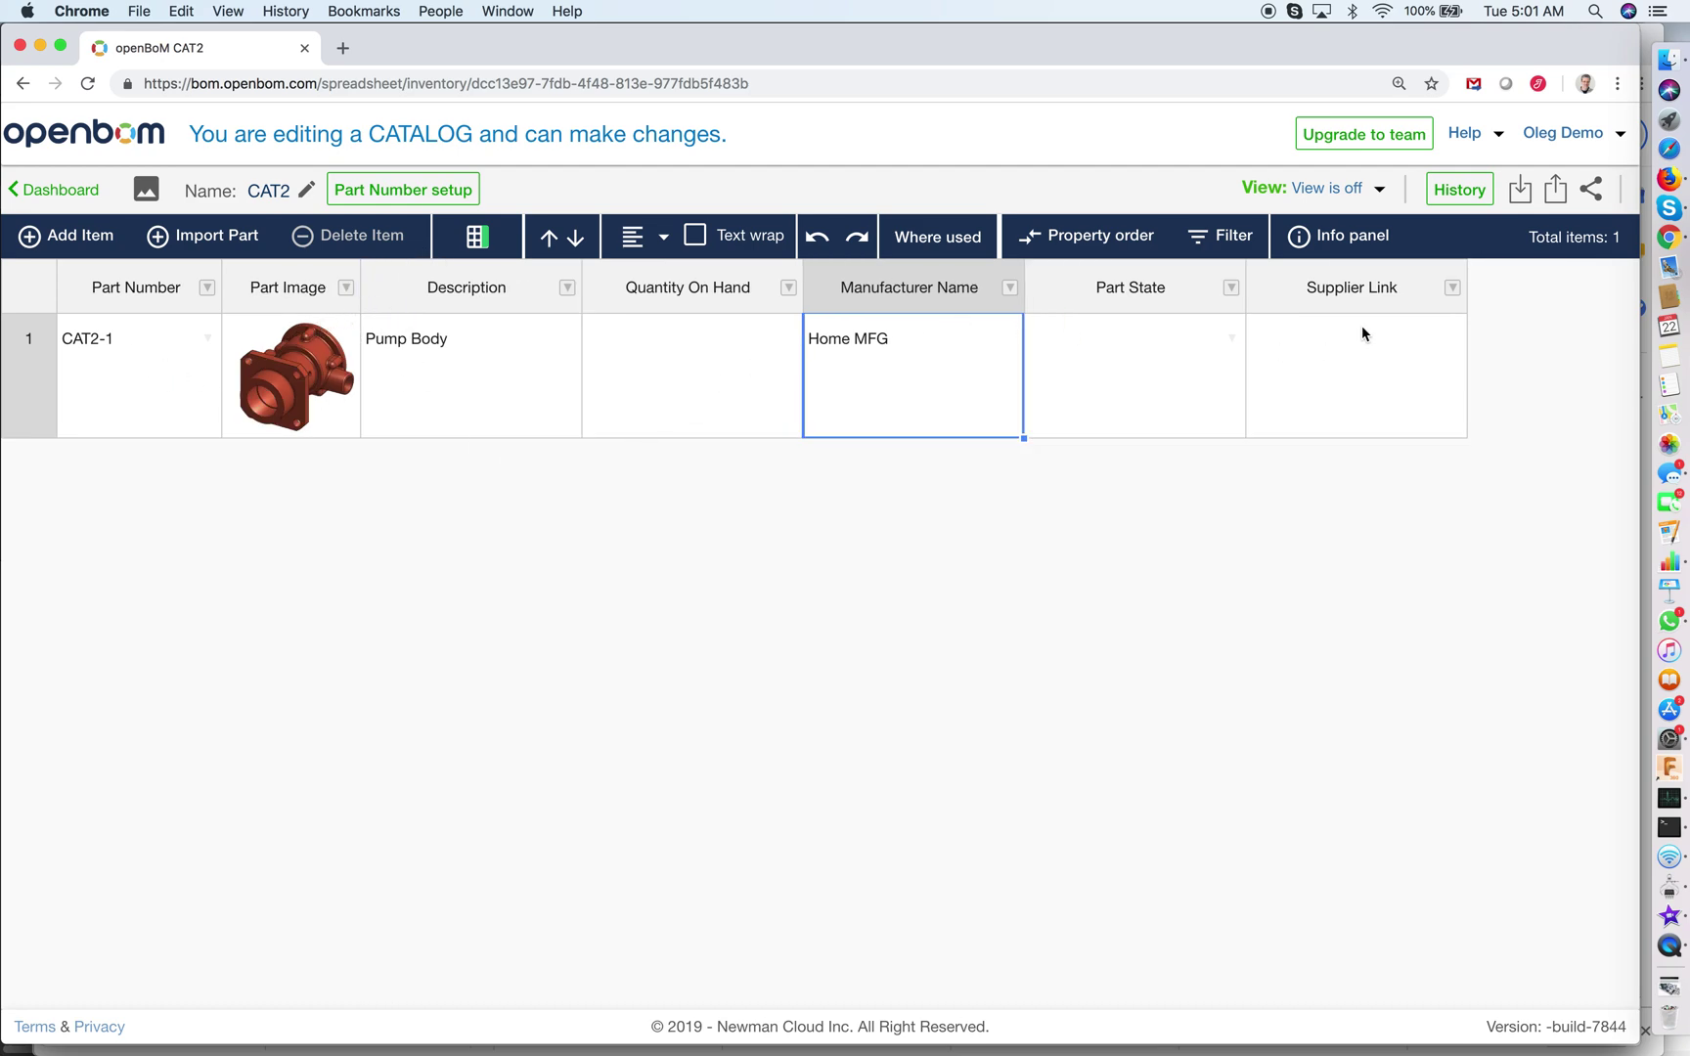
- Add a new item CAT2-2 and attach shaft.jpg as its part image
{"action": "left_click", "coordinate": [66, 236]}
{"action": "left_click", "coordinate": [94, 352]}
{"action": "type", "text": "CAT2-12"}
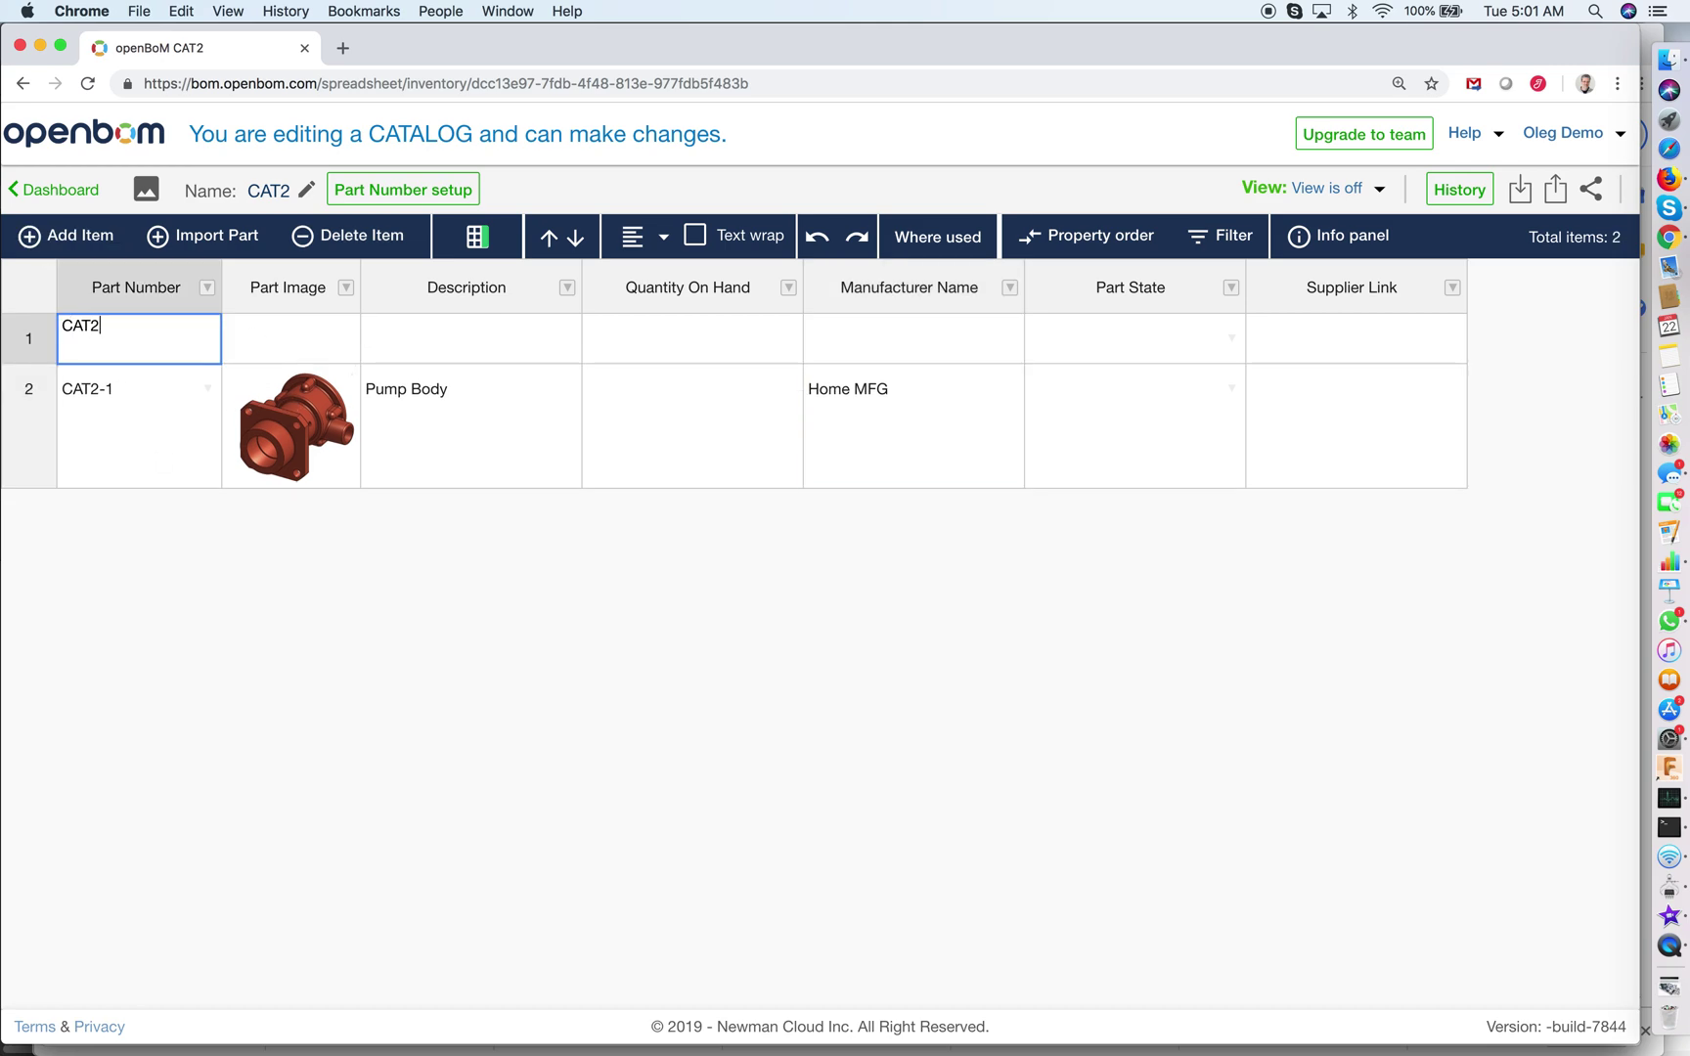
{"action": "key", "text": "BackSpace"}
{"action": "key", "text": "BackSpace"}
{"action": "type", "text": "2"}
{"action": "key", "text": "Tab"}
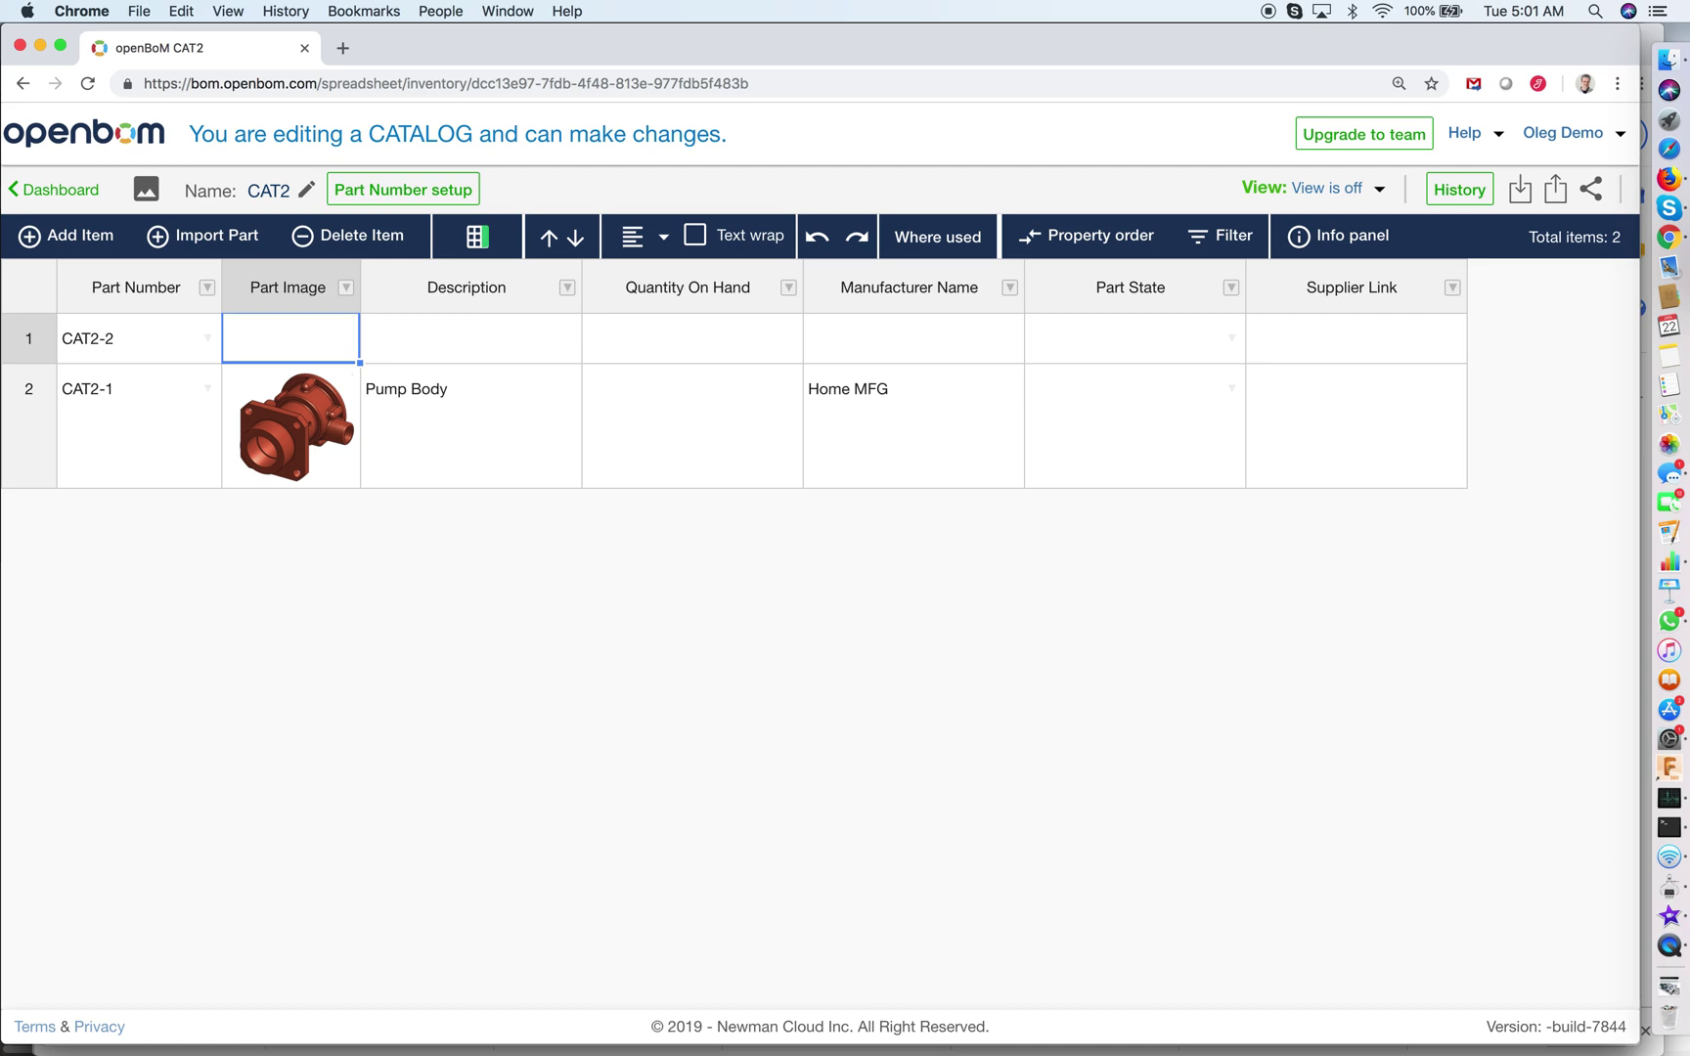
{"action": "right_click", "coordinate": [272, 351]}
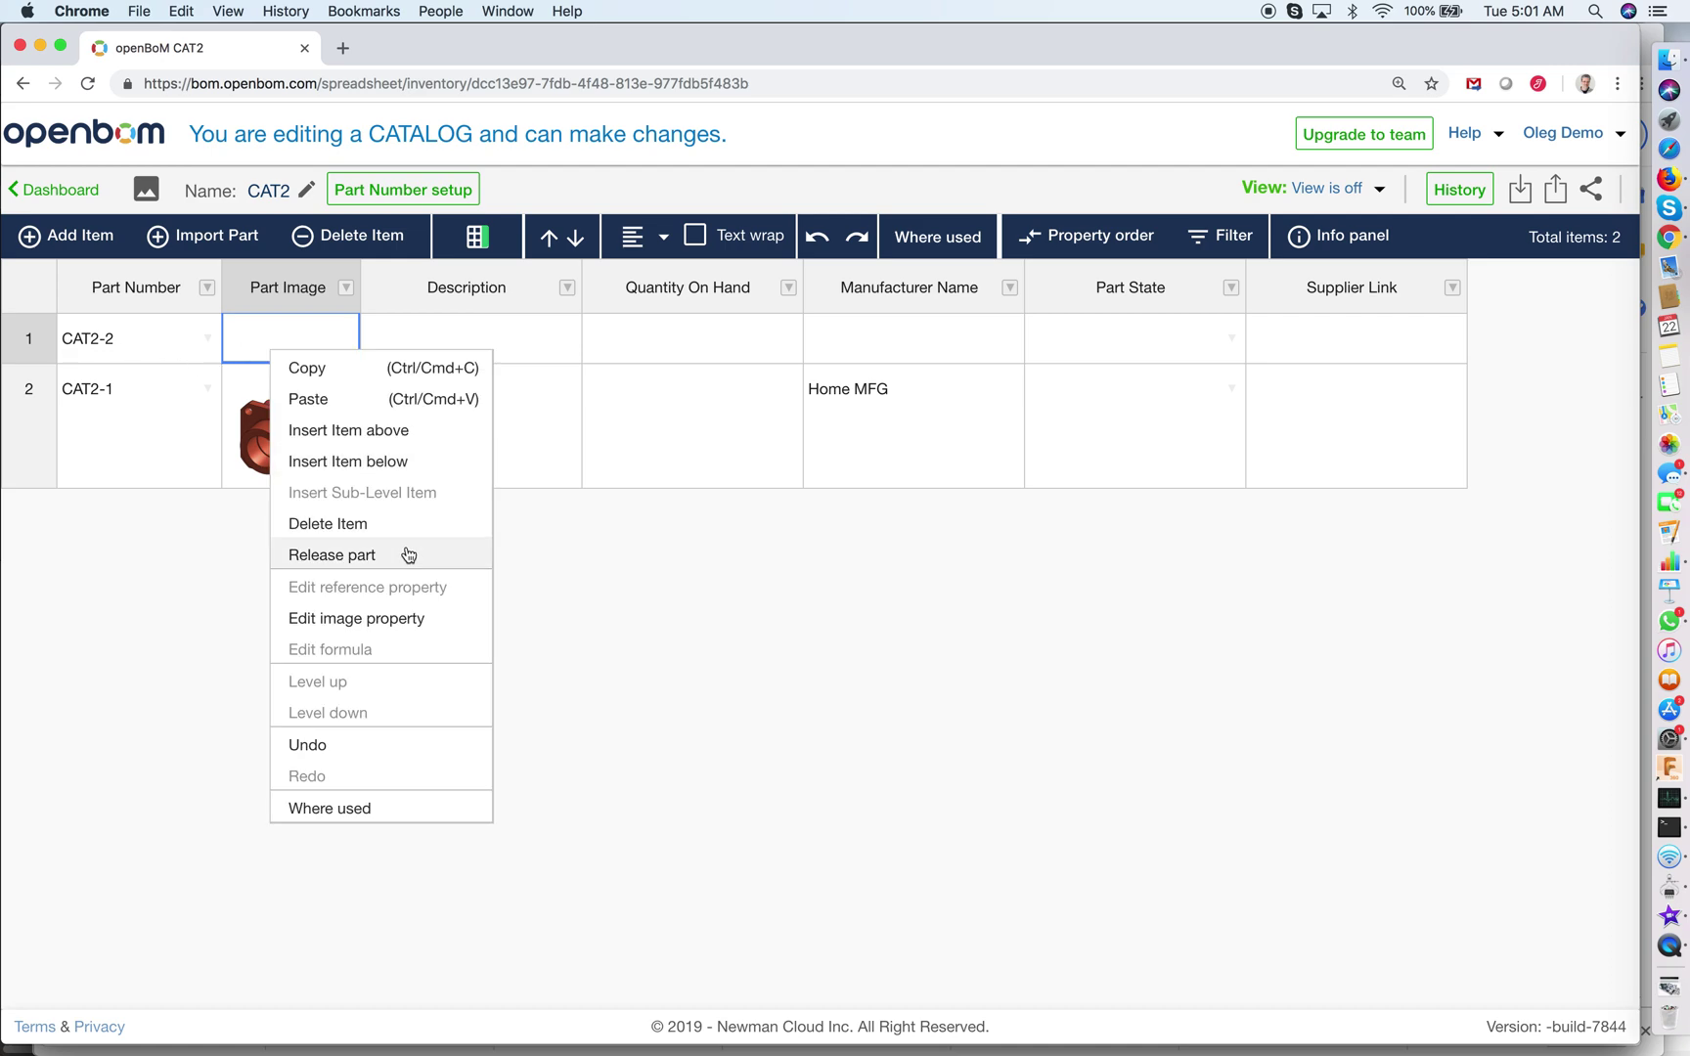
{"action": "left_click", "coordinate": [356, 618]}
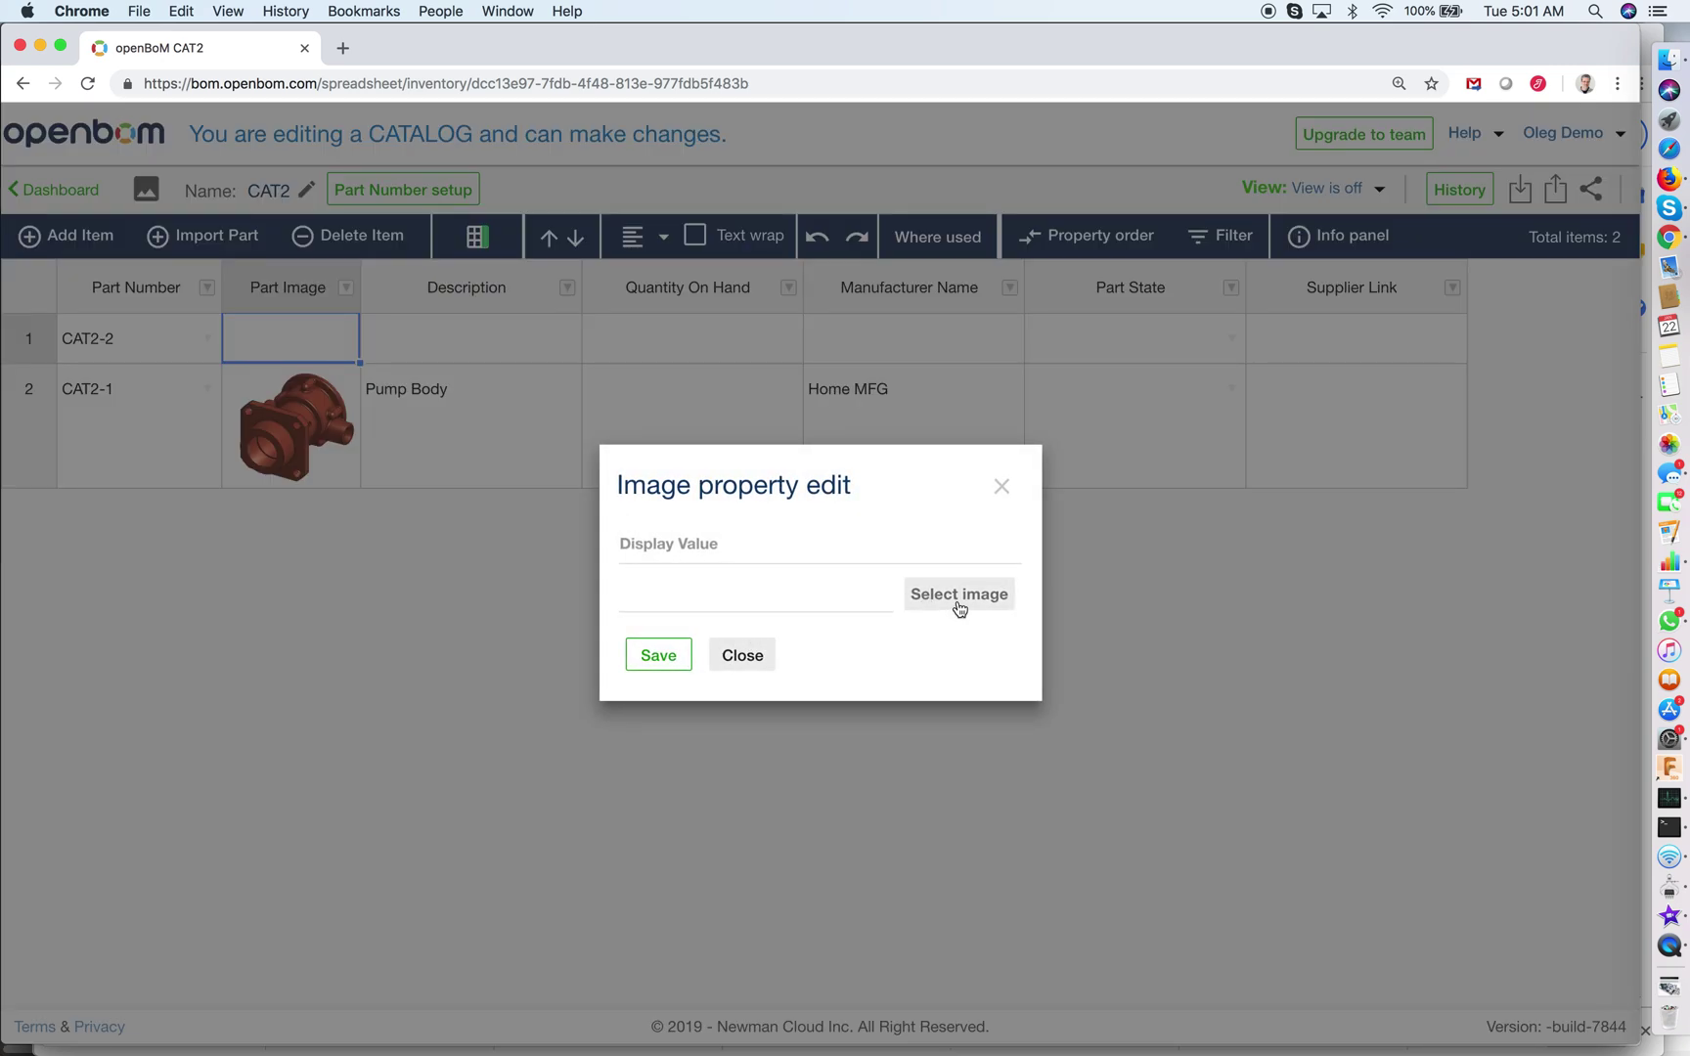
{"action": "left_click", "coordinate": [1115, 118]}
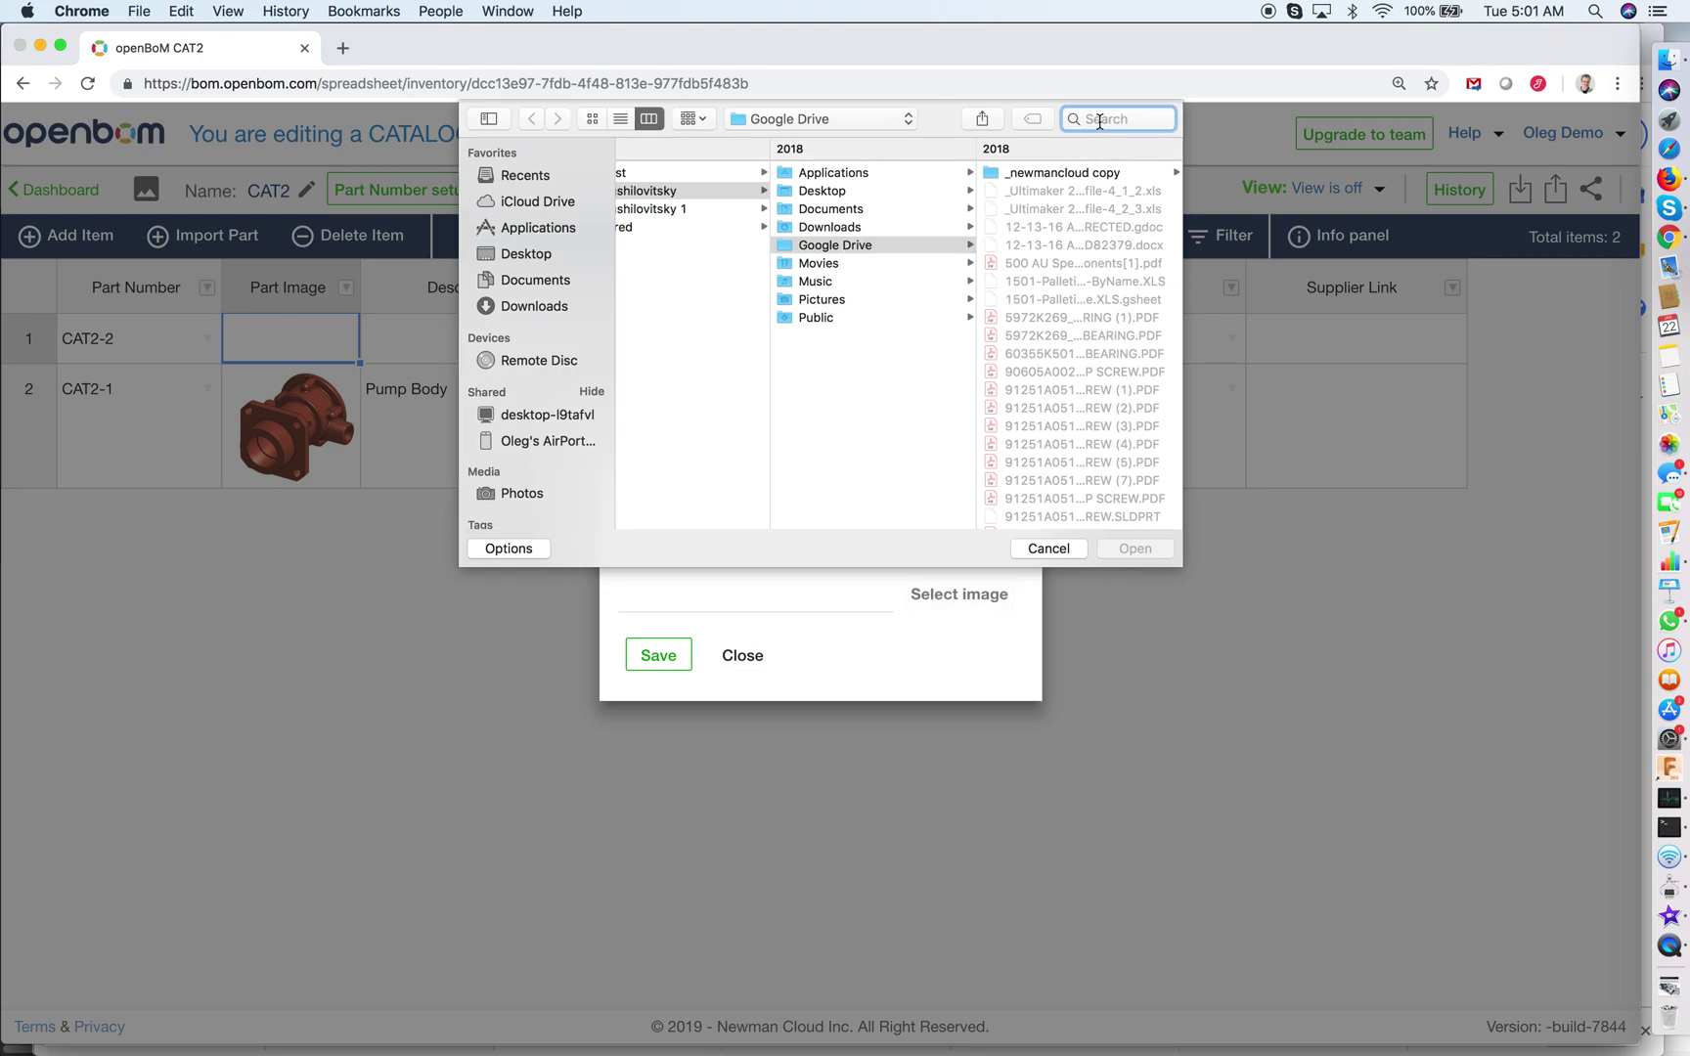
{"action": "type", "text": "shaft"}
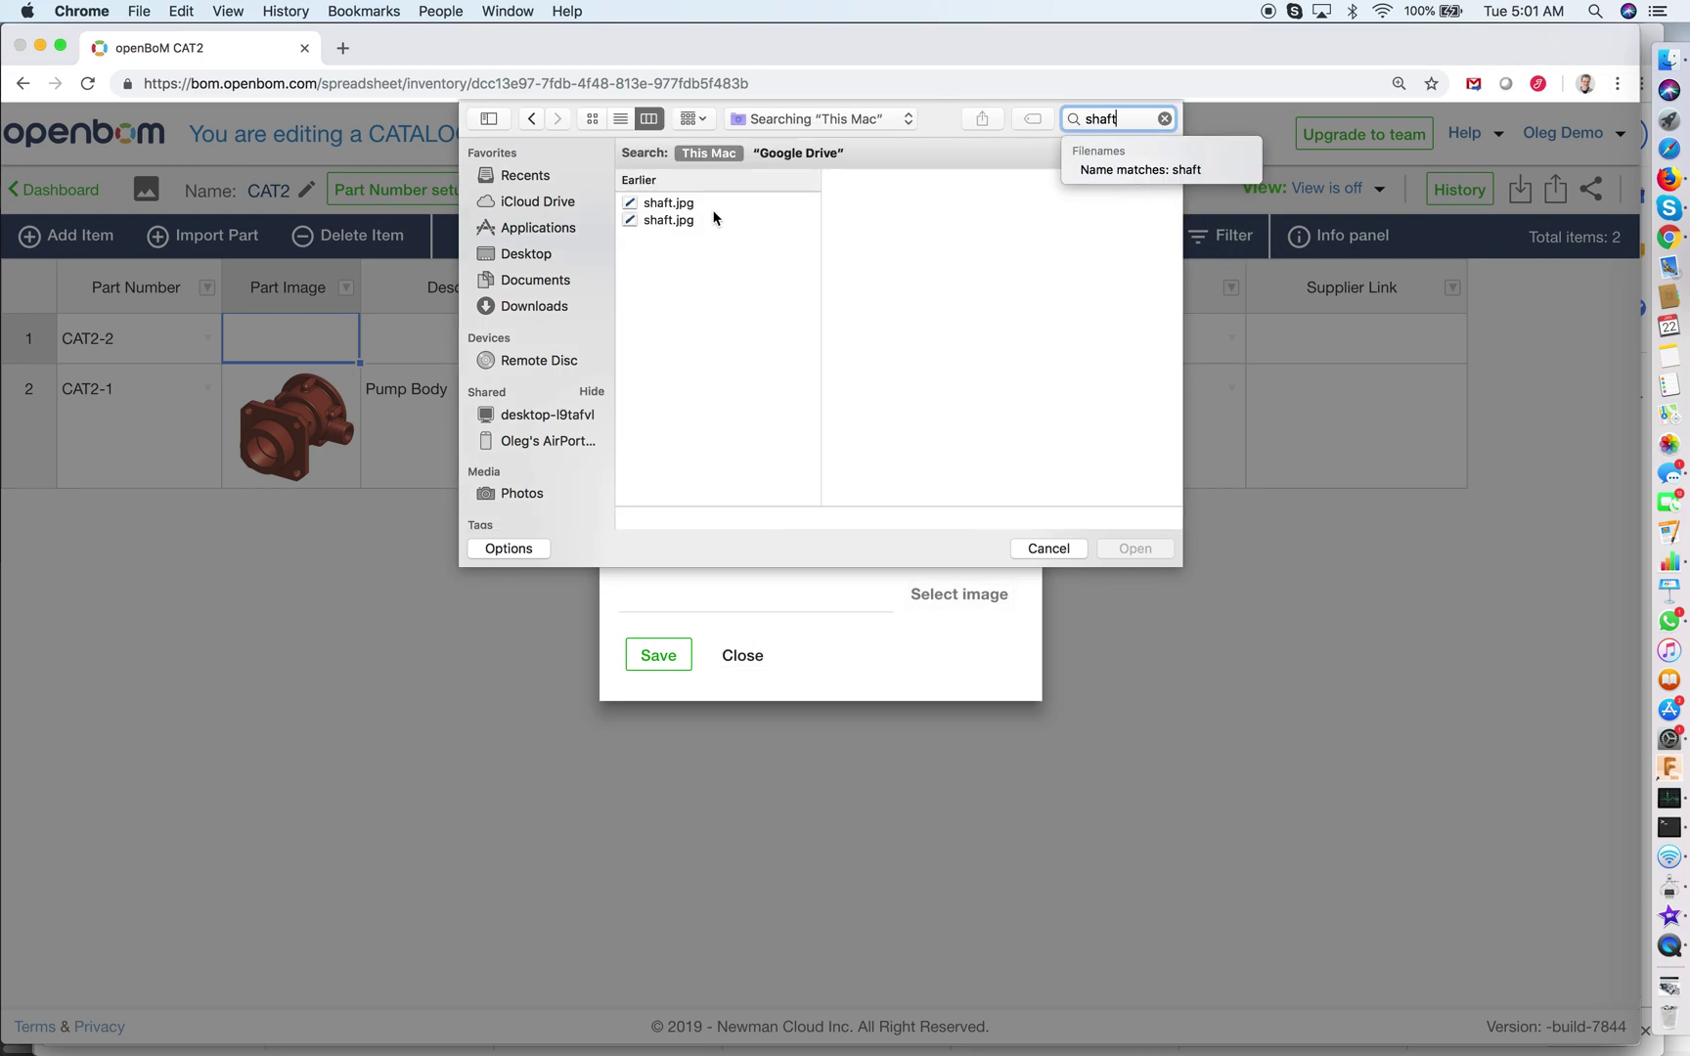
{"action": "left_click", "coordinate": [683, 204]}
{"action": "double_click", "coordinate": [683, 213]}
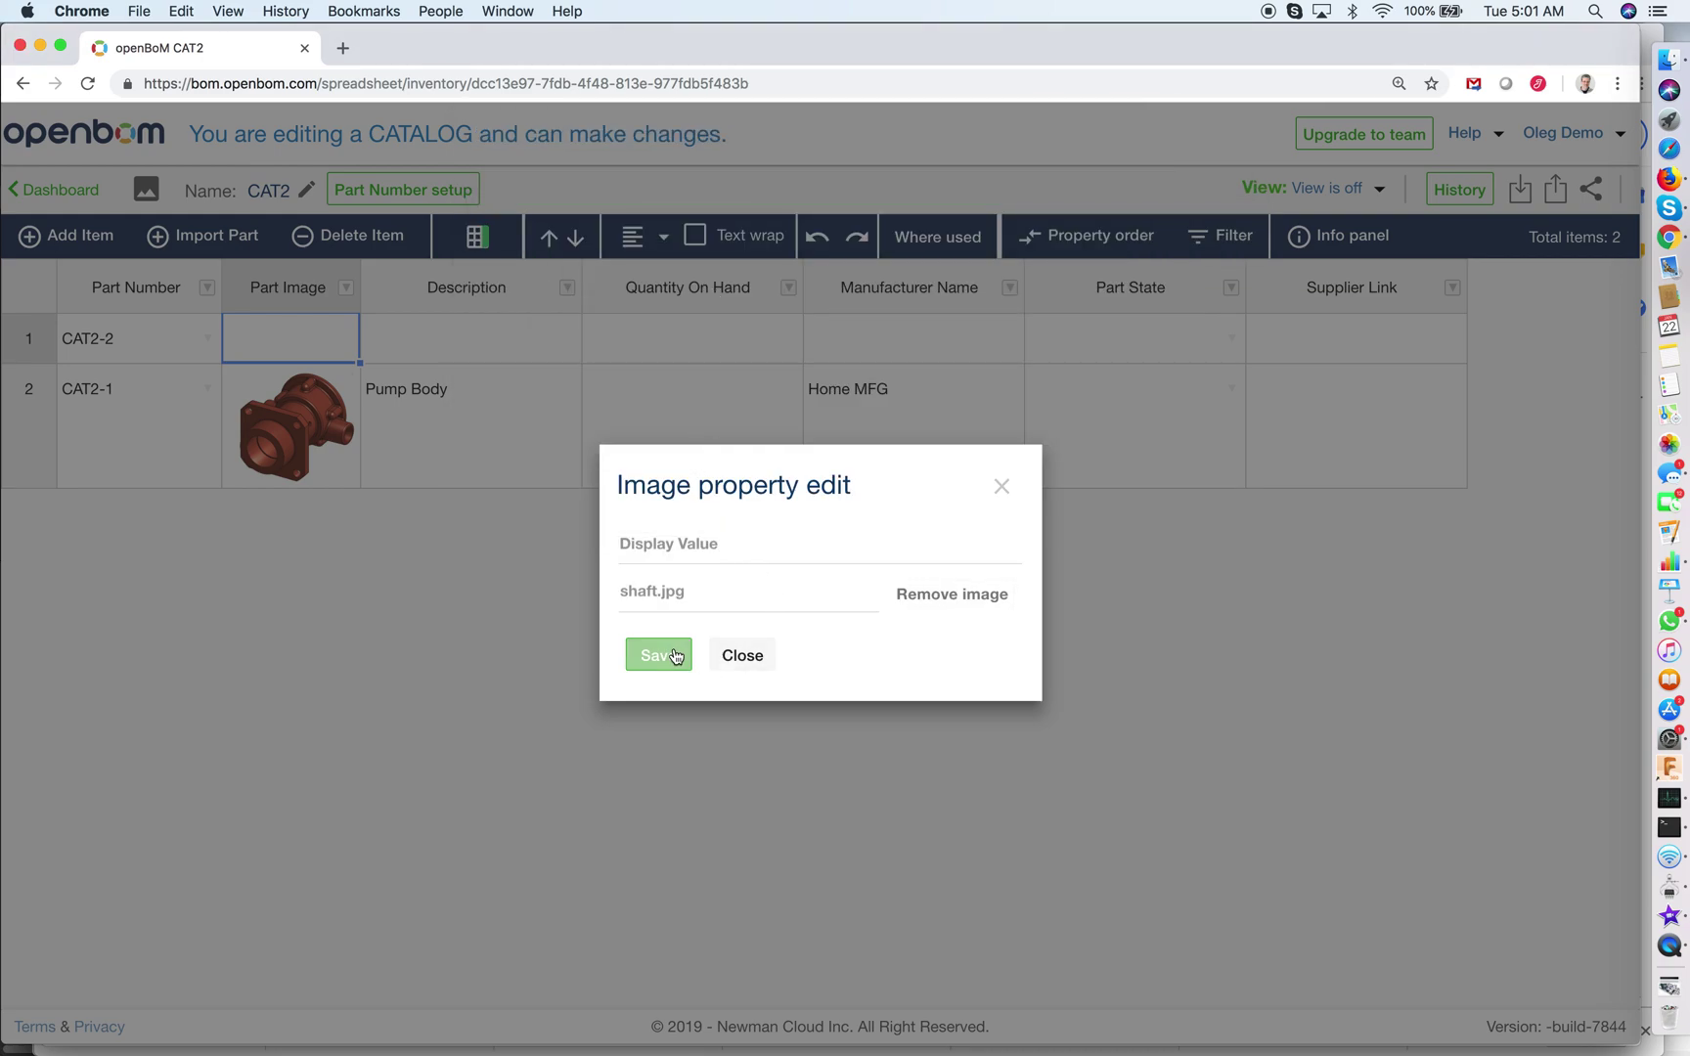
{"action": "left_click", "coordinate": [675, 653]}
- Give CAT2-2 description 'Pump Shaft' and manufacturer 'Home MFG'
{"action": "left_click", "coordinate": [473, 363]}
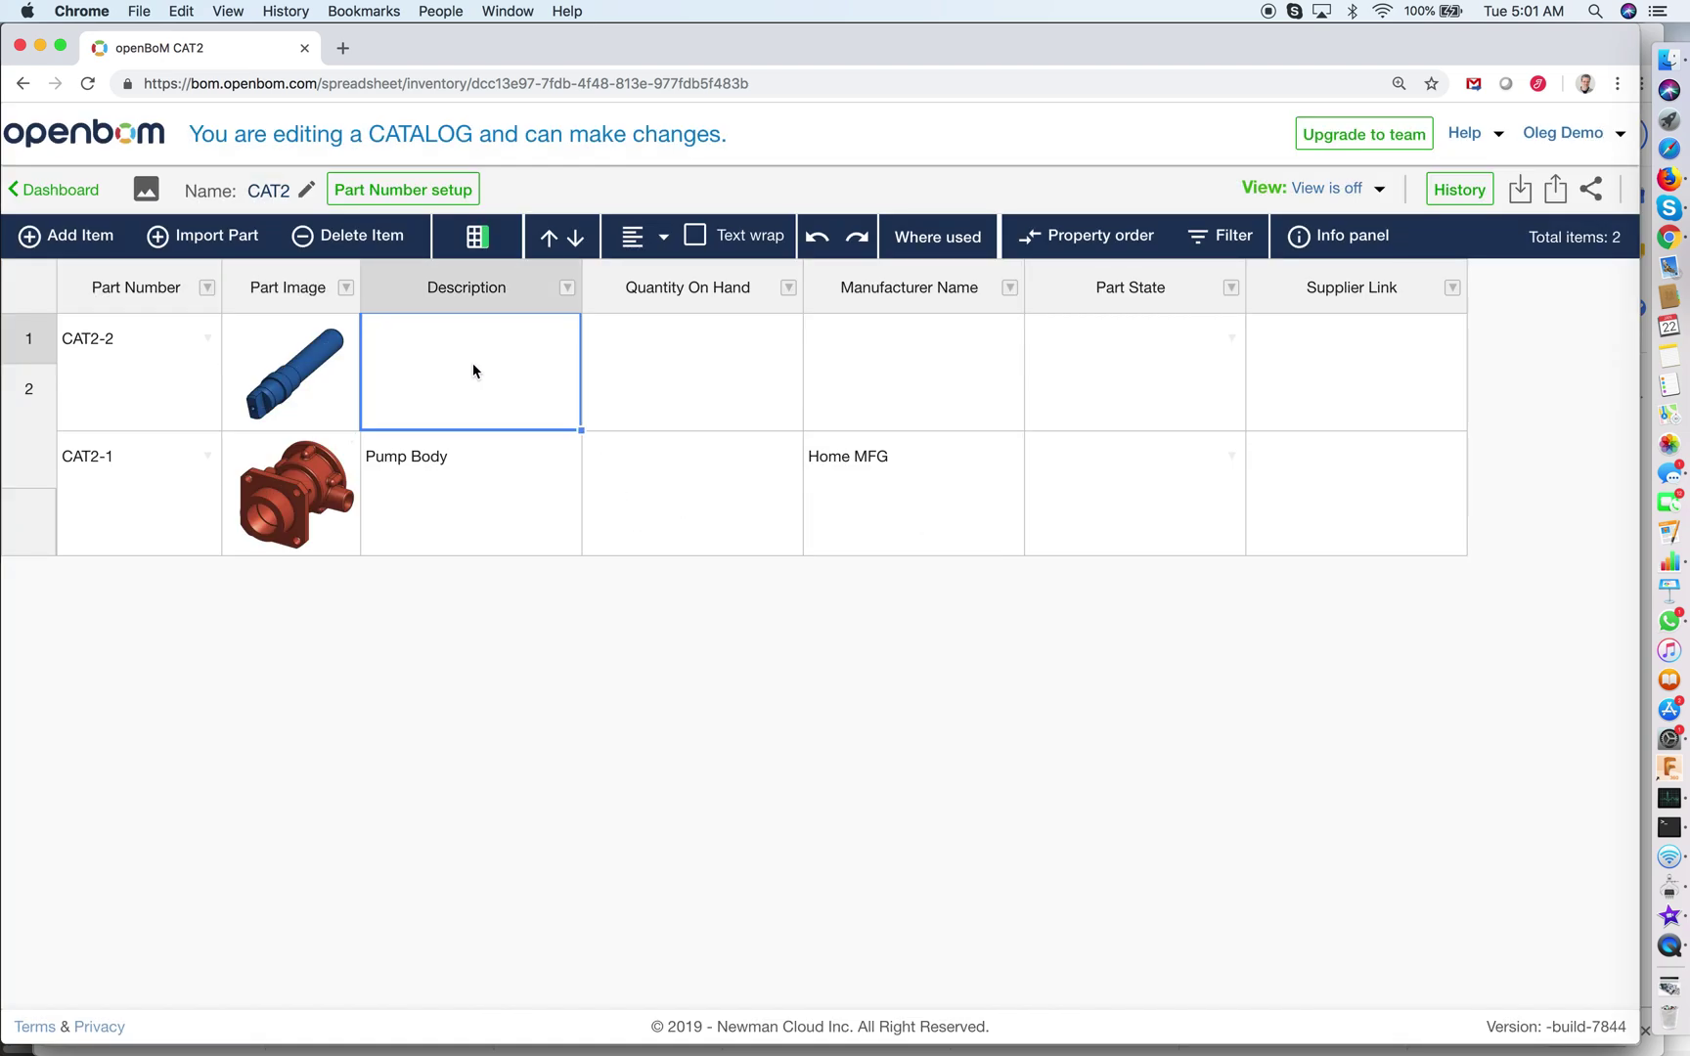
{"action": "type", "text": "Pump Shaft"}
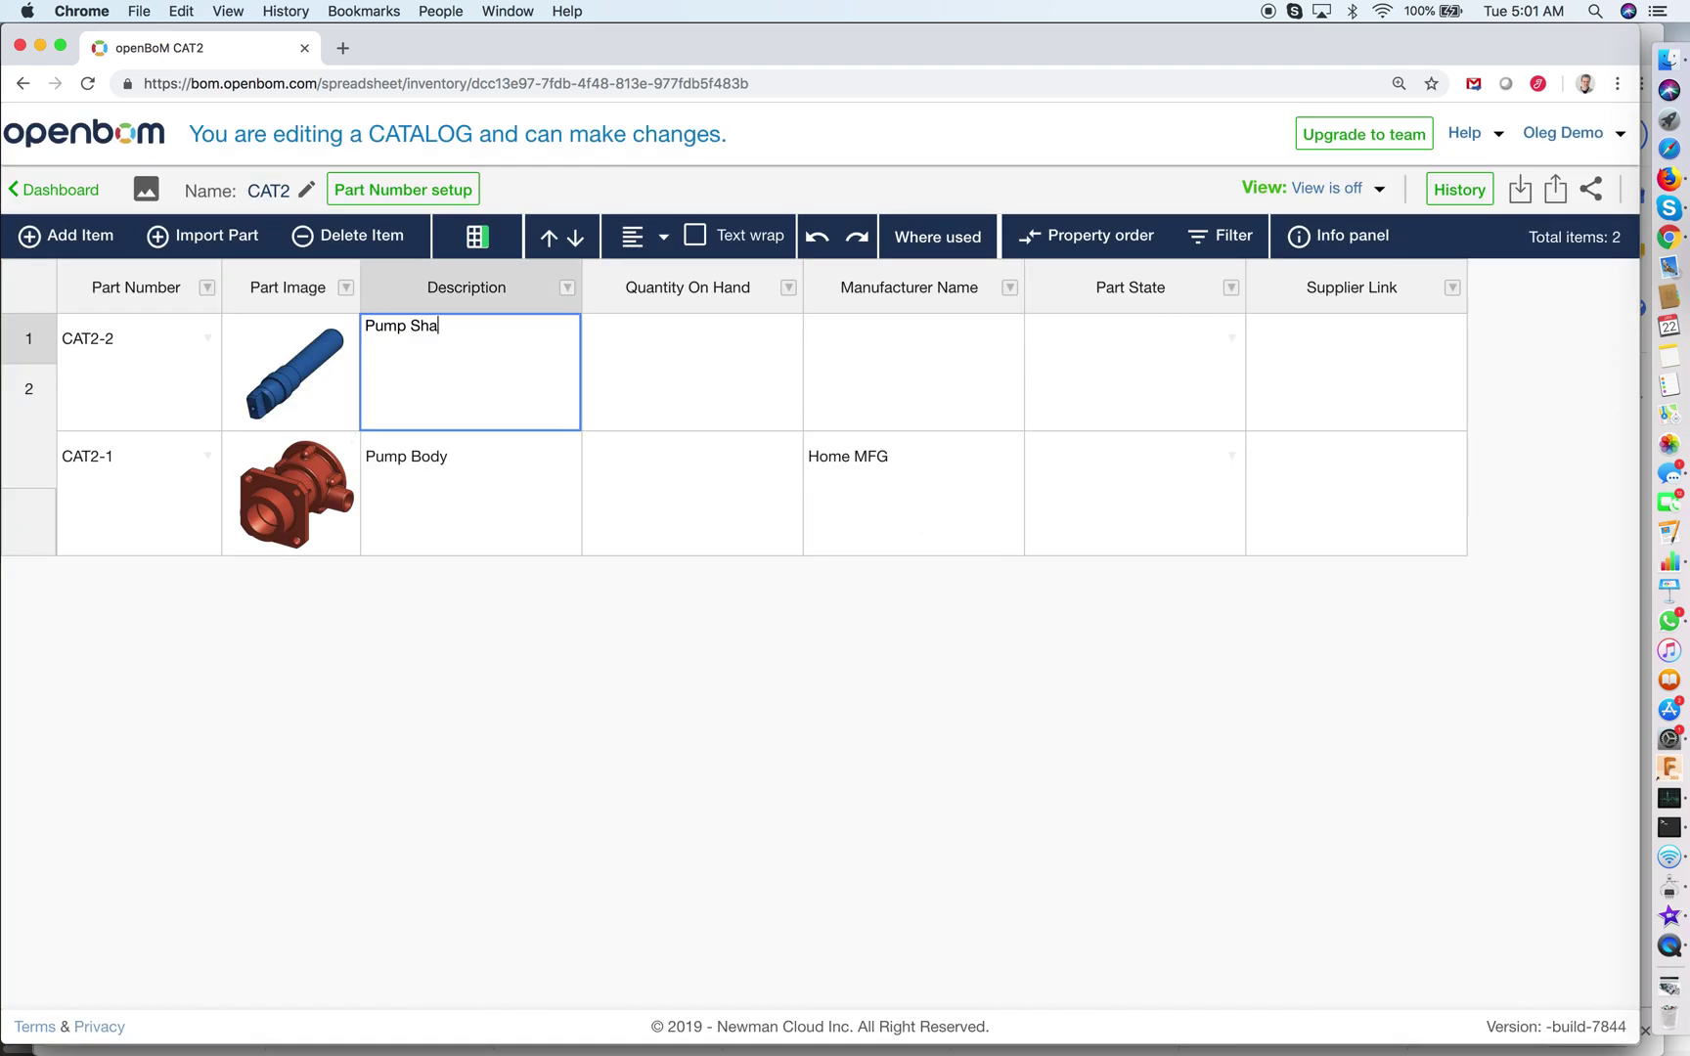
{"action": "left_click", "coordinate": [913, 372]}
{"action": "type", "text": "Home "}
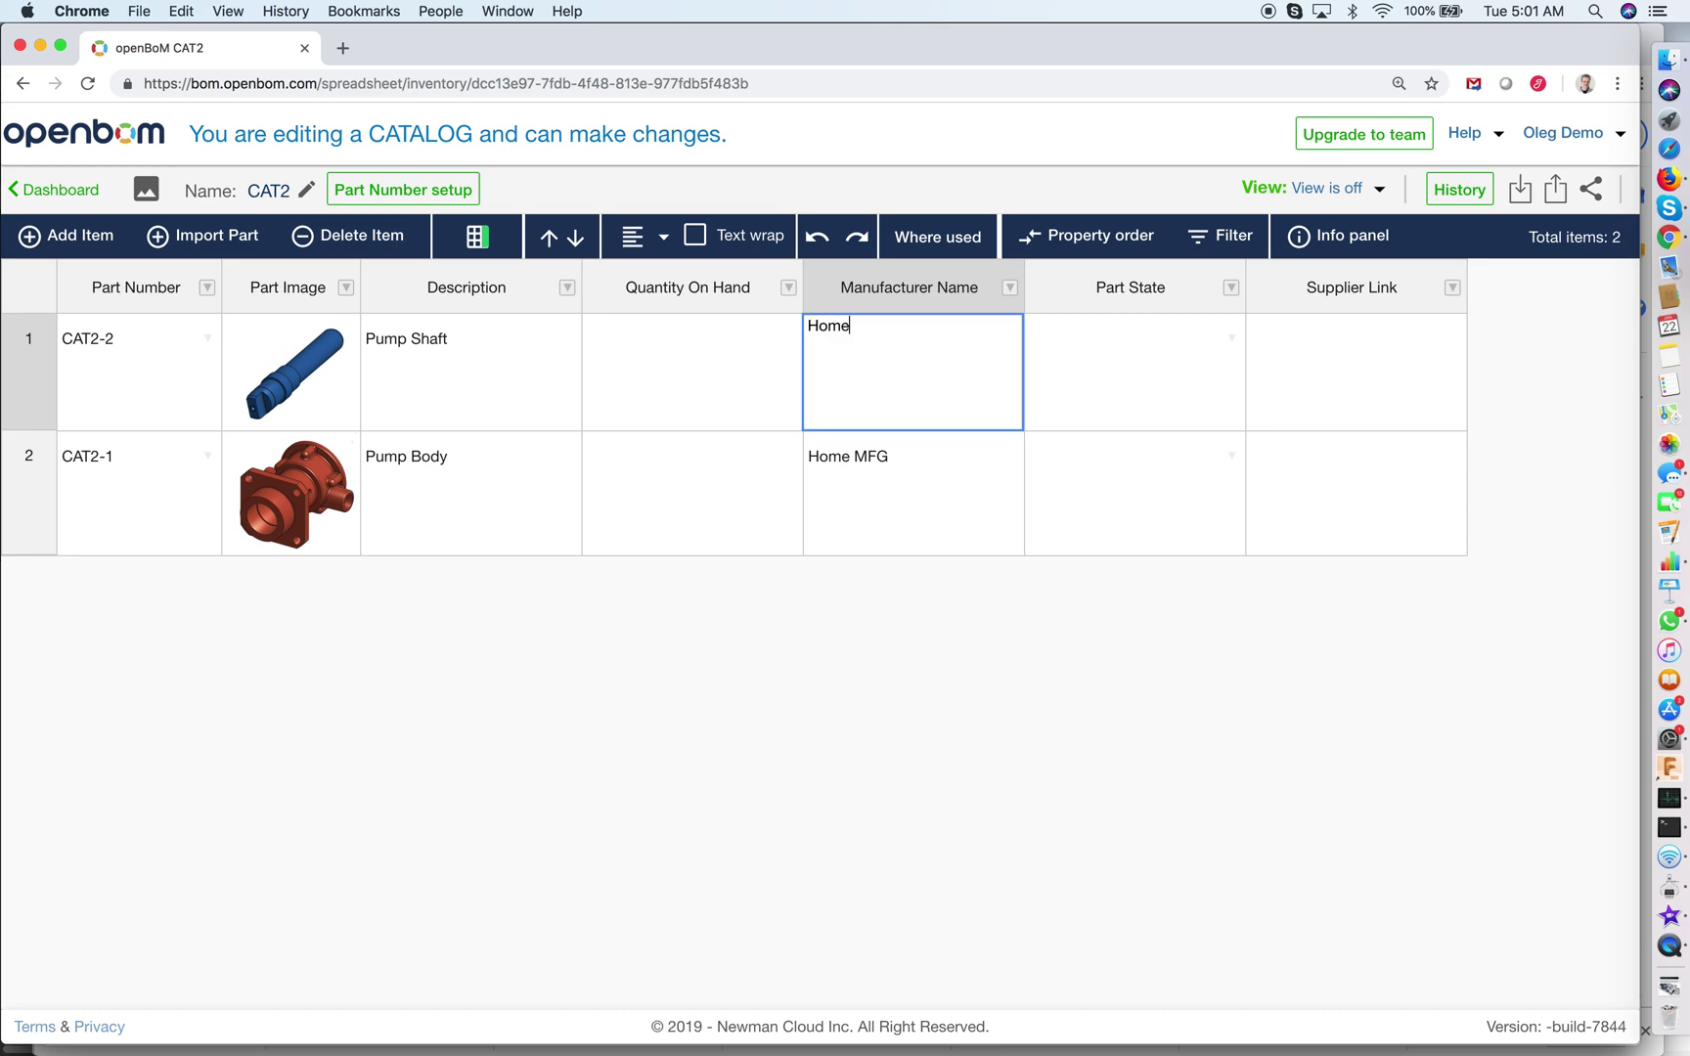
{"action": "type", "text": "MFG"}
{"action": "key", "text": "Return"}
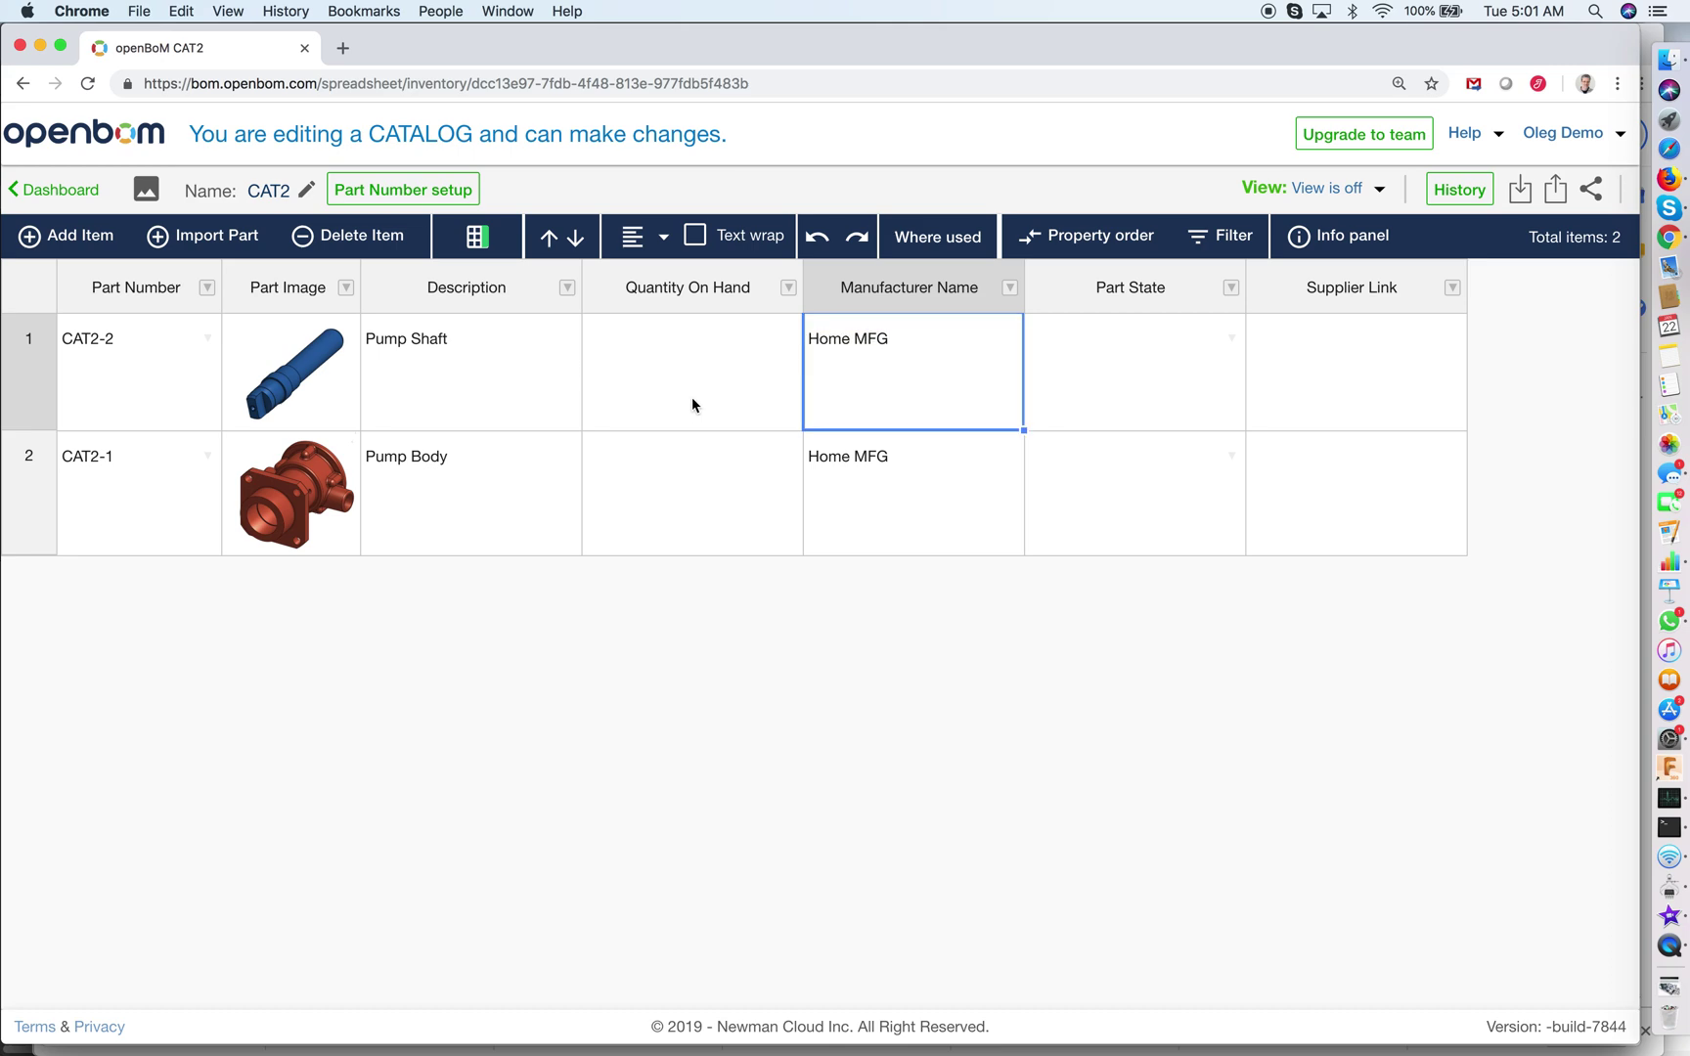
{"action": "left_click", "coordinate": [698, 440]}
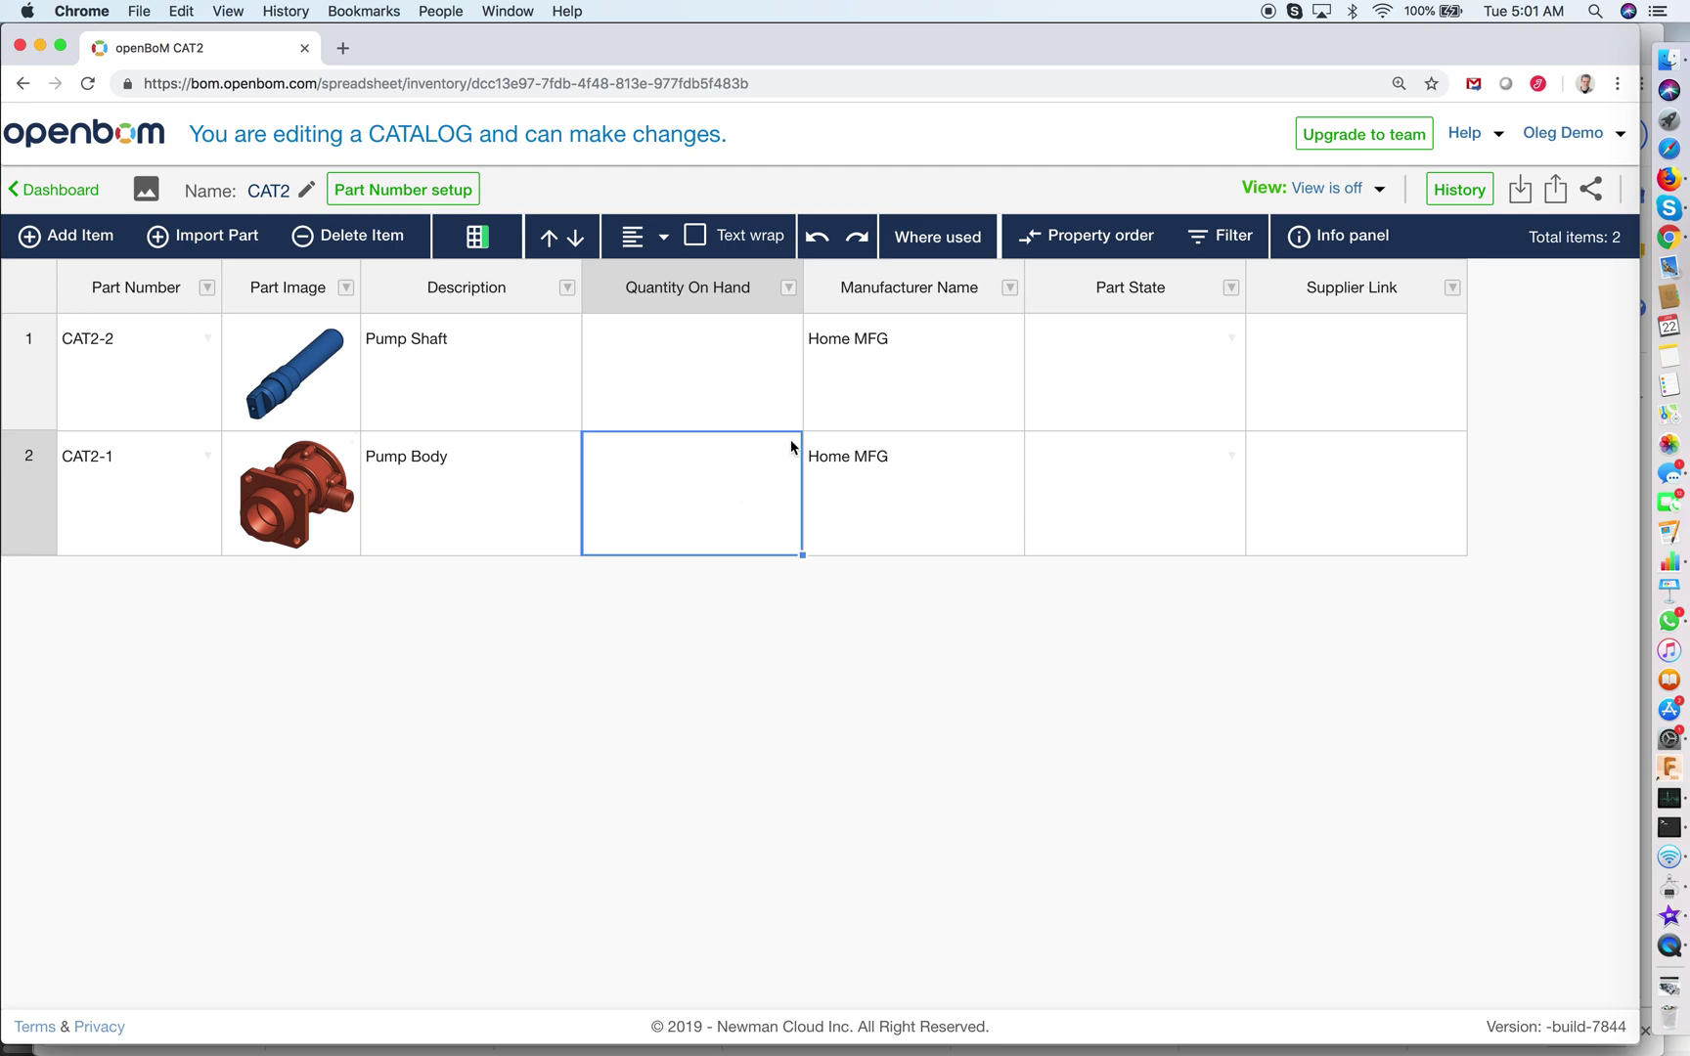
{"action": "left_click", "coordinate": [568, 288]}
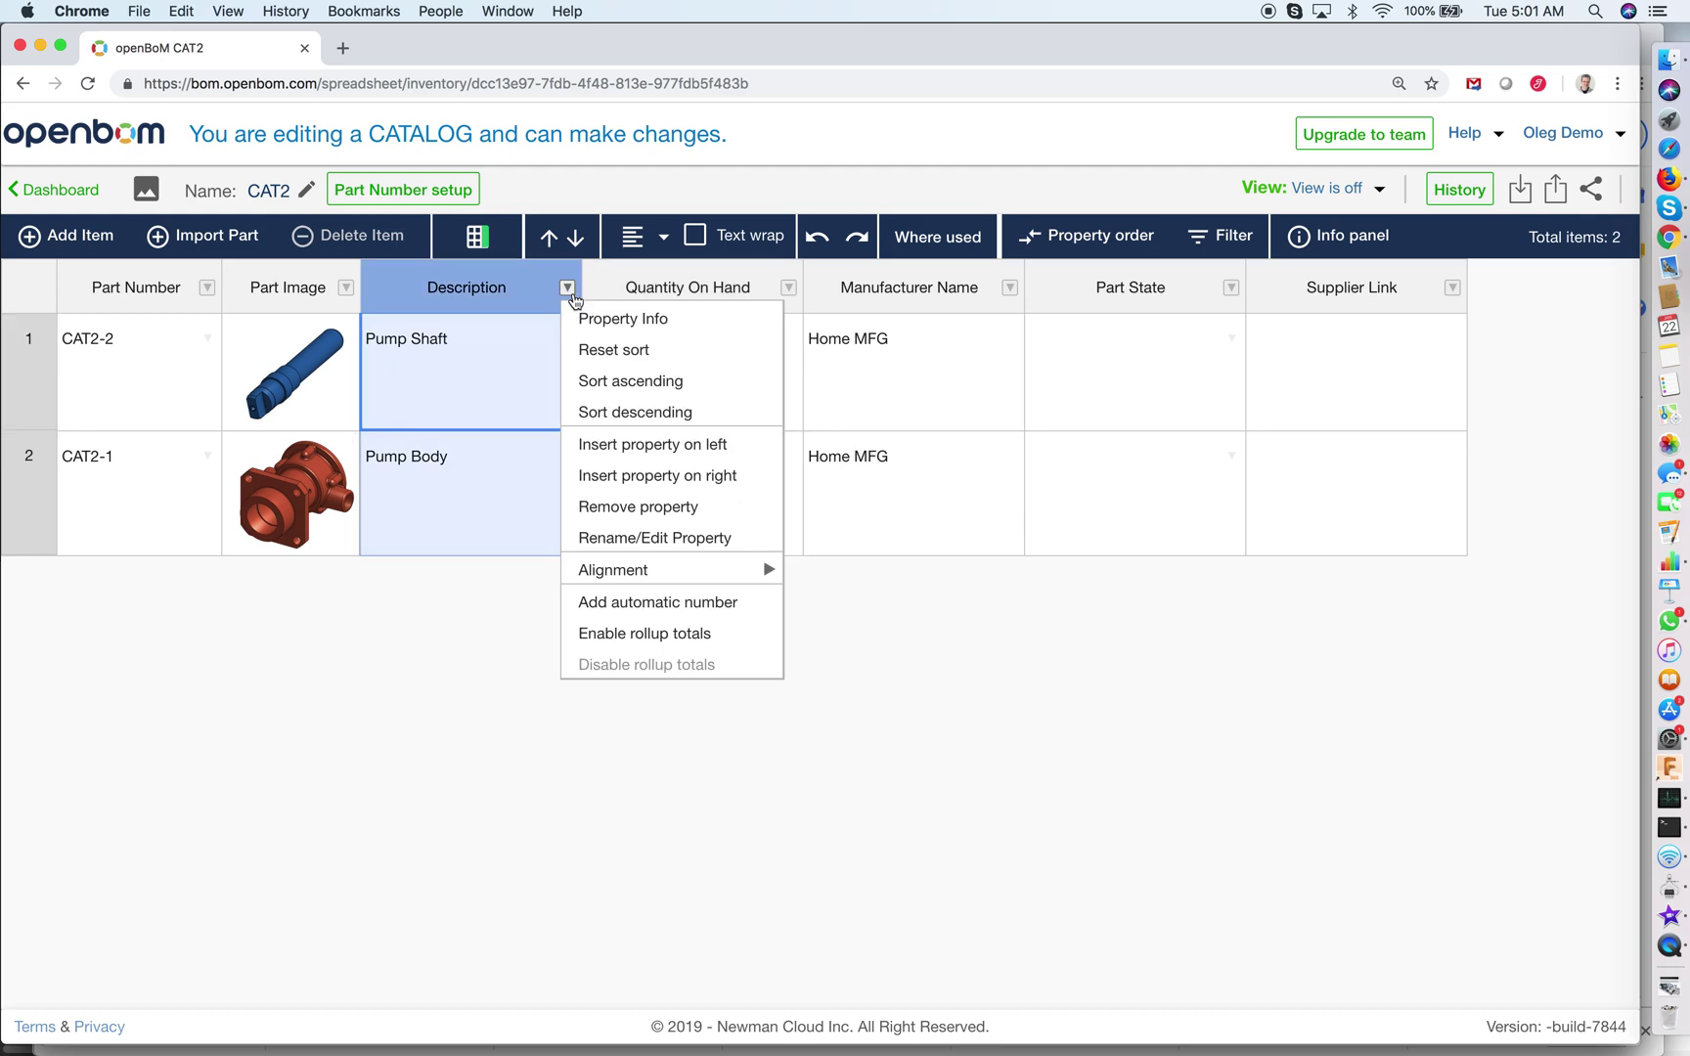
- Insert a Cost property column to the right of Description
{"action": "left_click", "coordinate": [747, 481]}
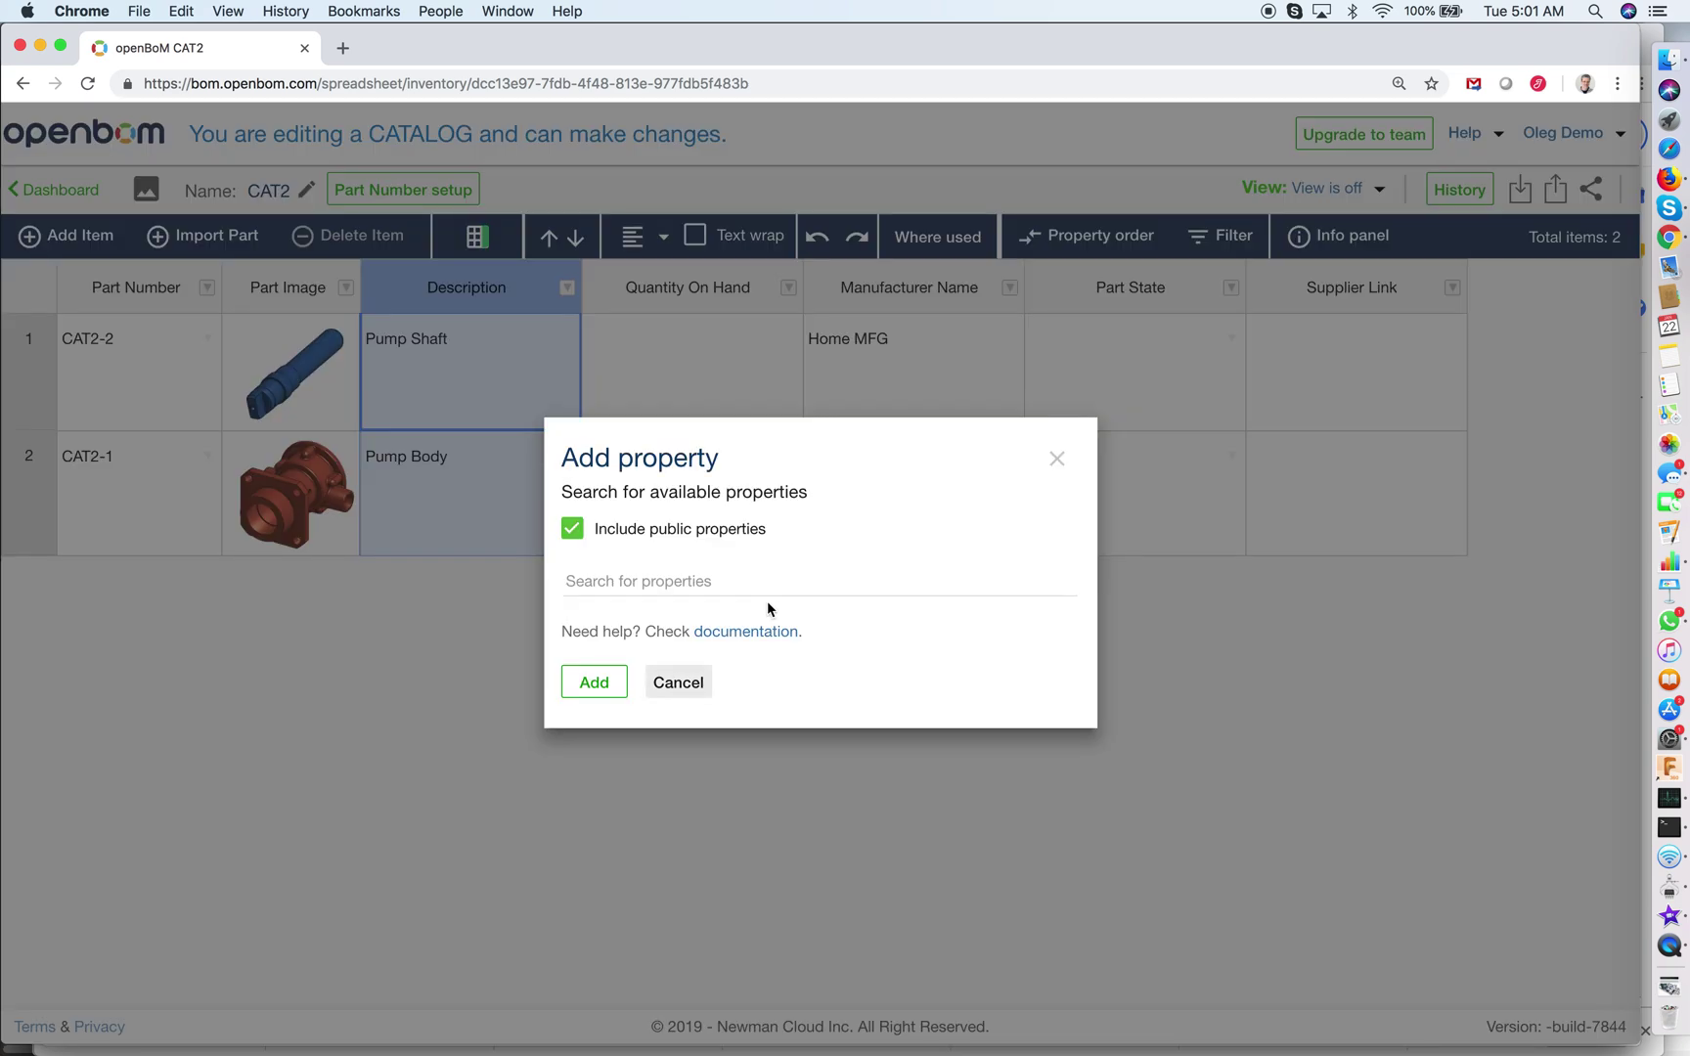
{"action": "left_click", "coordinate": [678, 585]}
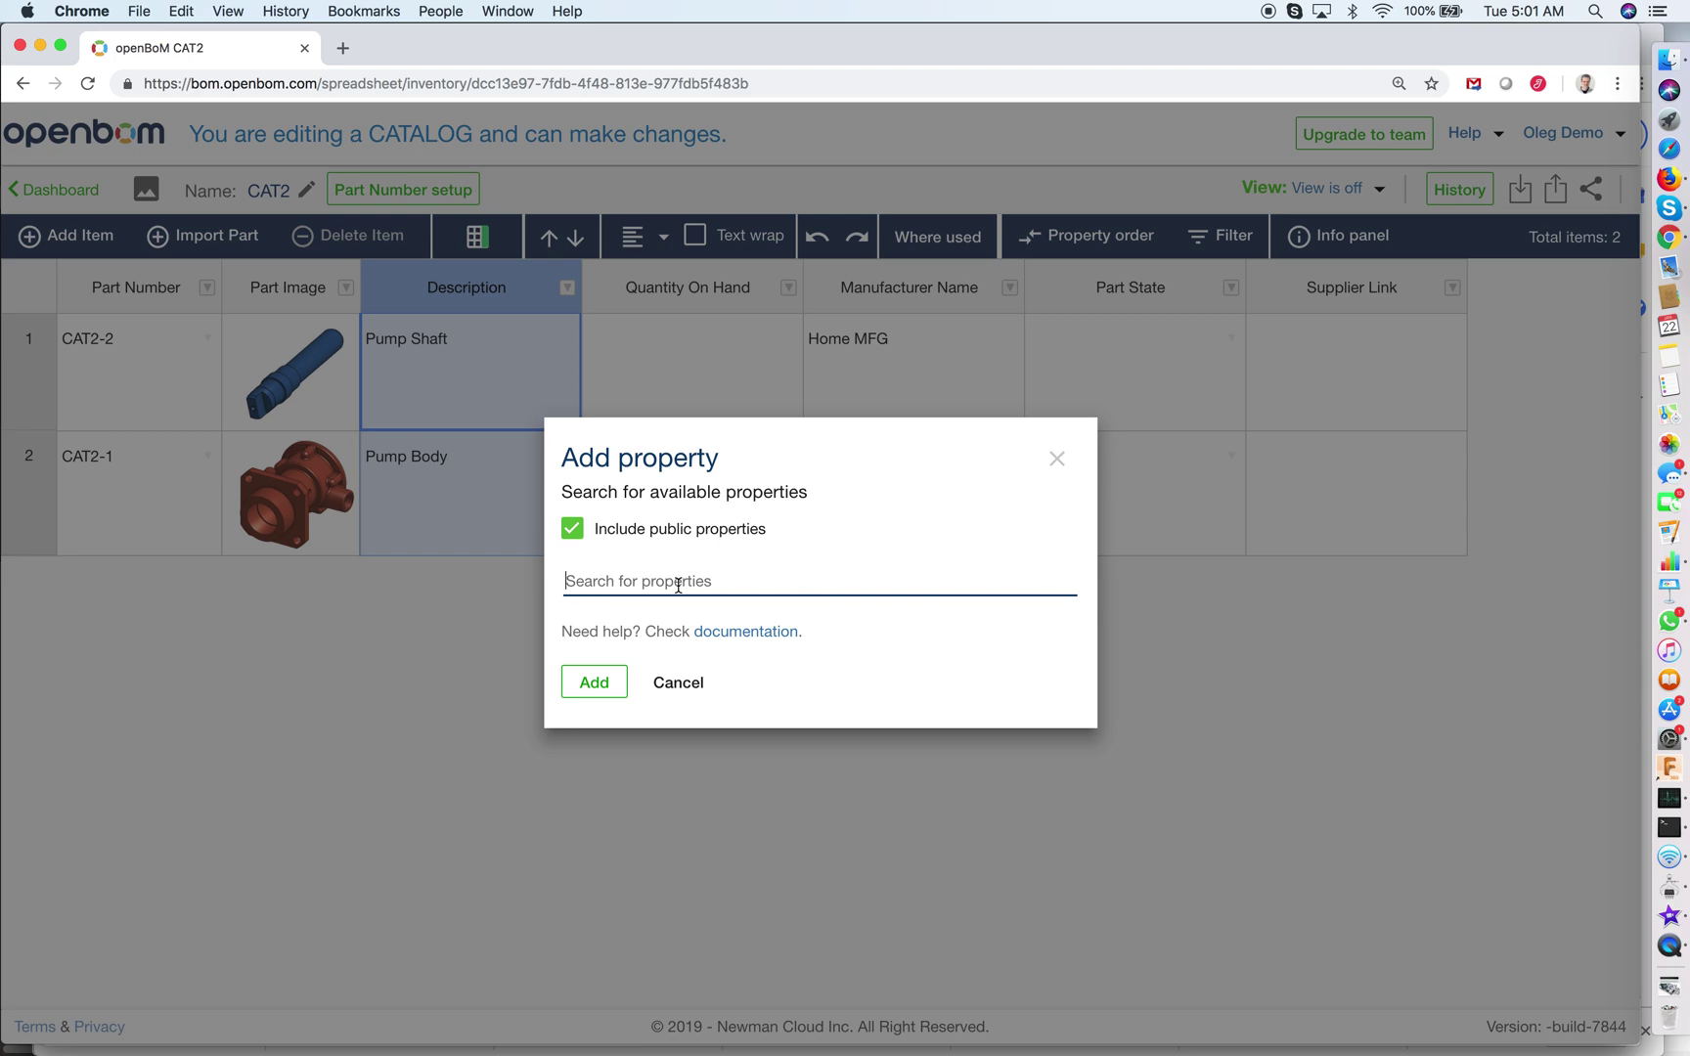
{"action": "type", "text": "Cost"}
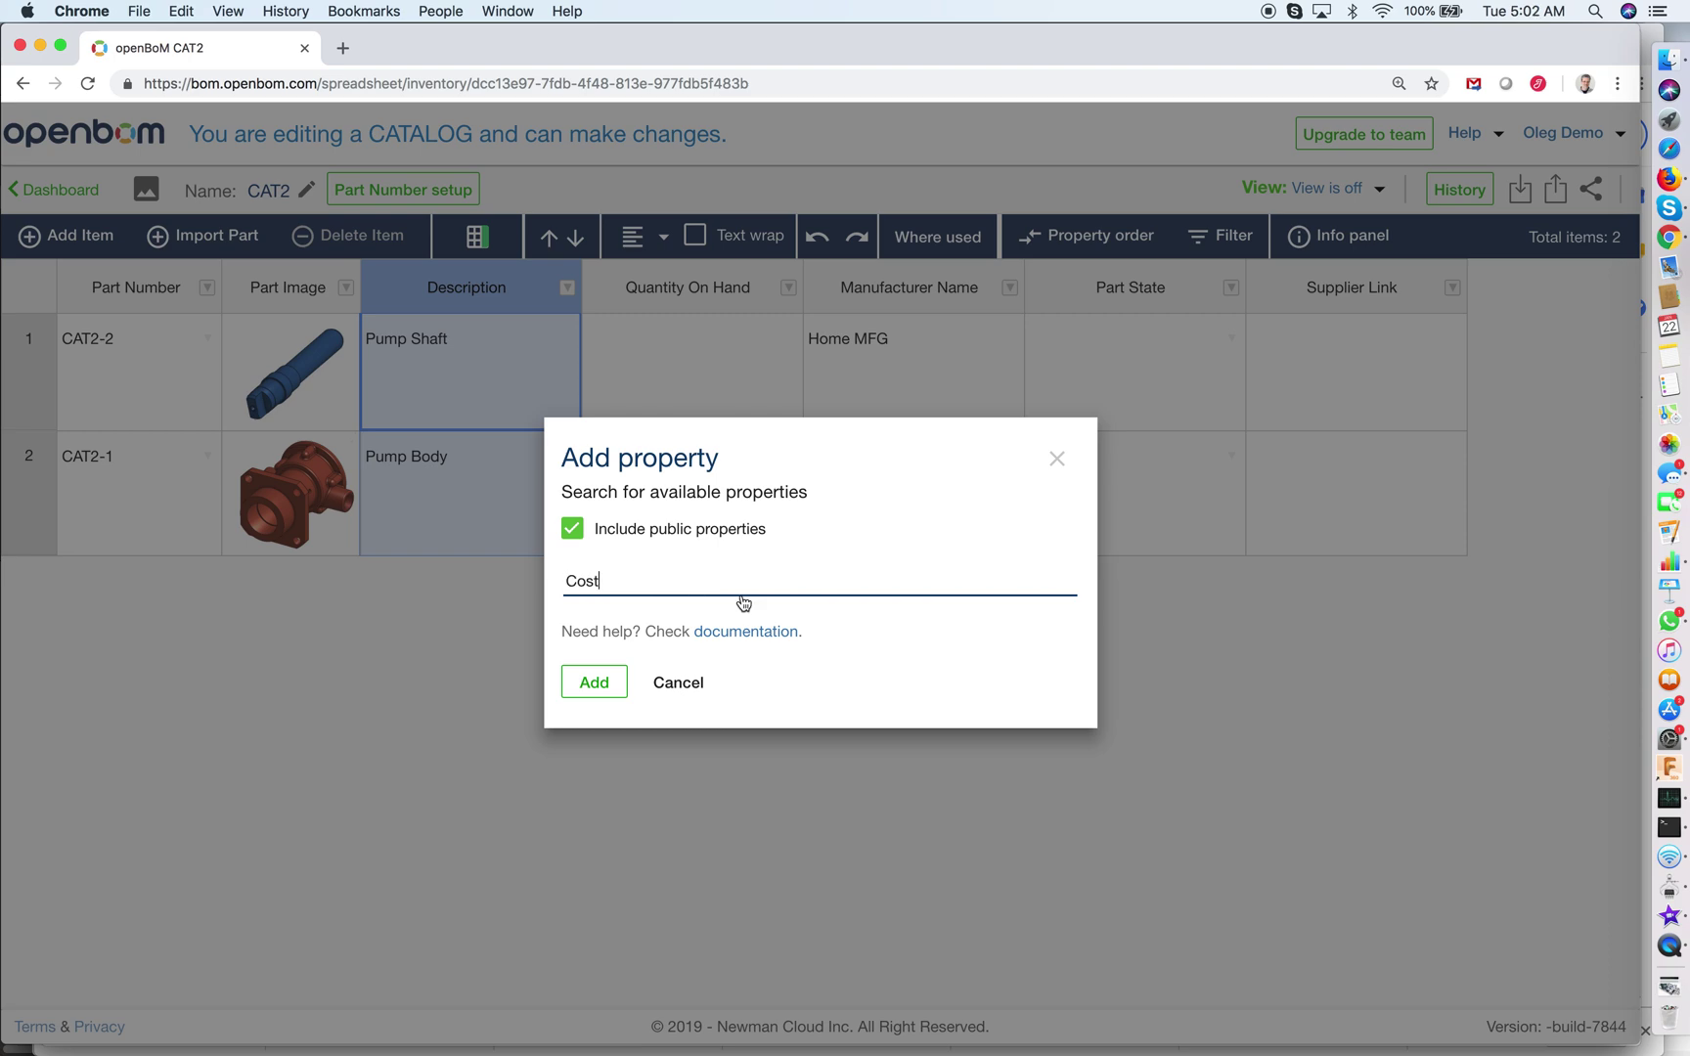
{"action": "left_click", "coordinate": [750, 494]}
{"action": "left_click", "coordinate": [598, 716]}
- Enter costs 10.2 for CAT2-2 and 20.4 for CAT2-1
{"action": "left_click", "coordinate": [671, 335]}
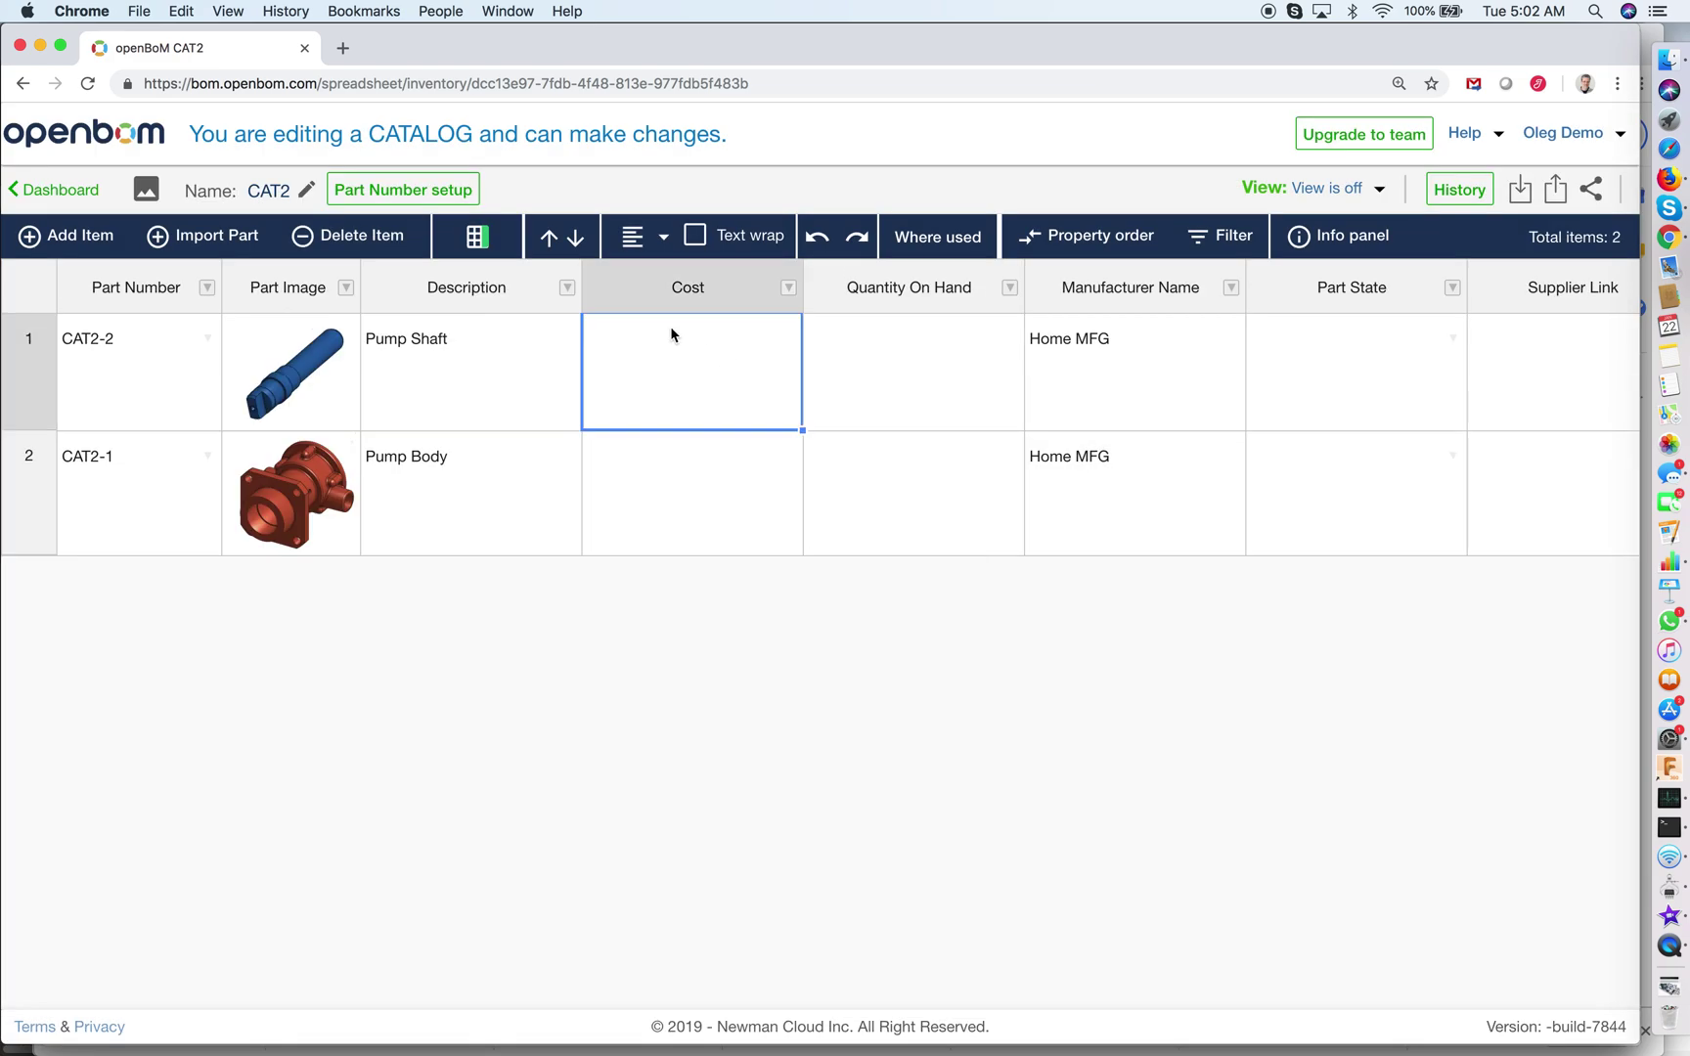
{"action": "type", "text": "10.2"}
{"action": "key", "text": "Return"}
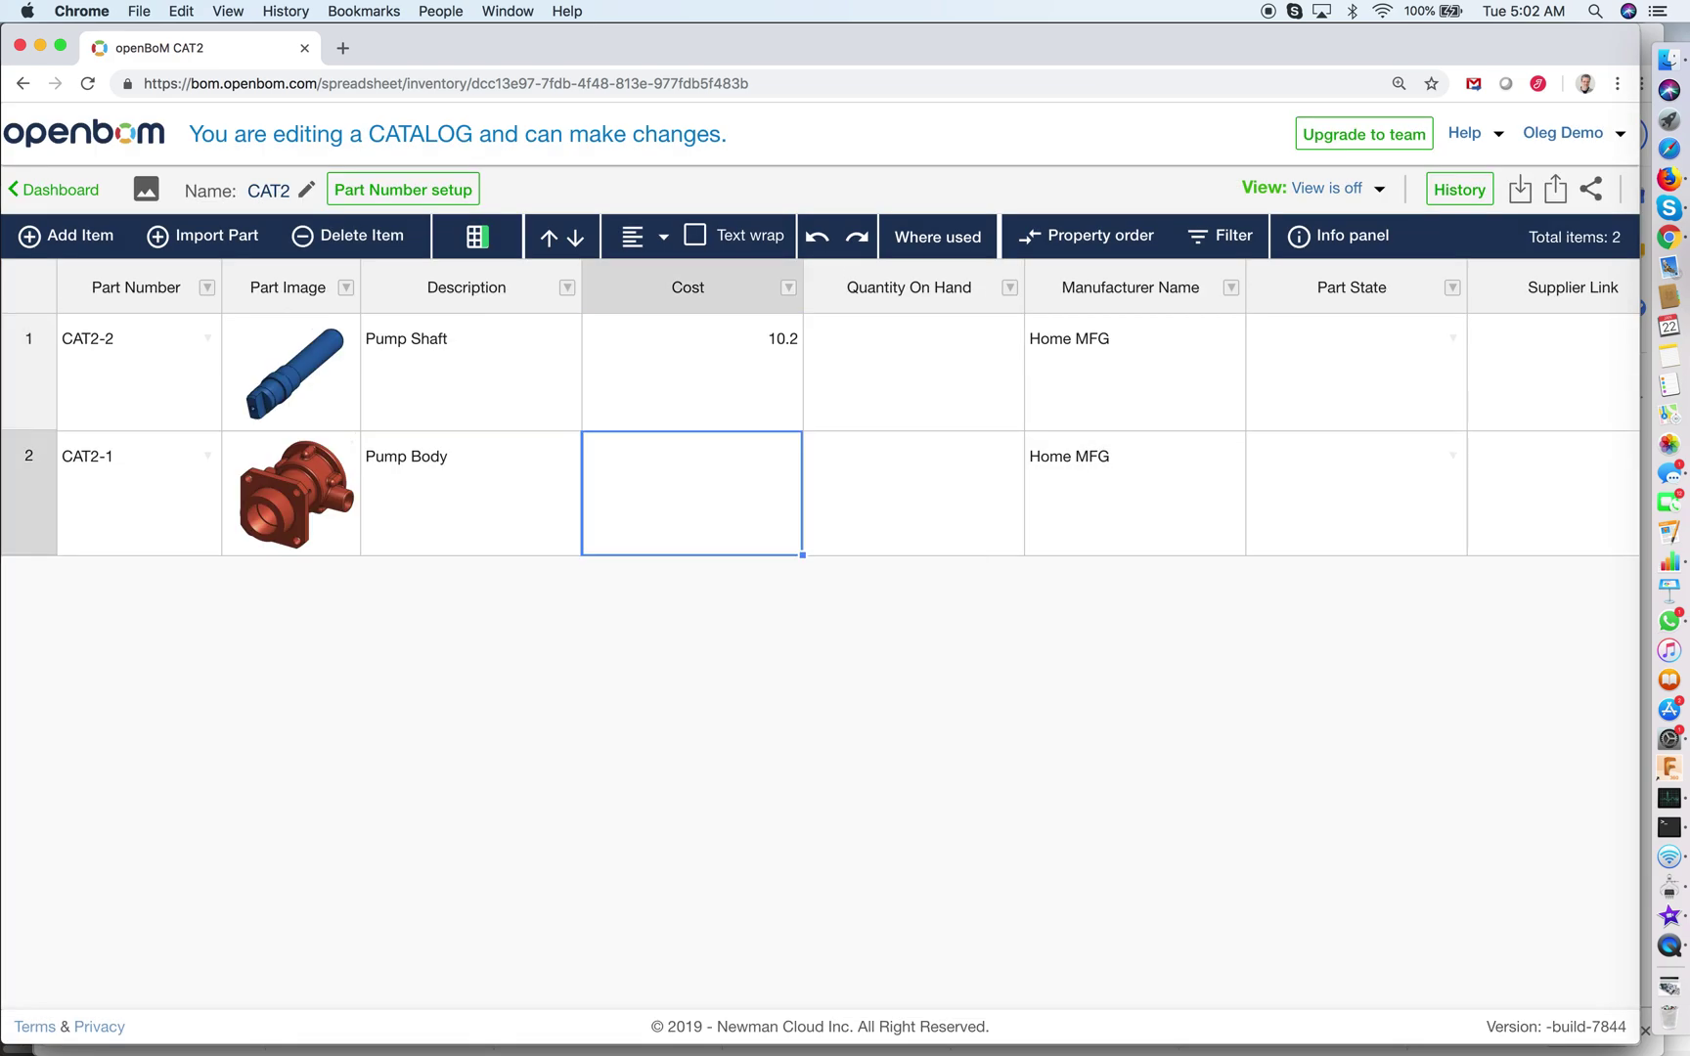
{"action": "type", "text": "20.4"}
{"action": "key", "text": "Return"}
- Create a new BOM with part number and name PBOM3838 on the Default template
{"action": "left_click", "coordinate": [59, 190]}
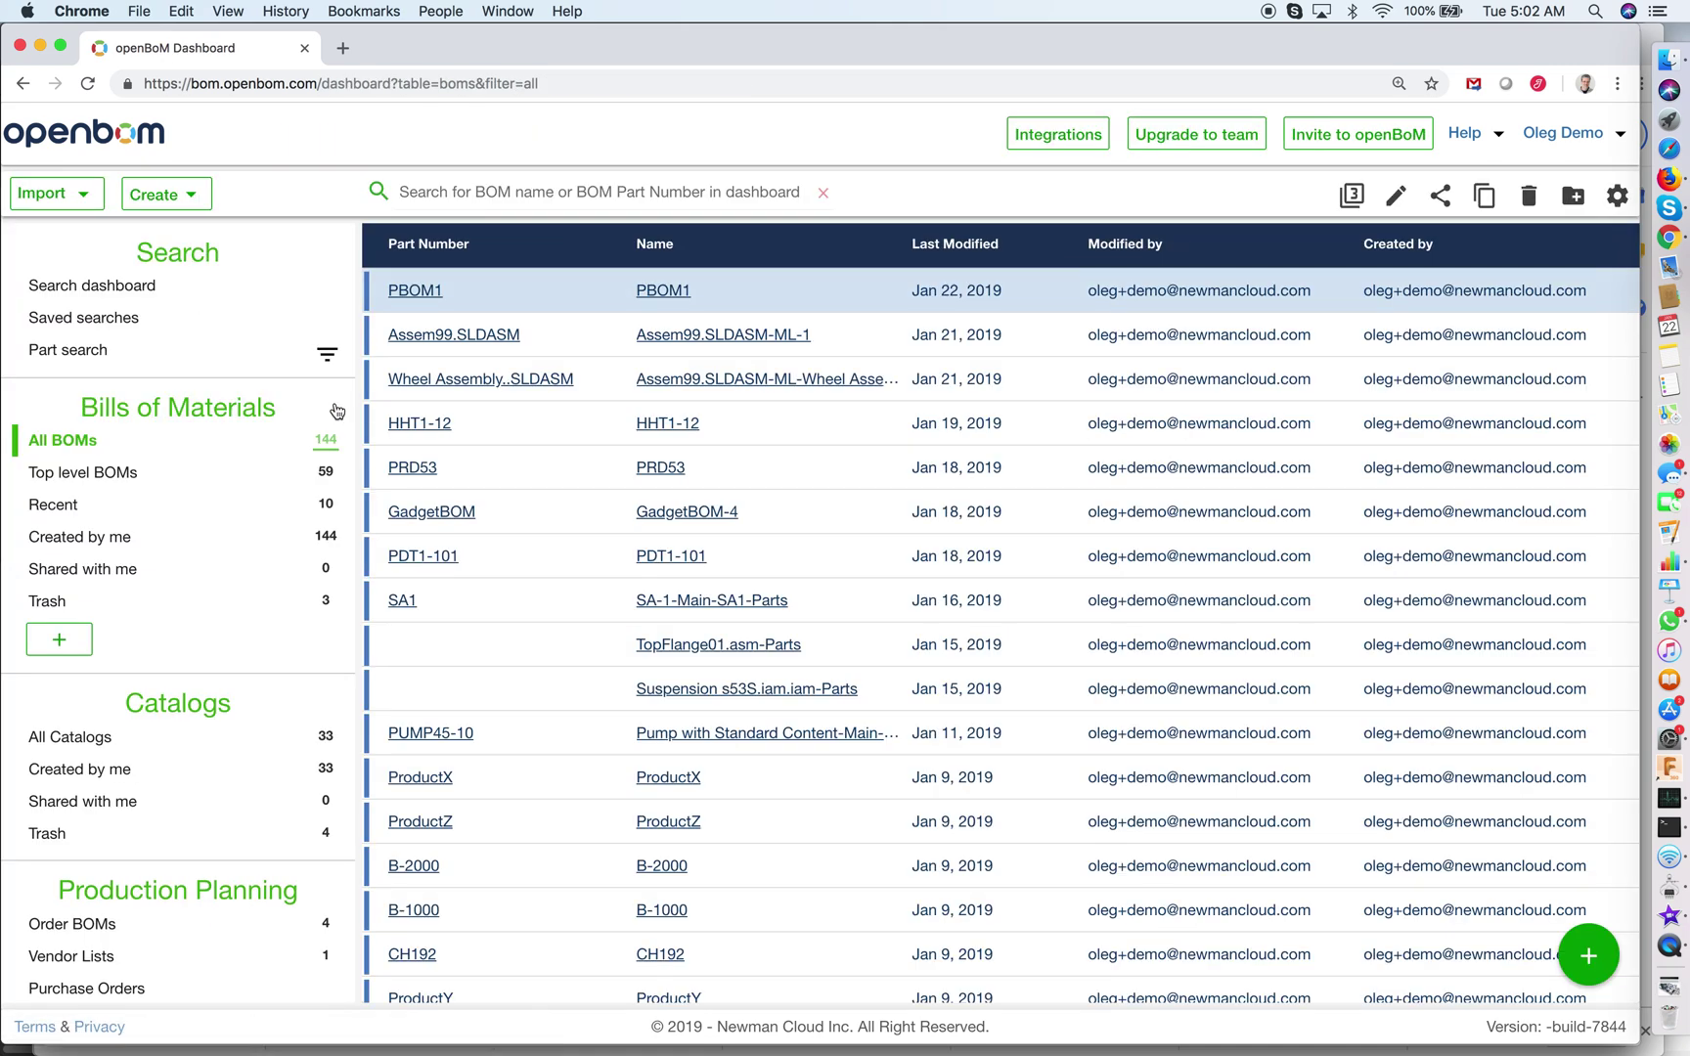
{"action": "left_click", "coordinate": [189, 205]}
{"action": "left_click", "coordinate": [227, 240]}
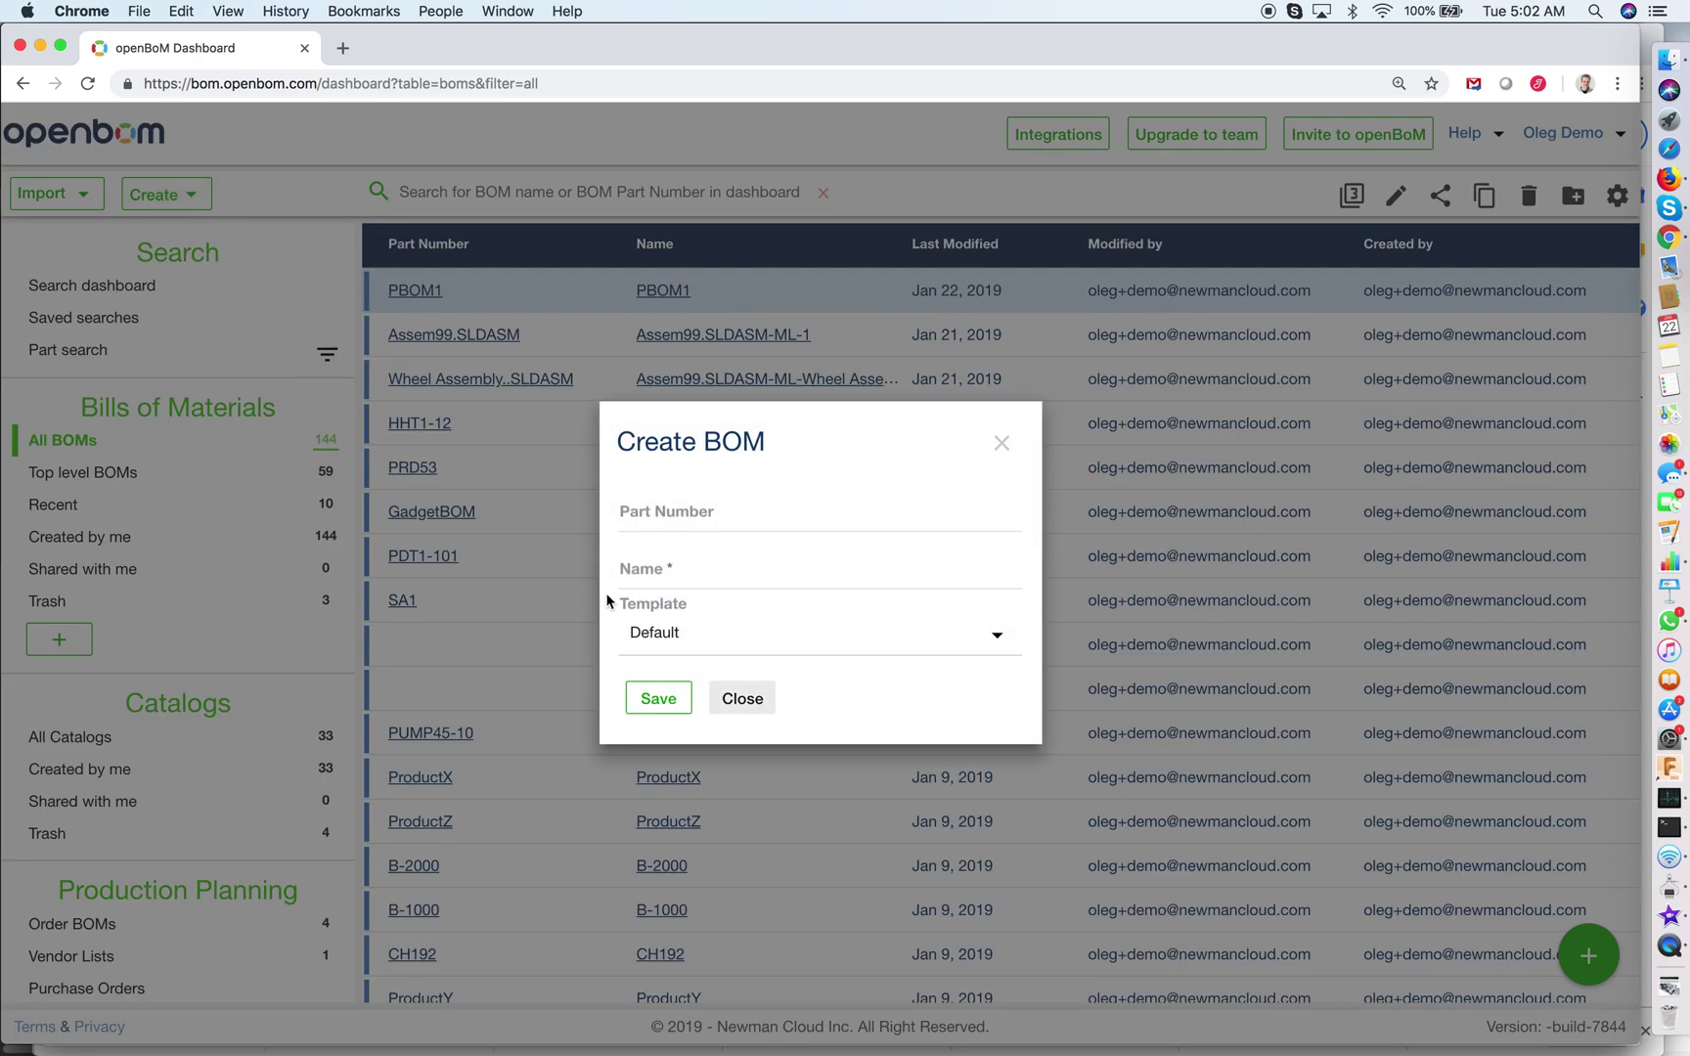
{"action": "left_click", "coordinate": [808, 529]}
{"action": "type", "text": "P"}
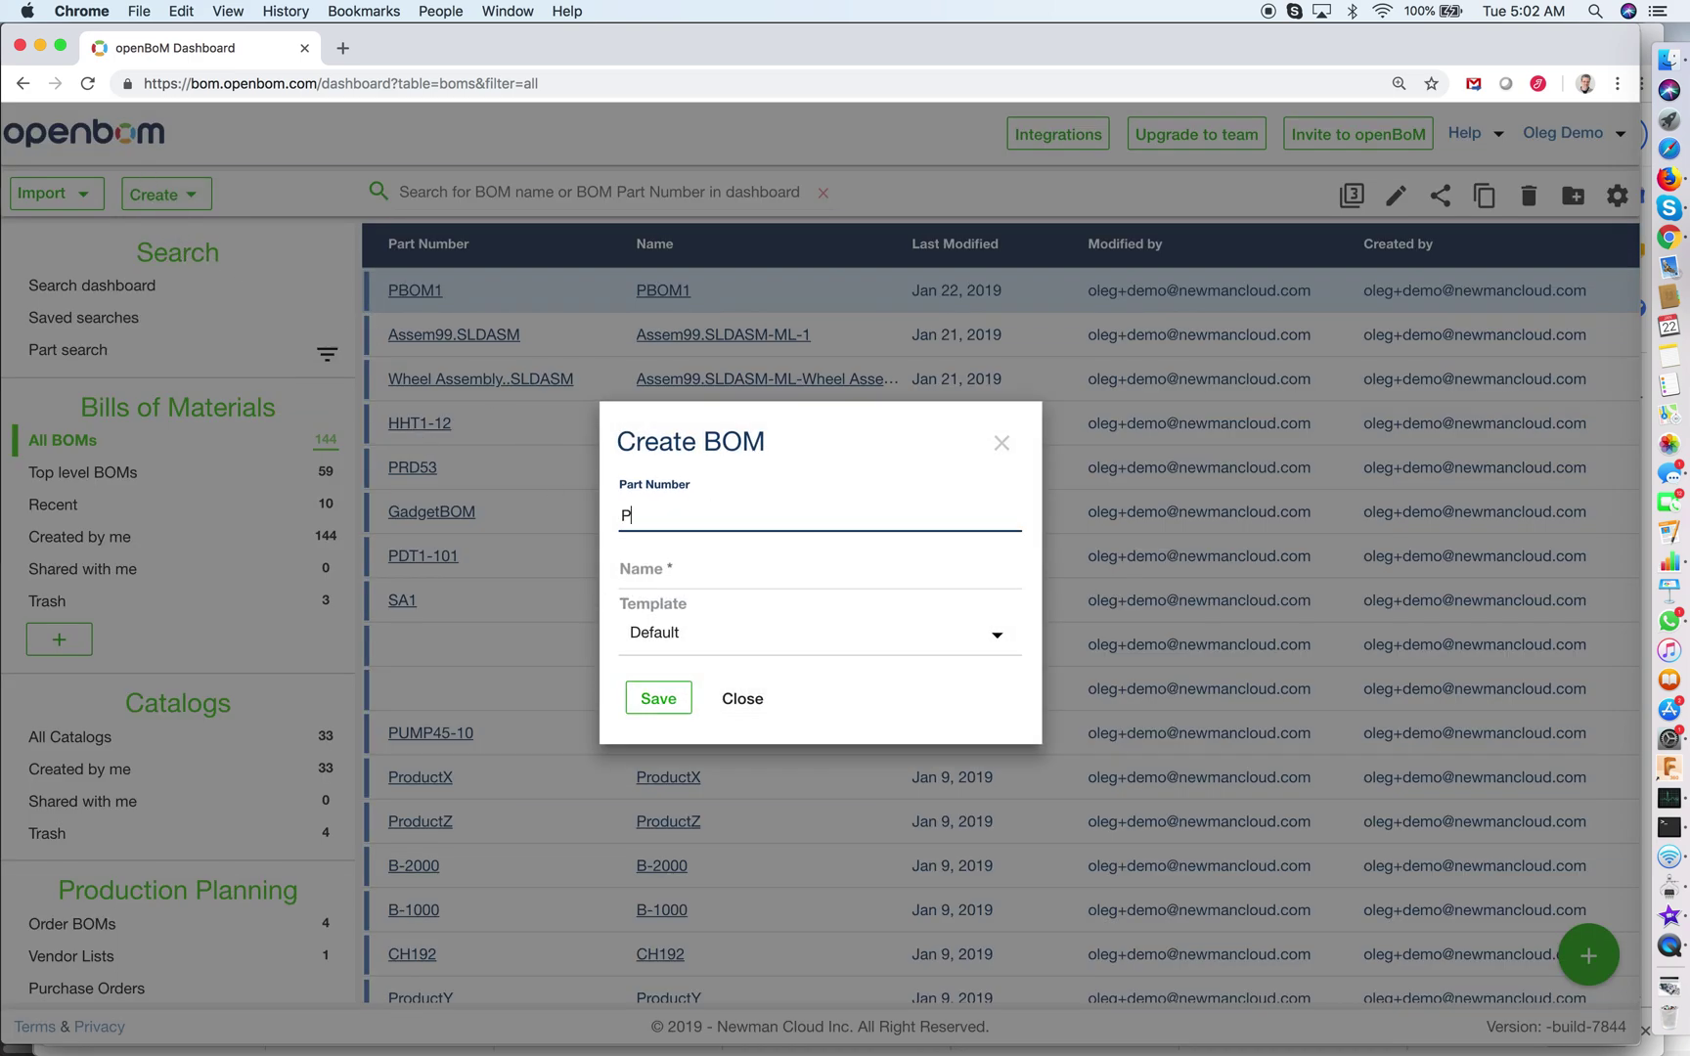
{"action": "type", "text": "232"}
{"action": "key", "text": "Tab"}
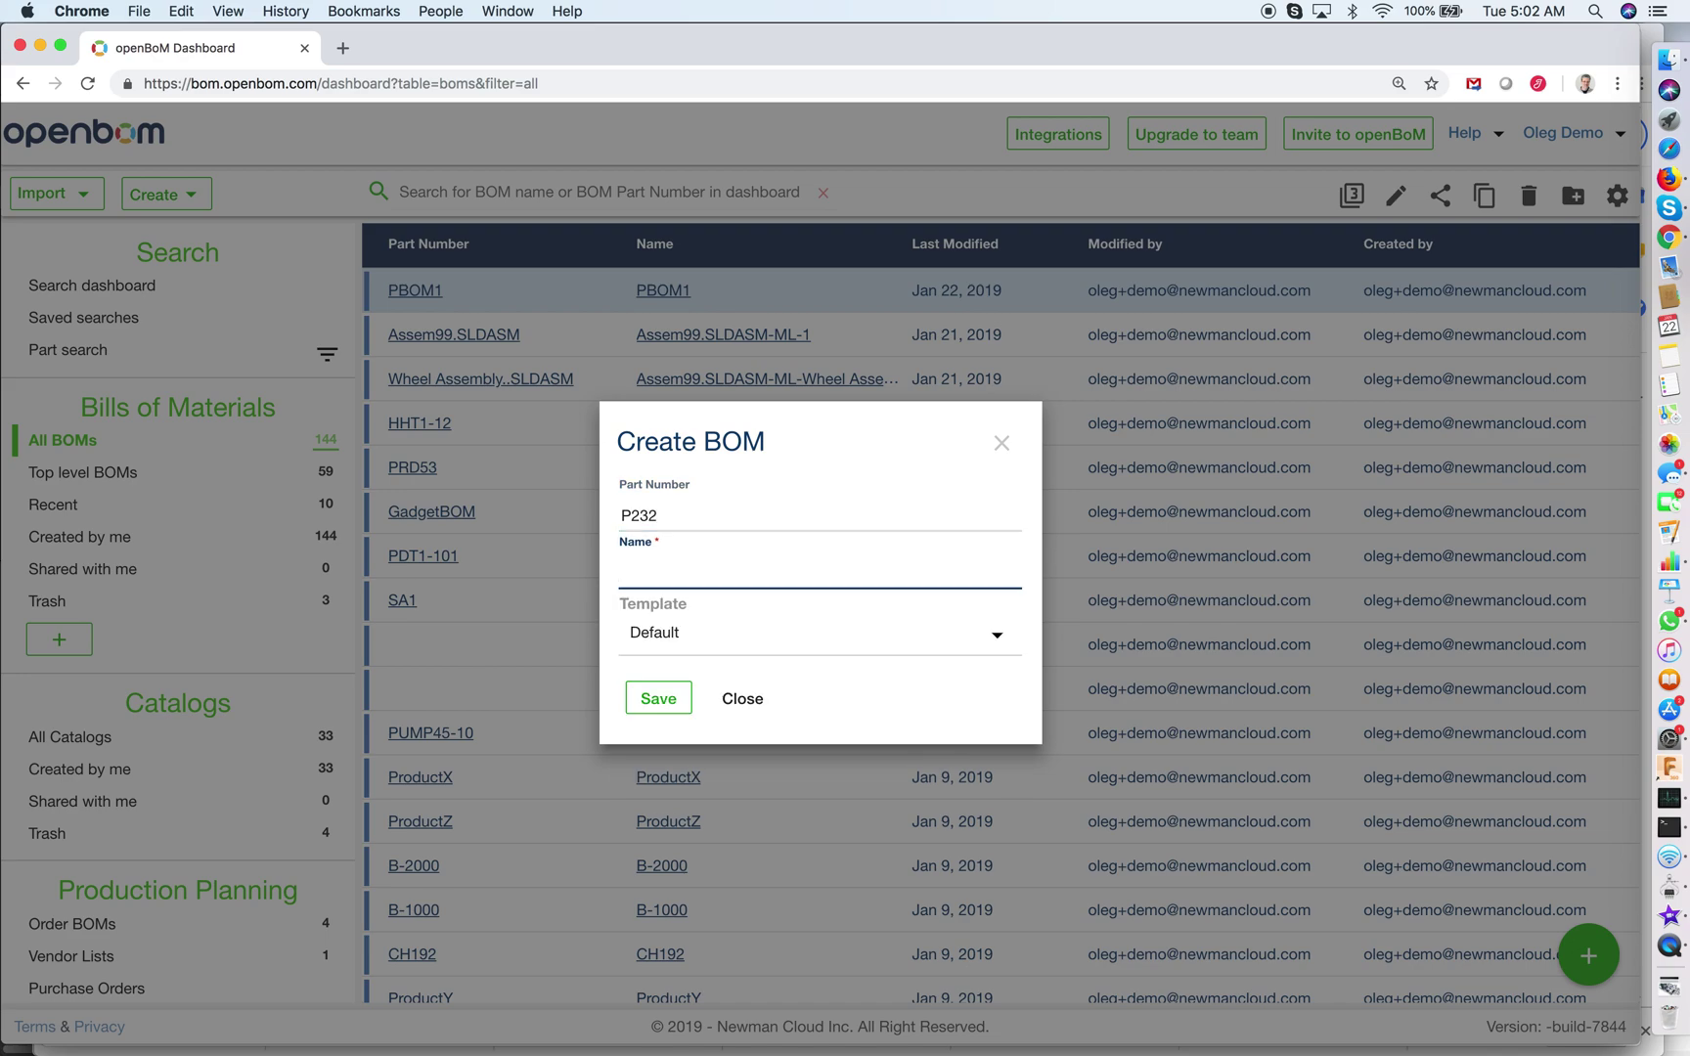
{"action": "key", "text": "shift+Tab"}
{"action": "type", "text": "P"}
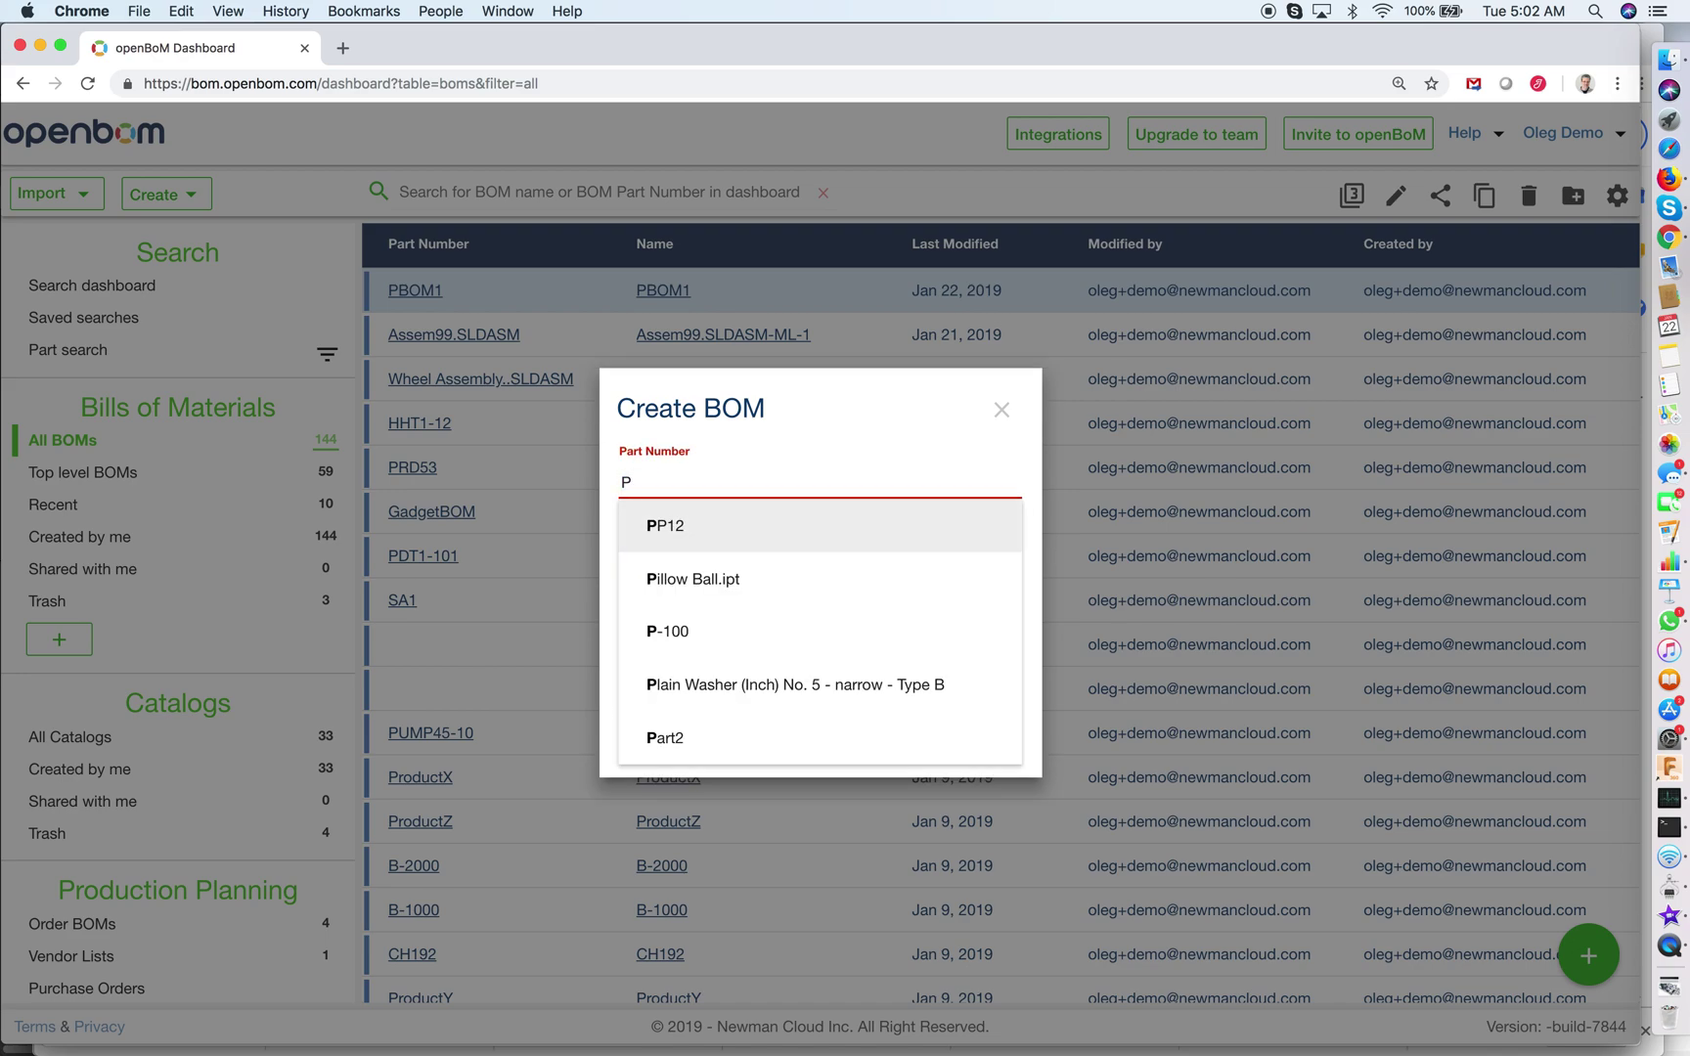
{"action": "type", "text": "BOM3838"}
{"action": "key", "text": "Tab"}
{"action": "key", "text": "shift+Tab"}
{"action": "key", "text": "super+c"}
{"action": "key", "text": "Tab"}
{"action": "key", "text": "super+v"}
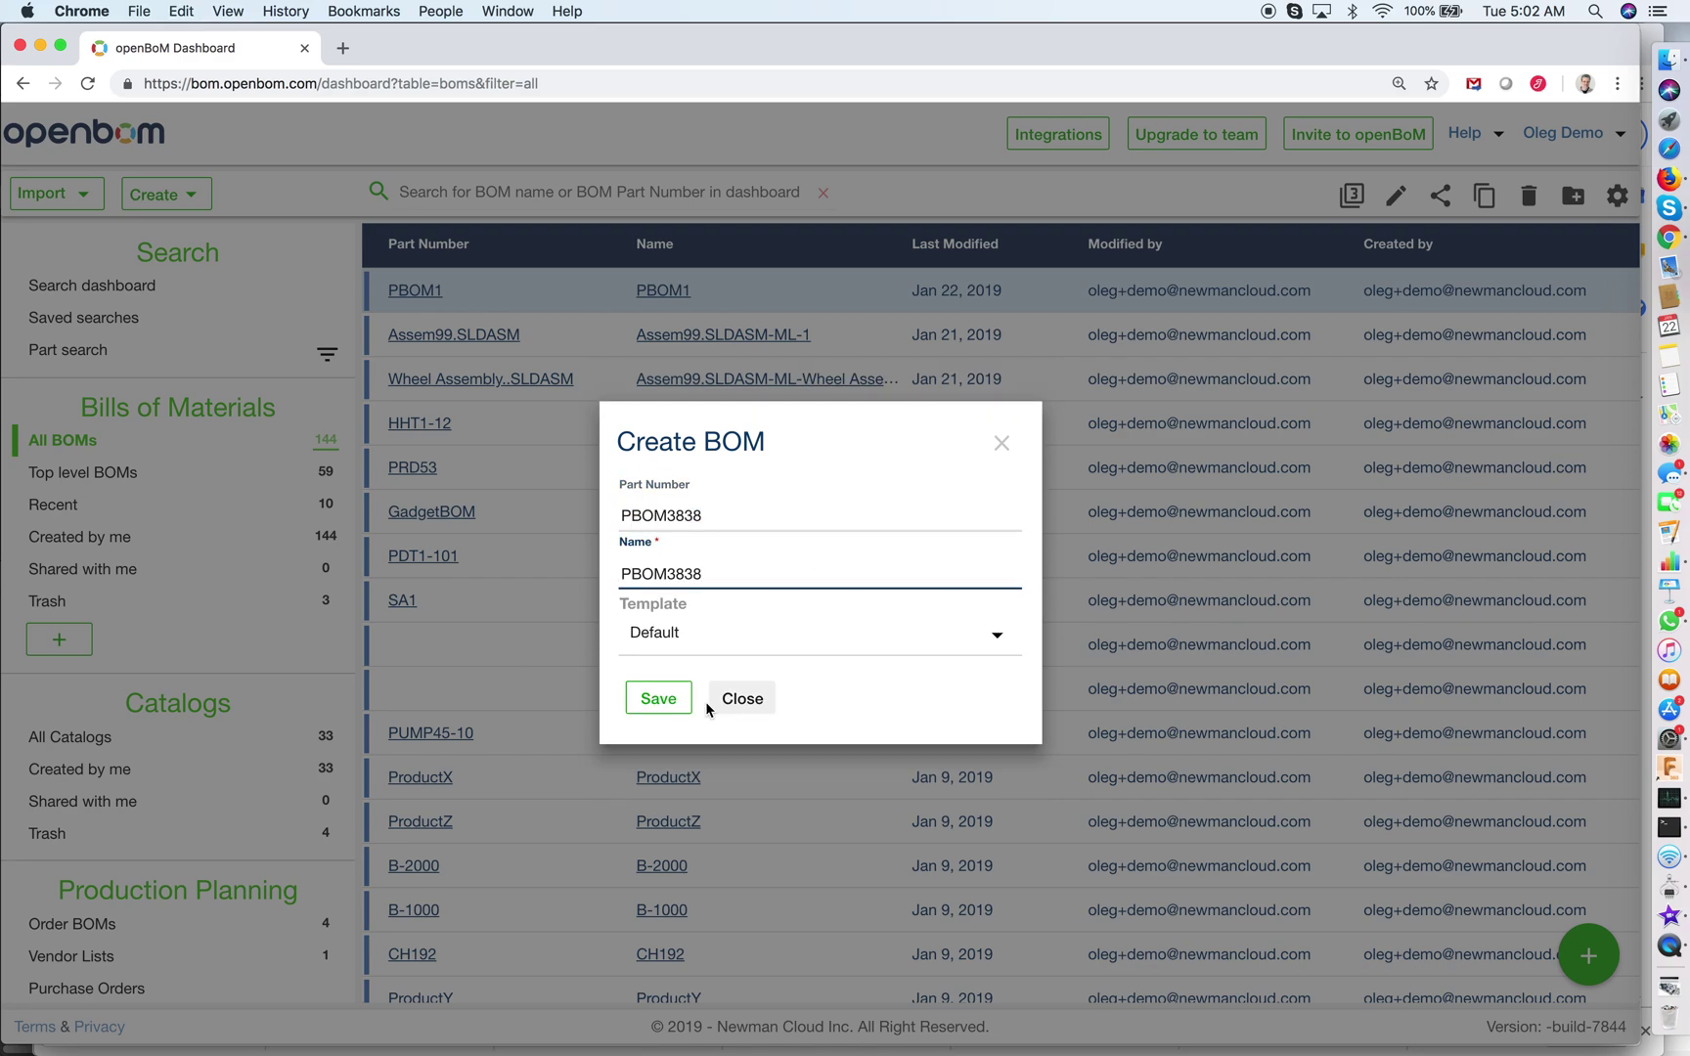
{"action": "left_click", "coordinate": [661, 700]}
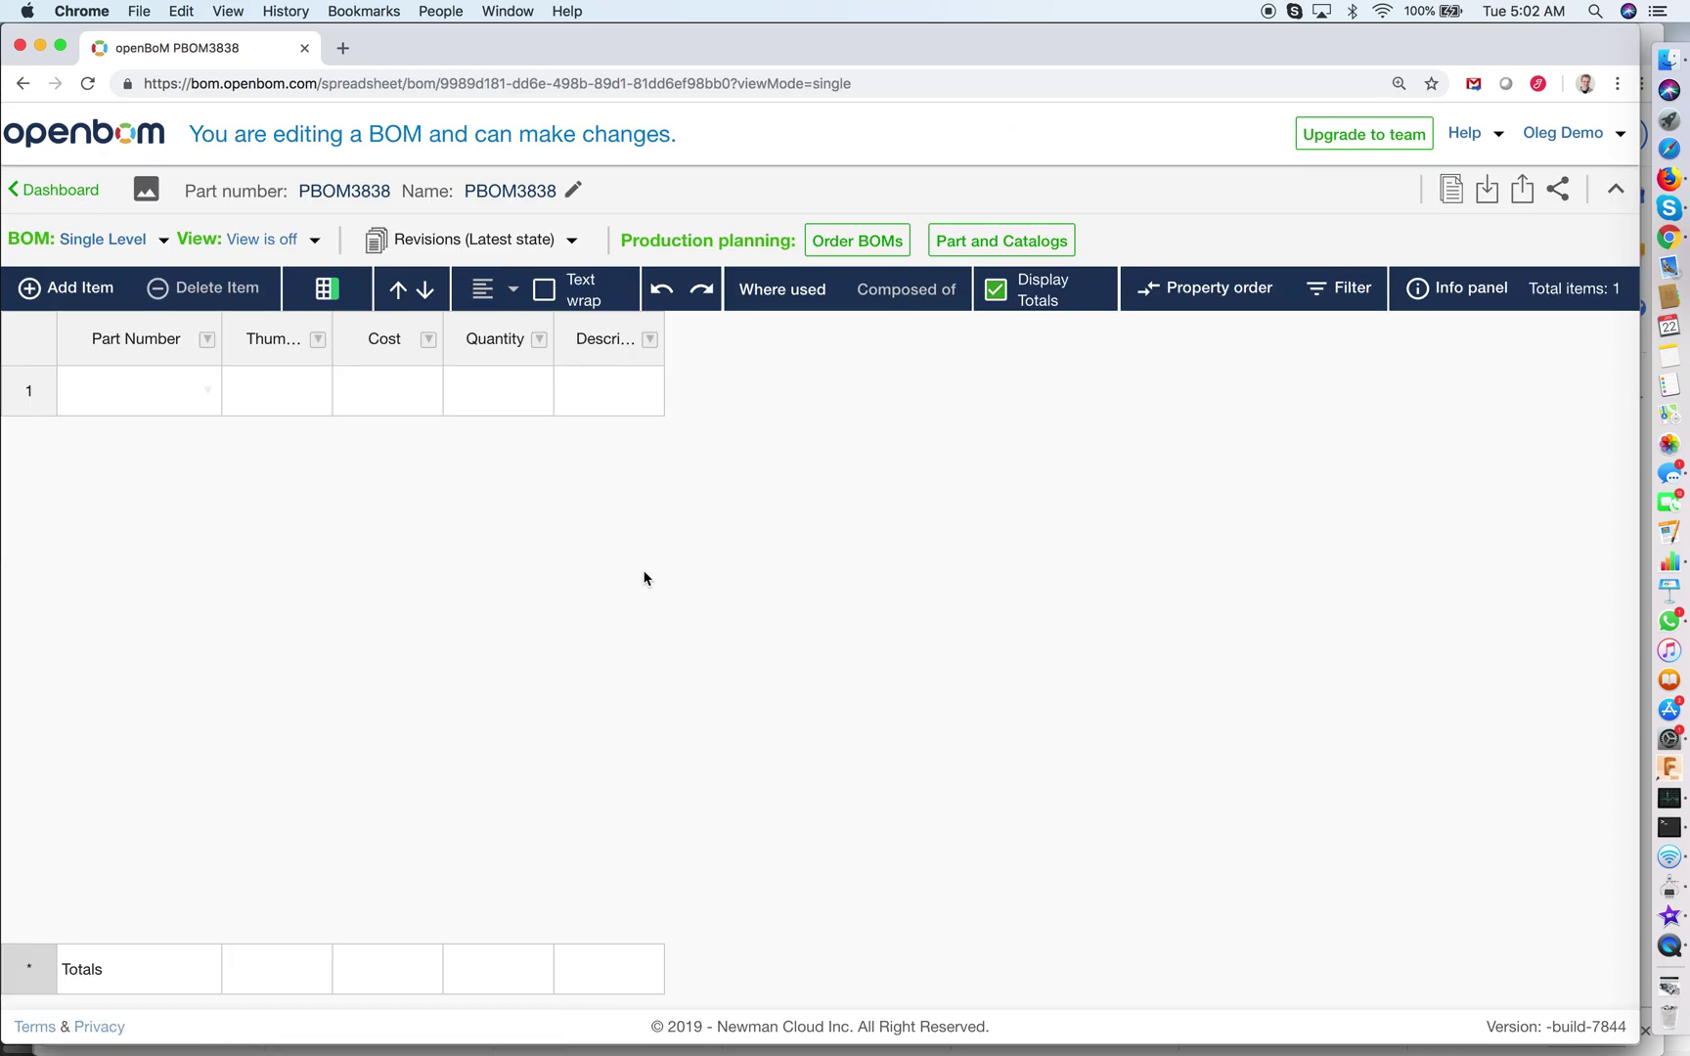
- Drag the Description, Thumbnail image and Cost header borders wider in PBOM3838
{"action": "left_click_drag", "start_coordinate": [665, 319], "coordinate": [803, 384]}
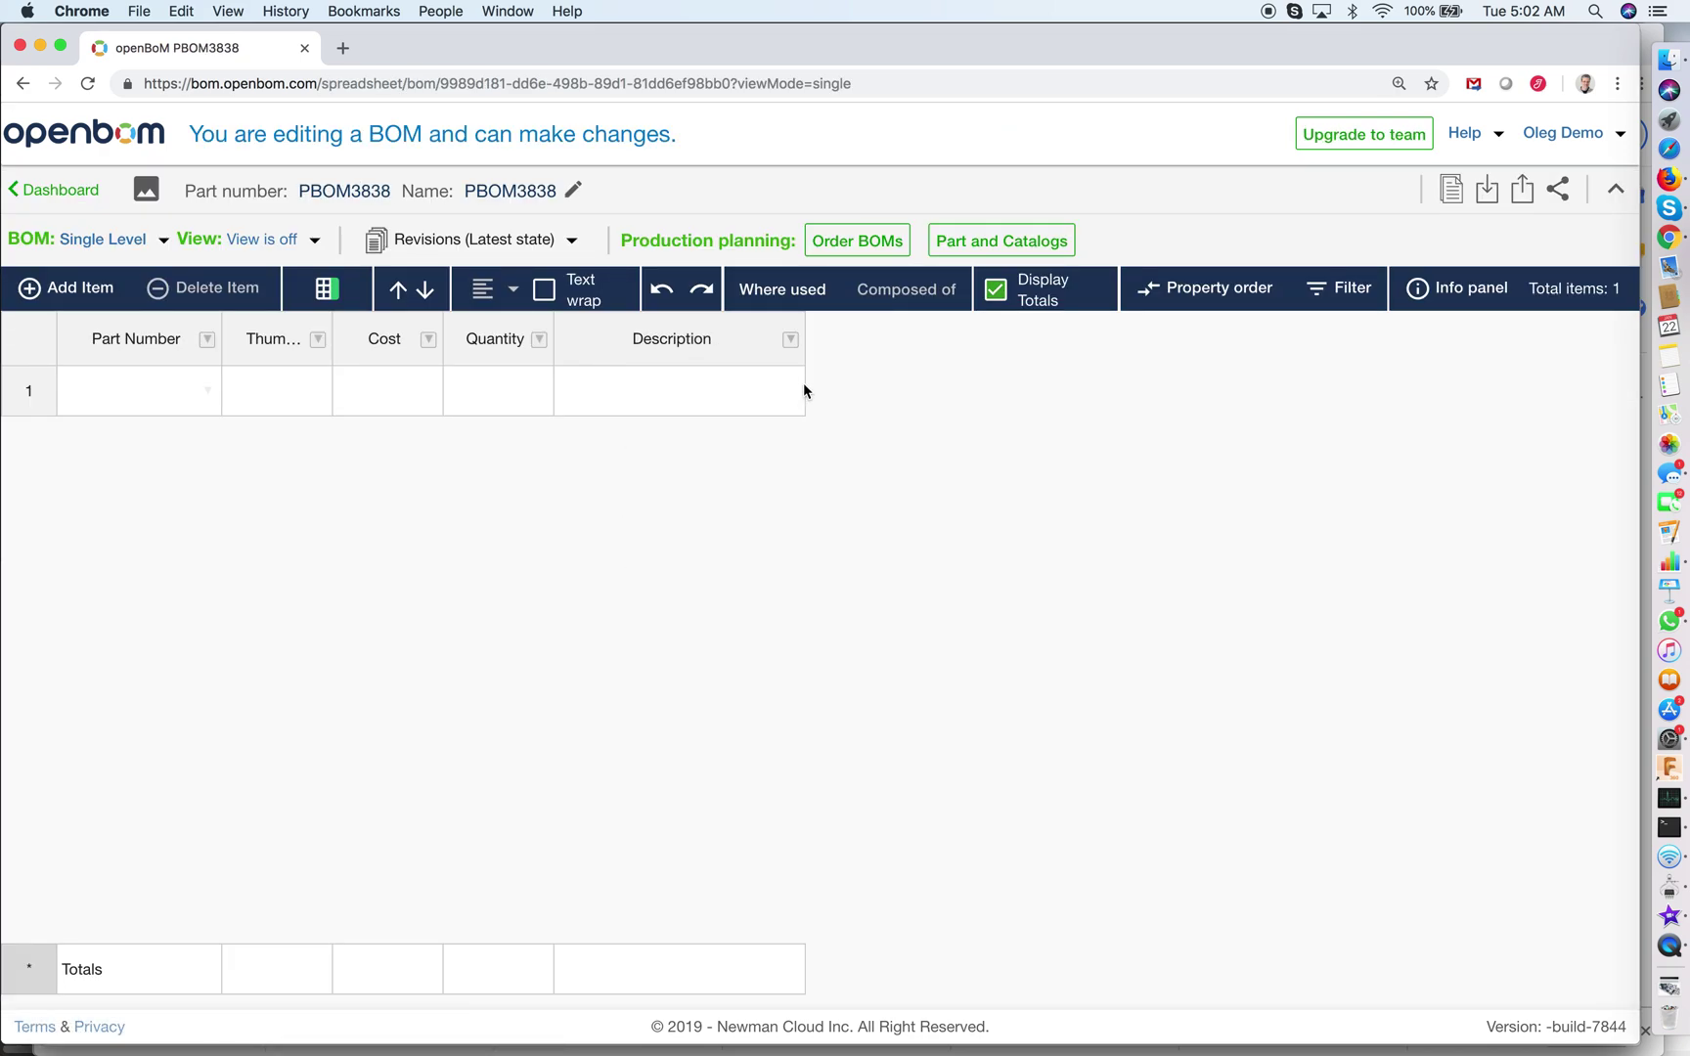
{"action": "left_click_drag", "start_coordinate": [332, 339], "coordinate": [426, 393]}
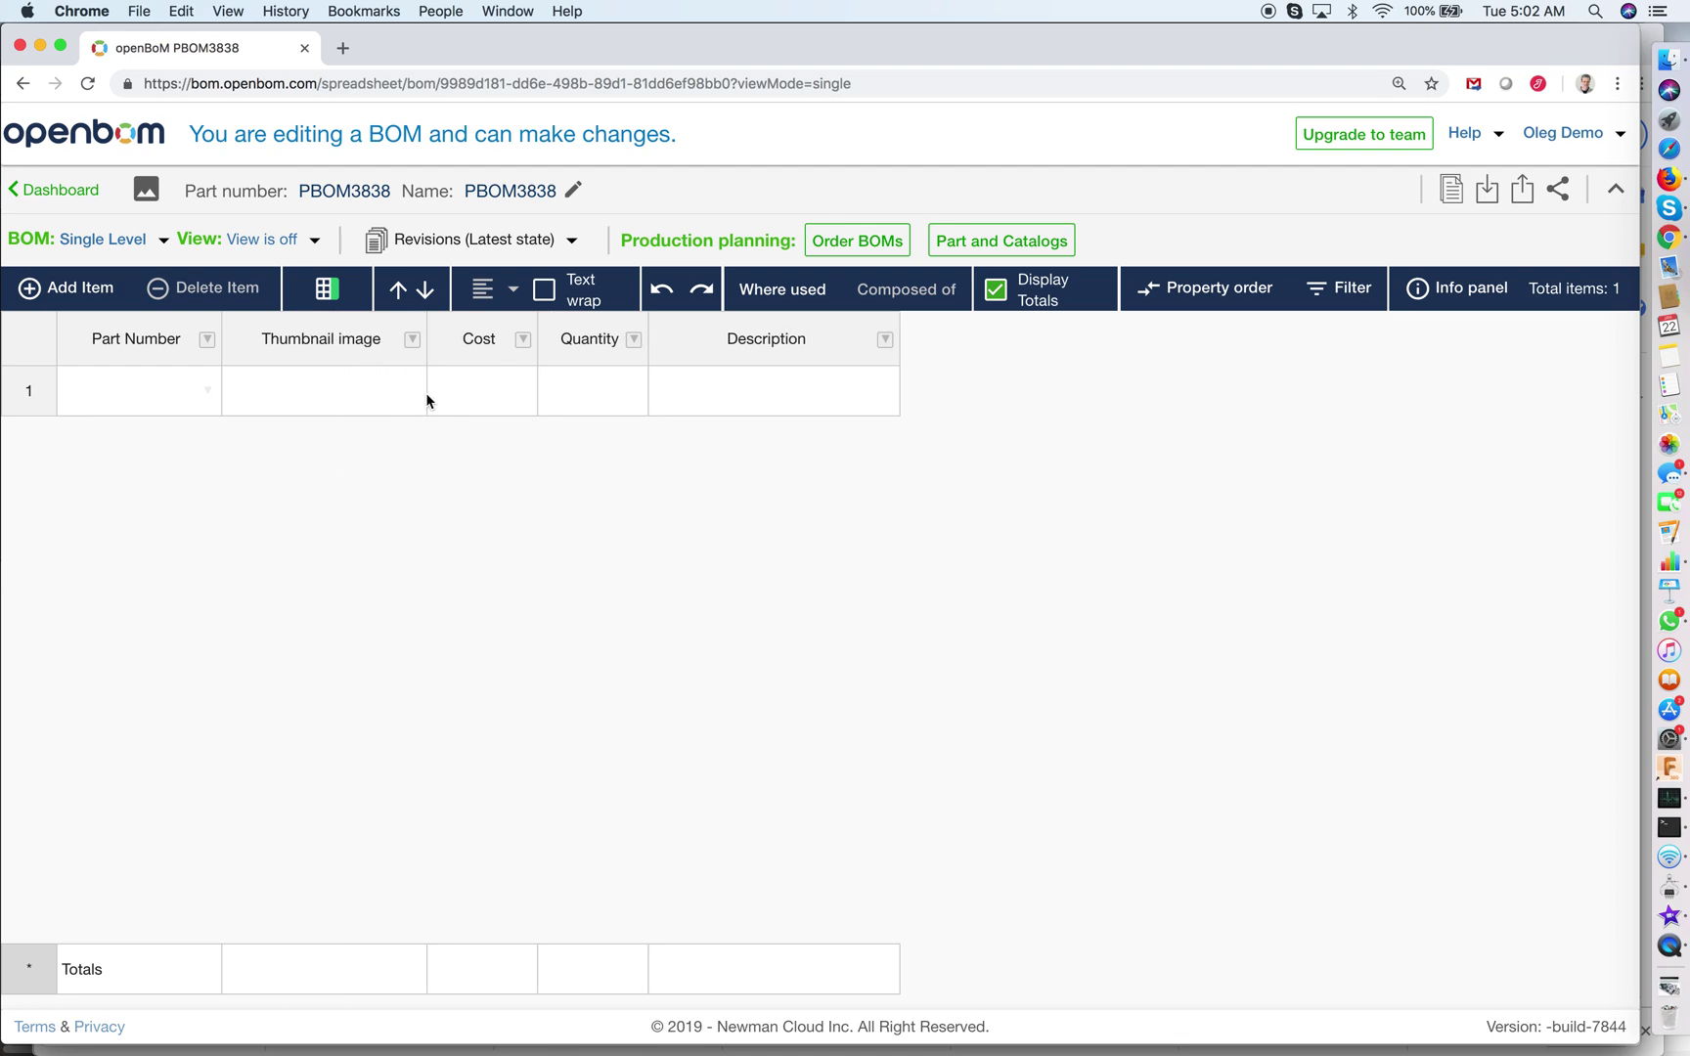
{"action": "left_click_drag", "start_coordinate": [539, 339], "coordinate": [605, 382]}
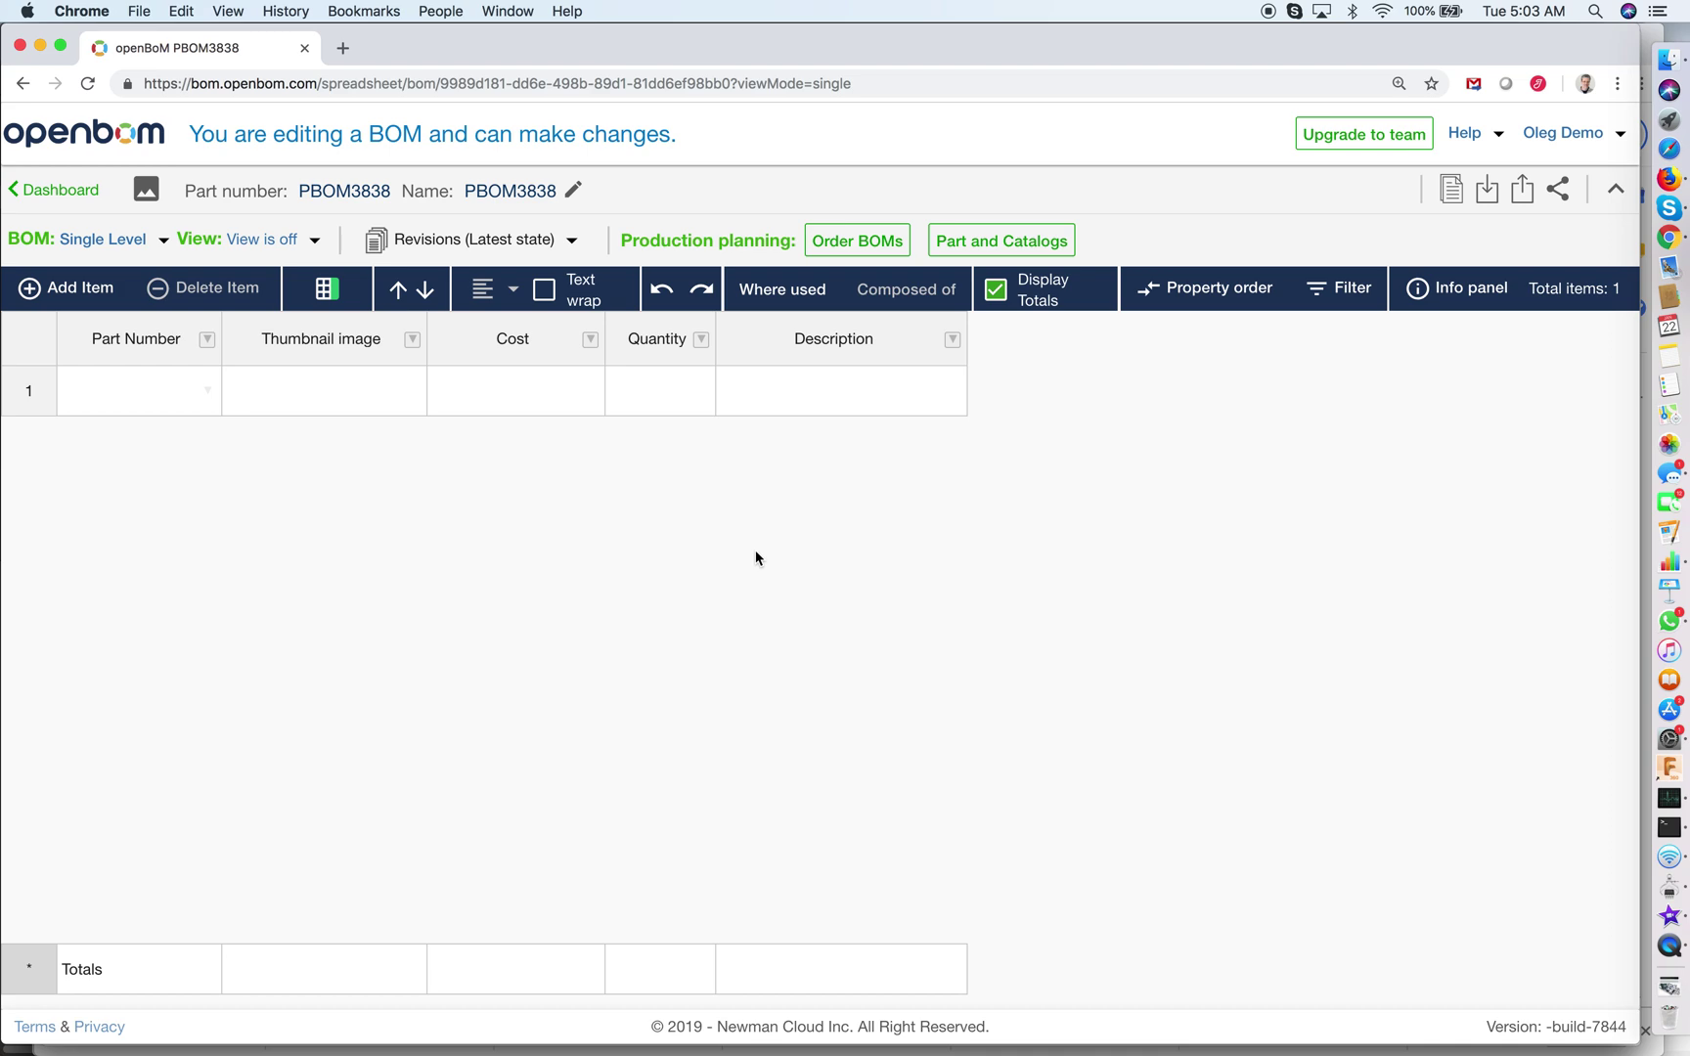
{"action": "left_click", "coordinate": [136, 389]}
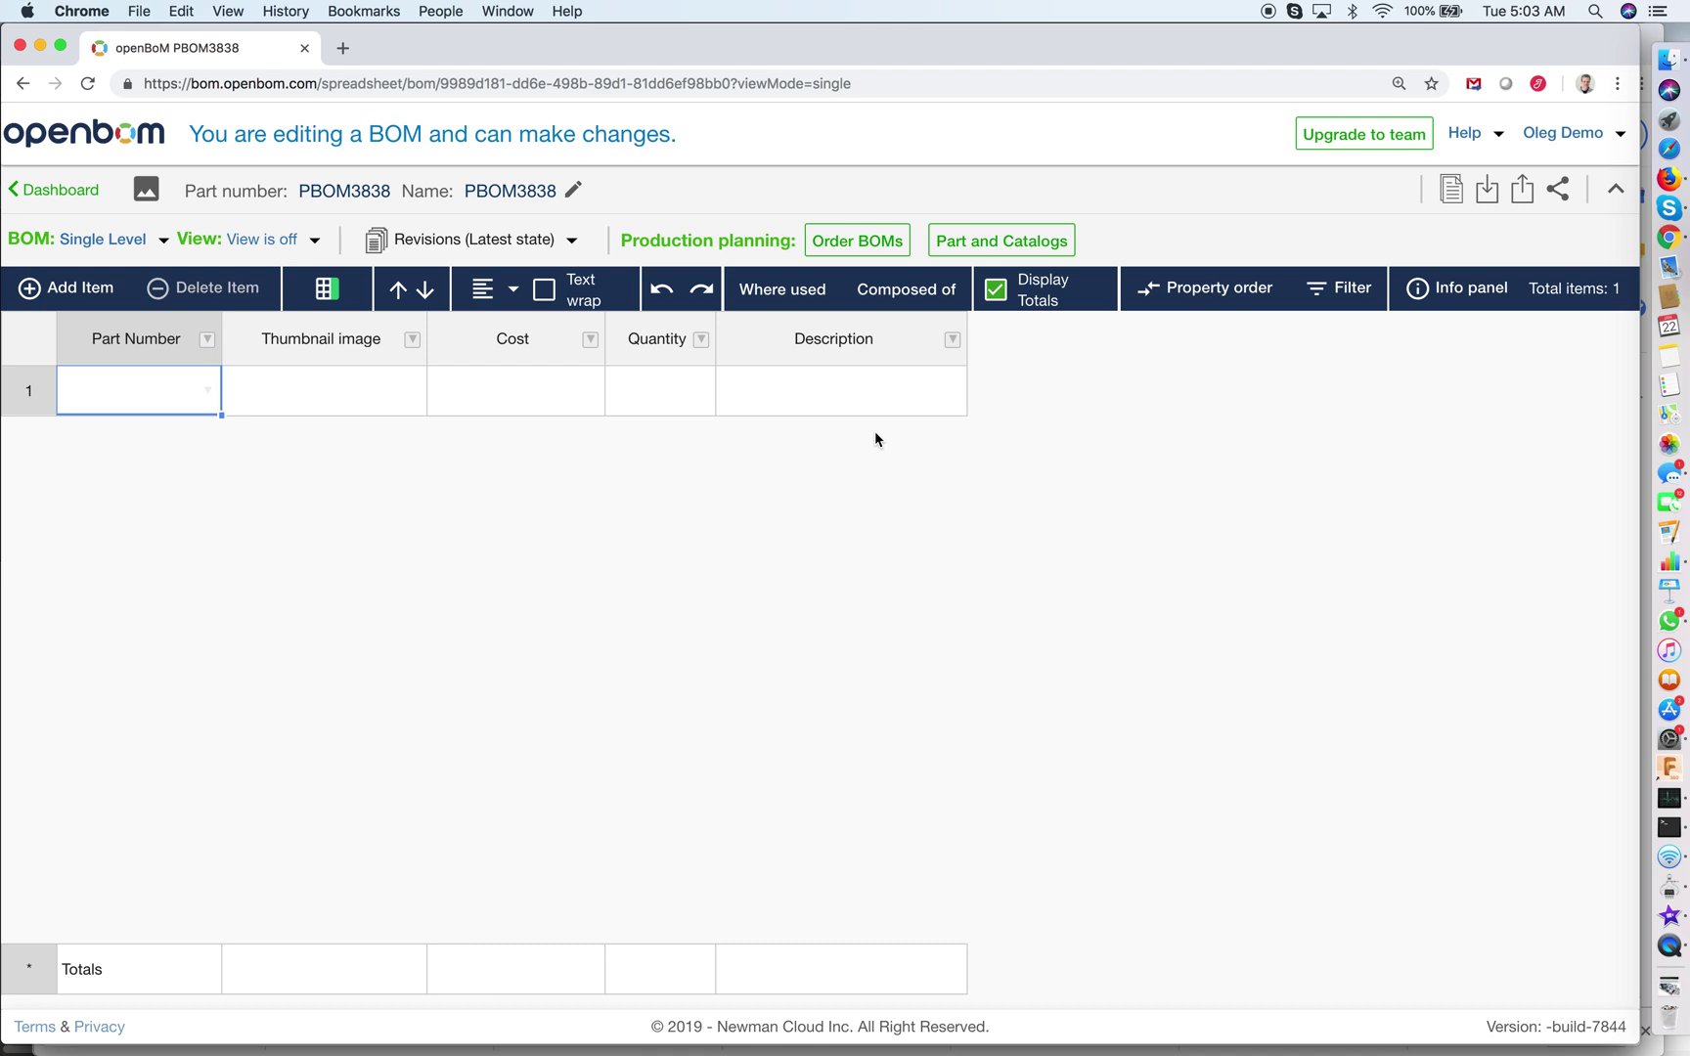
{"action": "left_click", "coordinate": [825, 386]}
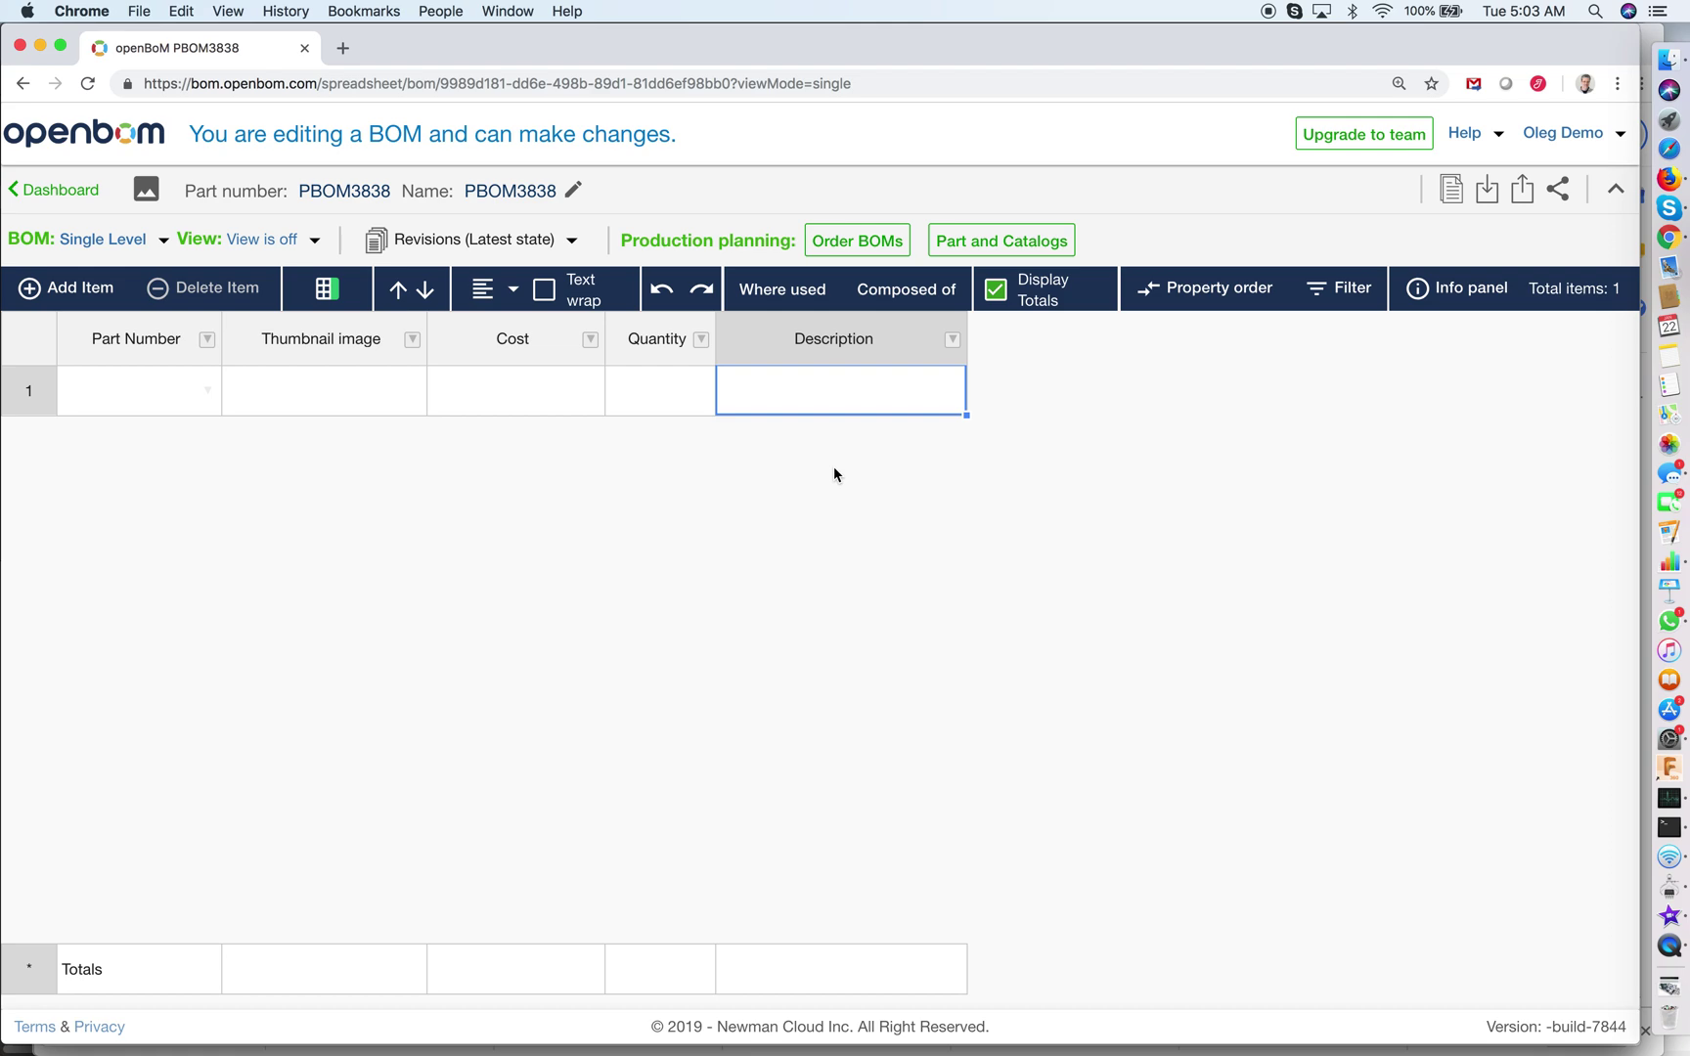
- Delete the Cost property from the BOM and widen the Description column
{"action": "left_click", "coordinate": [591, 341]}
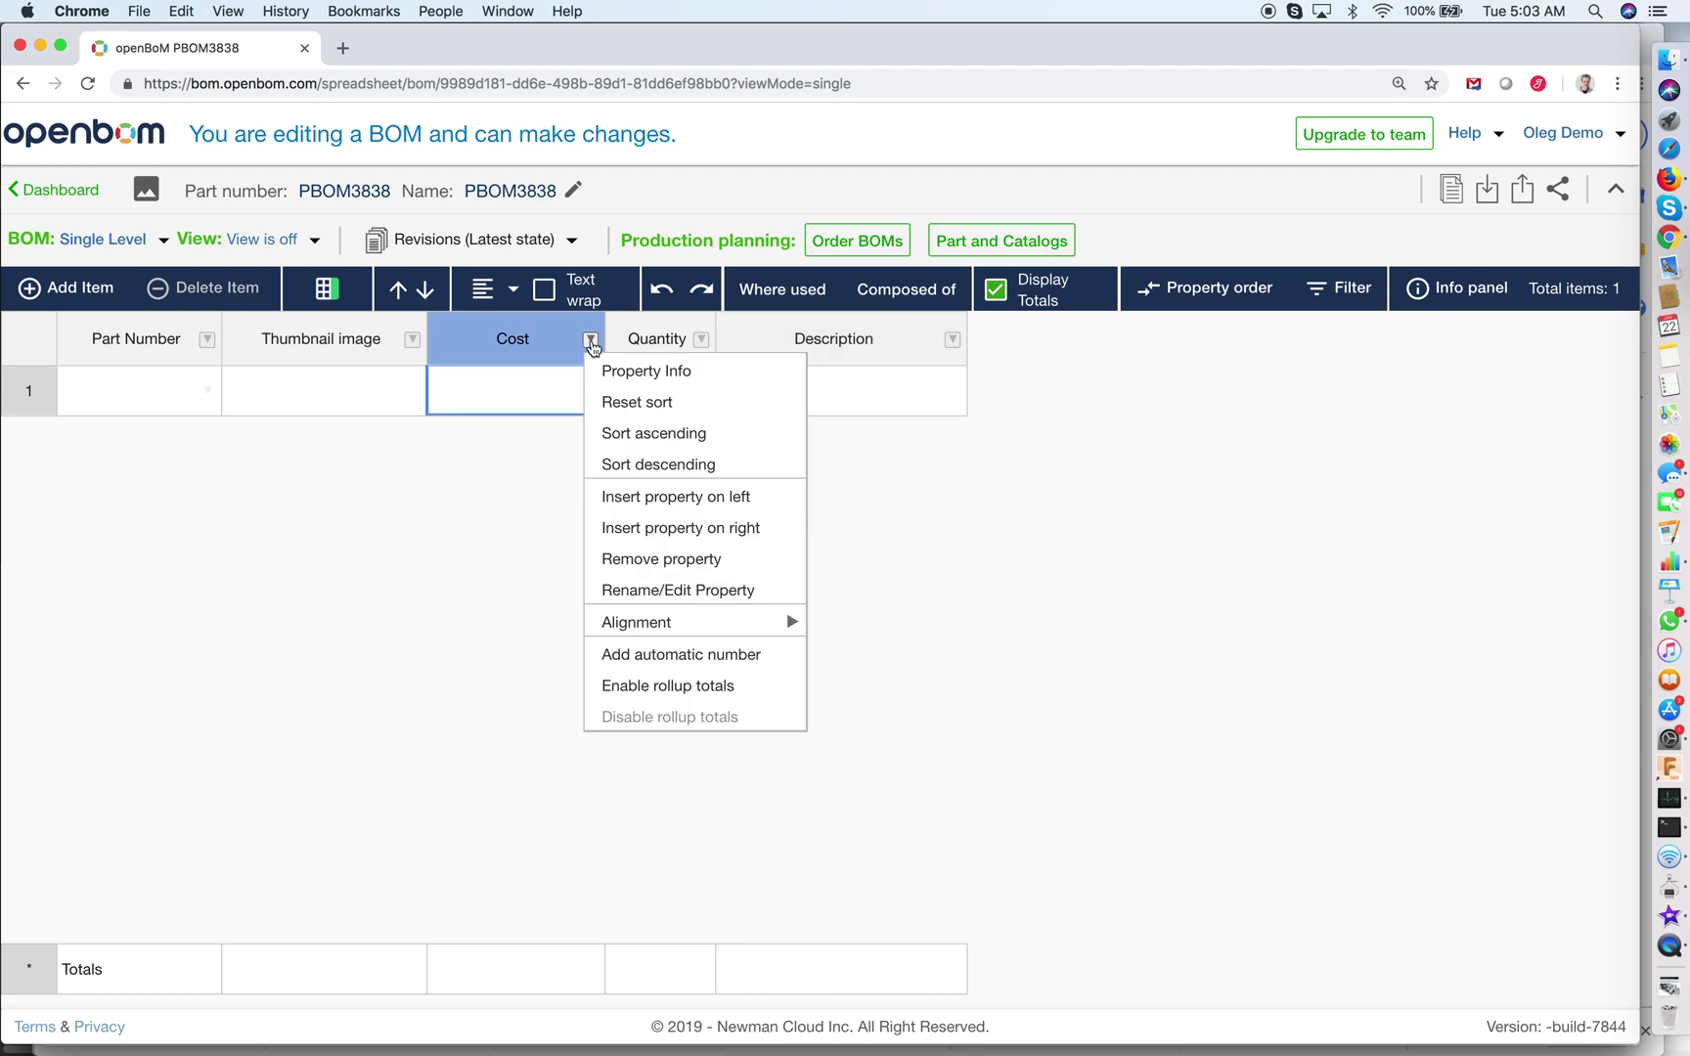
{"action": "mouse_move", "coordinate": [752, 622]}
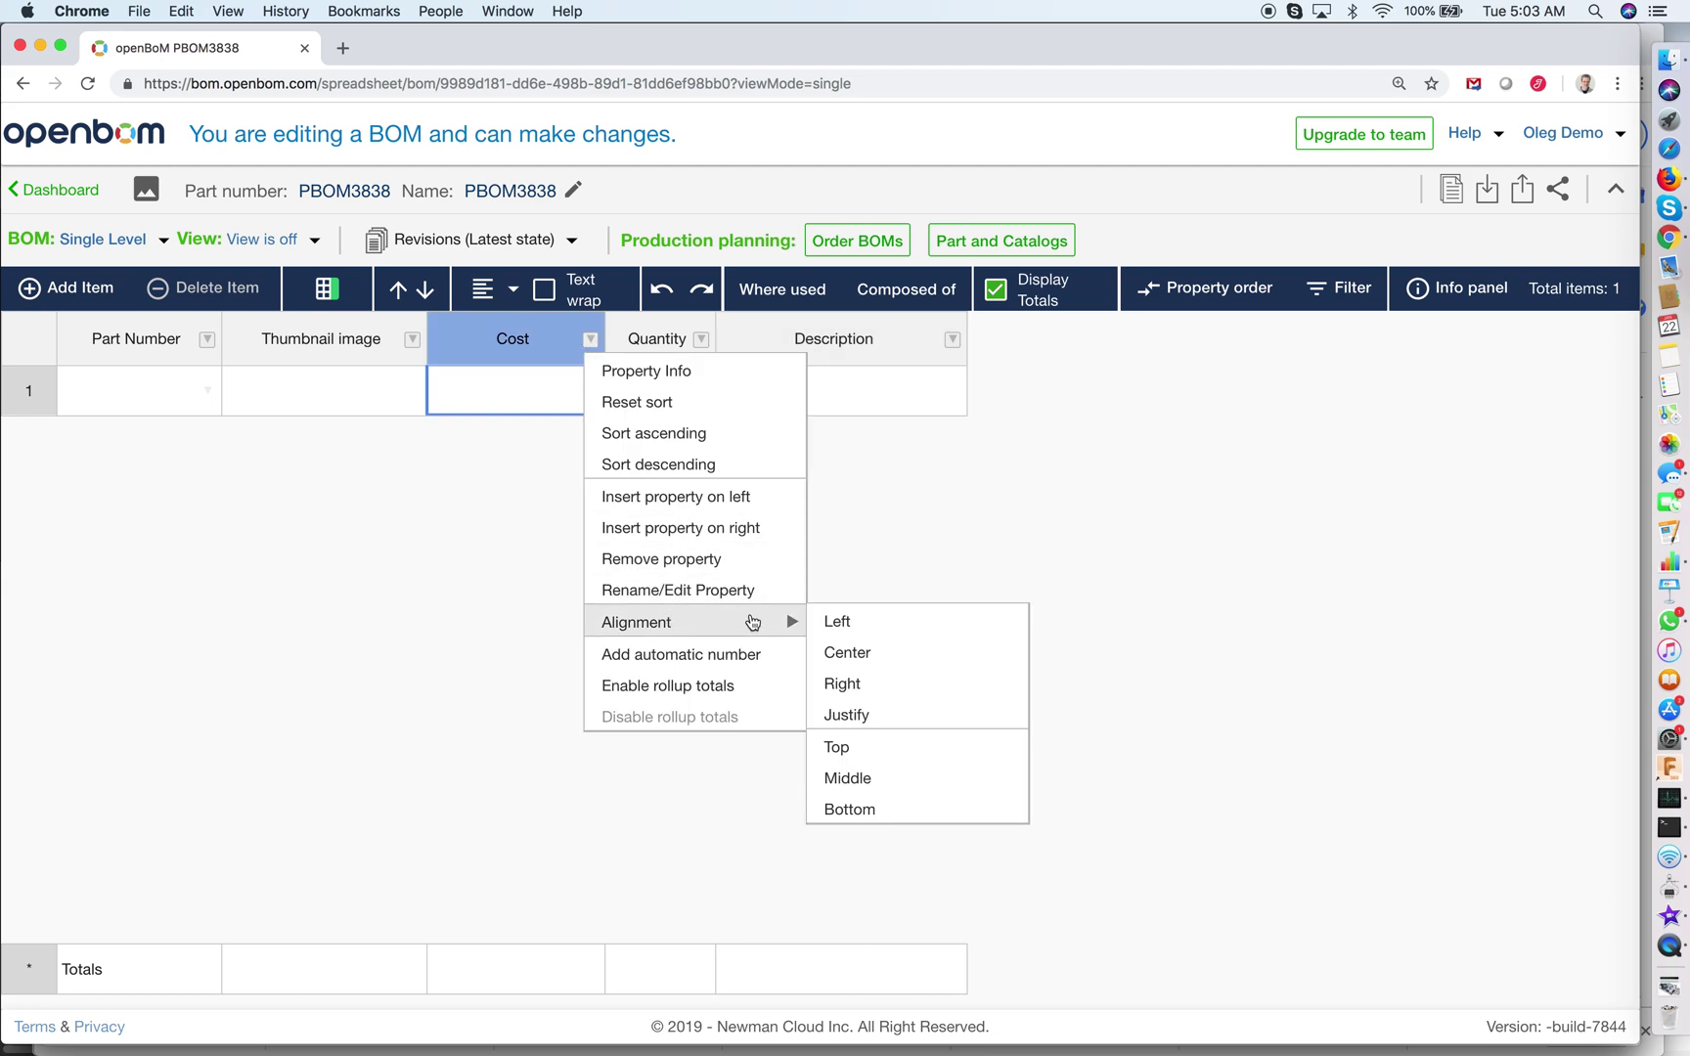
{"action": "left_click", "coordinate": [729, 558]}
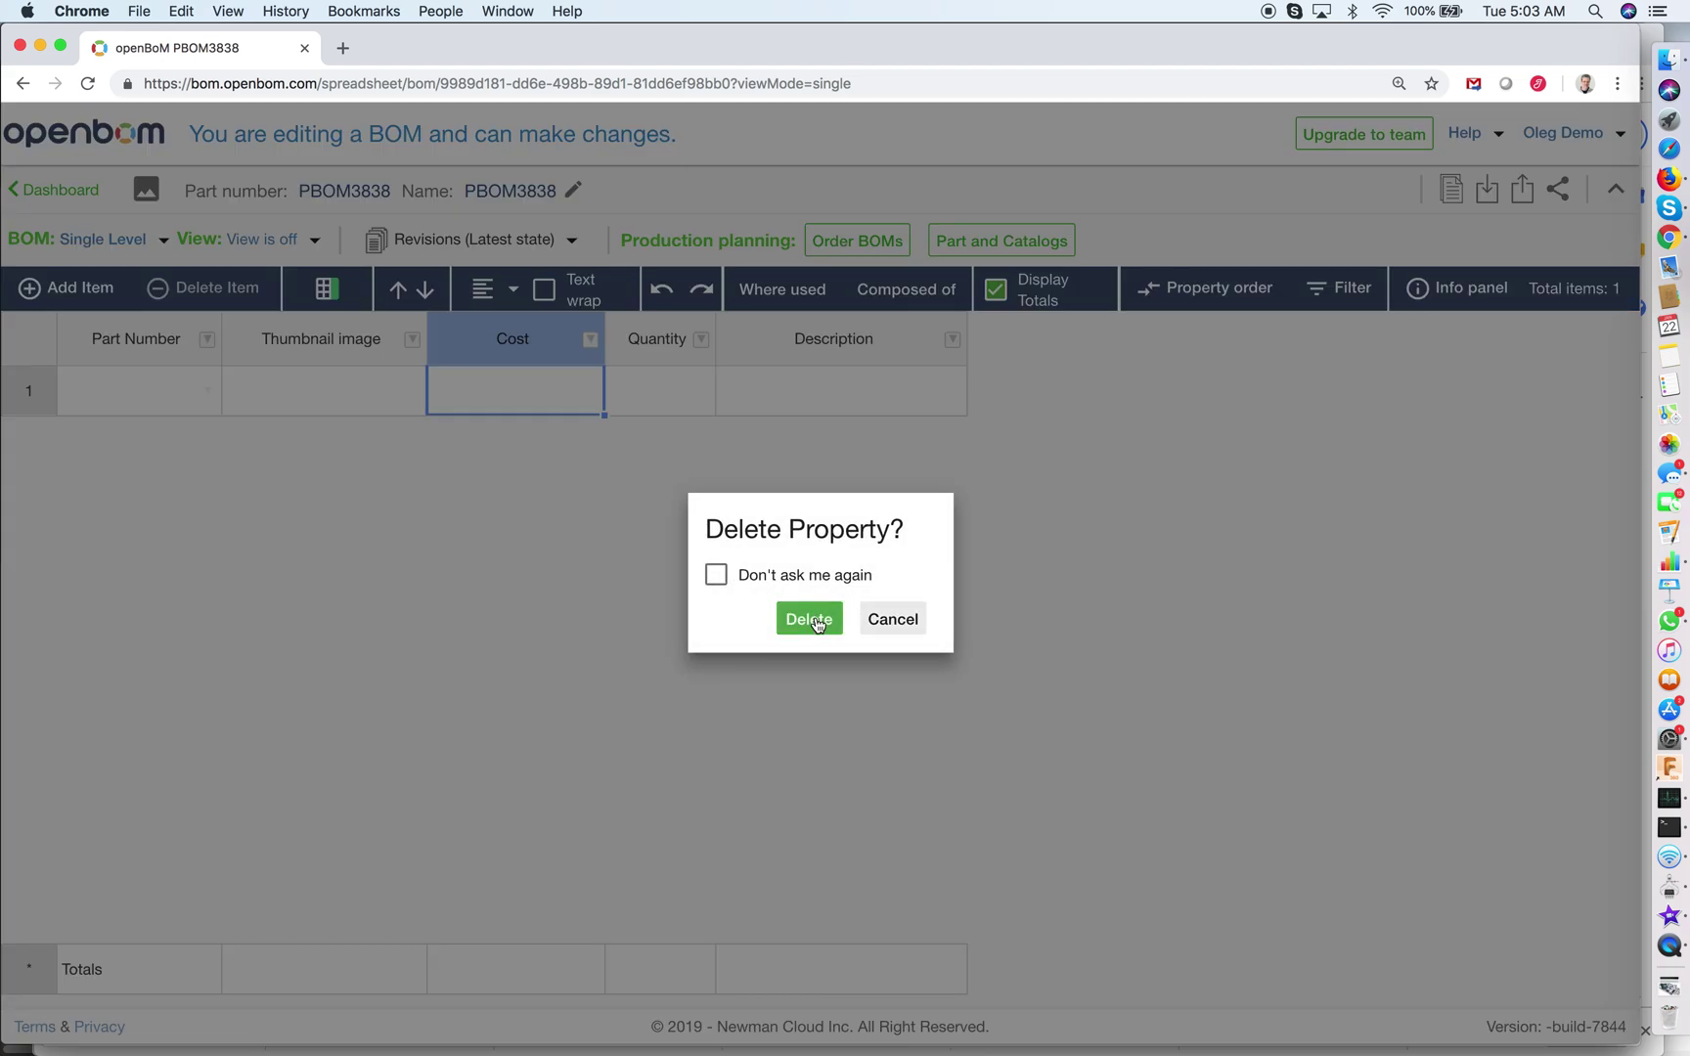
{"action": "left_click", "coordinate": [809, 619]}
{"action": "left_click_drag", "start_coordinate": [714, 325], "coordinate": [942, 381]}
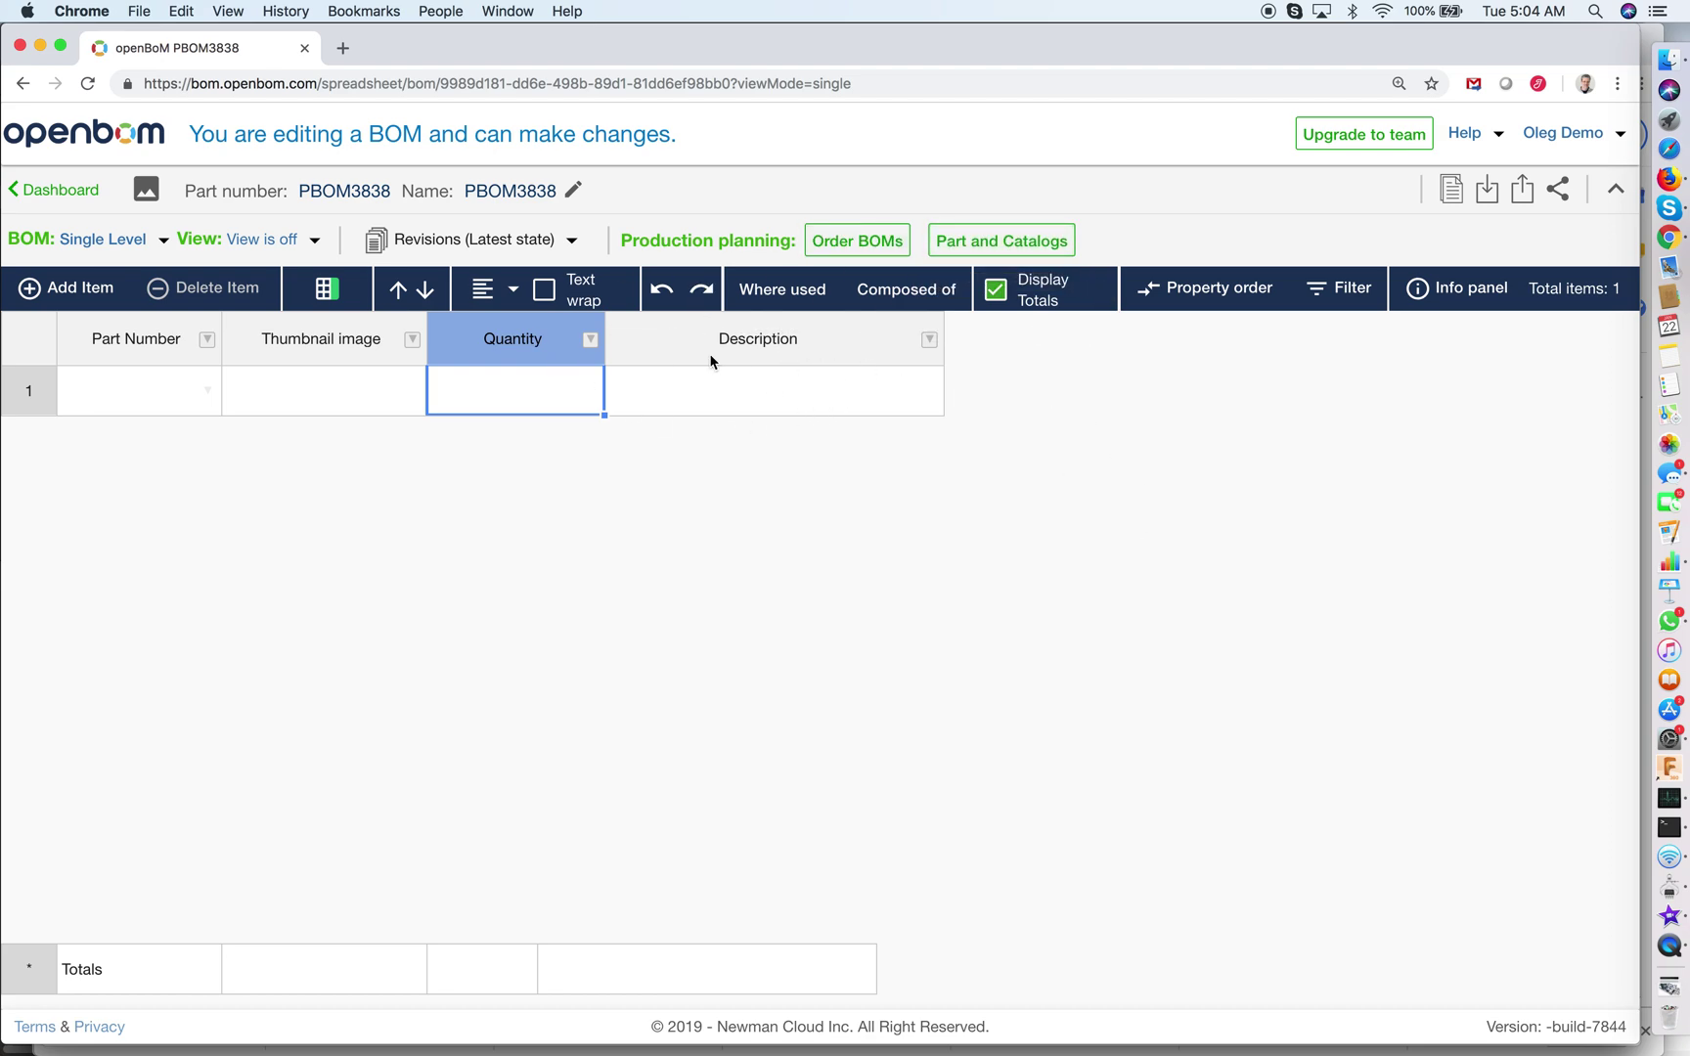
- Link catalog CAT2 to PBOM3838, deleting duplicate properties from the BOM
{"action": "left_click", "coordinate": [986, 244]}
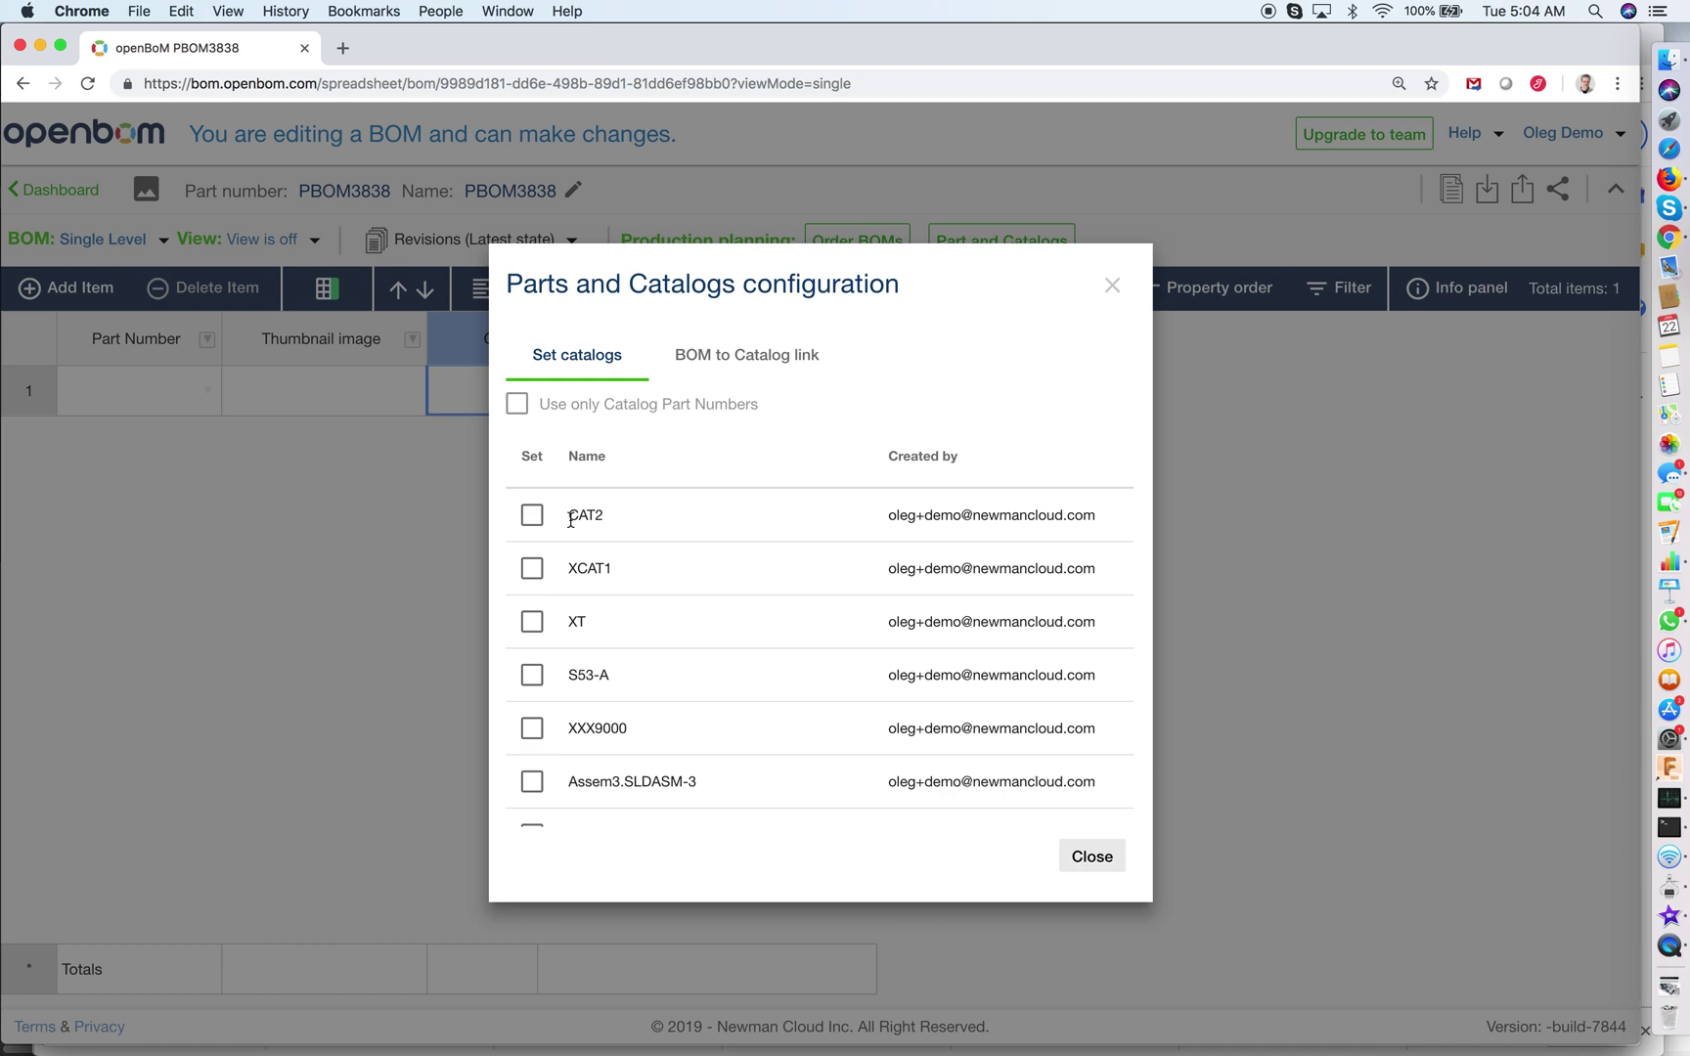
{"action": "left_click", "coordinate": [533, 522]}
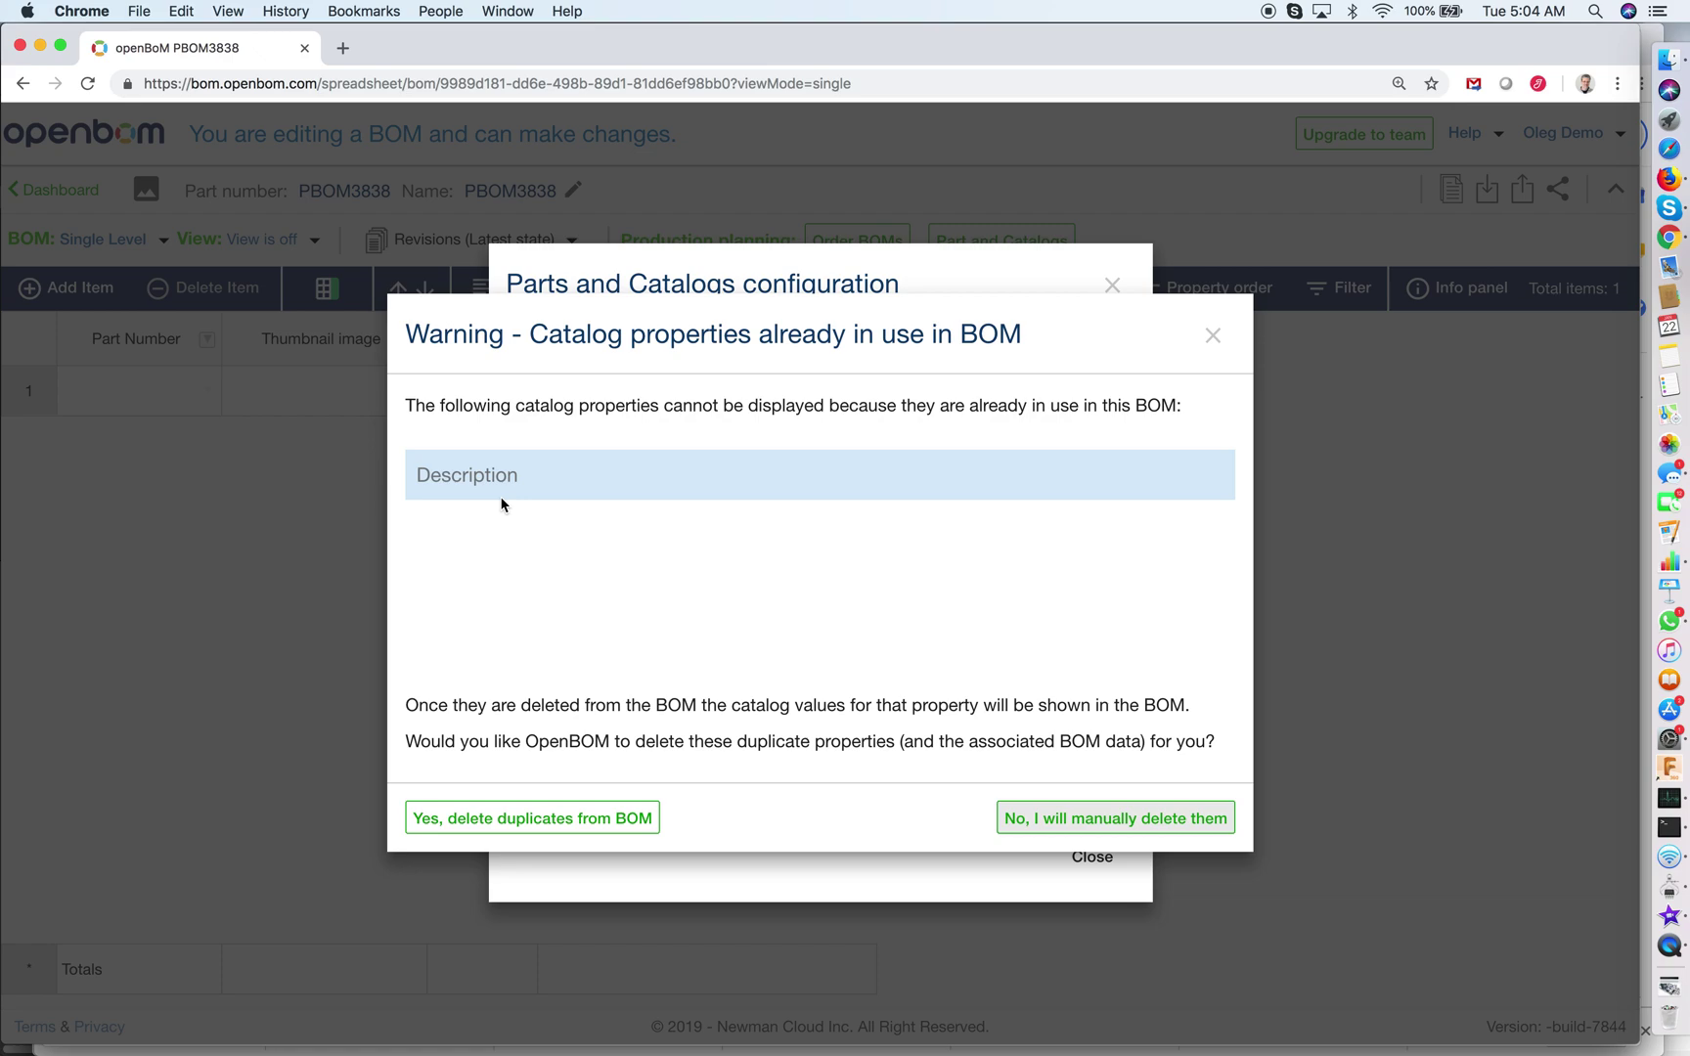
{"action": "left_click", "coordinate": [486, 821]}
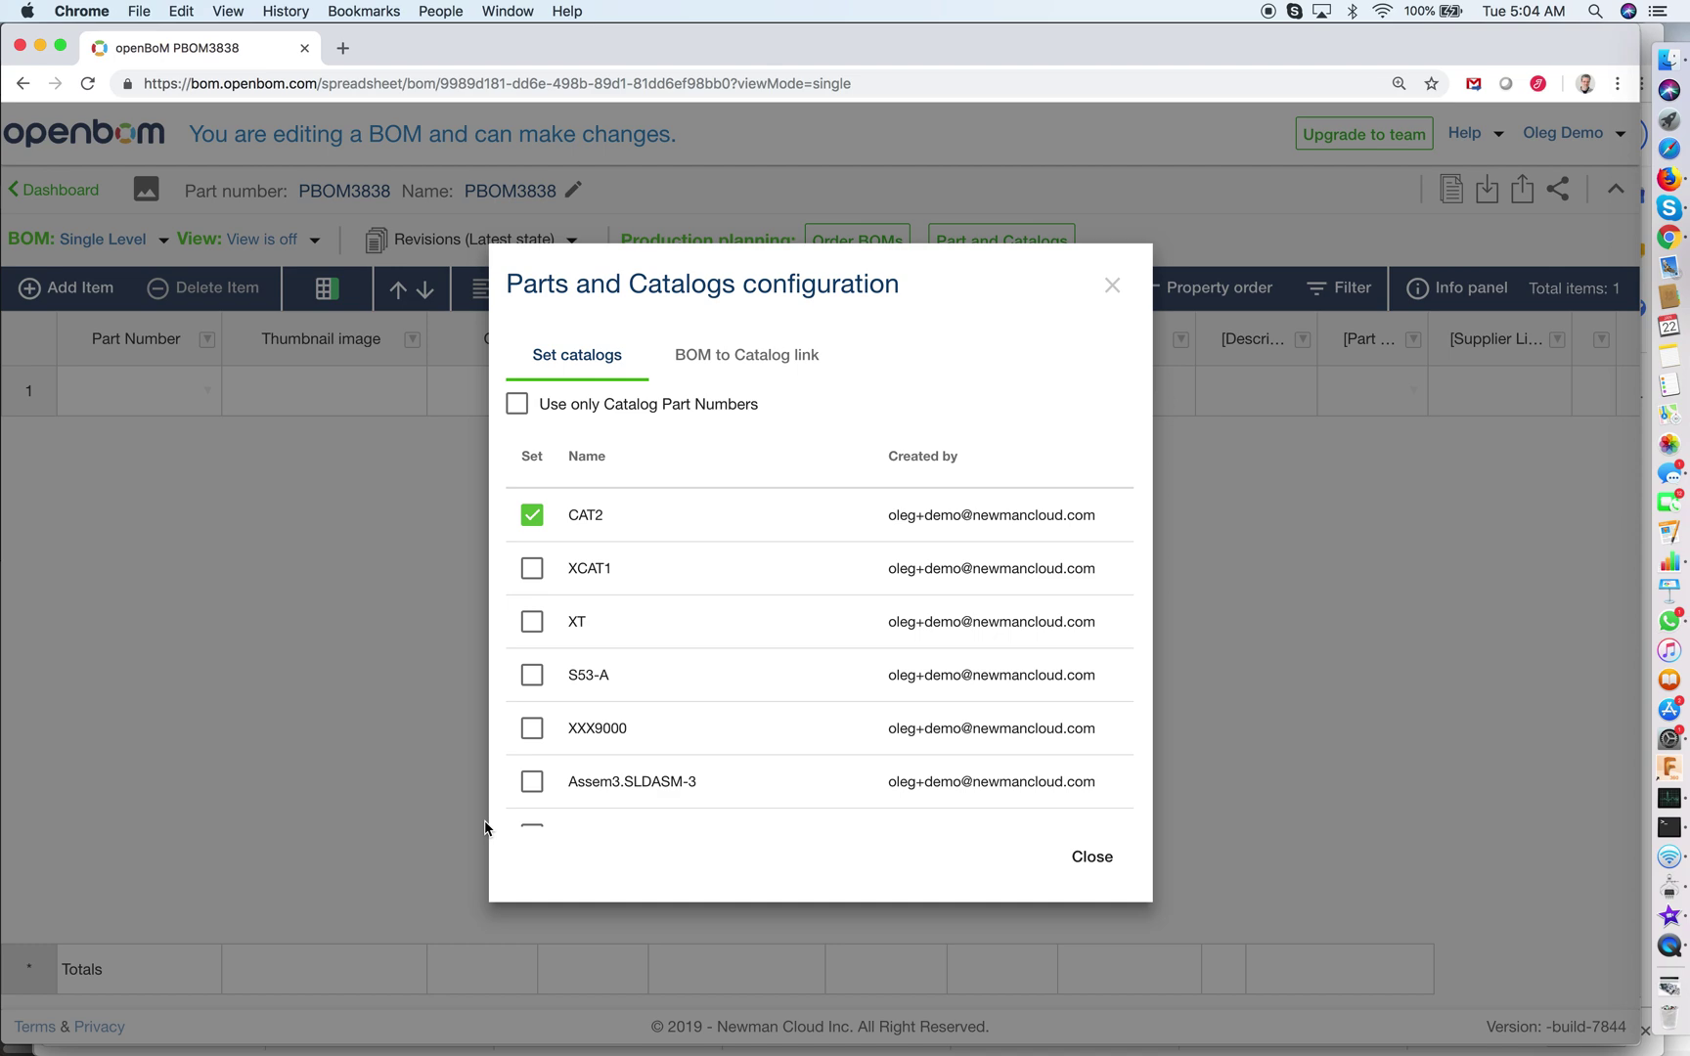
{"action": "left_click", "coordinate": [485, 825]}
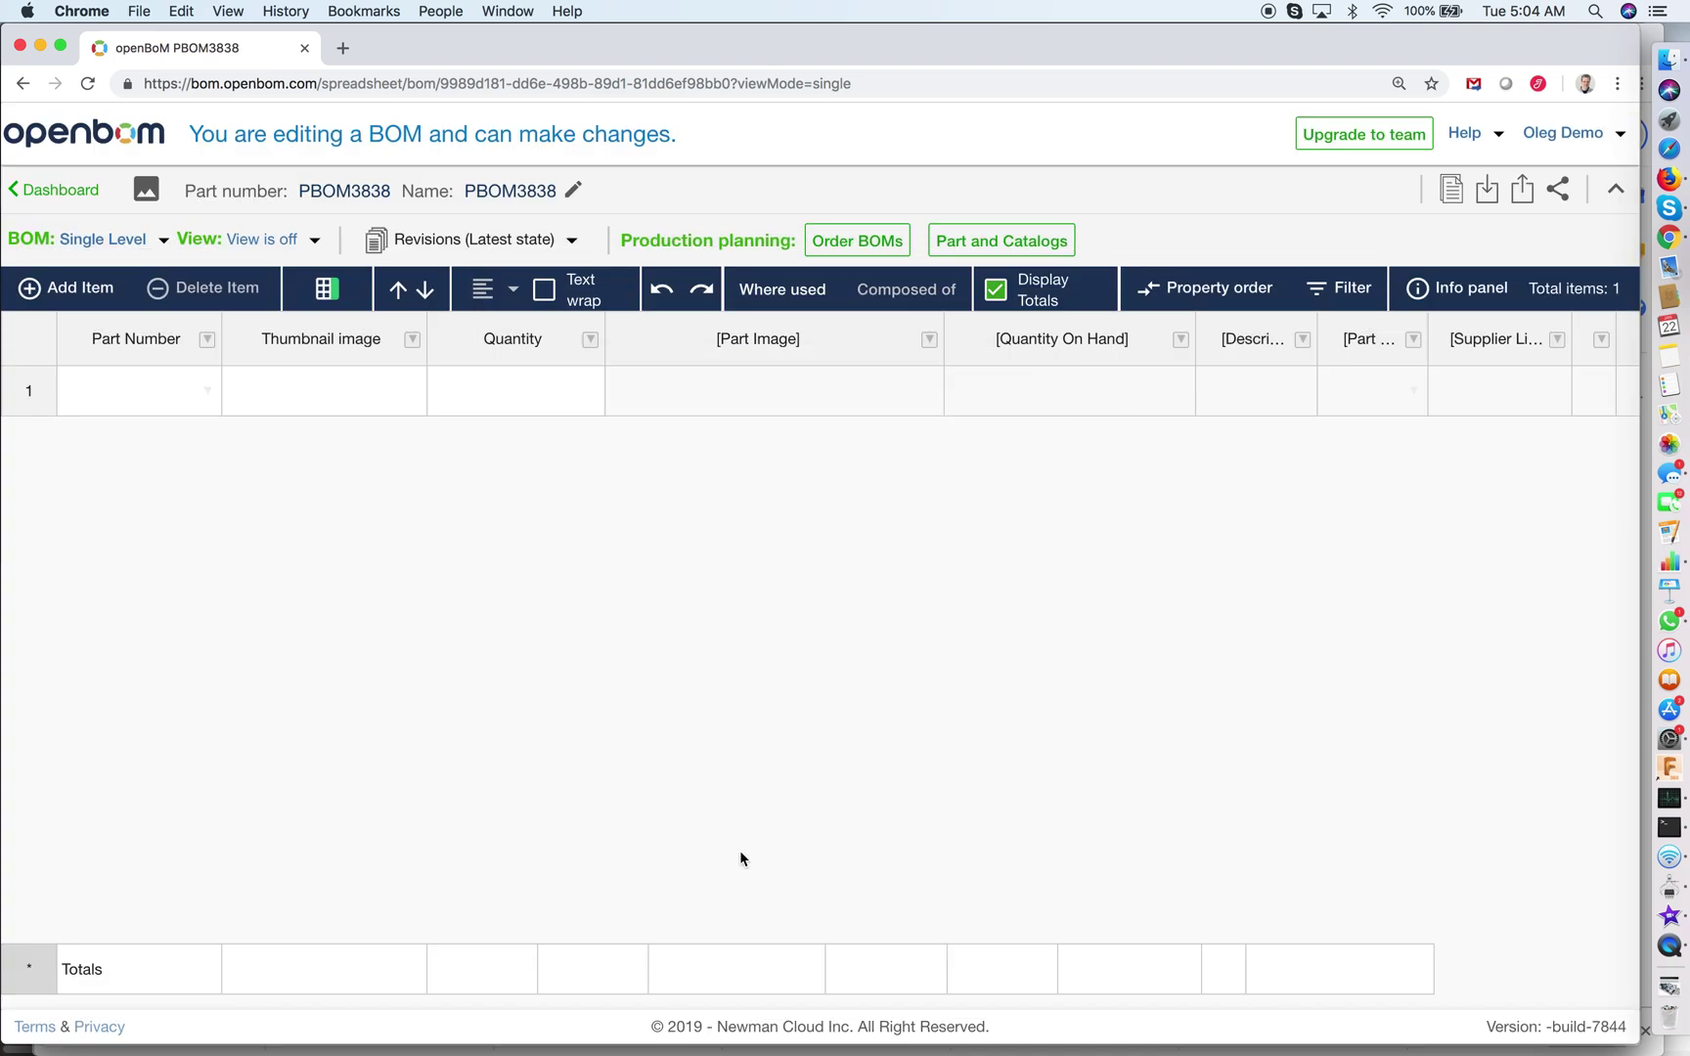
- Narrow the Quantity and Part Image columns and widen the Cost column
{"action": "left_click_drag", "start_coordinate": [605, 343], "coordinate": [517, 338]}
{"action": "left_click_drag", "start_coordinate": [852, 313], "coordinate": [772, 313]}
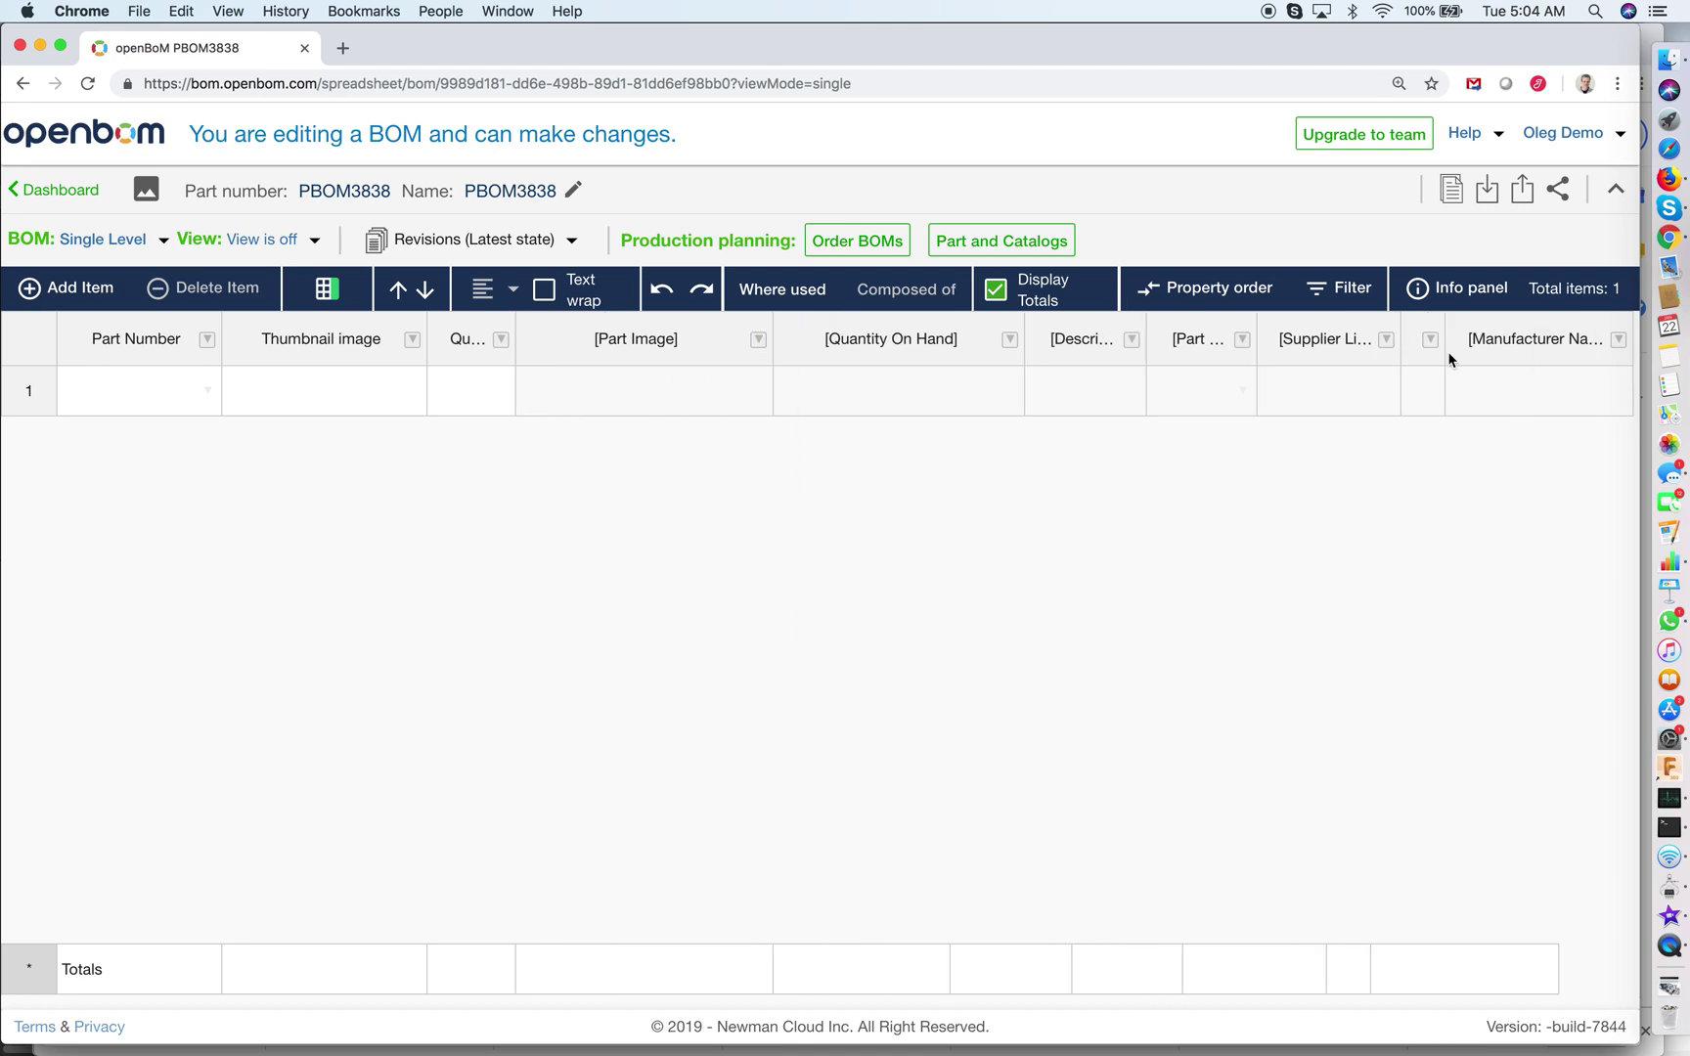
{"action": "left_click_drag", "start_coordinate": [1446, 342], "coordinate": [1500, 342]}
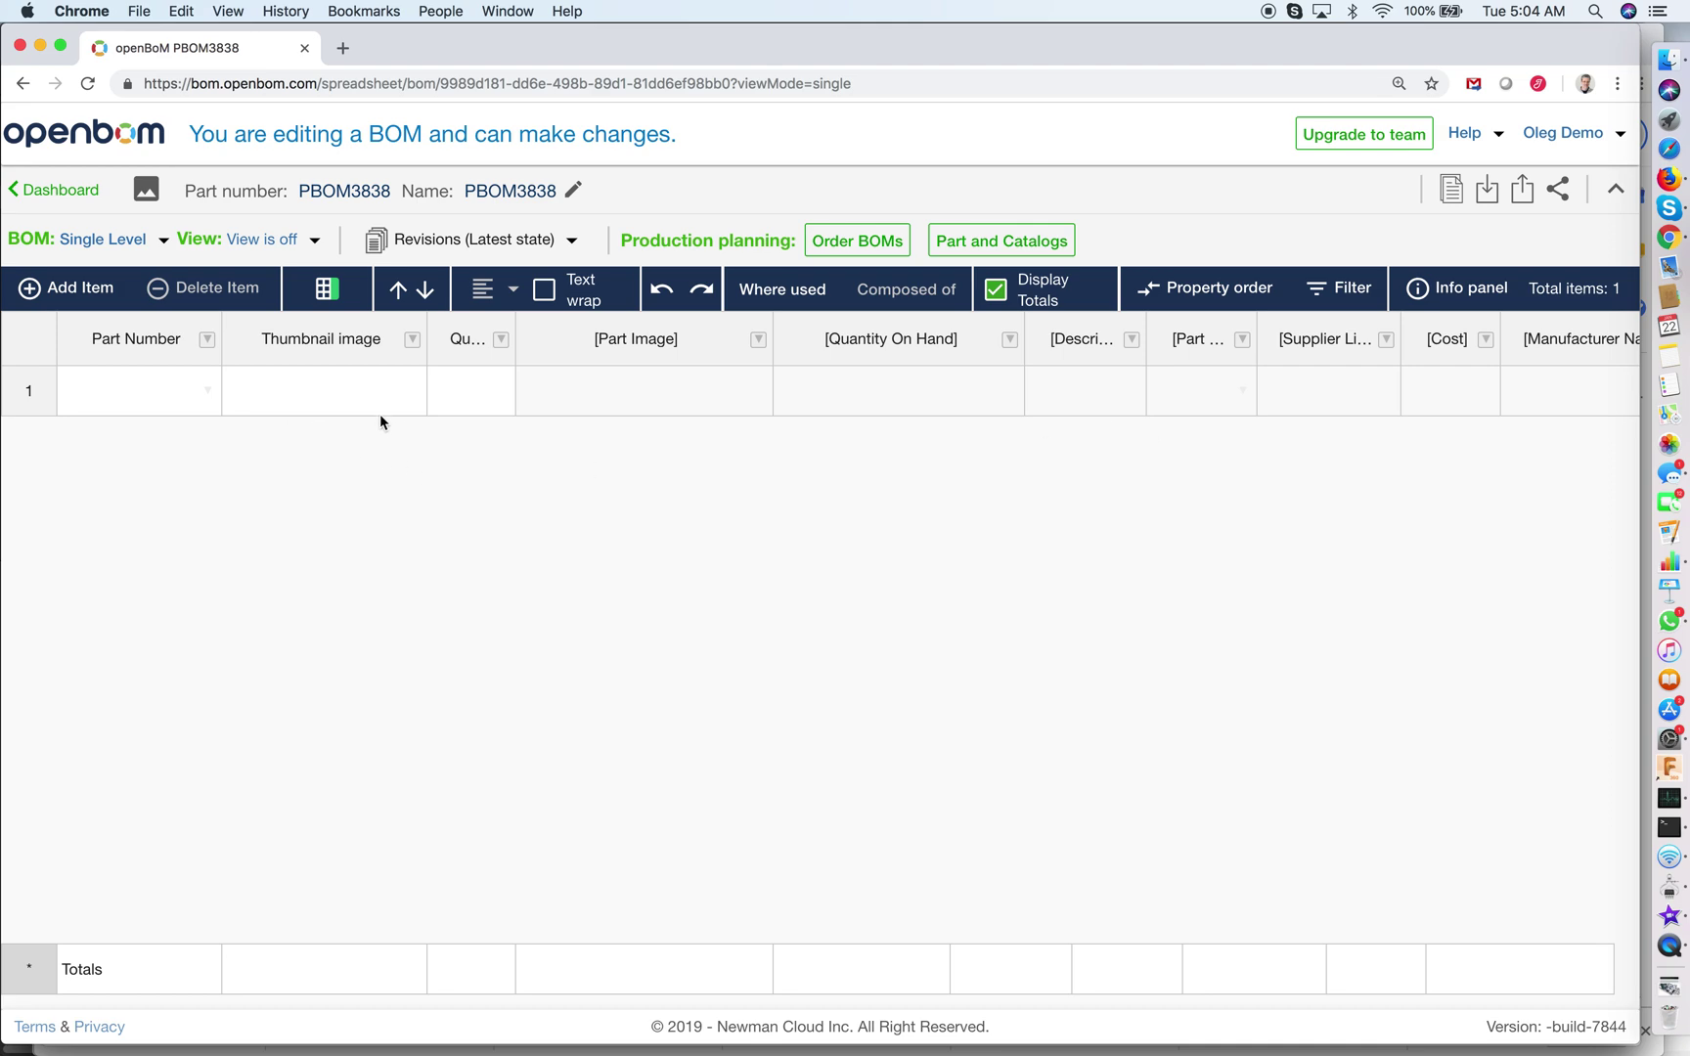
- Remove the Thumbnail image column, then widen Part Image and Cost so headers read fully
{"action": "left_click", "coordinate": [335, 394]}
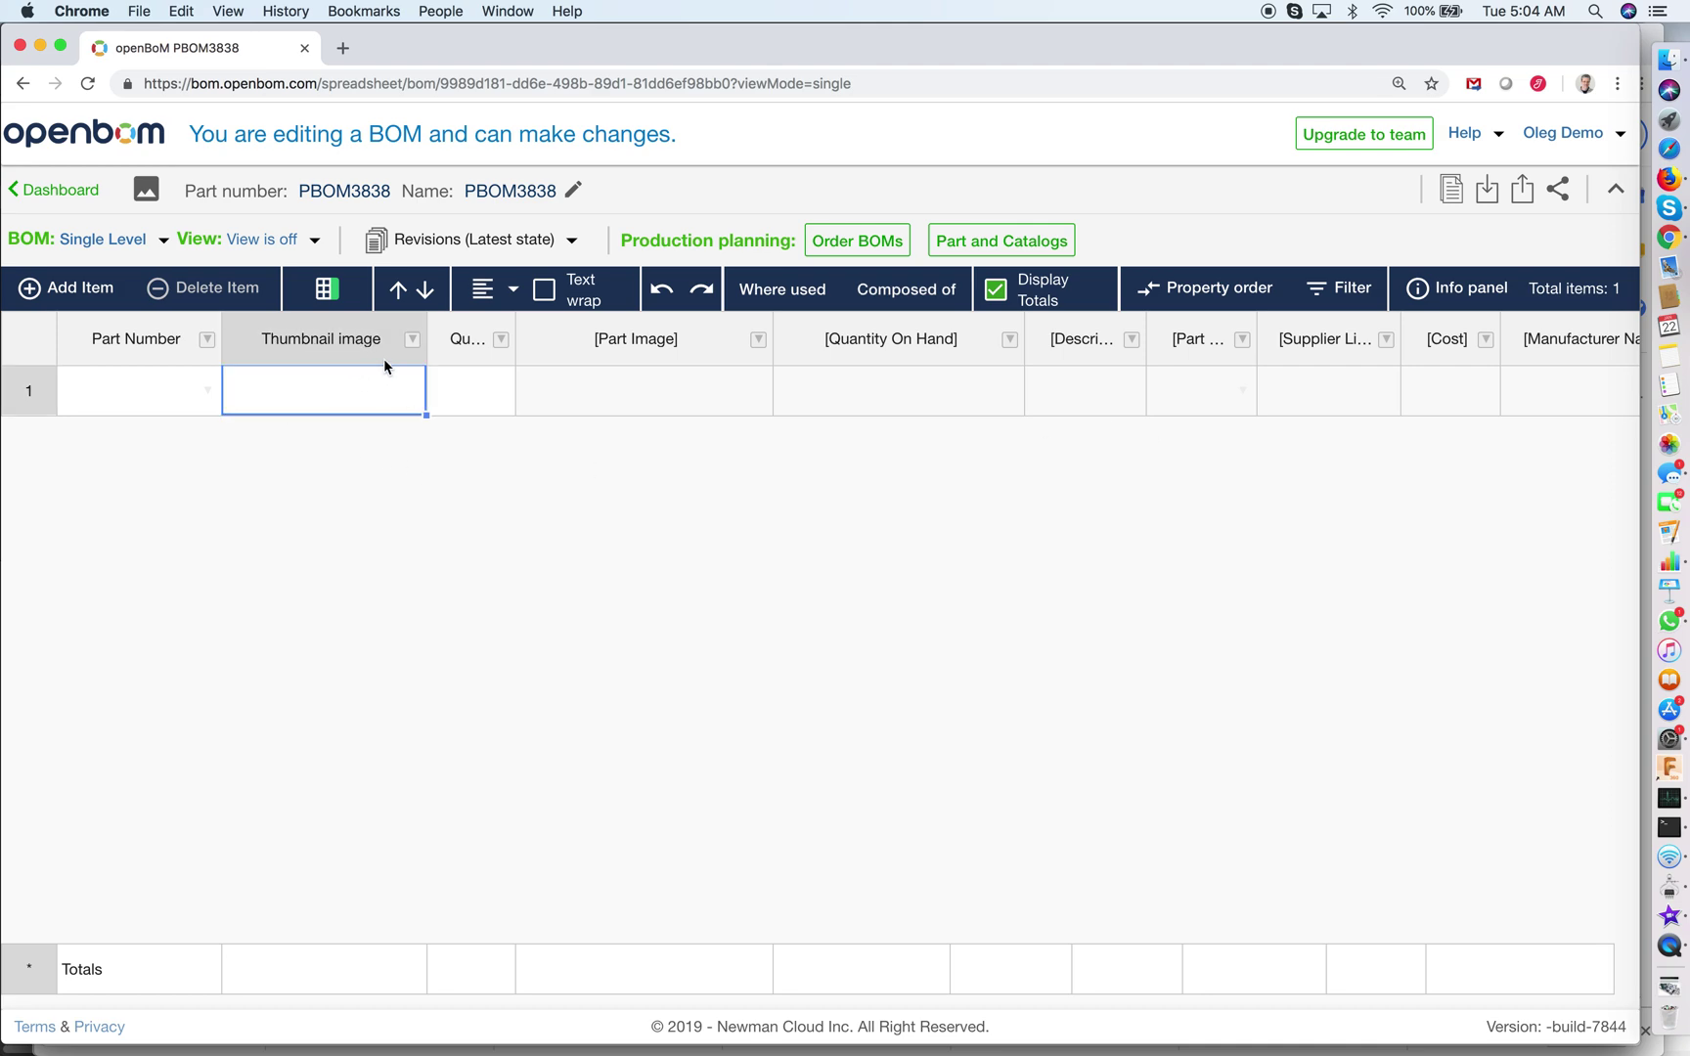
{"action": "left_click", "coordinate": [411, 340]}
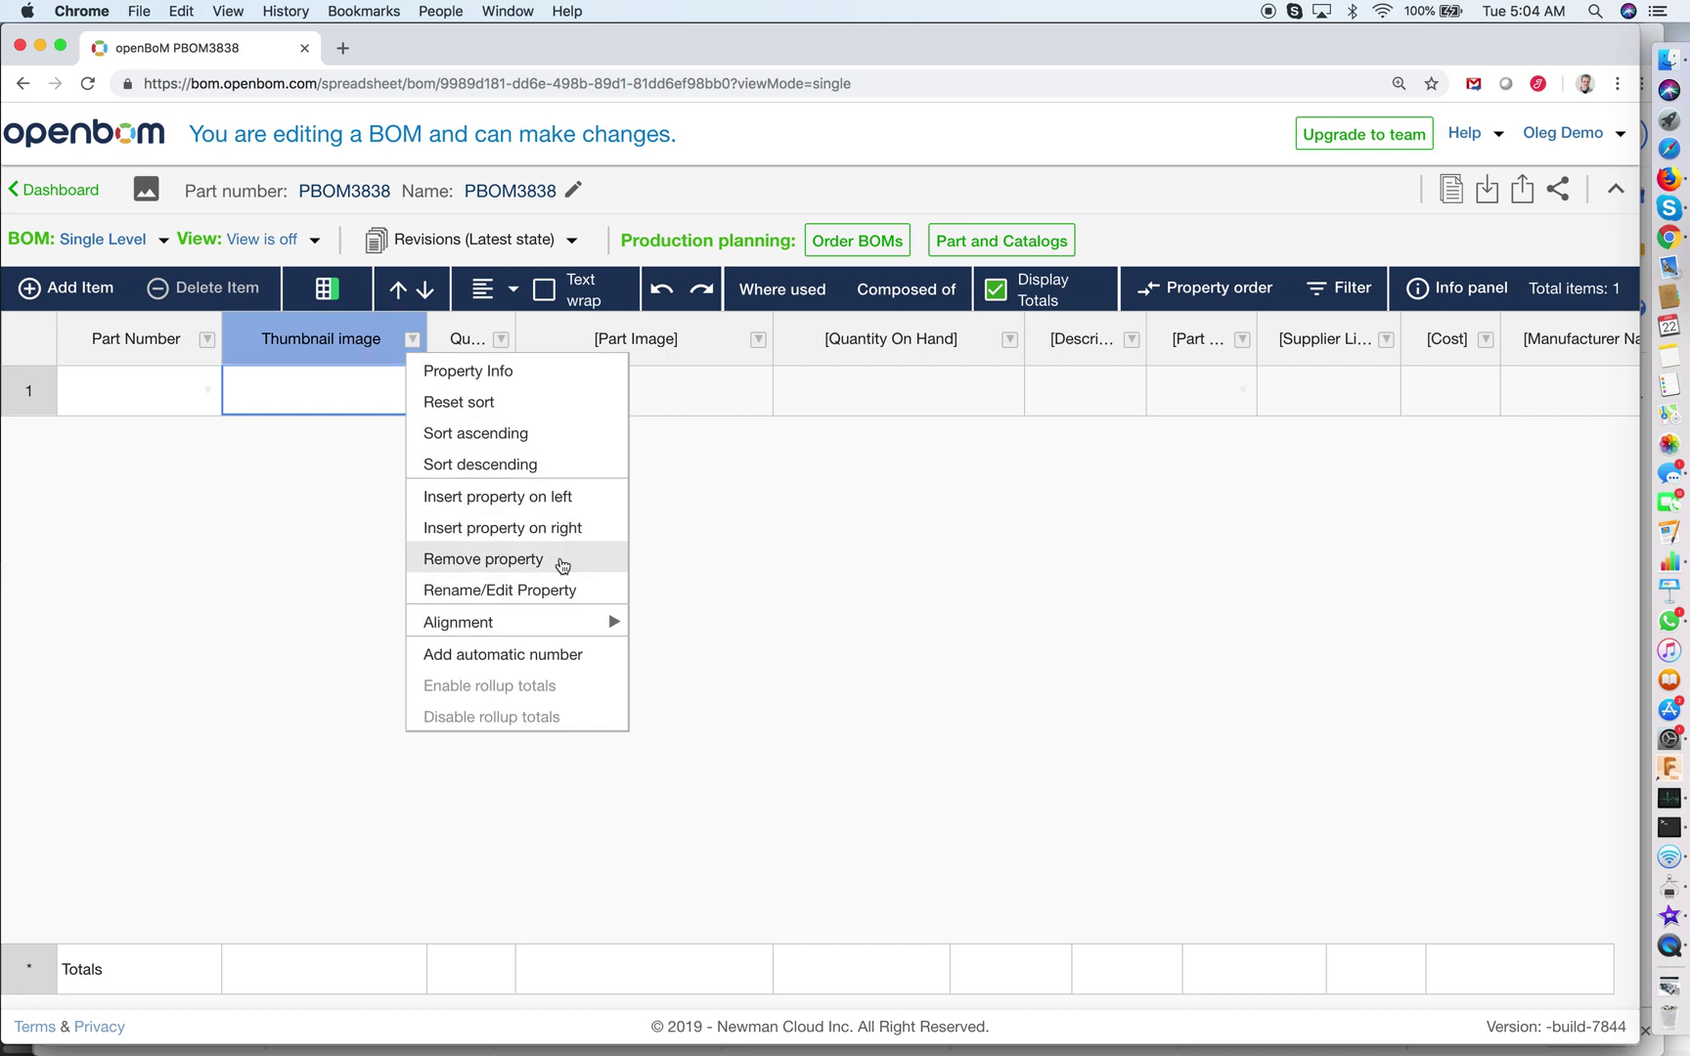
{"action": "left_click", "coordinate": [559, 558]}
{"action": "left_click", "coordinate": [791, 617]}
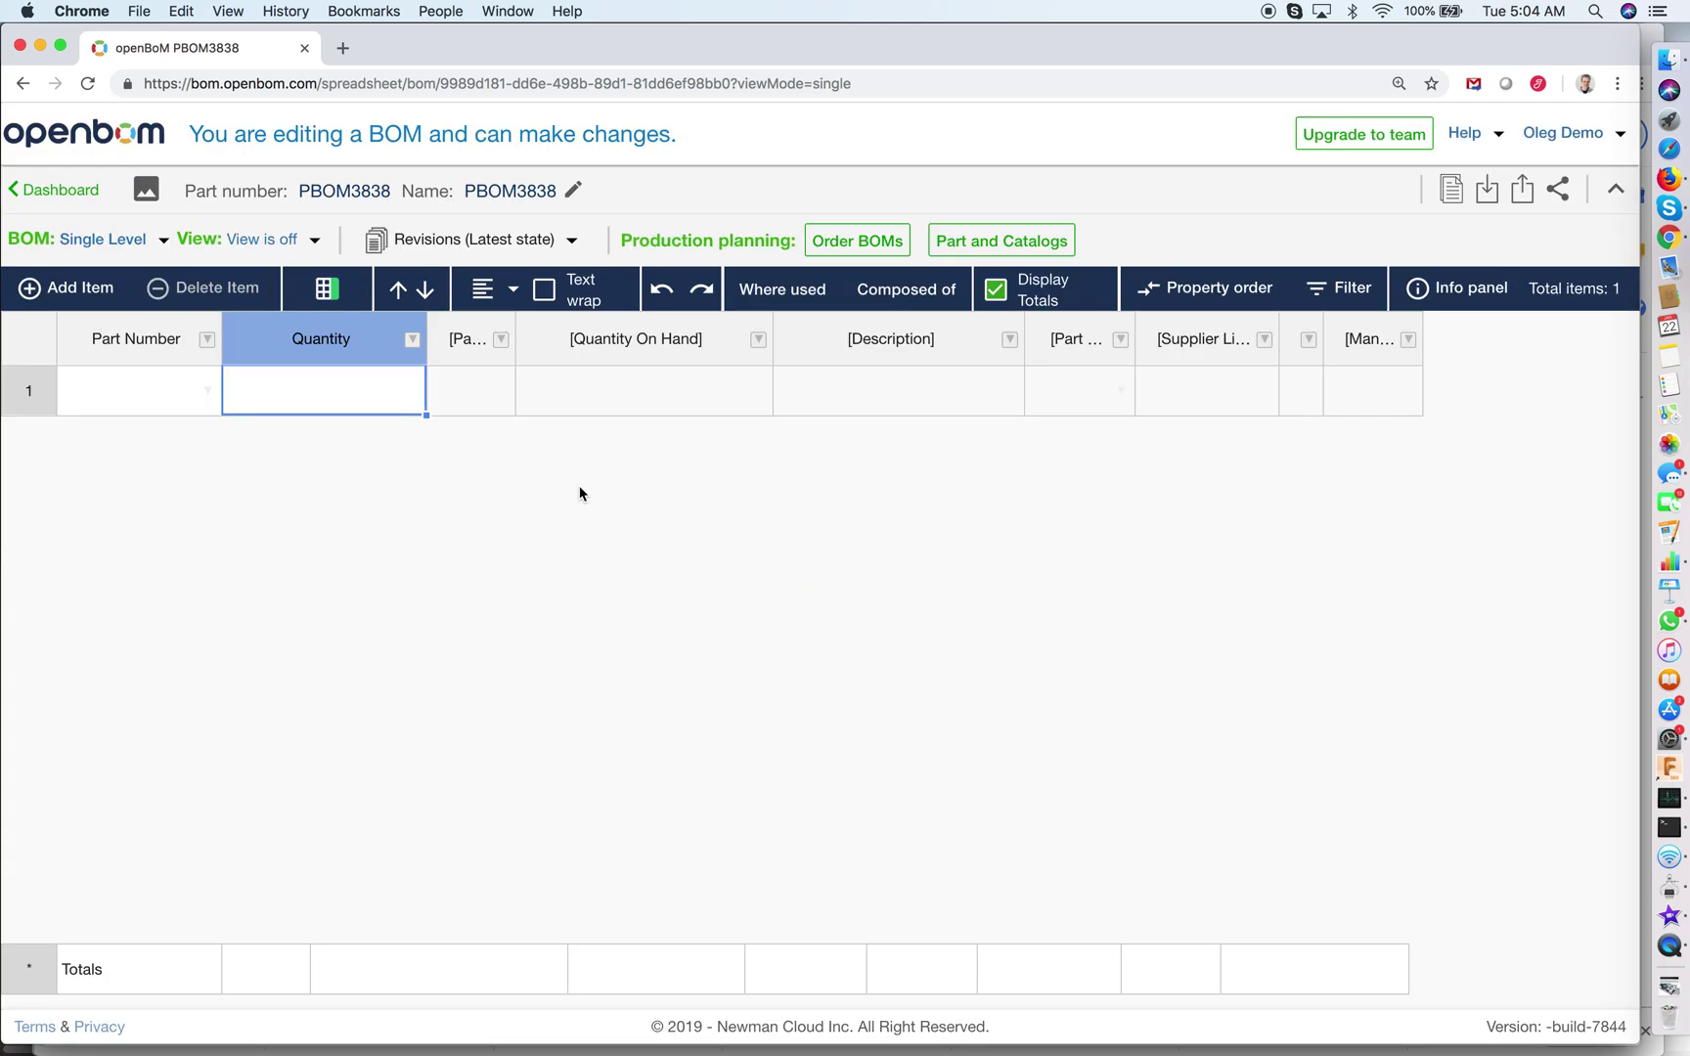
{"action": "left_click_drag", "start_coordinate": [510, 328], "coordinate": [563, 342]}
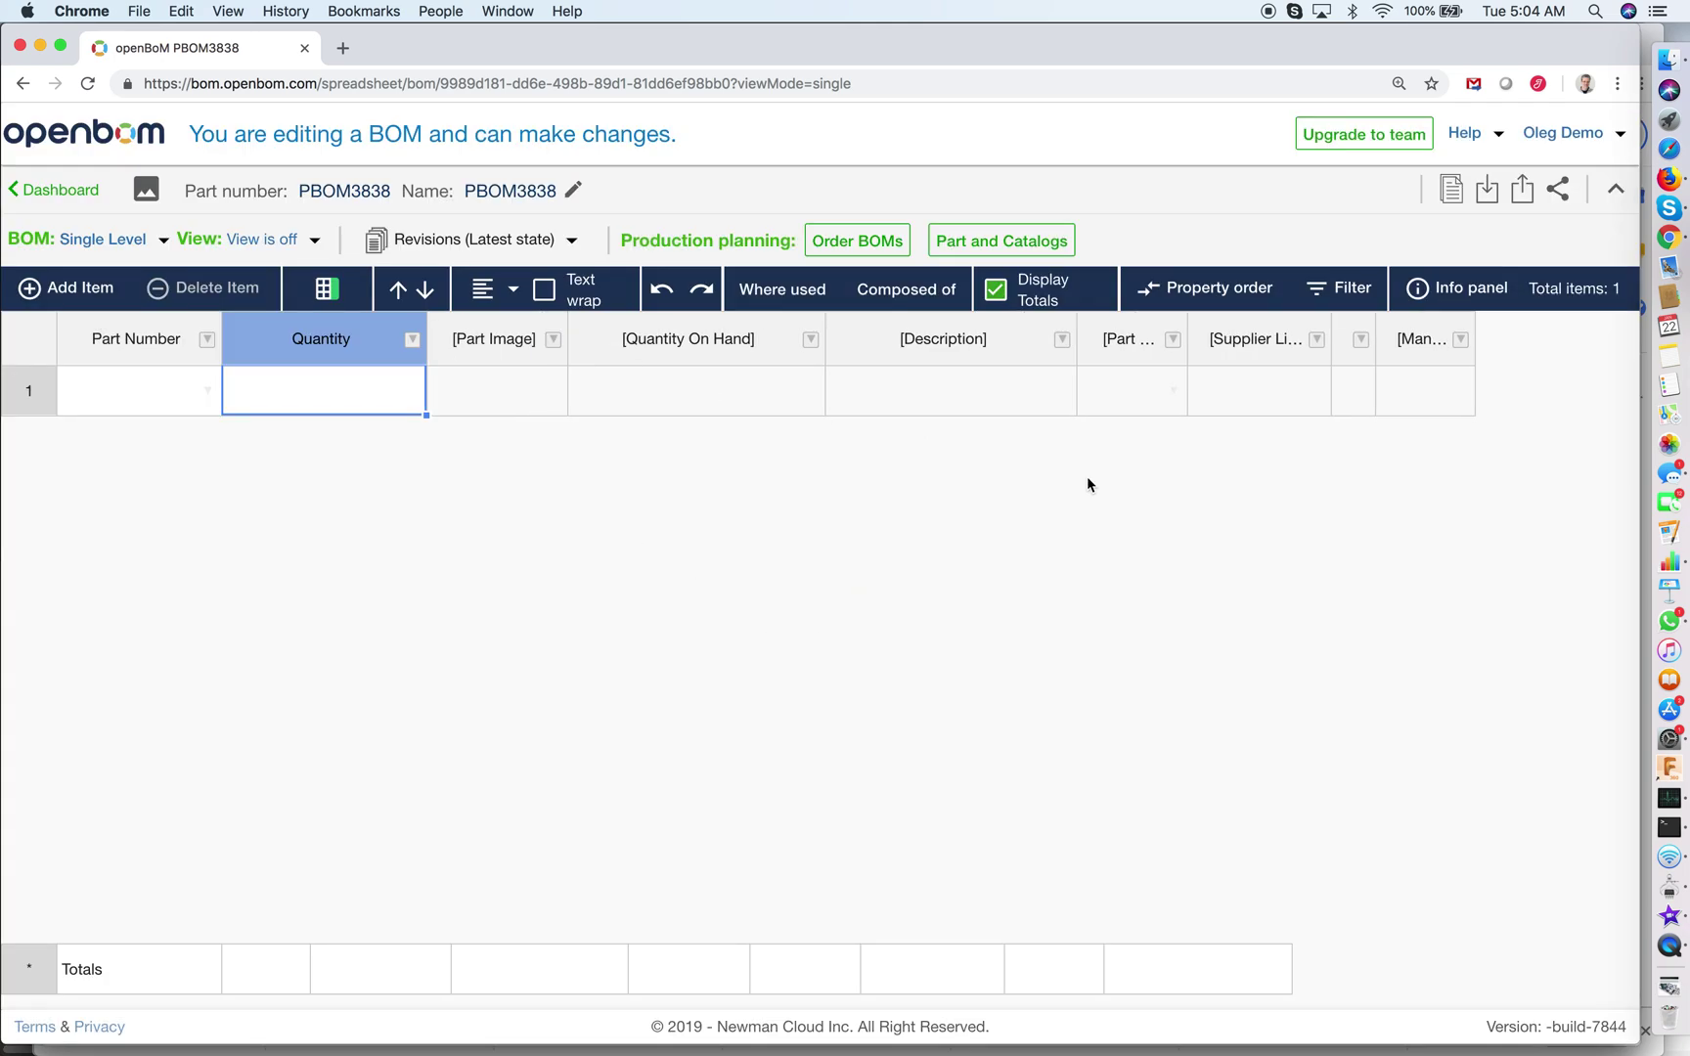
{"action": "left_click_drag", "start_coordinate": [1379, 345], "coordinate": [1444, 344]}
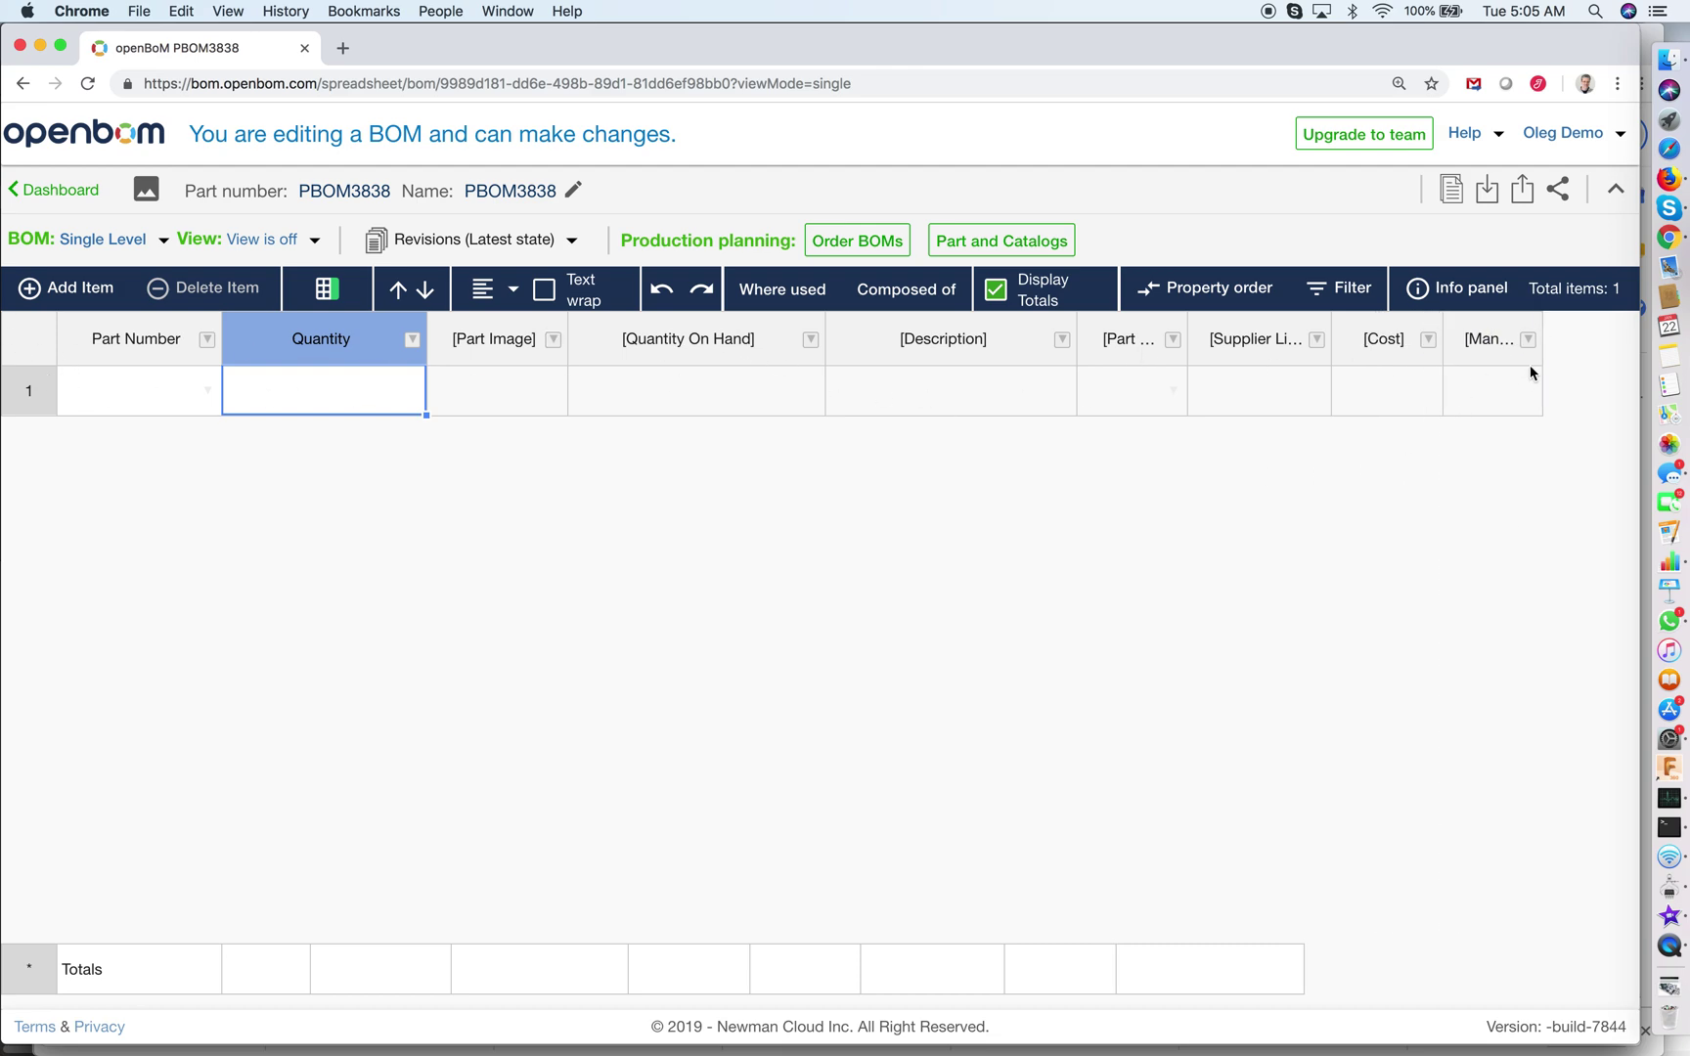
- Fill row 1 with catalog part CAT2-2 (Pump Shaft, 10.2, Home MFG) and narrow the Part State column
{"action": "left_click", "coordinate": [204, 387]}
{"action": "scroll", "coordinate": [195, 450], "scroll_direction": "down", "scroll_amount": 2}
{"action": "scroll", "coordinate": [148, 486], "scroll_direction": "up", "scroll_amount": 2}
{"action": "scroll", "coordinate": [148, 486], "scroll_direction": "down", "scroll_amount": 2}
{"action": "scroll", "coordinate": [148, 486], "scroll_direction": "up", "scroll_amount": 2}
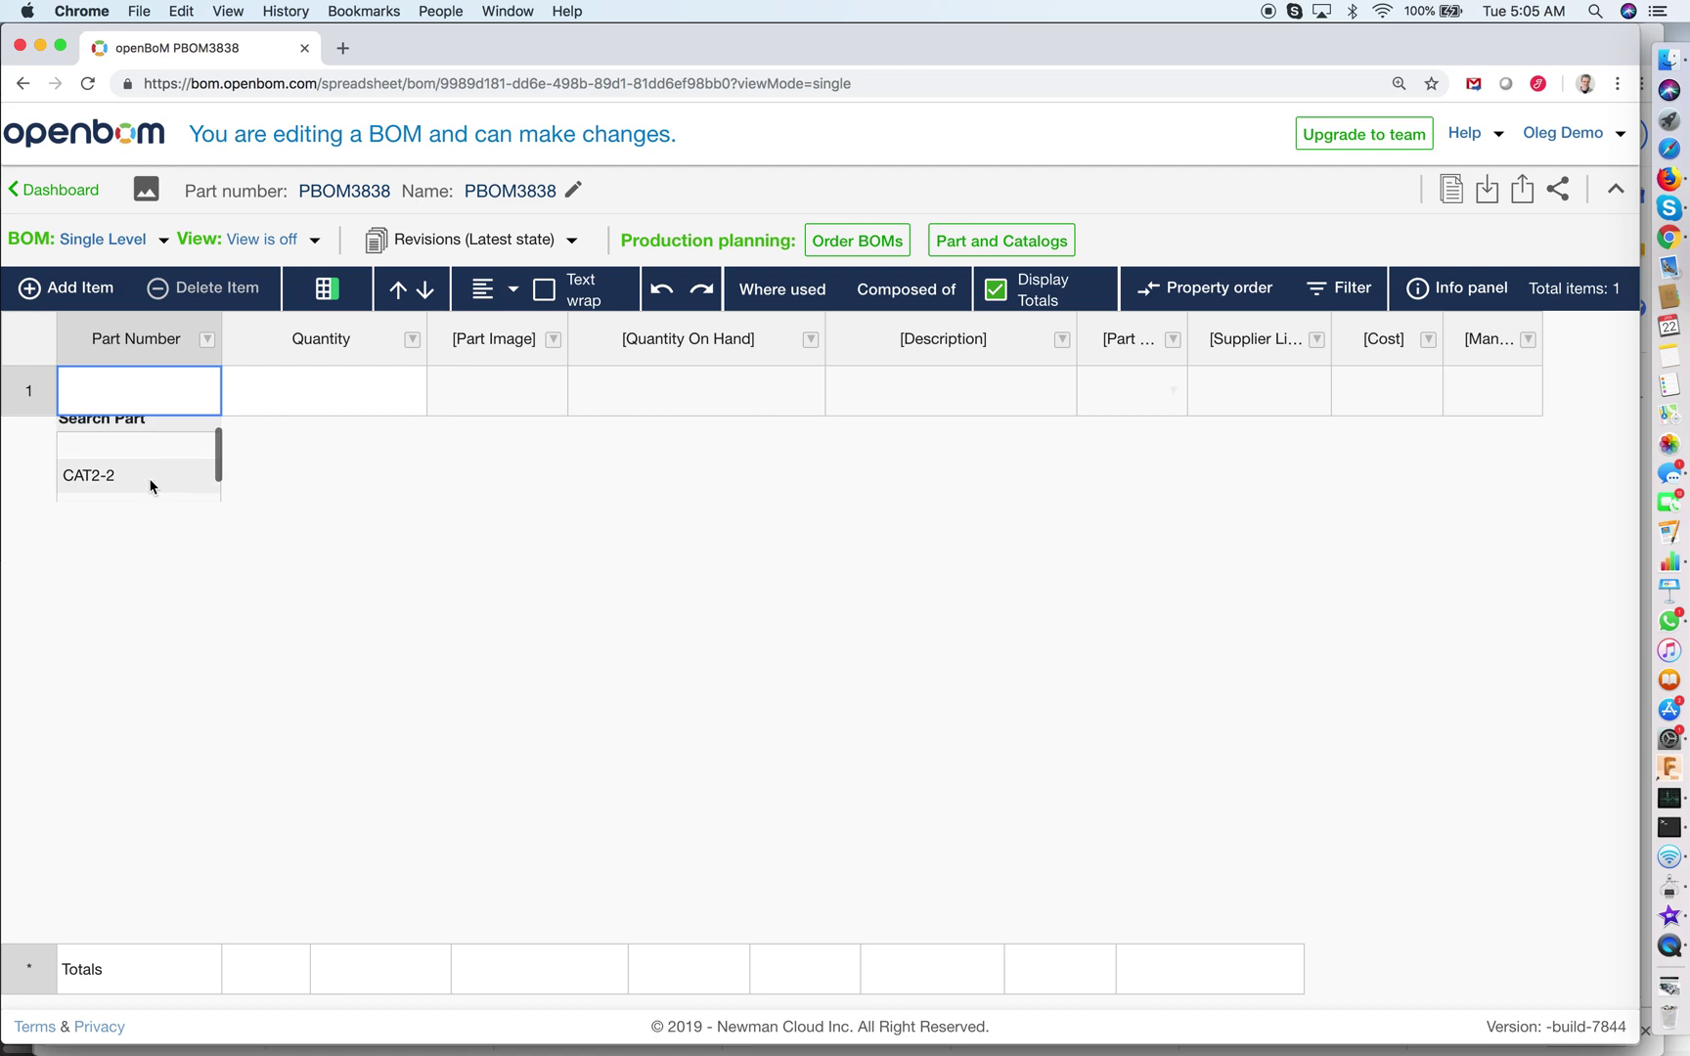
{"action": "scroll", "coordinate": [143, 474], "scroll_direction": "down", "scroll_amount": 2}
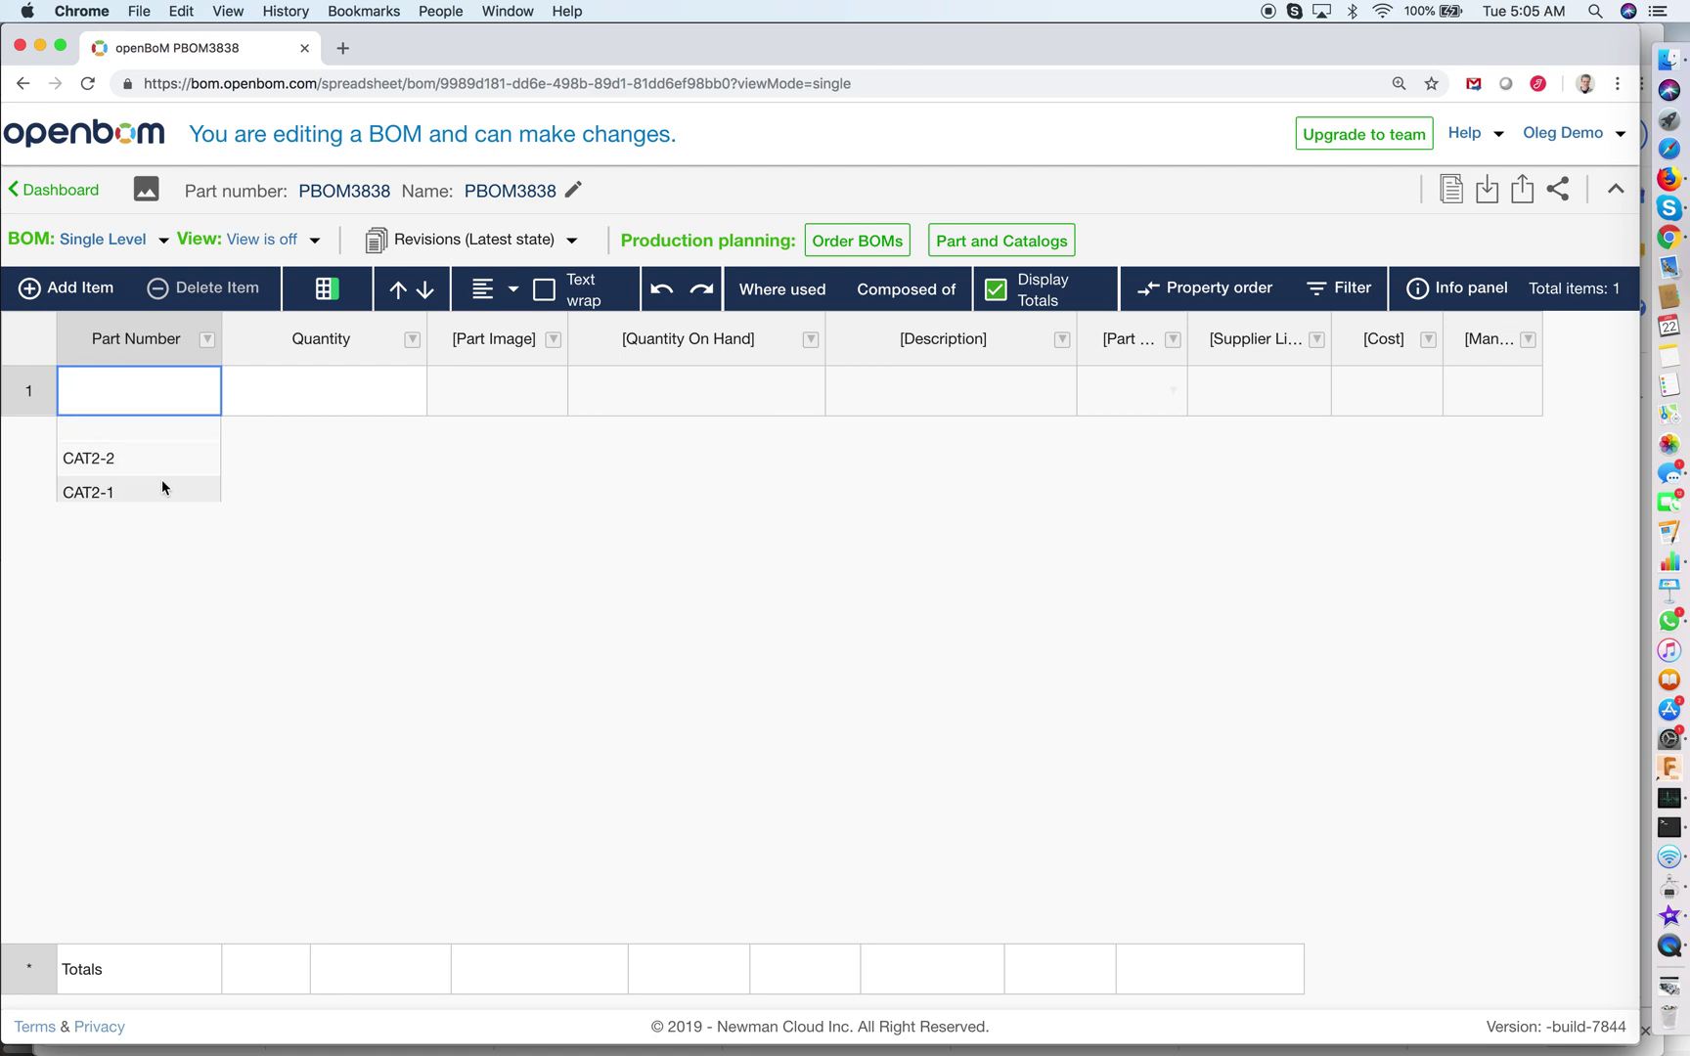
{"action": "scroll", "coordinate": [166, 474], "scroll_direction": "up", "scroll_amount": 2}
{"action": "left_click", "coordinate": [159, 477]}
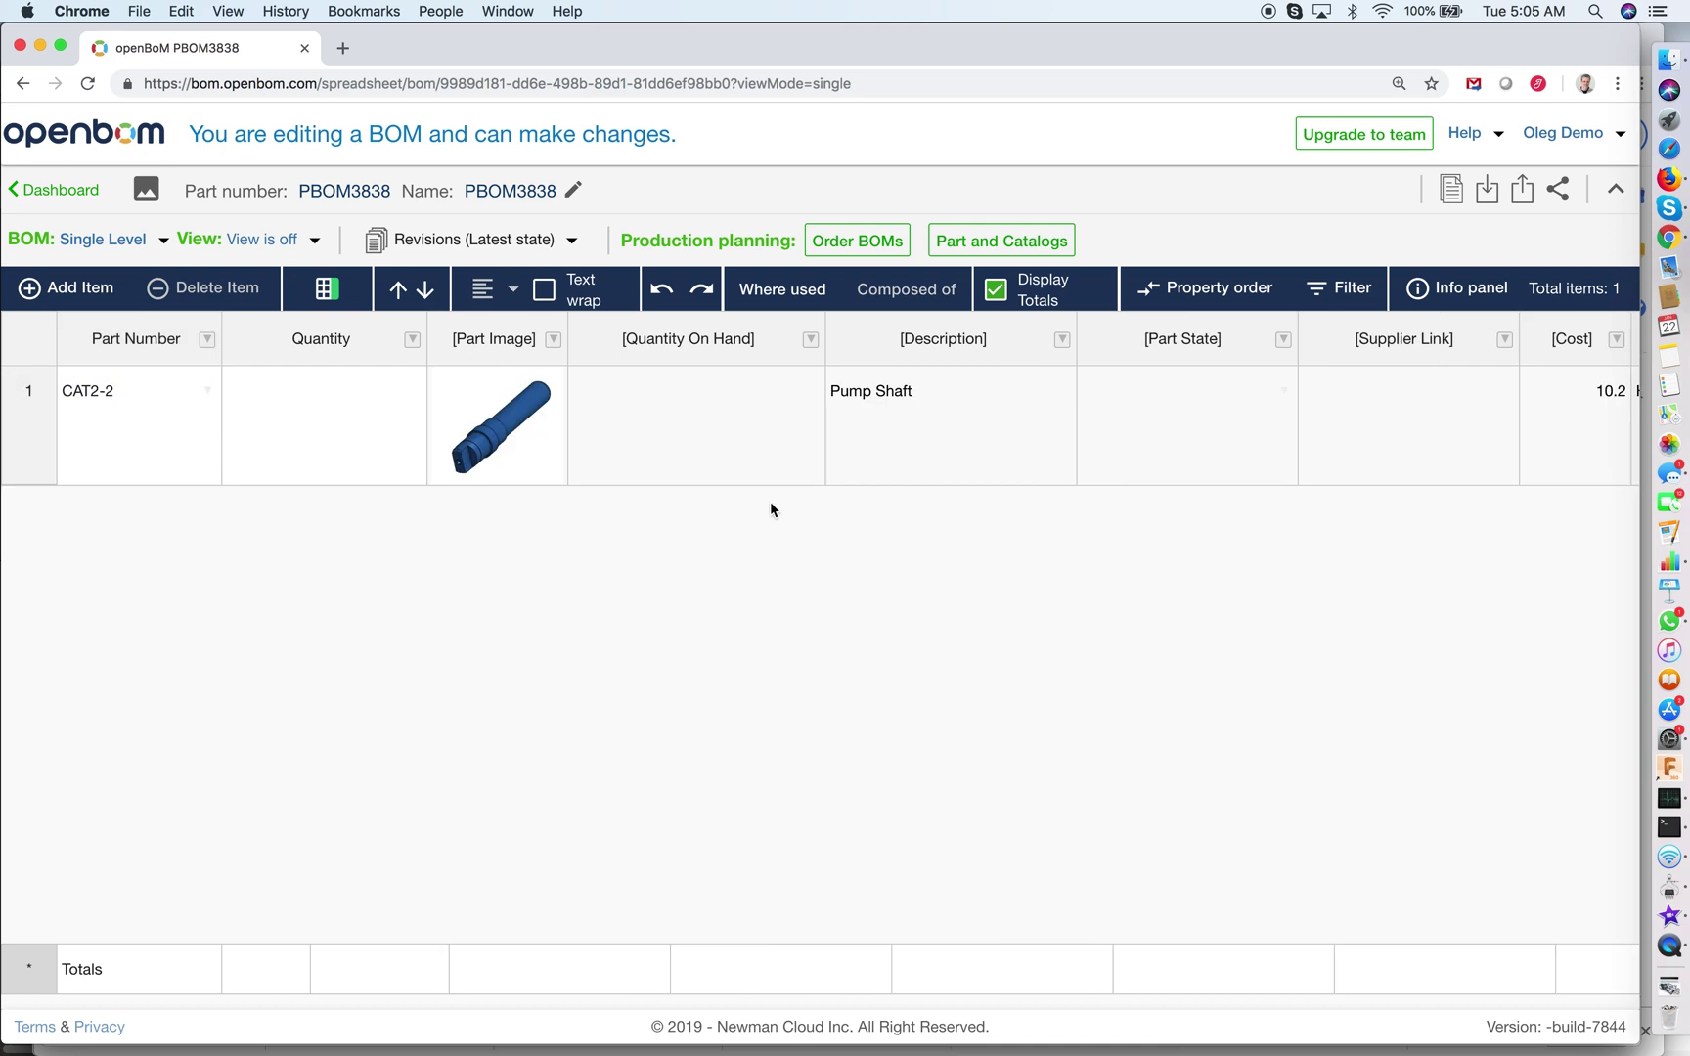
{"action": "left_click_drag", "start_coordinate": [1290, 337], "coordinate": [1207, 339]}
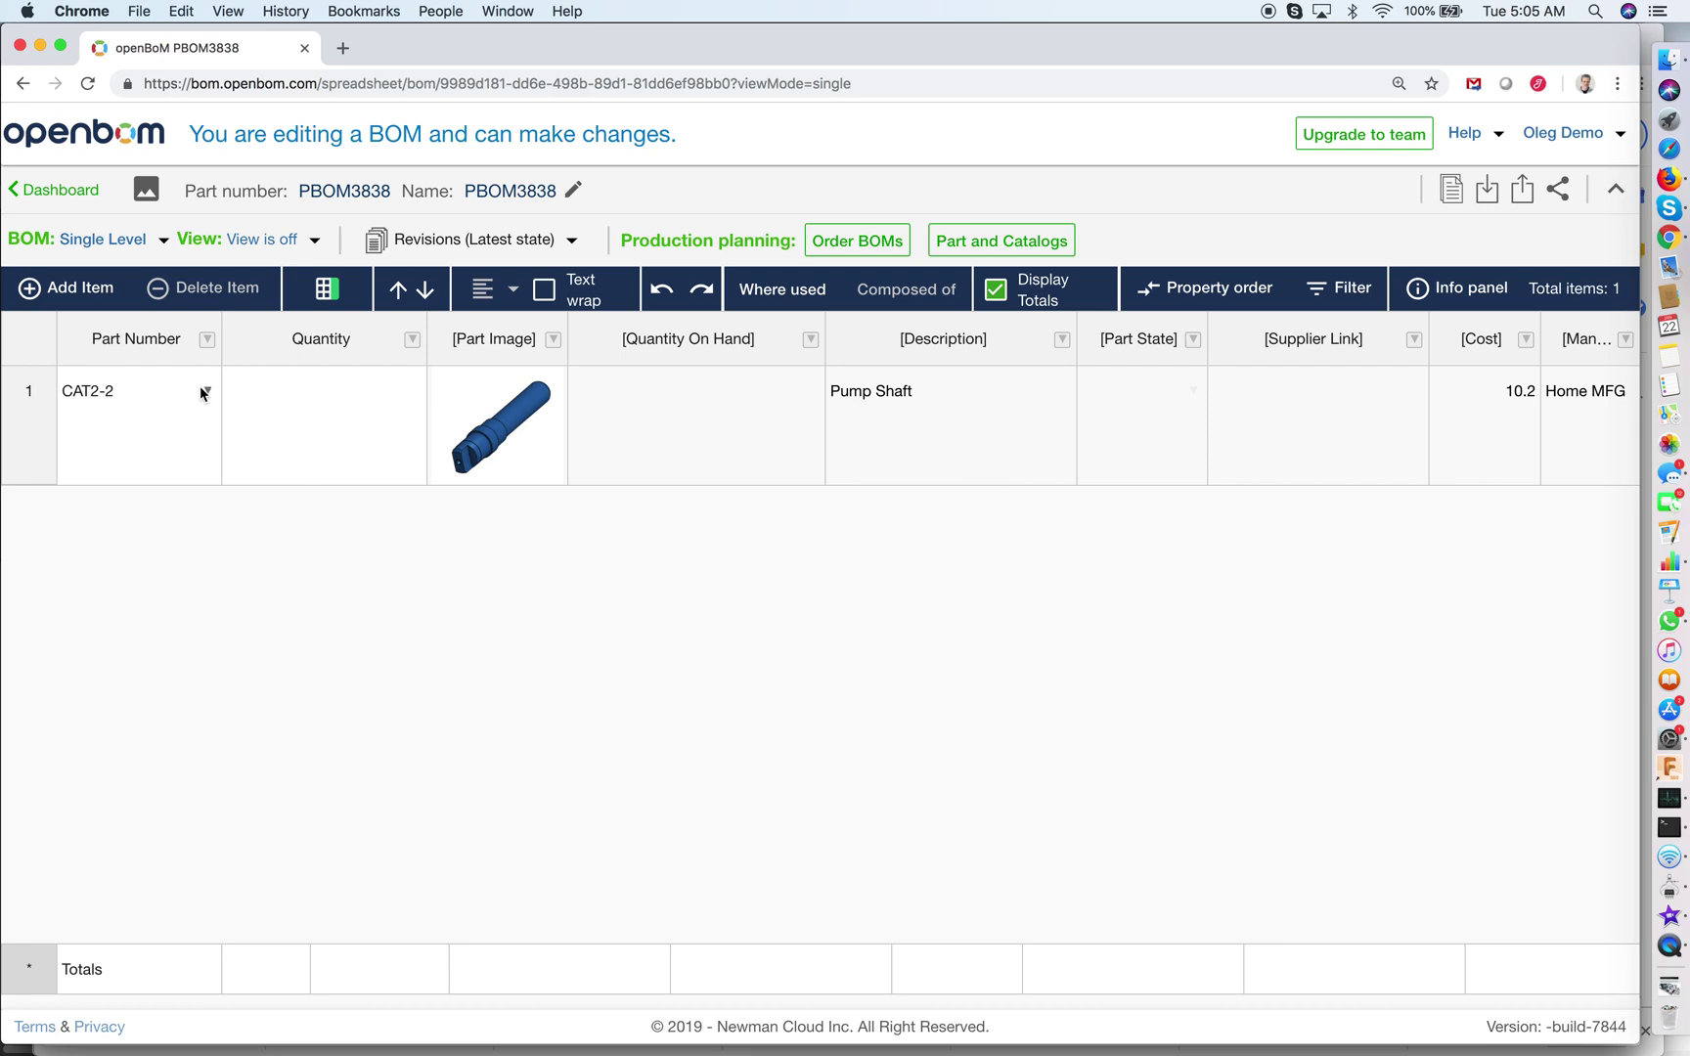
- Add a new top row and insert catalog part CAT2-1, the Pump Body costing 20.4, from part search
{"action": "left_click", "coordinate": [81, 290]}
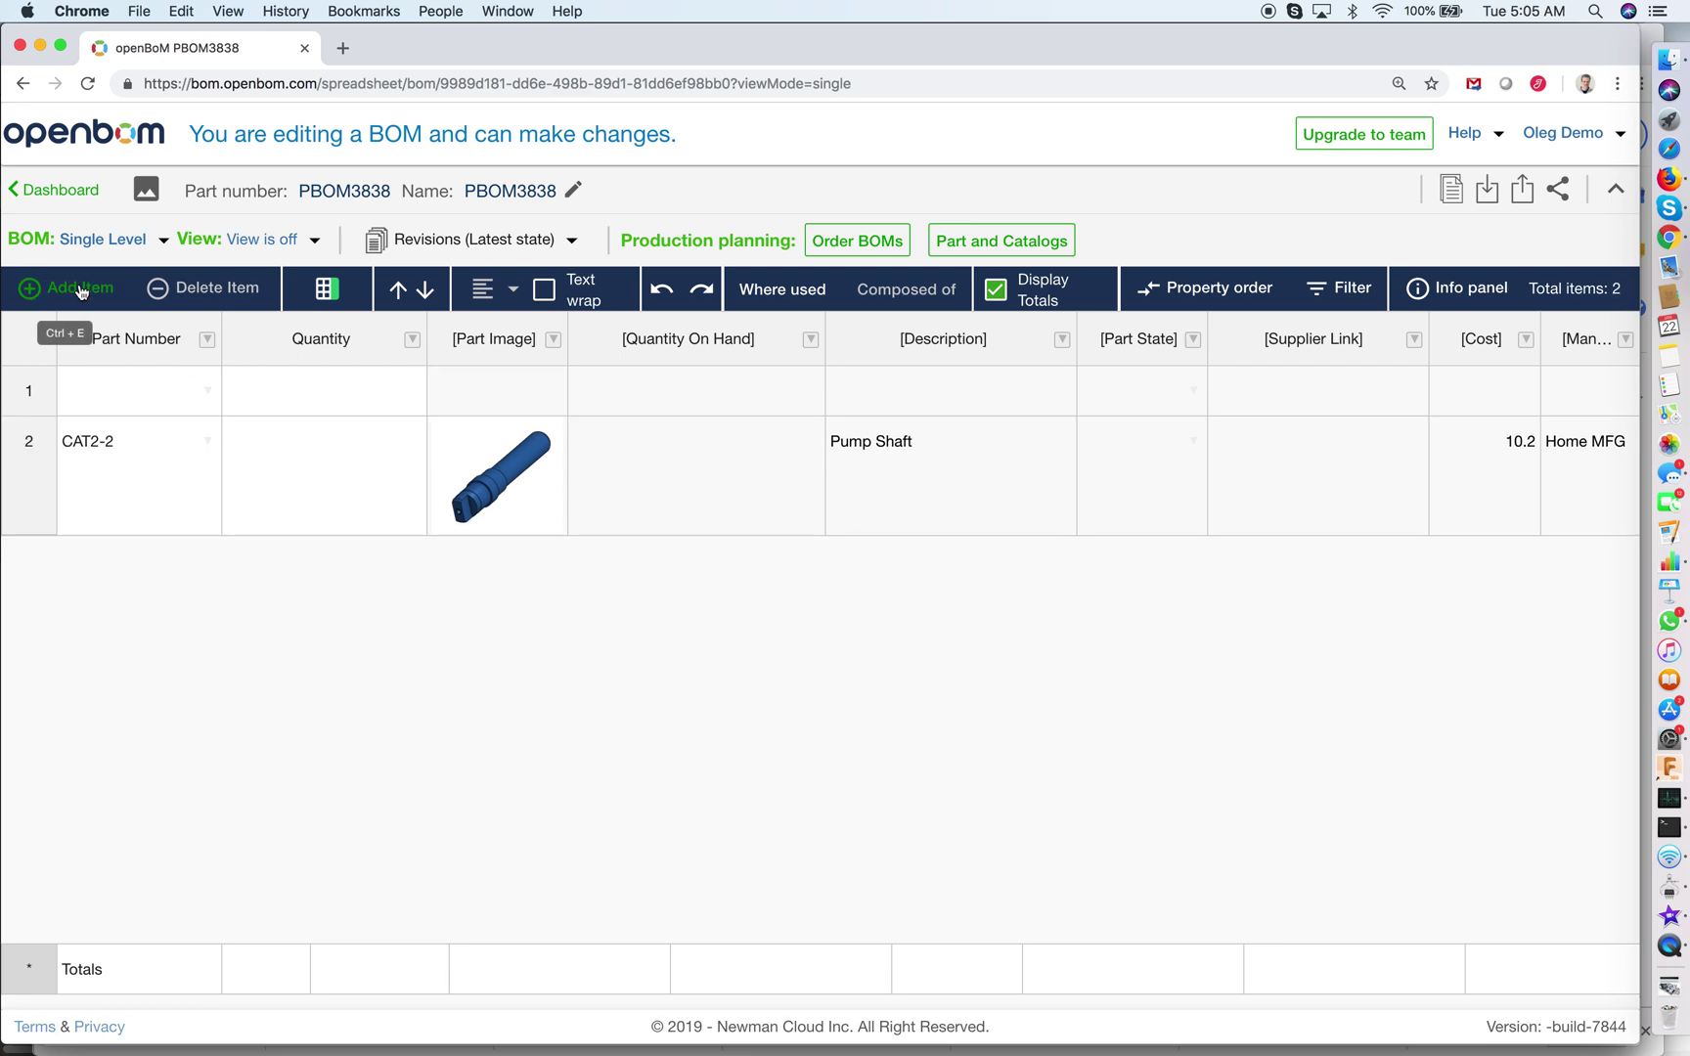
{"action": "left_click", "coordinate": [210, 386]}
{"action": "left_click", "coordinate": [140, 433]}
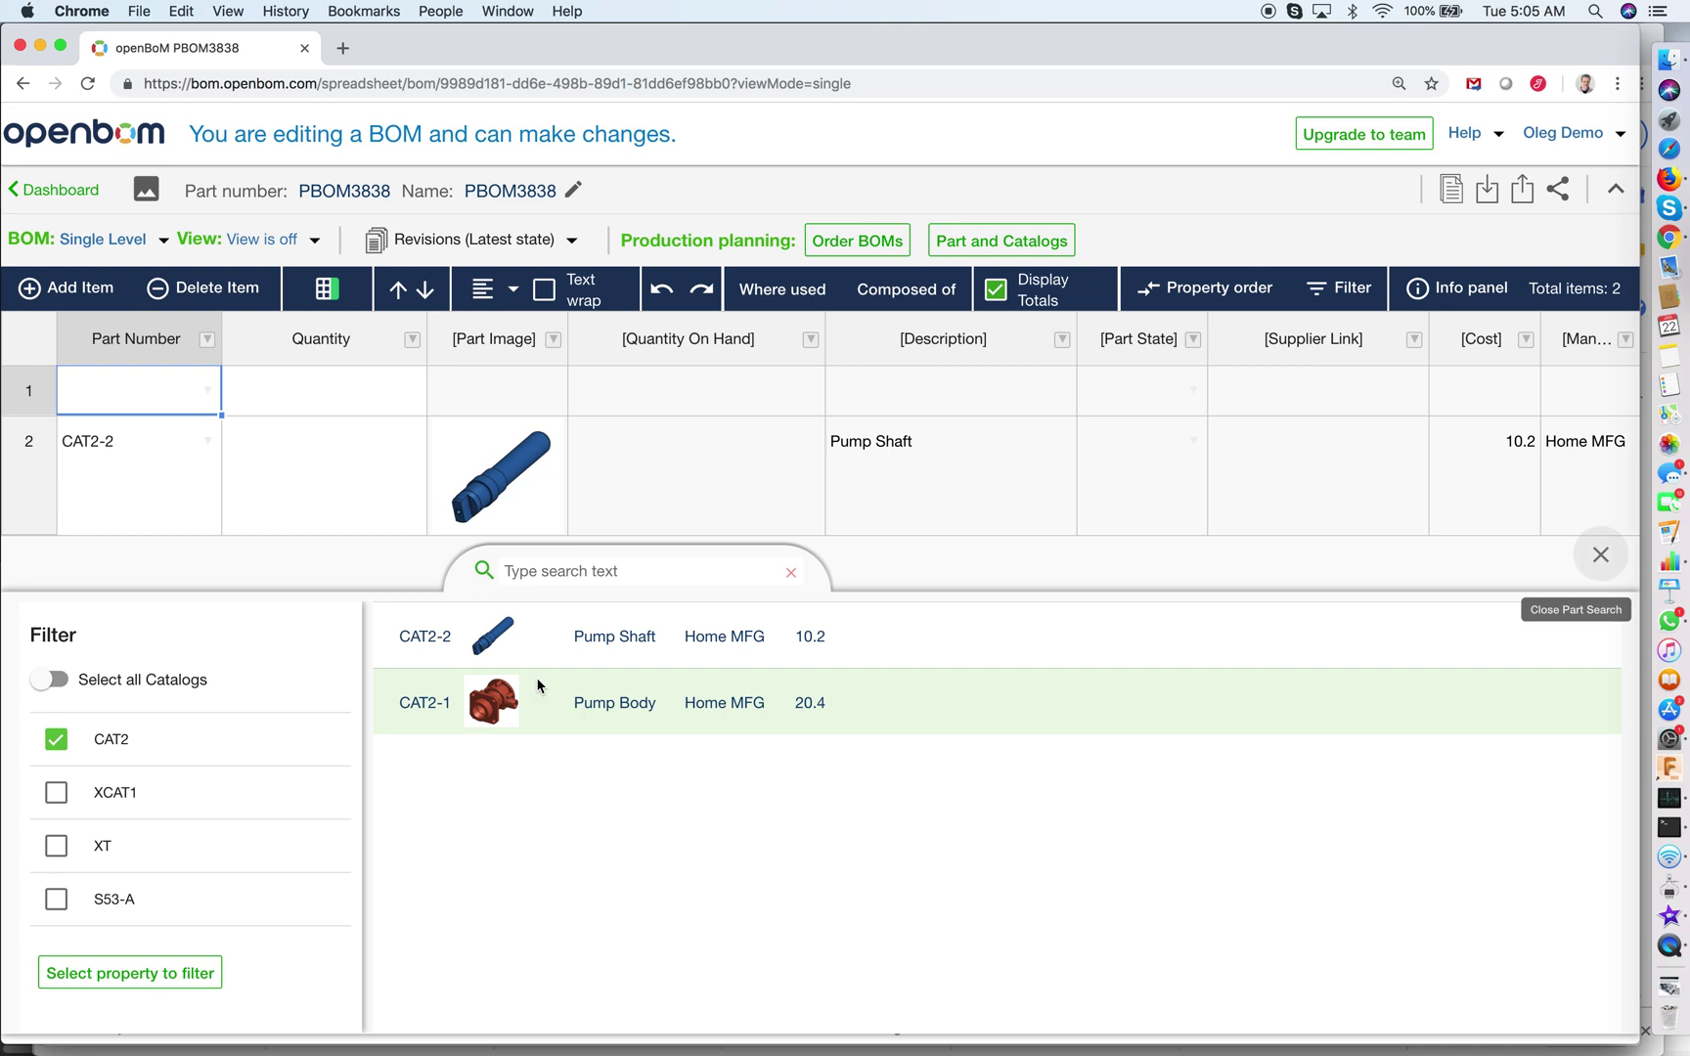
{"action": "left_click", "coordinate": [758, 702]}
{"action": "left_click", "coordinate": [1451, 644]}
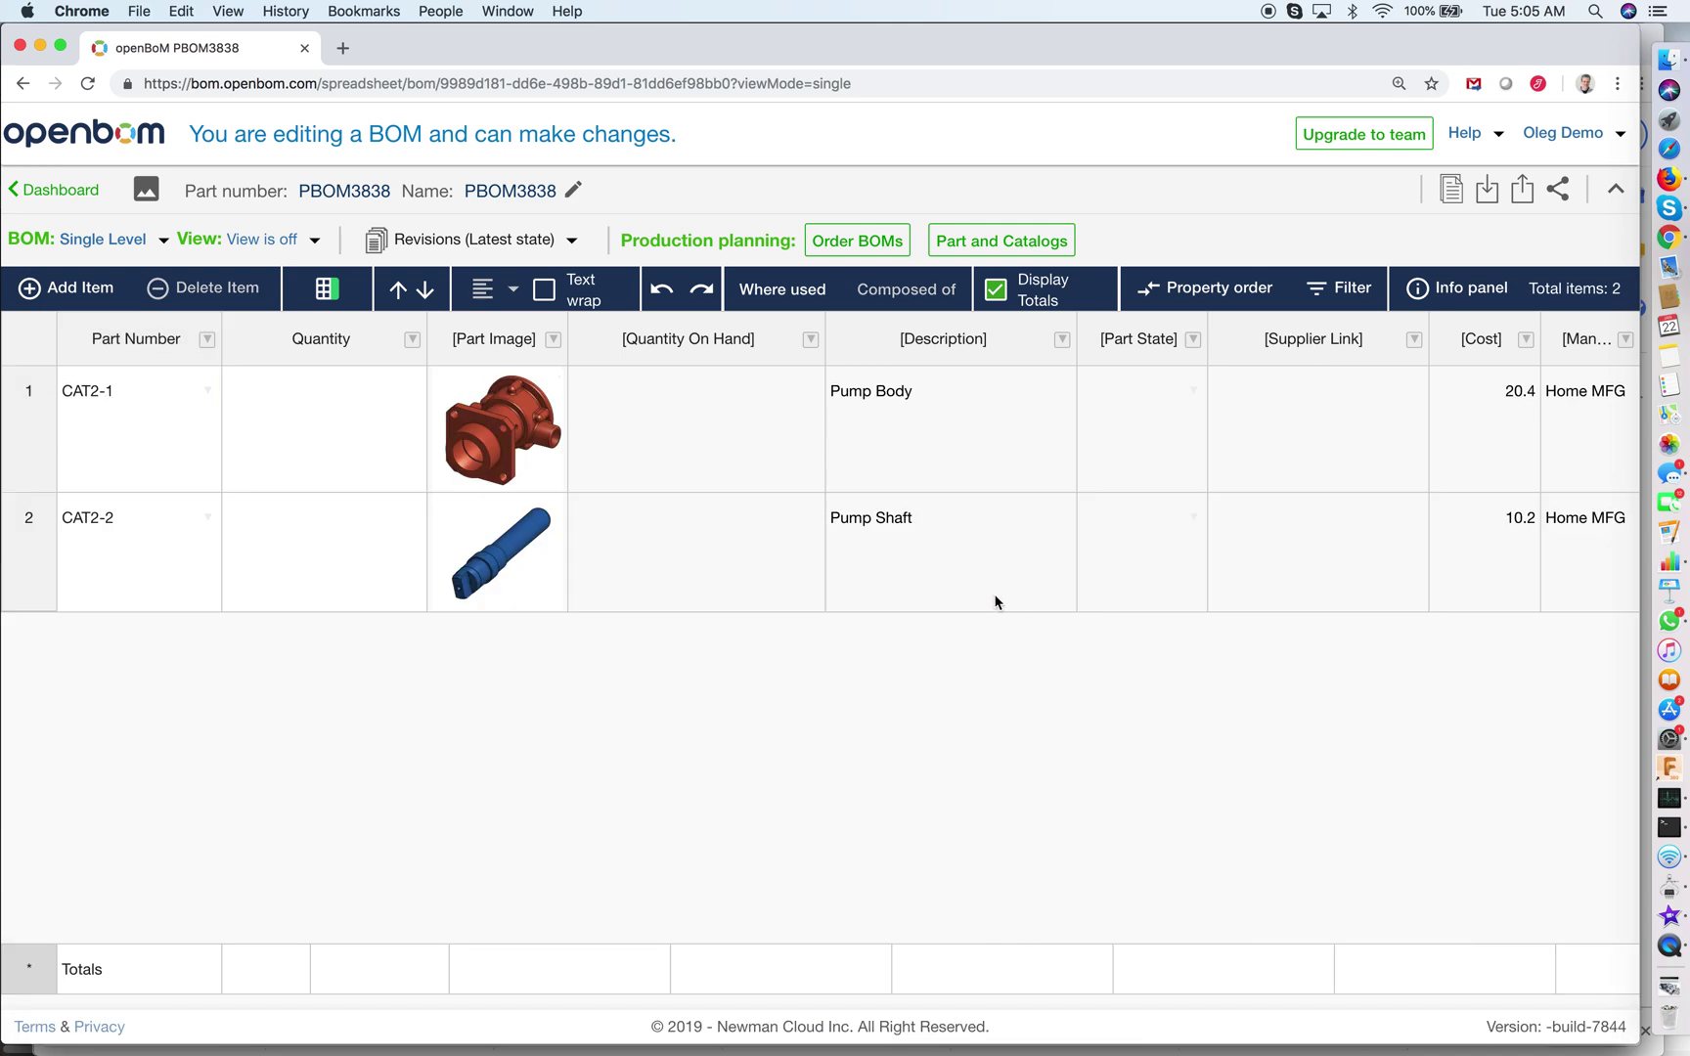
- Set quantity 1 for the part, narrow the Quantity column, and add another empty top row
{"action": "left_click", "coordinate": [296, 433]}
{"action": "type", "text": "1"}
{"action": "key", "text": "Return"}
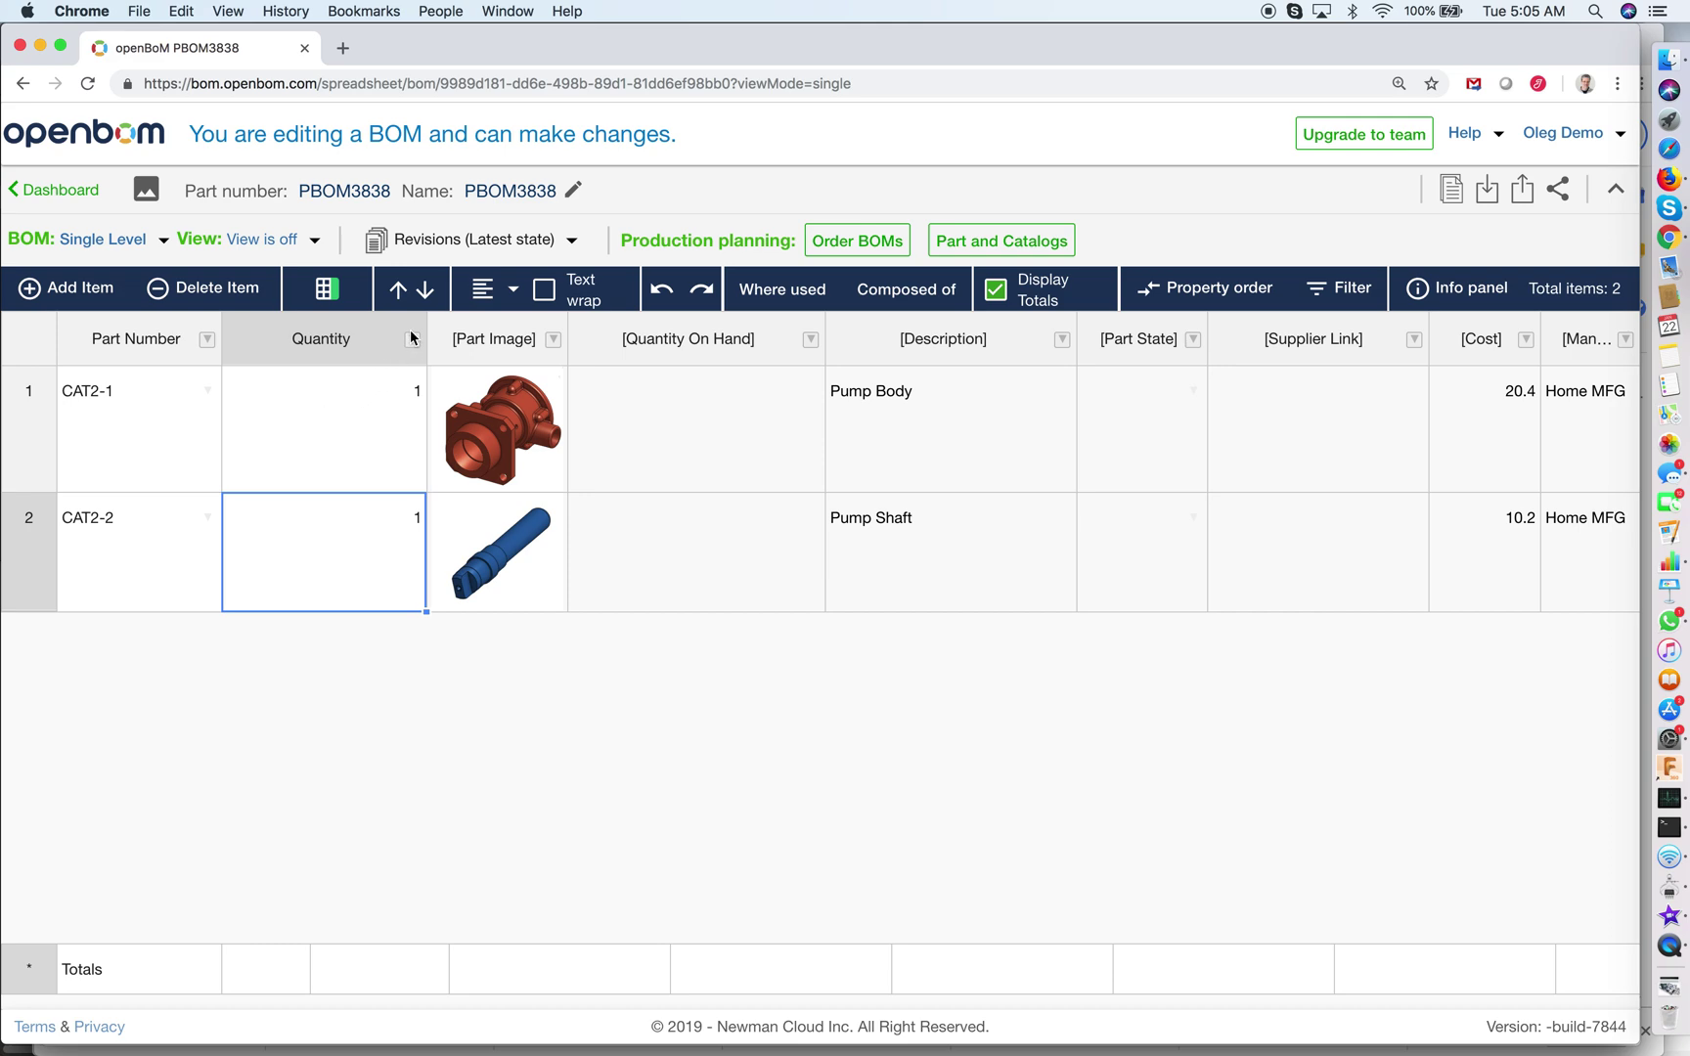
{"action": "left_click_drag", "start_coordinate": [427, 339], "coordinate": [385, 335]}
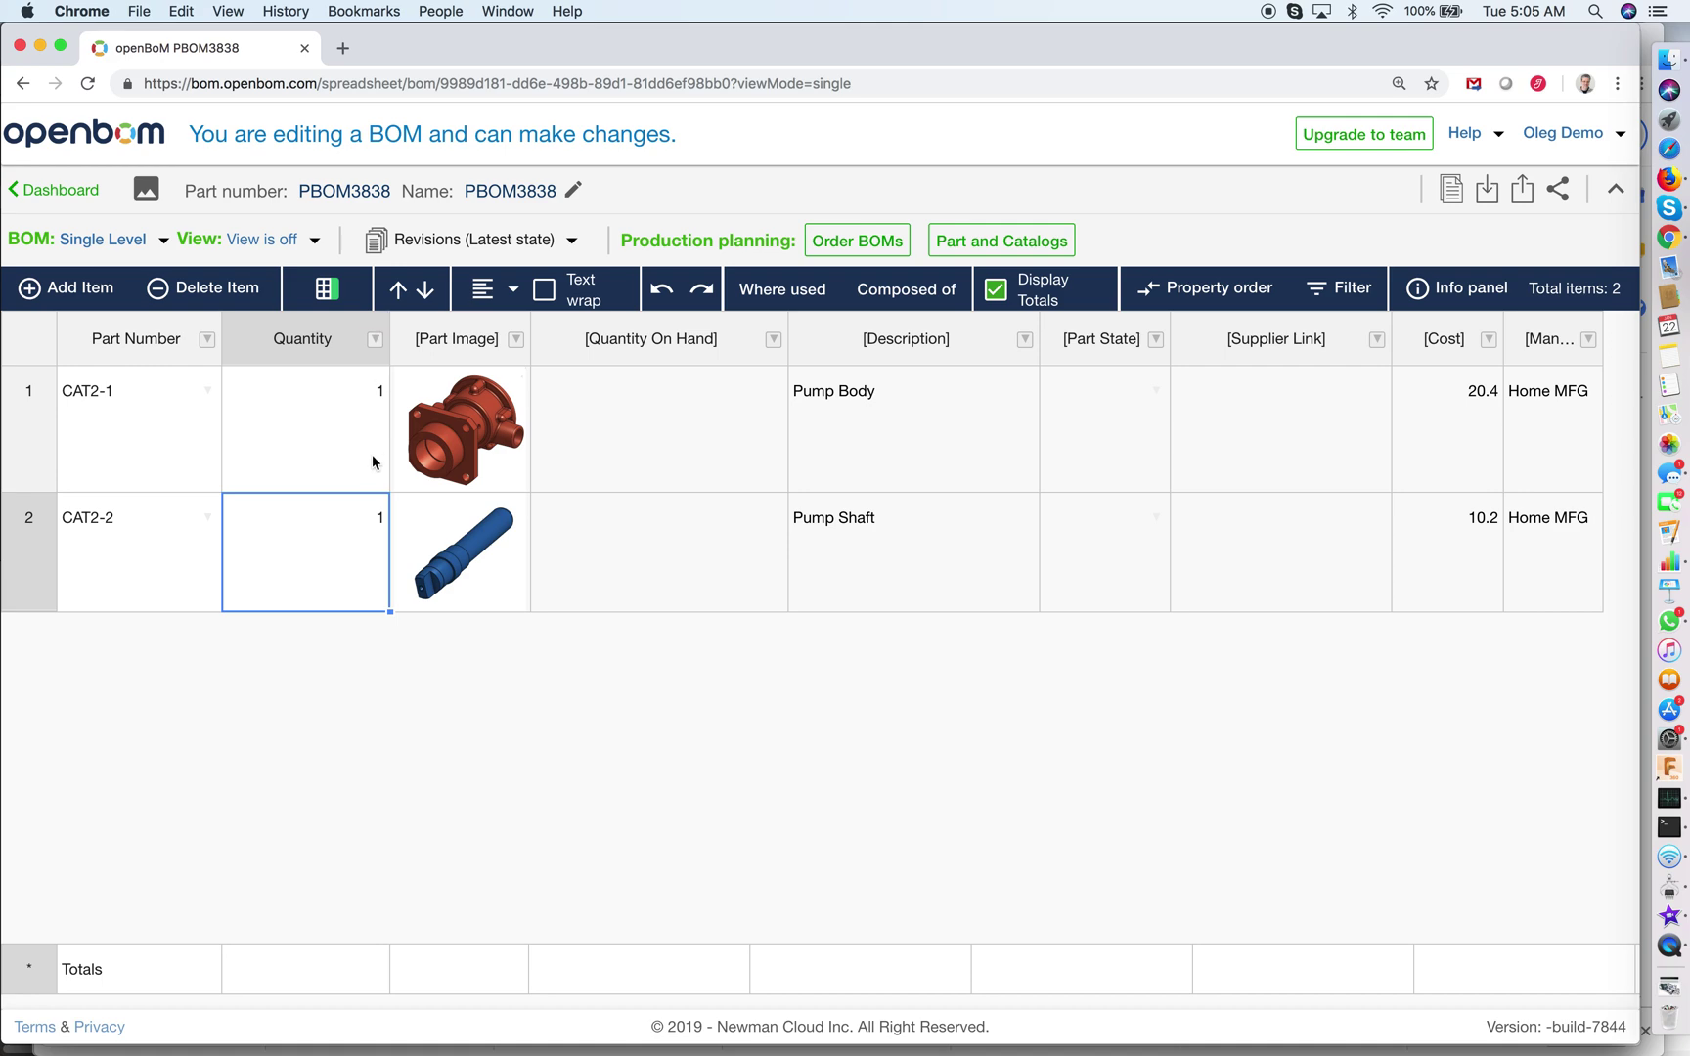
{"action": "left_click", "coordinate": [83, 287]}
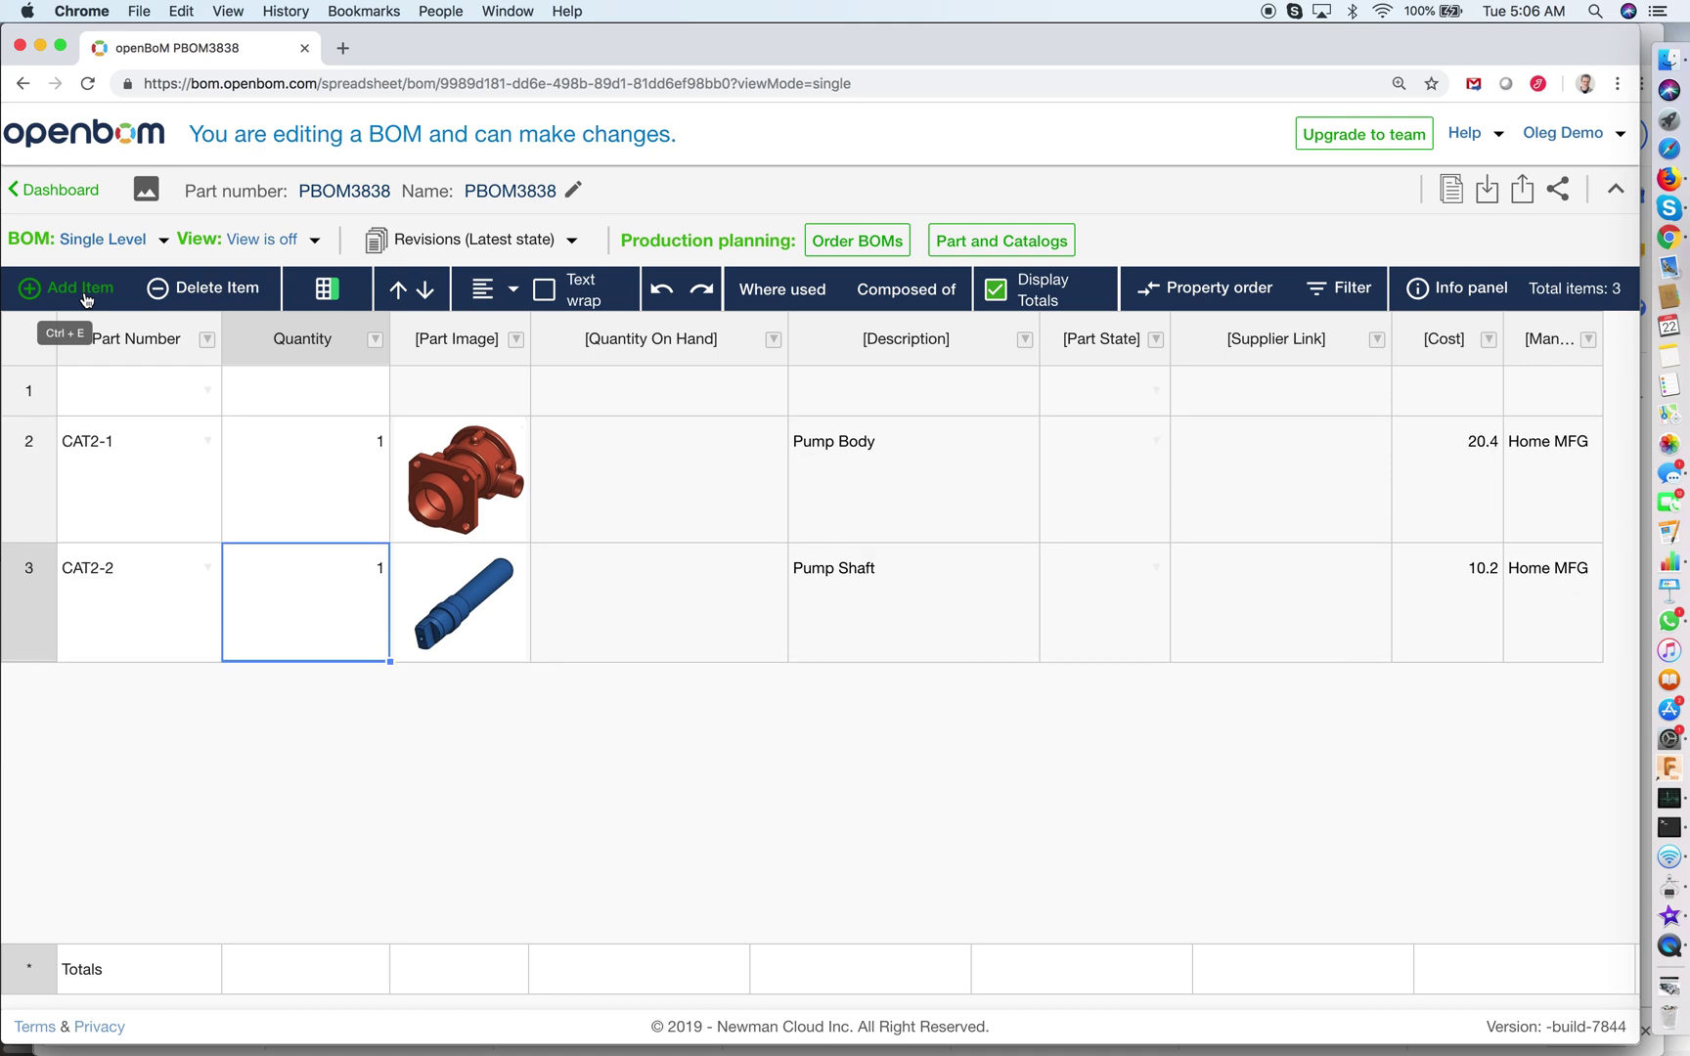
- Enter part number SCR3323 in the new row, correcting the typo, with quantity 10
{"action": "left_click", "coordinate": [127, 389]}
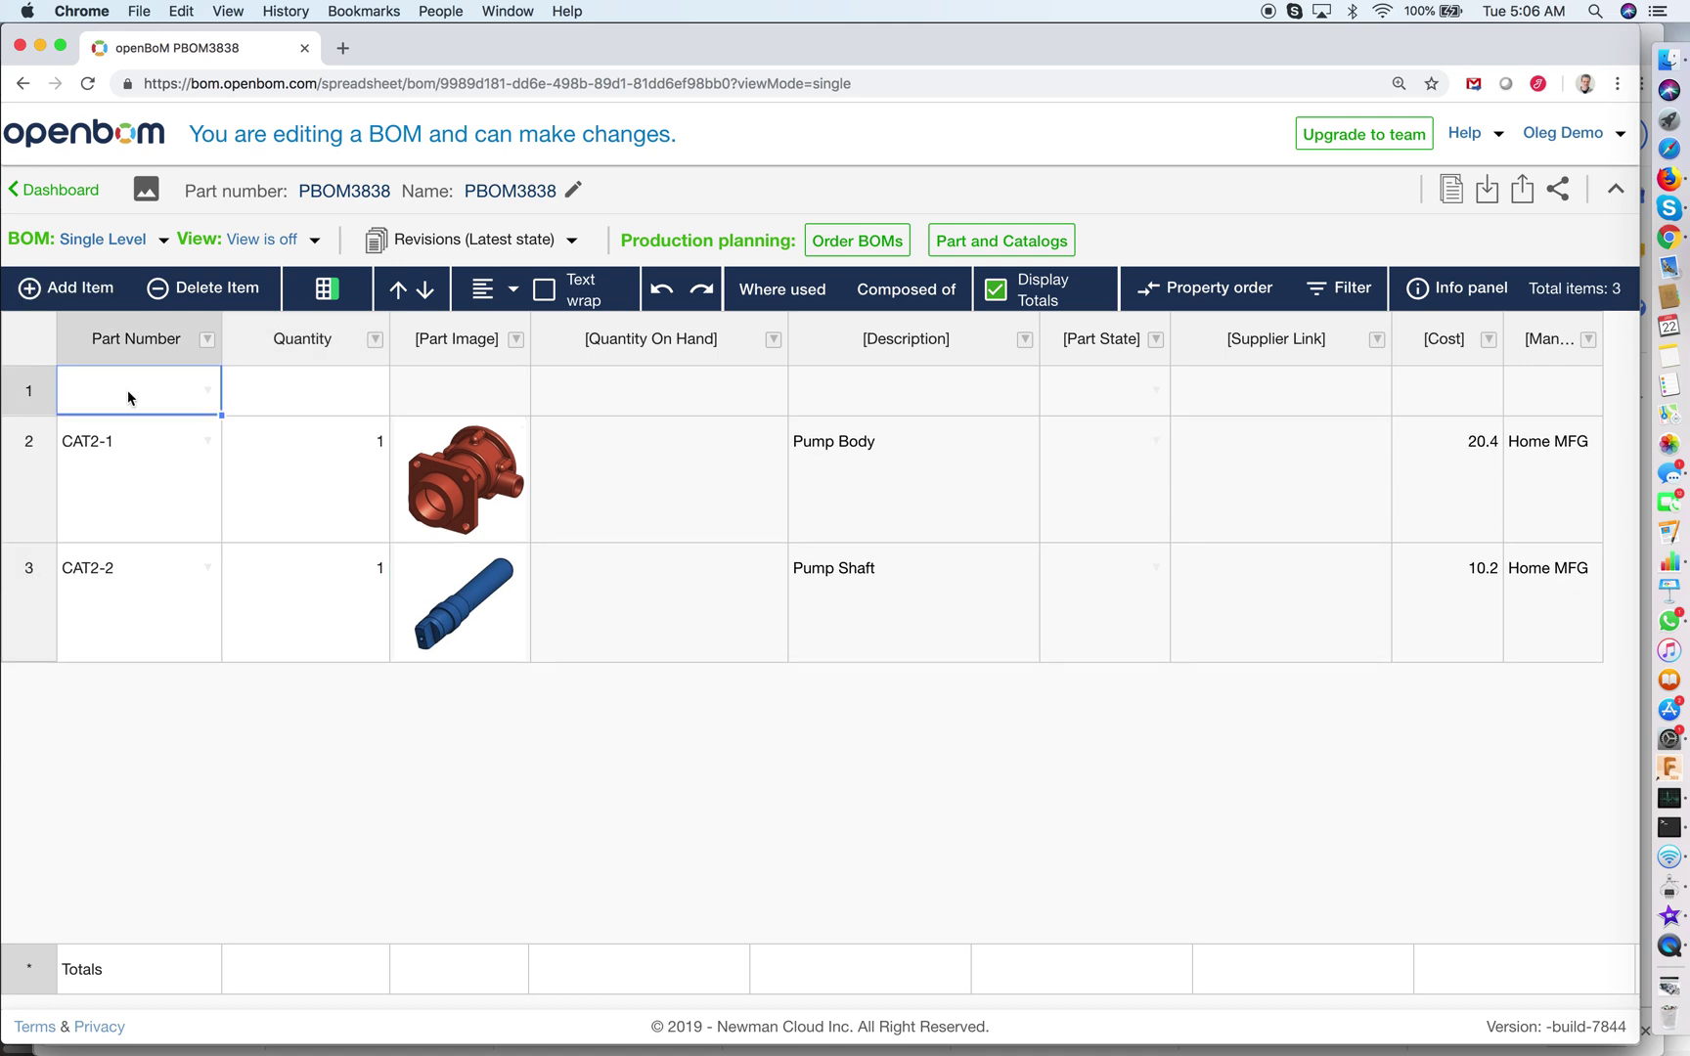
{"action": "type", "text": "SC"}
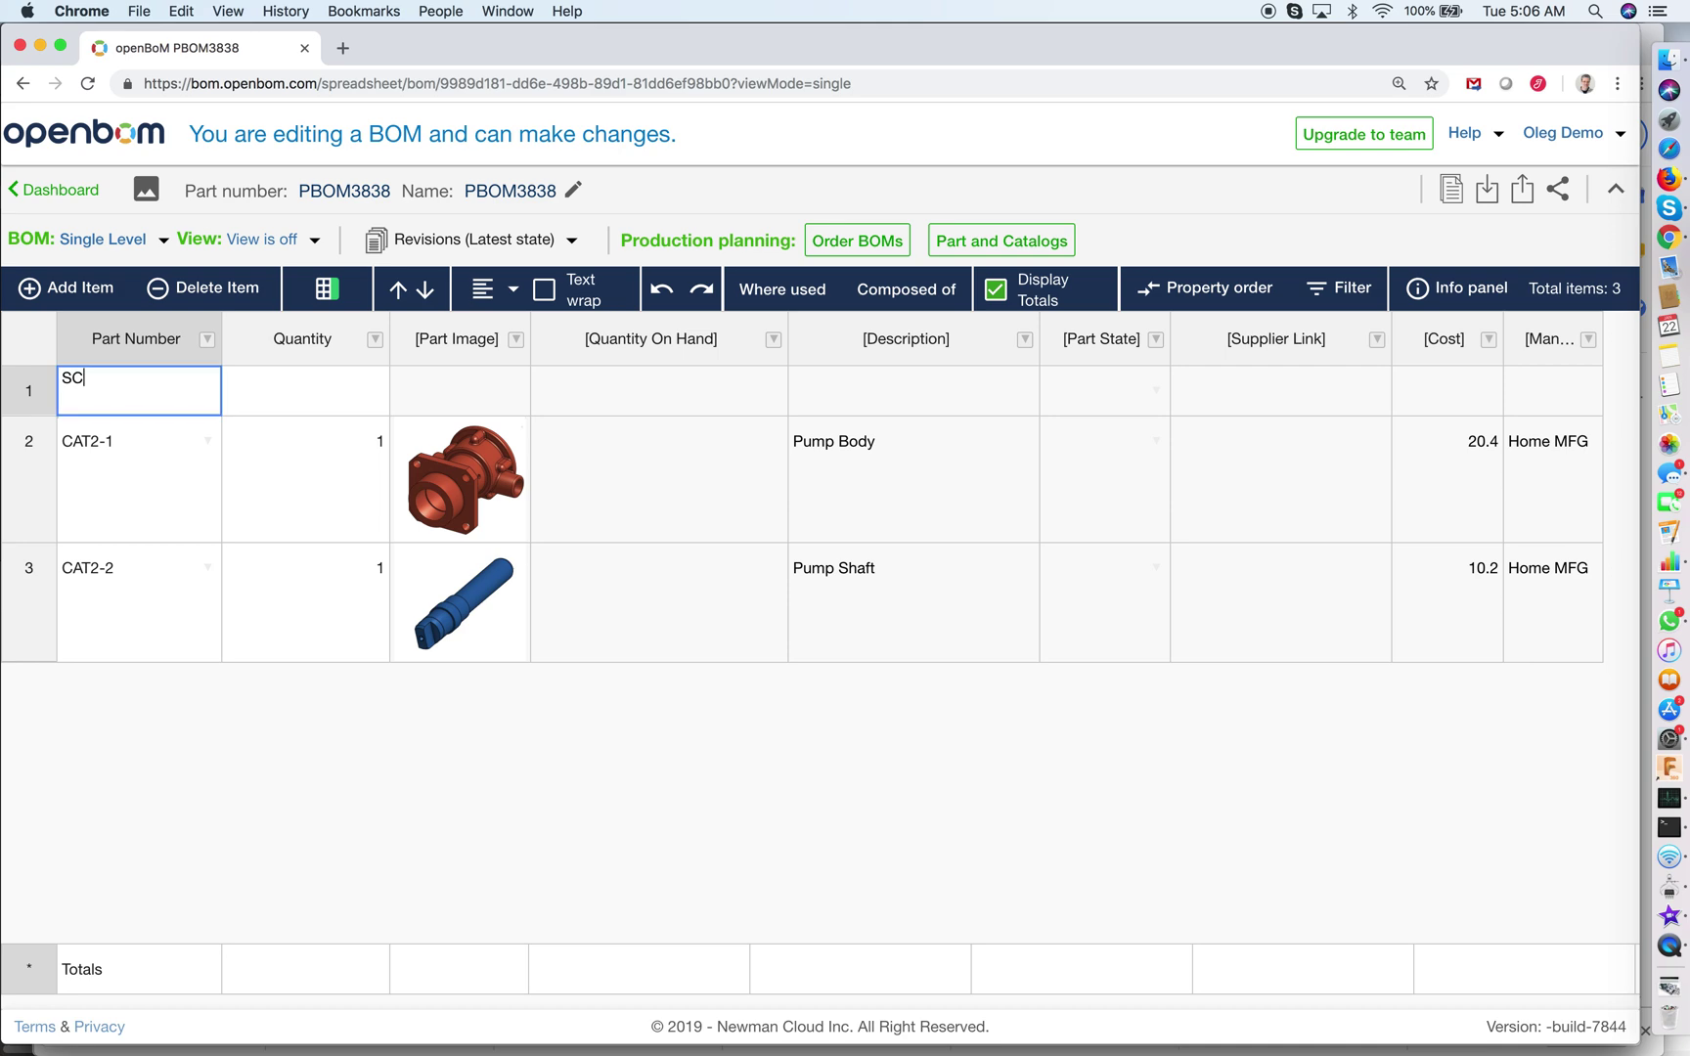
{"action": "type", "text": "R3o329"}
{"action": "key", "text": "Tab"}
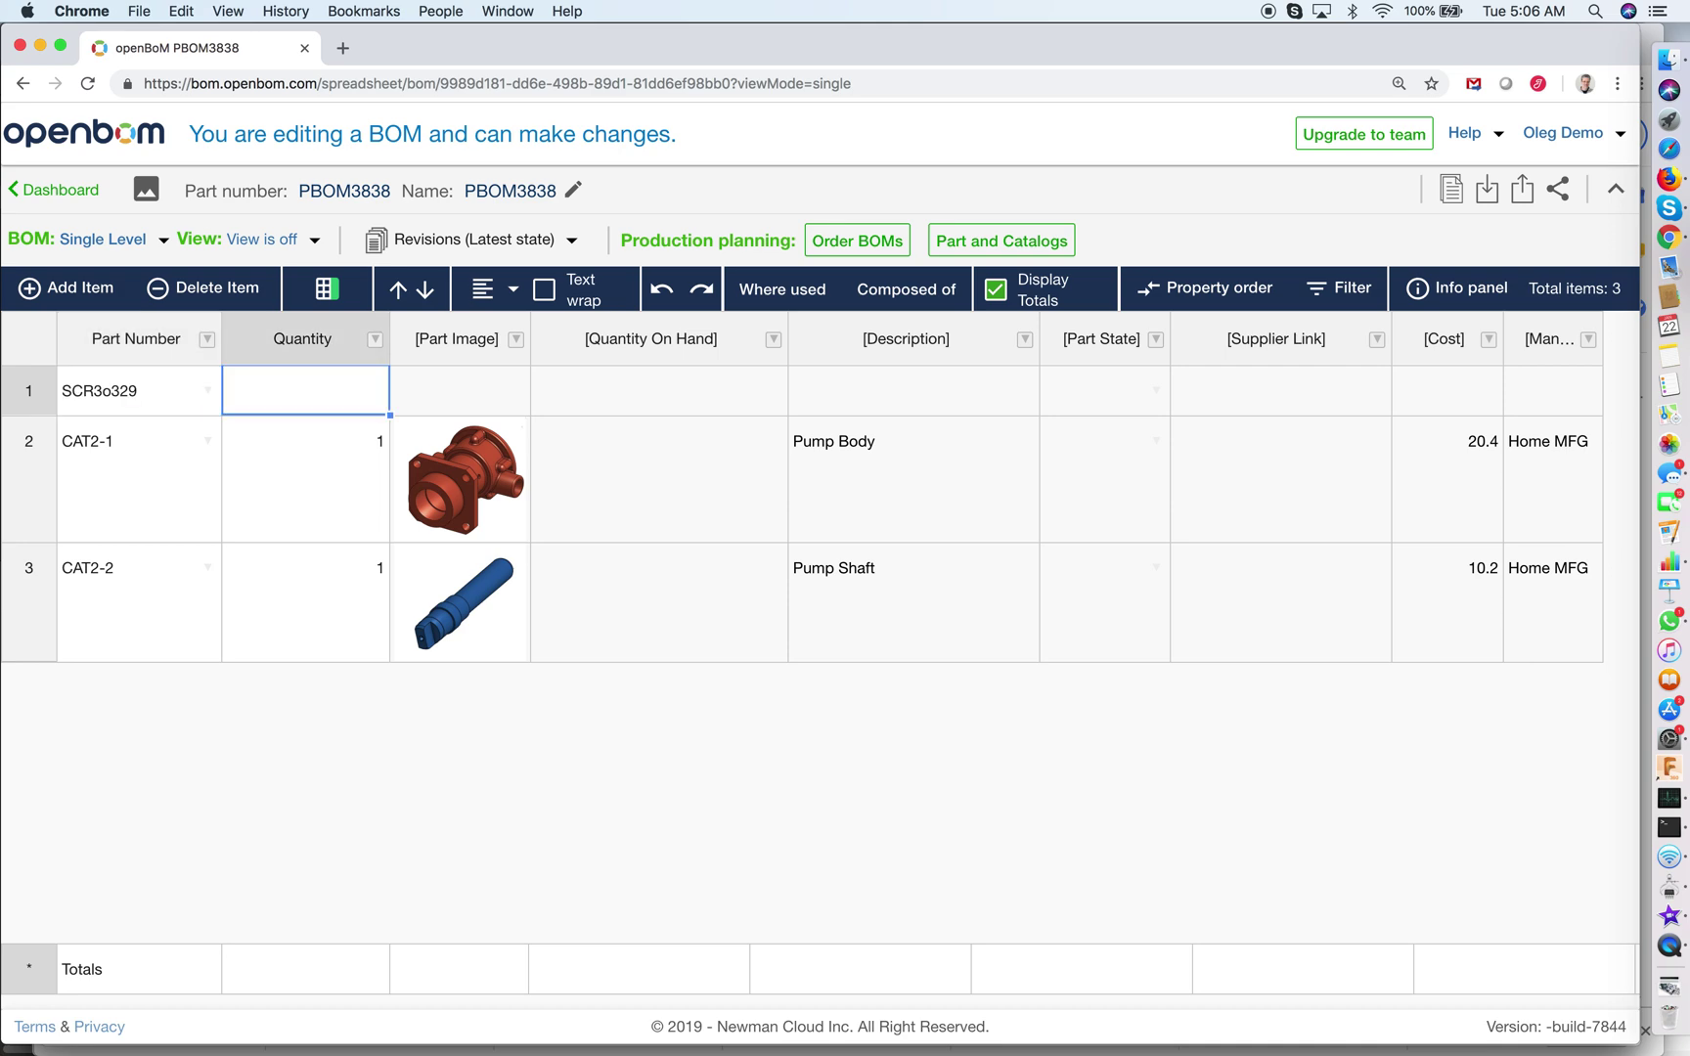
{"action": "double_click", "coordinate": [151, 395]}
{"action": "left_click", "coordinate": [145, 394]}
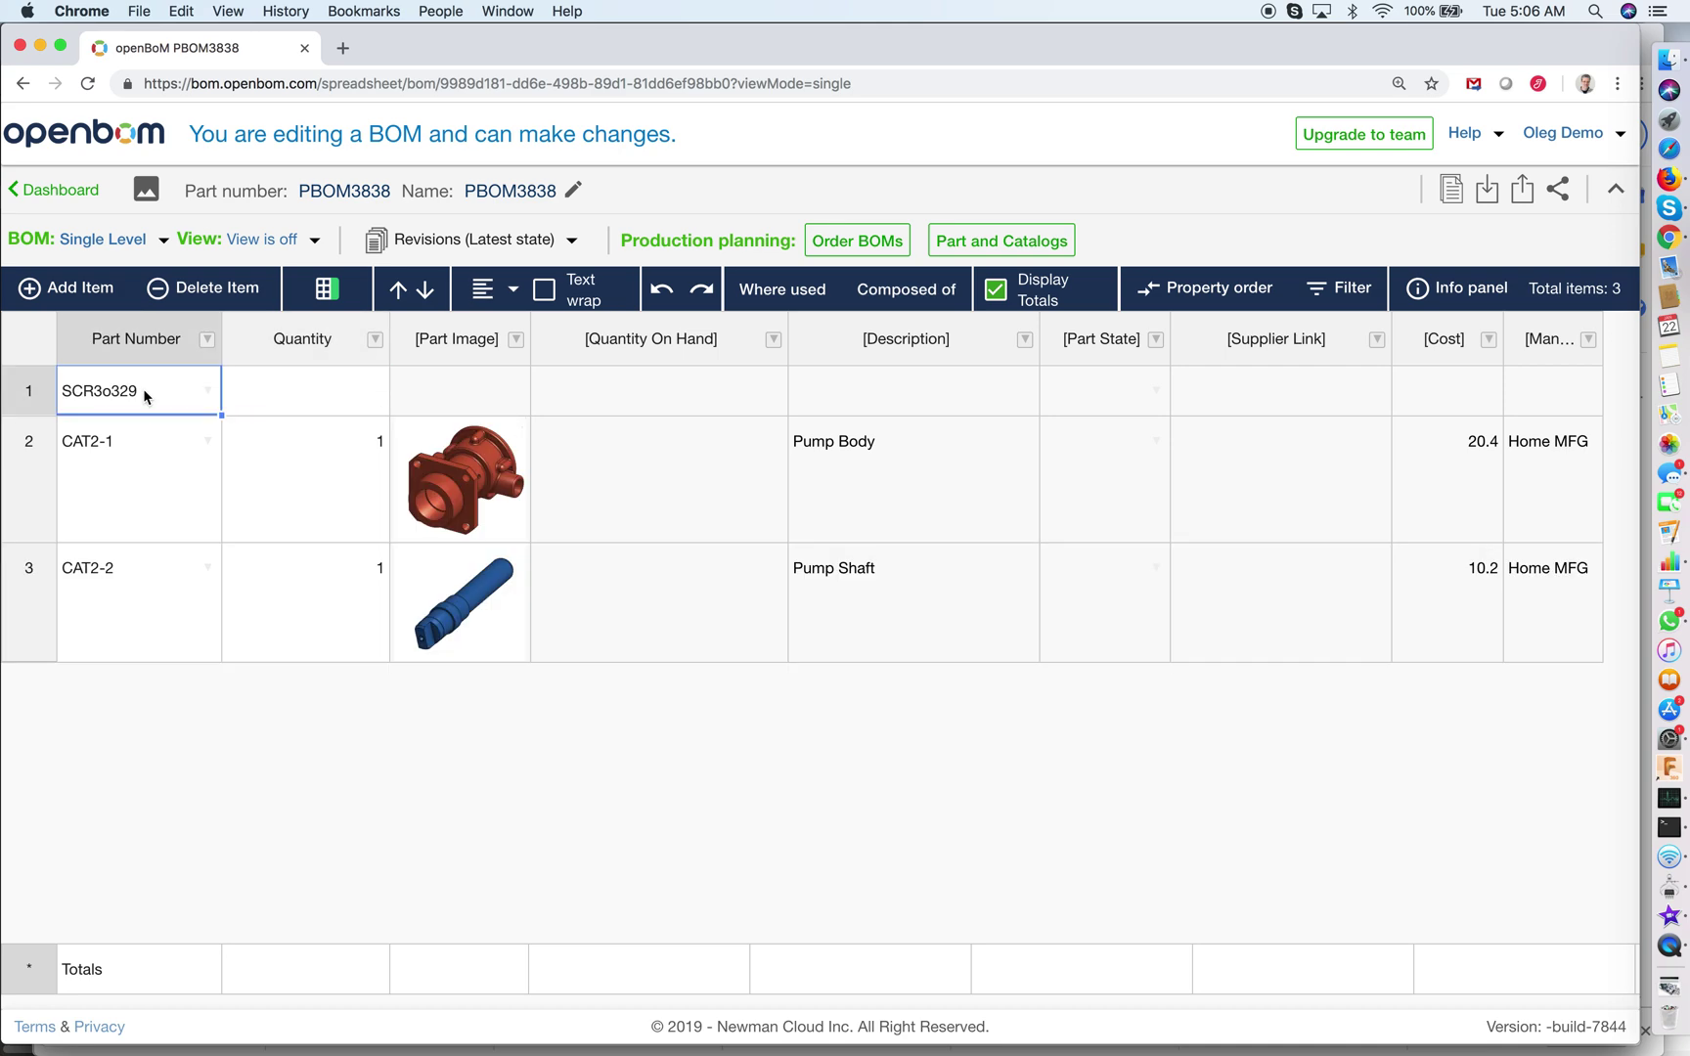
{"action": "double_click", "coordinate": [143, 388]}
{"action": "key", "text": "BackSpace"}
{"action": "key", "text": "BackSpace"}
{"action": "key", "text": "BackSpace"}
{"action": "key", "text": "BackSpace"}
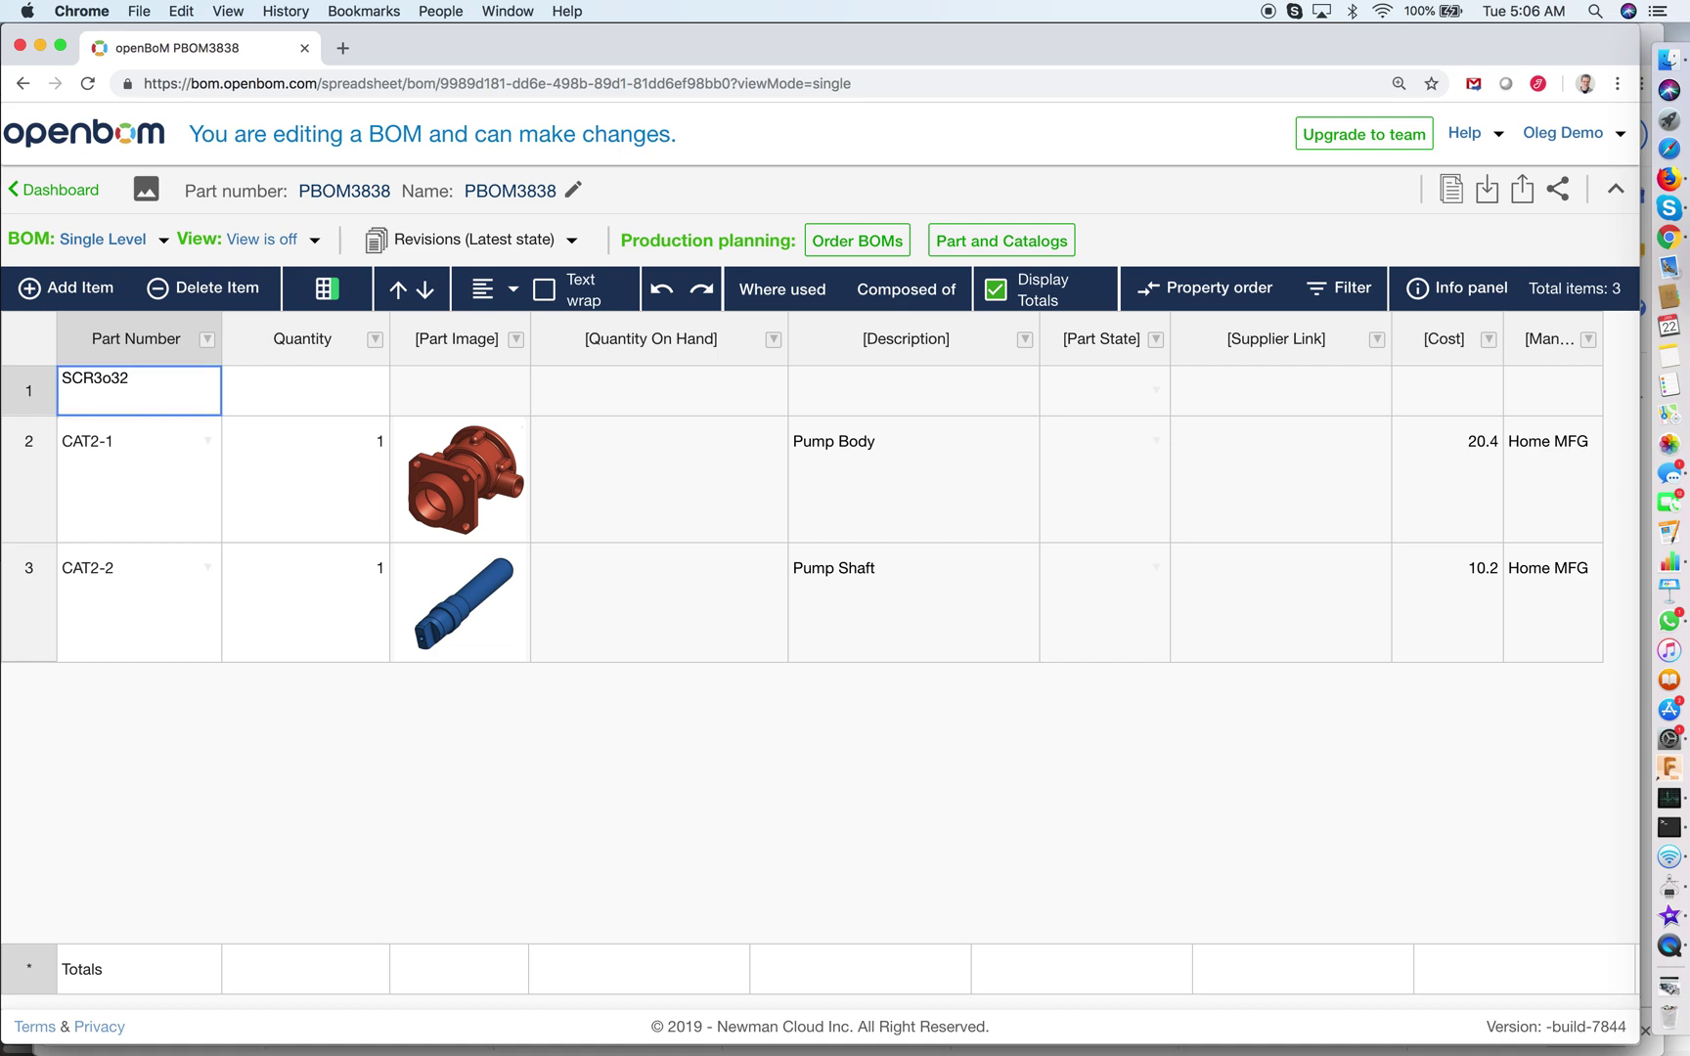
{"action": "type", "text": "323"}
{"action": "key", "text": "Tab"}
{"action": "type", "text": "10"}
{"action": "key", "text": "Return"}
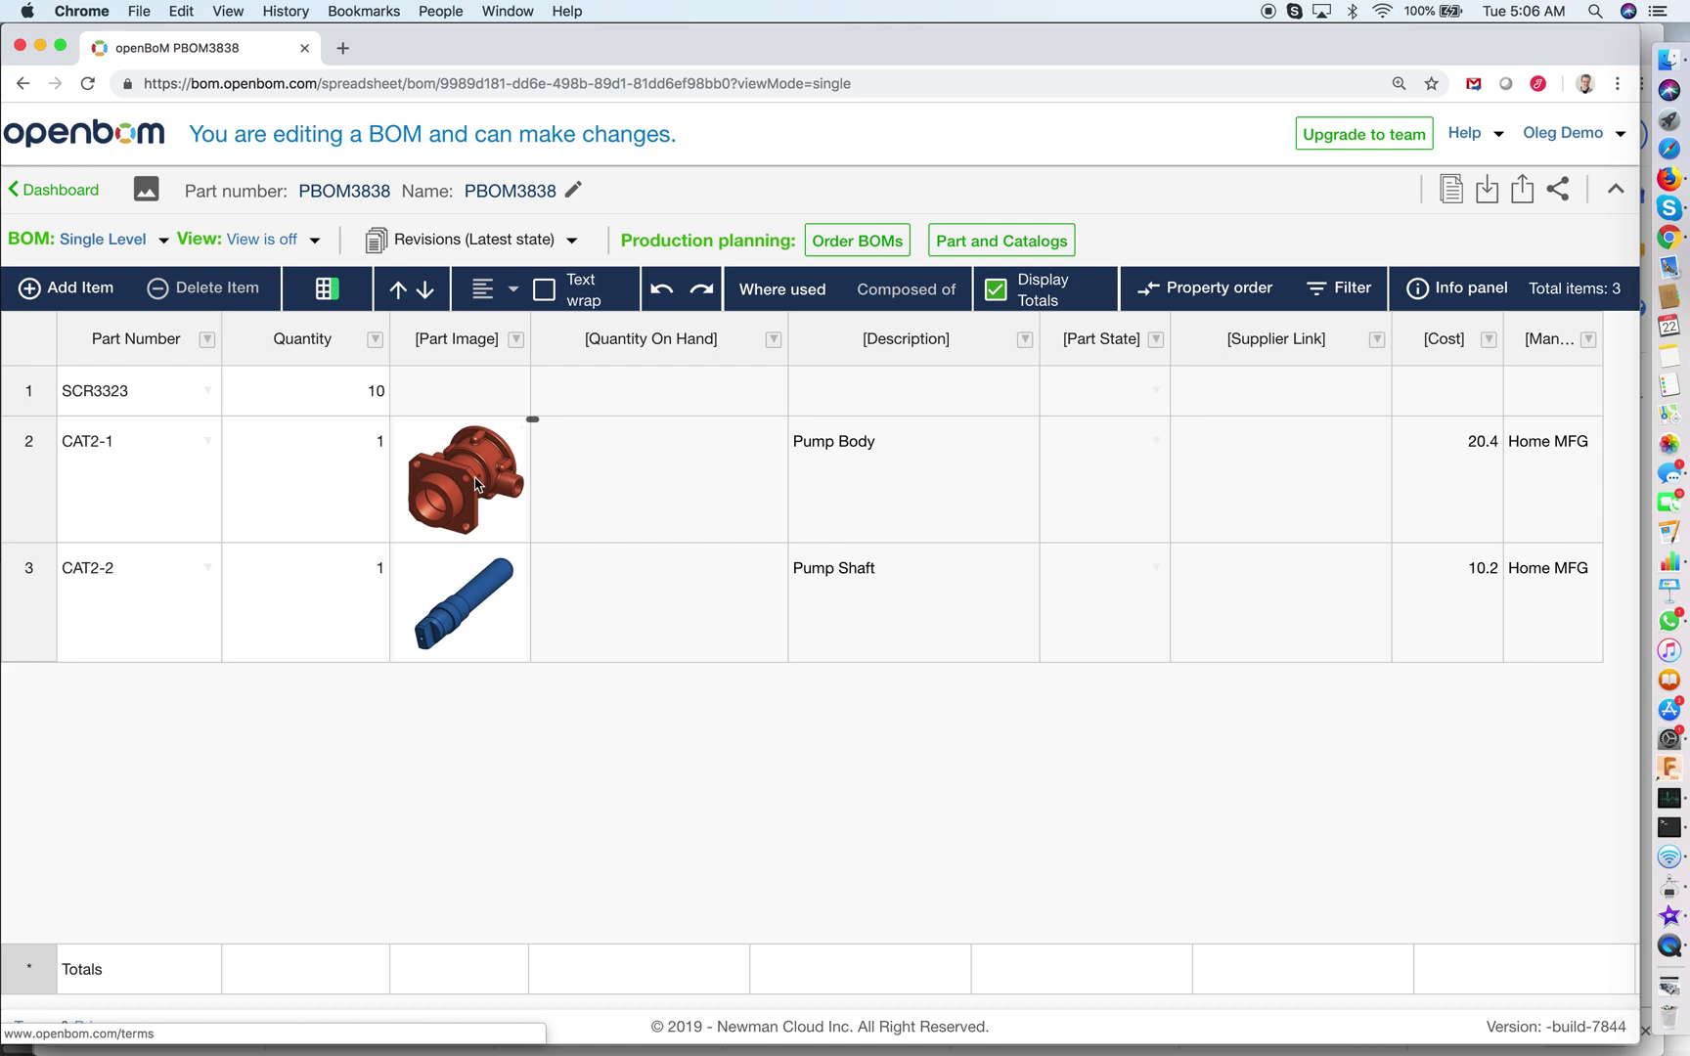
- Select the SCR3323 part and show its BOM properties in the Info panel
{"action": "left_click", "coordinate": [476, 484]}
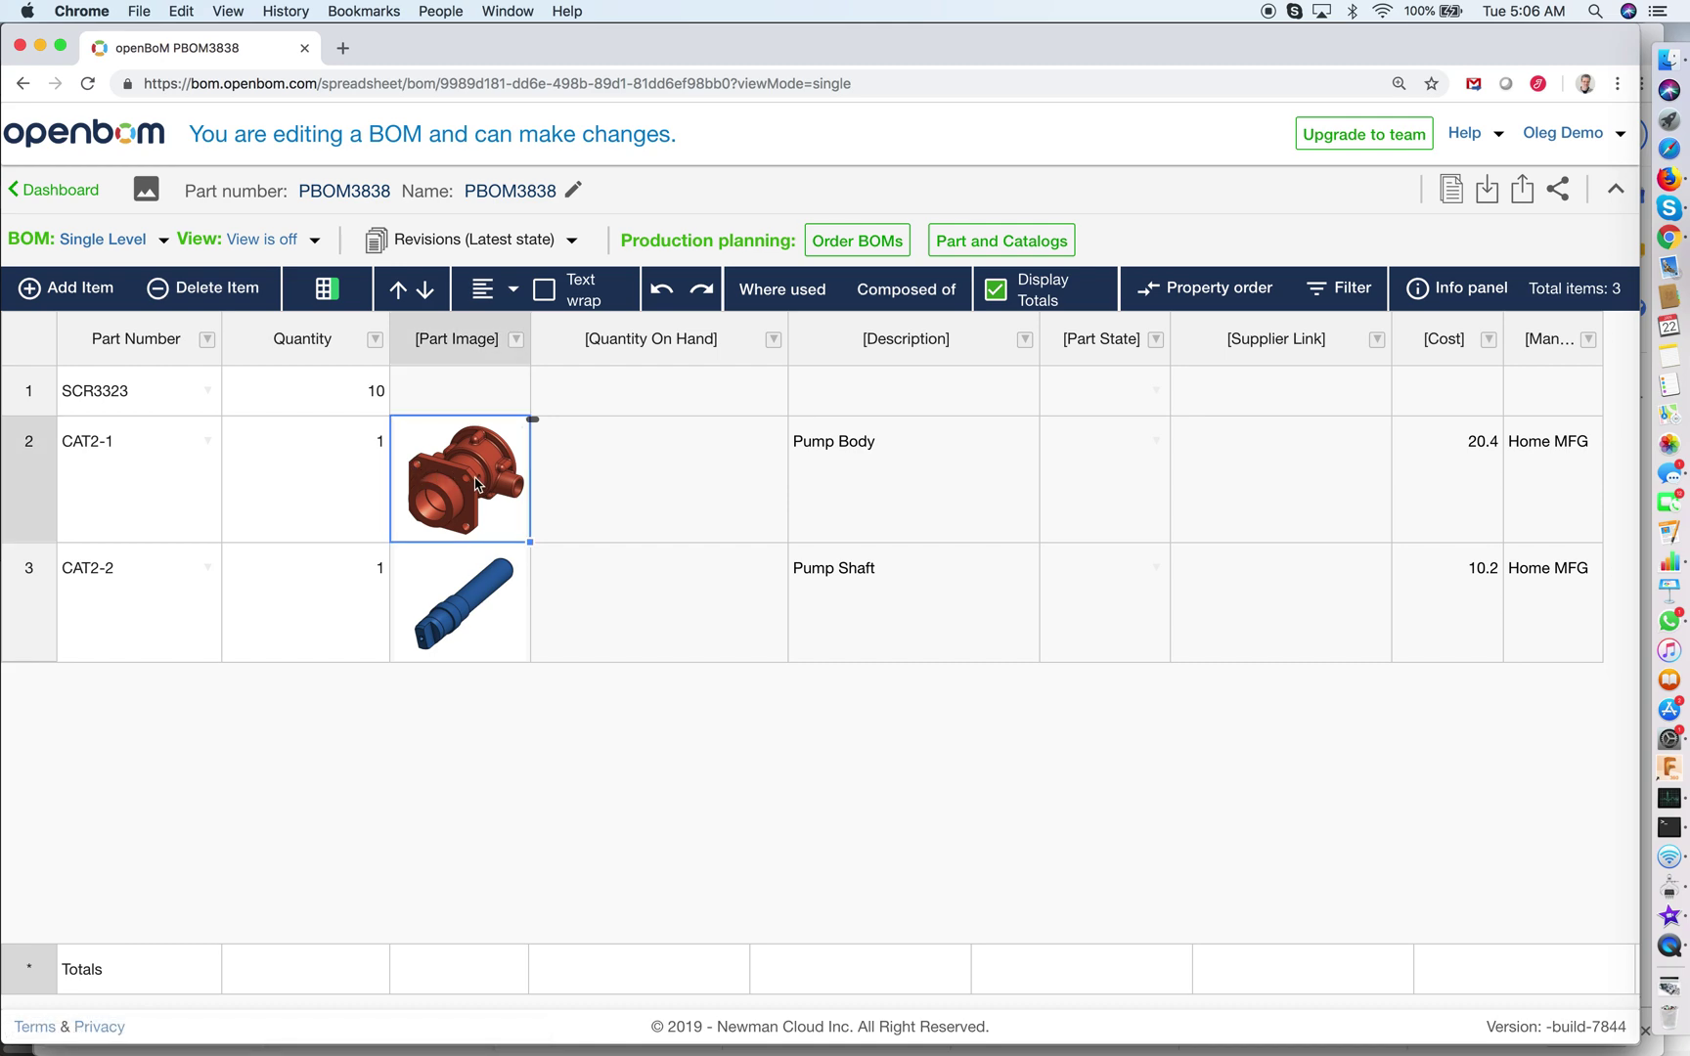
{"action": "left_click", "coordinate": [146, 411]}
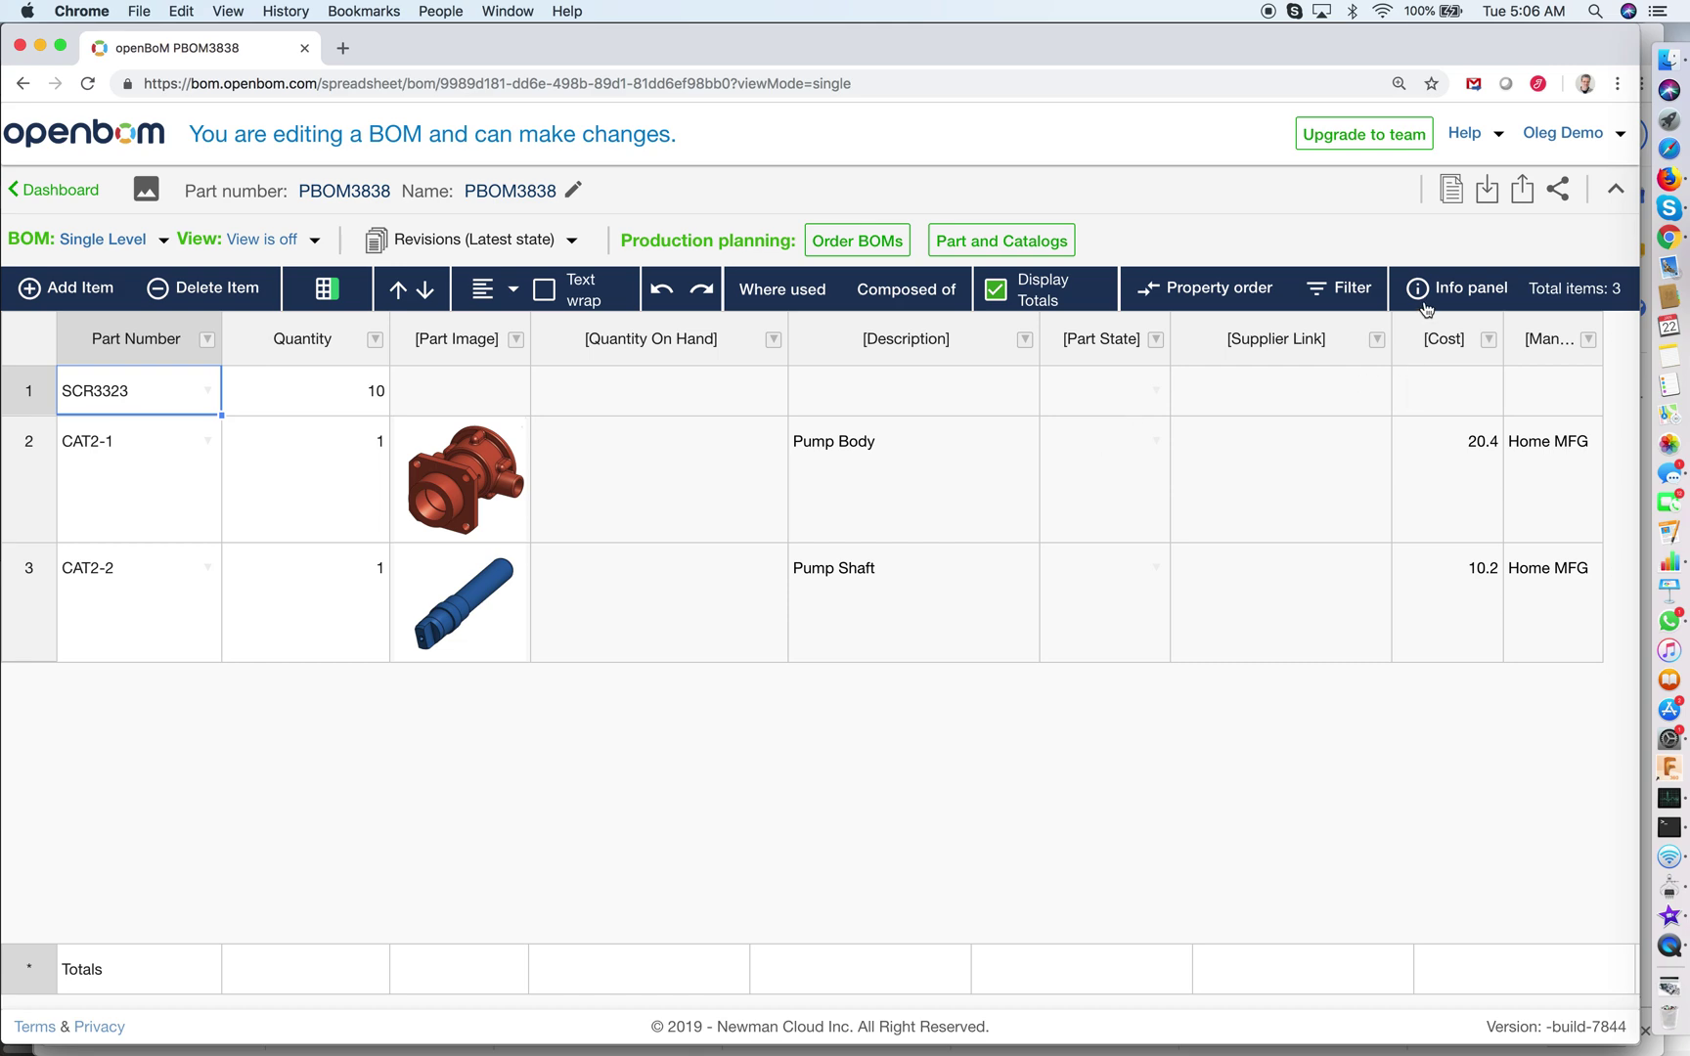
{"action": "left_click", "coordinate": [1466, 299]}
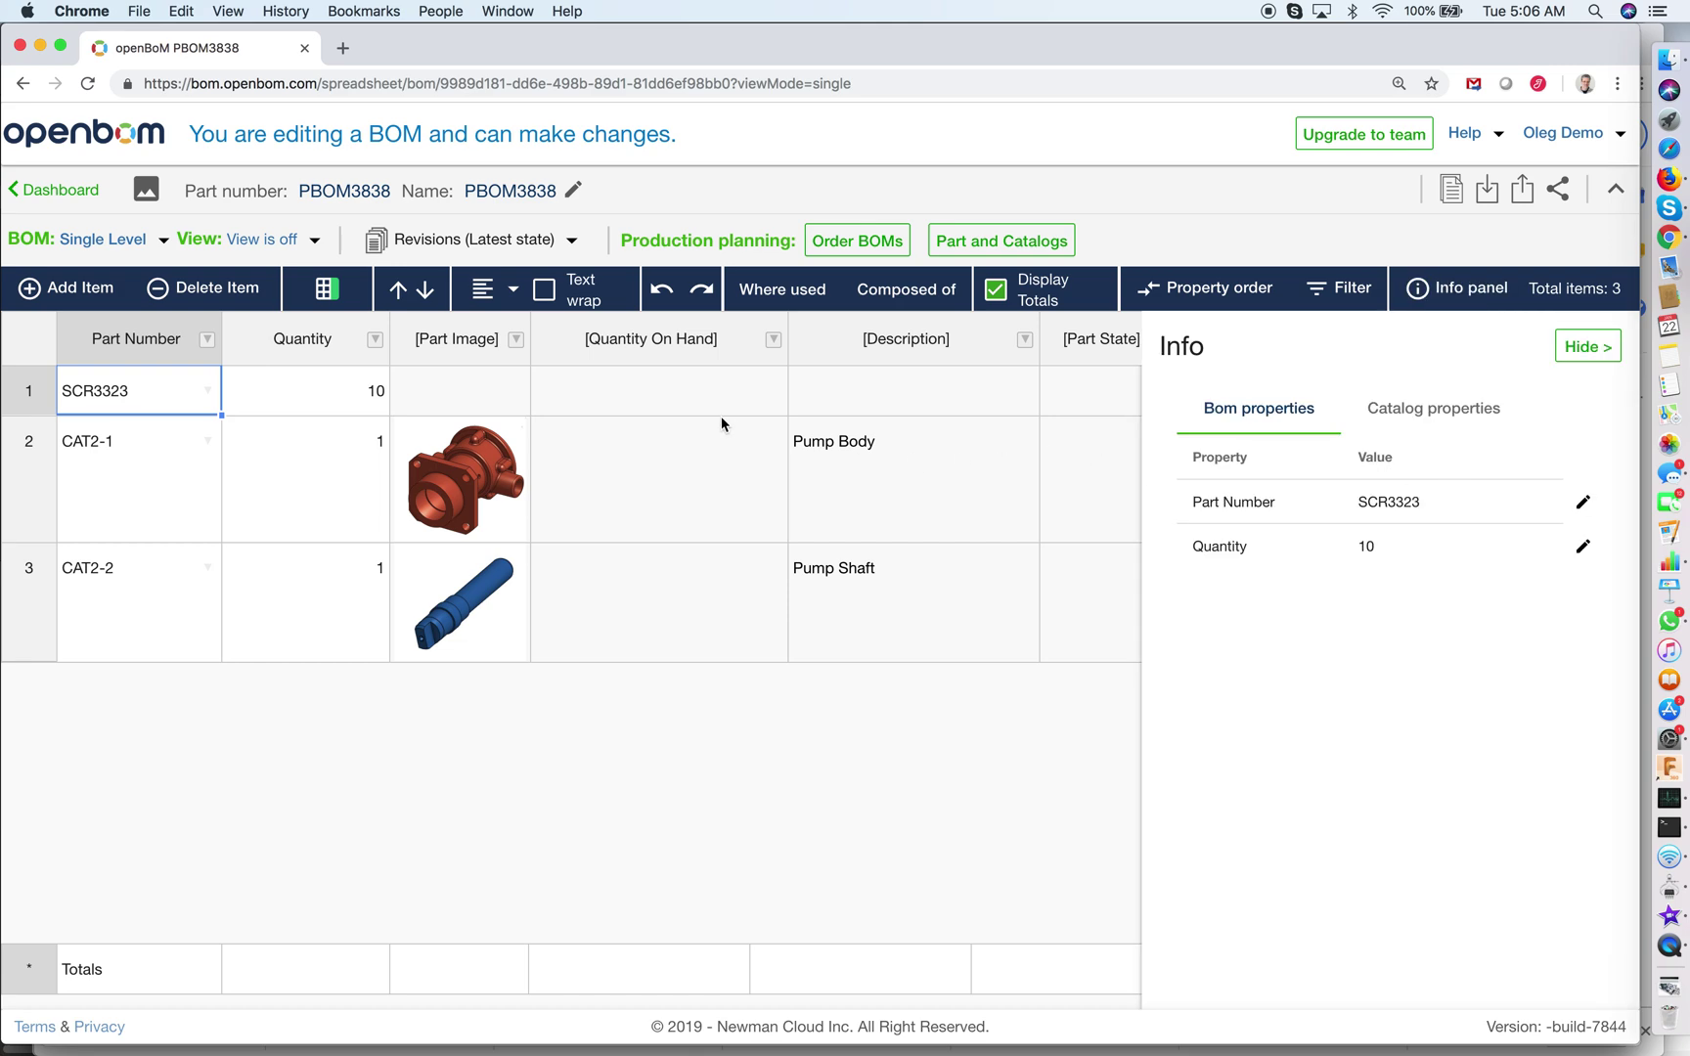
{"action": "left_click", "coordinate": [674, 409]}
{"action": "left_click", "coordinate": [136, 397]}
{"action": "left_click", "coordinate": [1406, 411]}
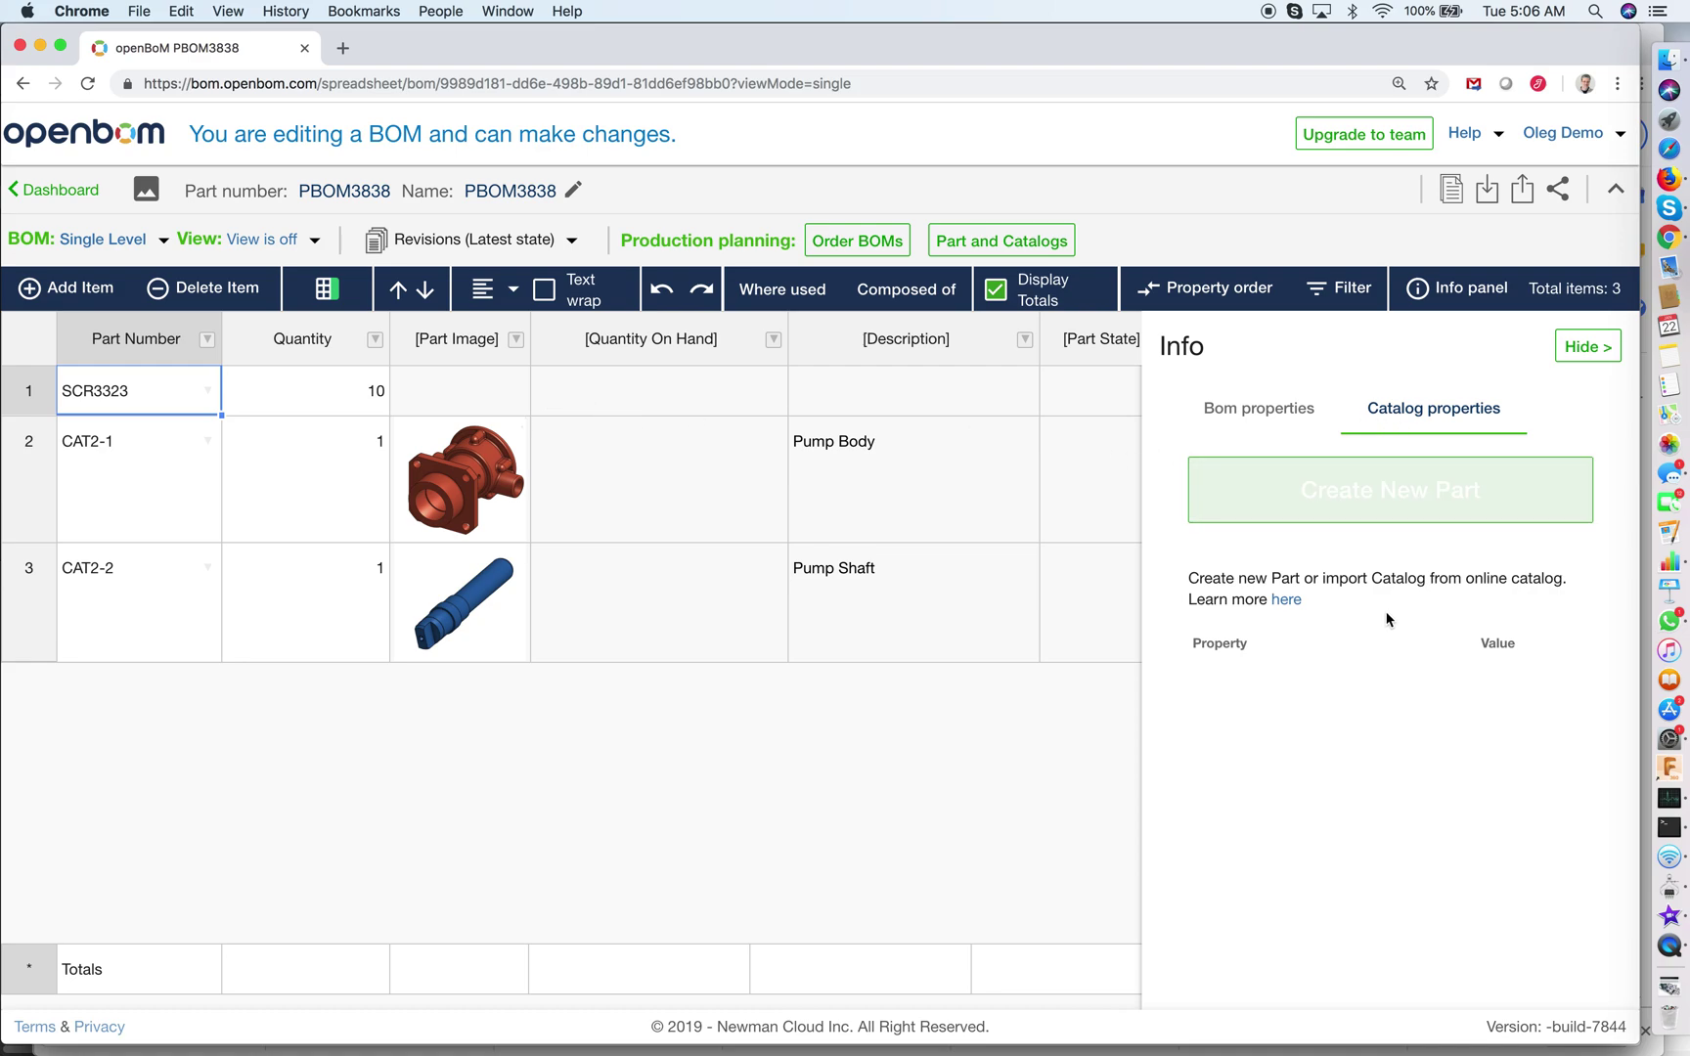
{"action": "left_click", "coordinate": [130, 476]}
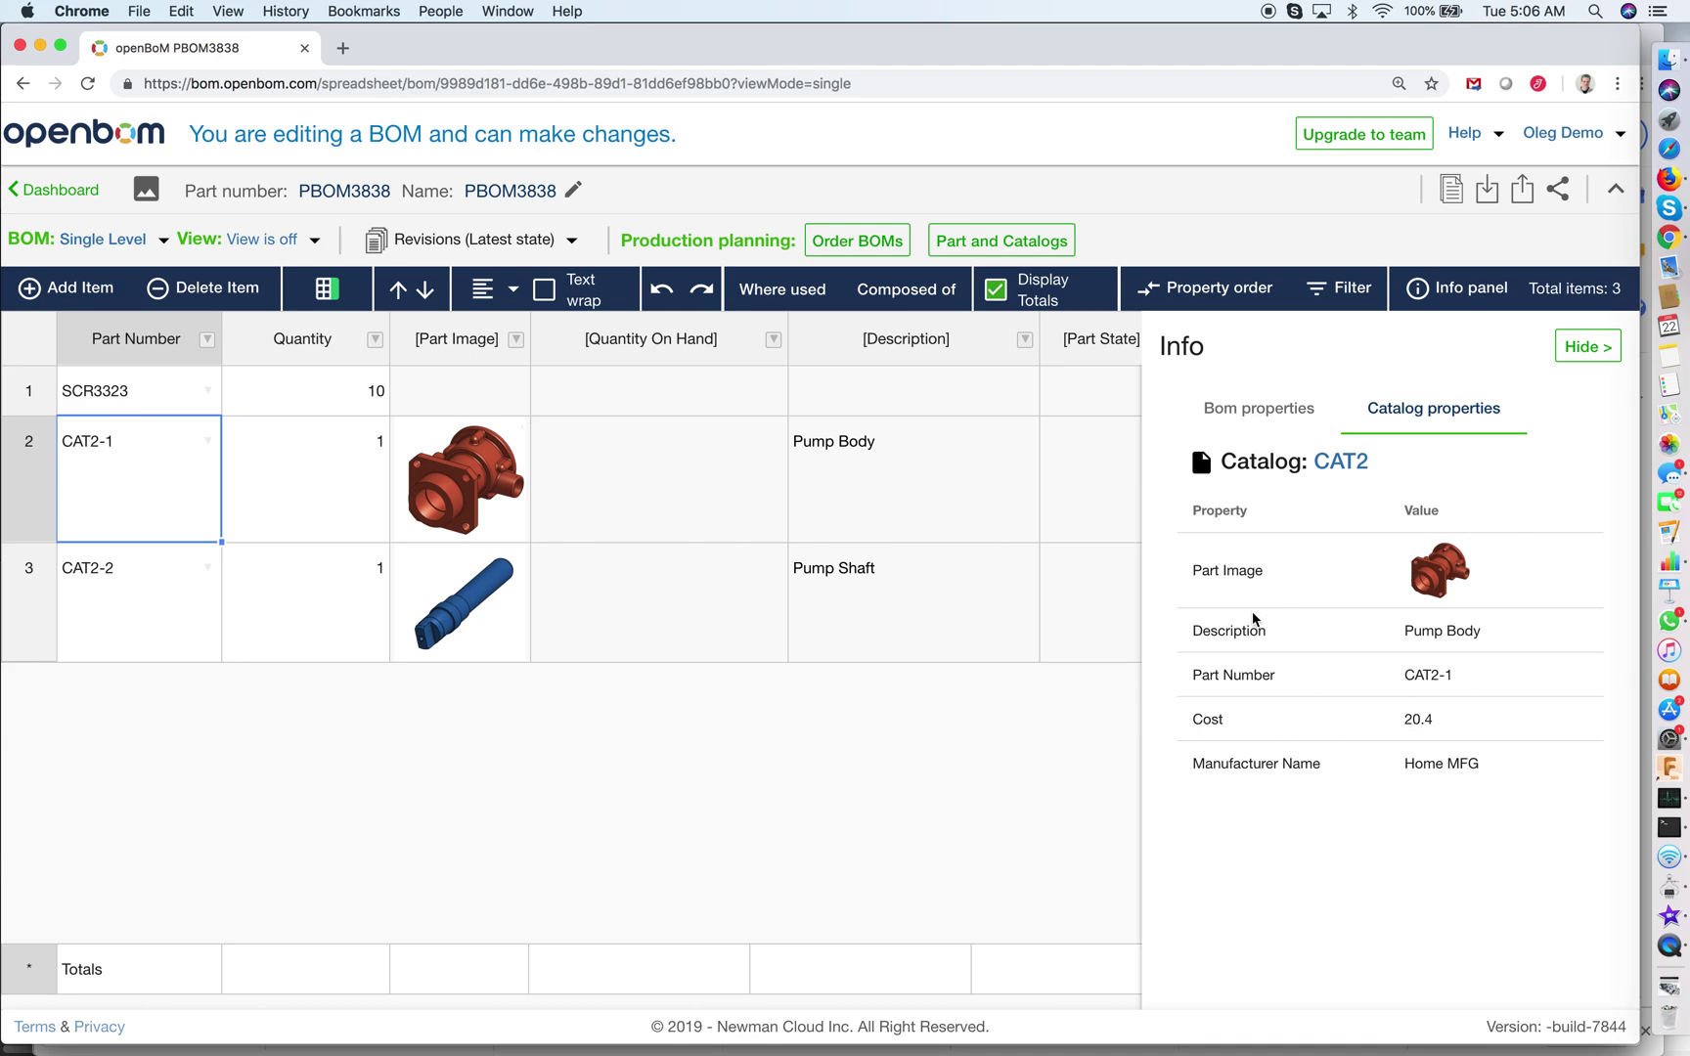
{"action": "left_click", "coordinate": [1259, 407]}
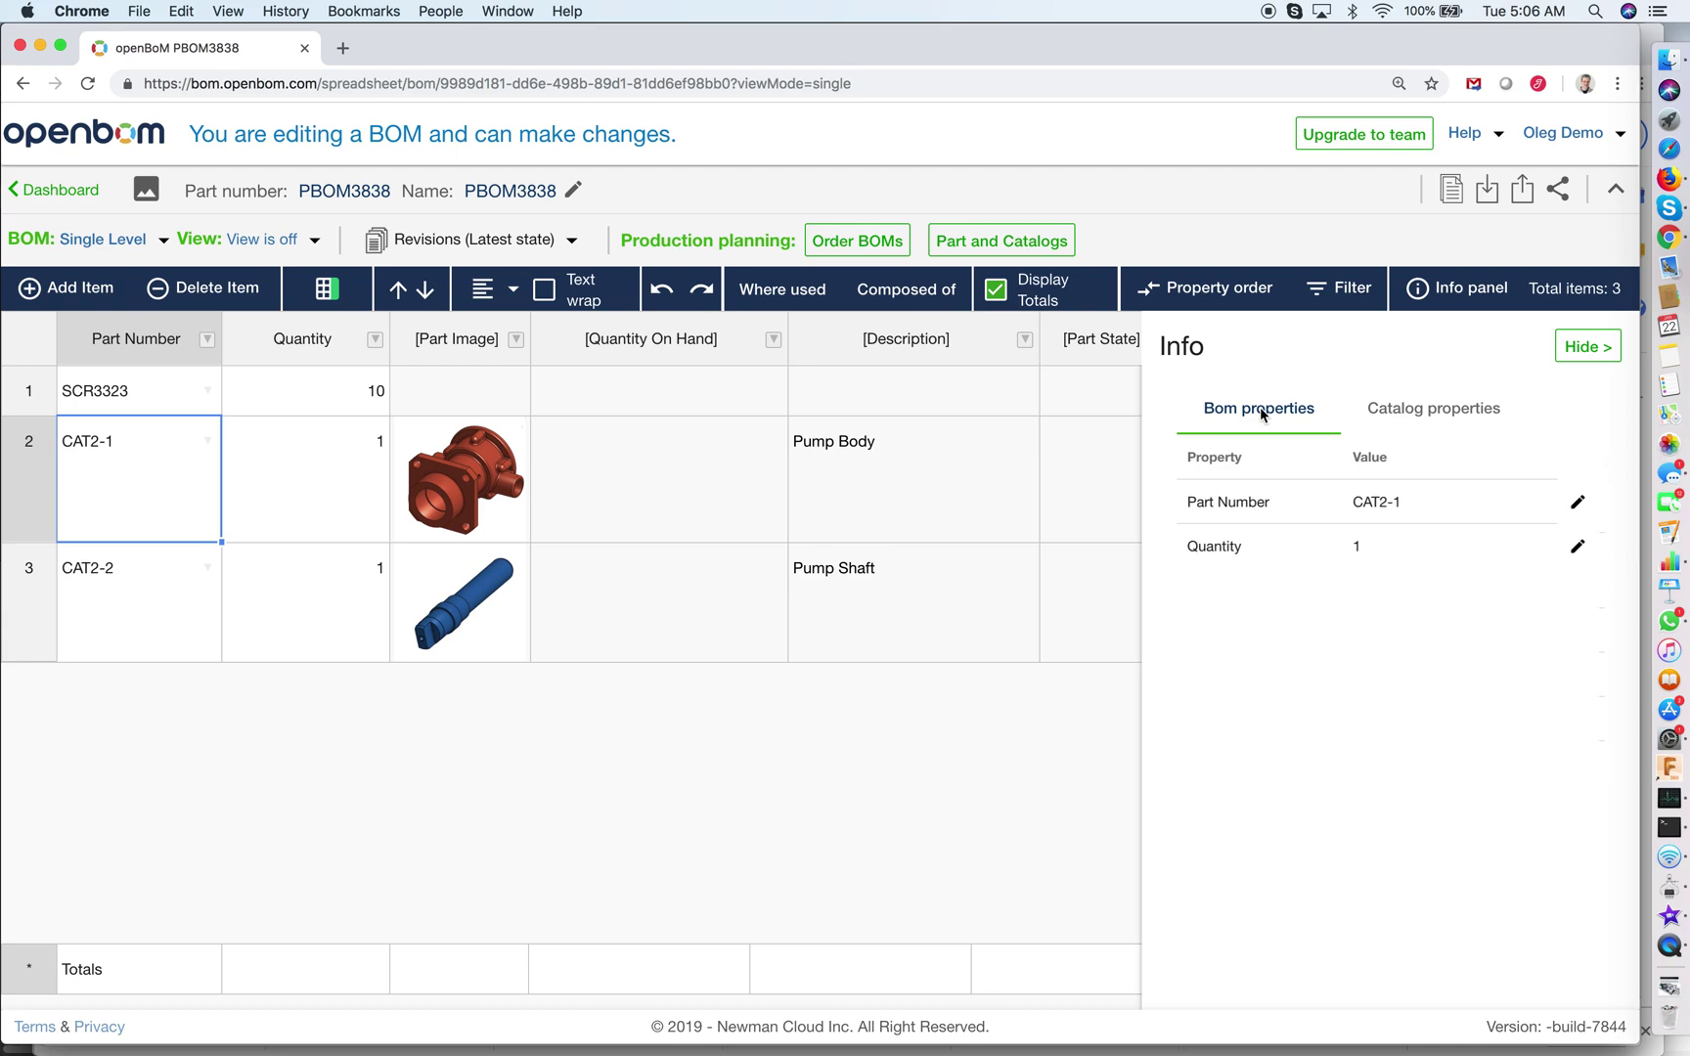
{"action": "left_click", "coordinate": [1378, 415]}
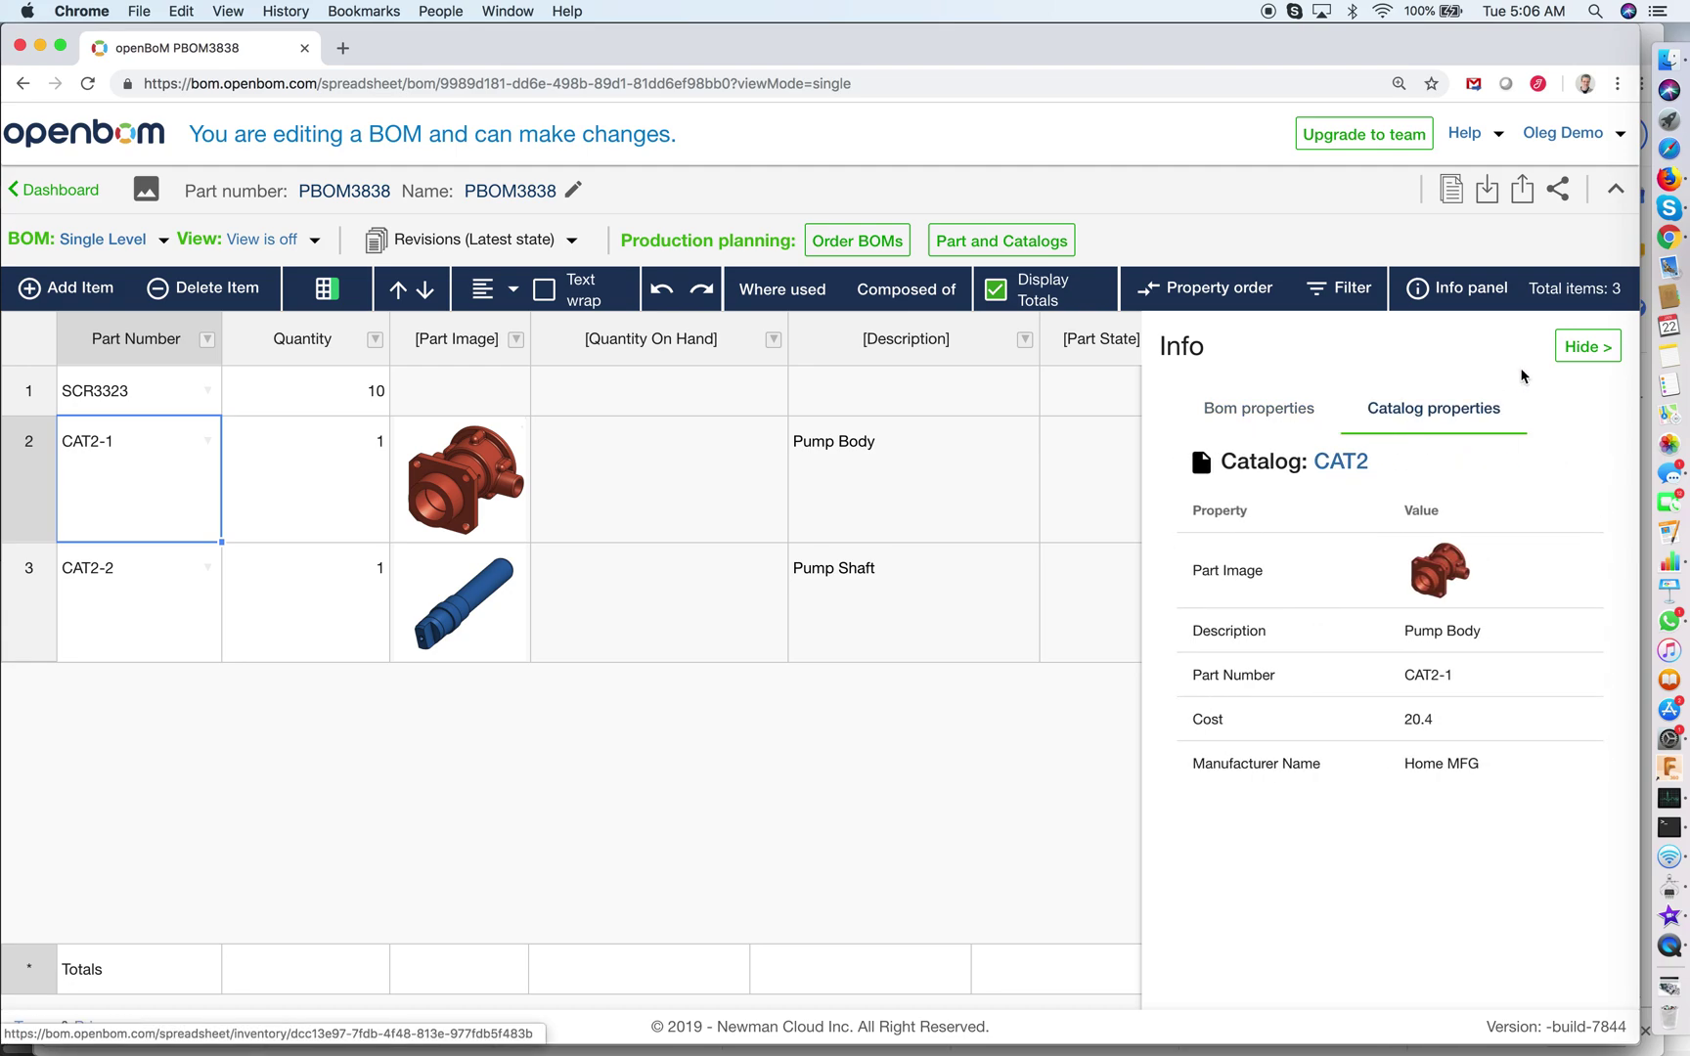
{"action": "left_click", "coordinate": [1588, 344]}
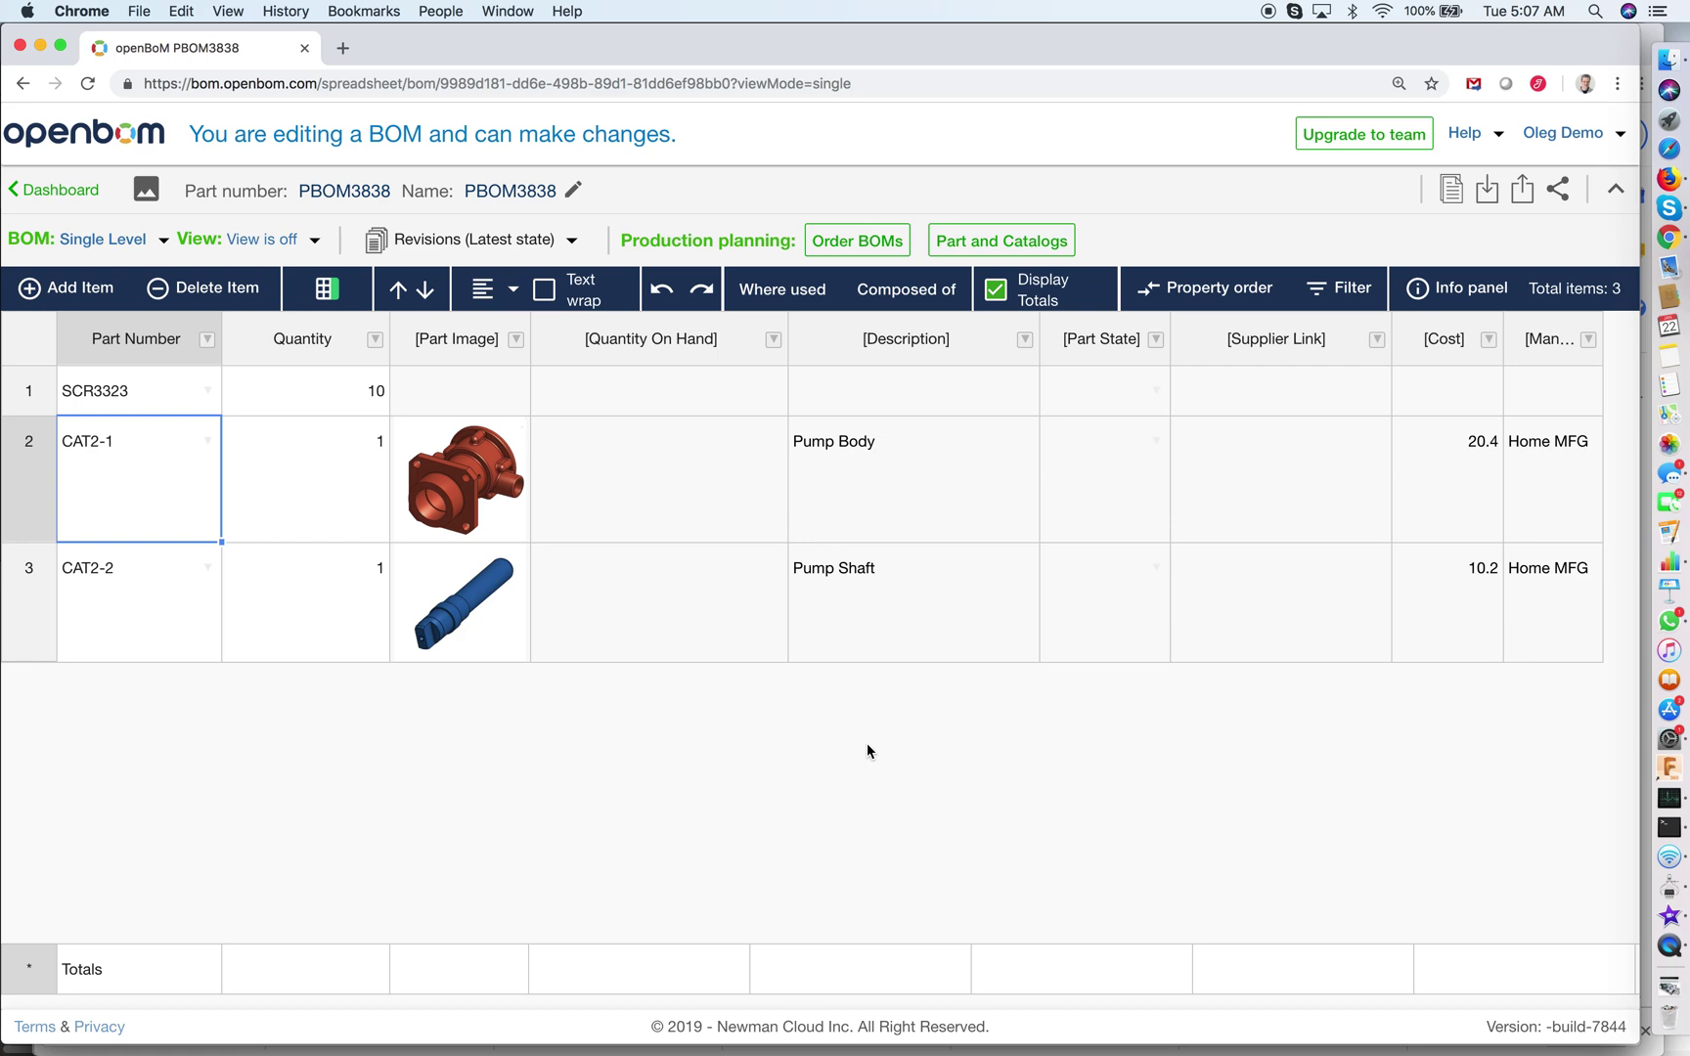
{"action": "left_click", "coordinate": [358, 510]}
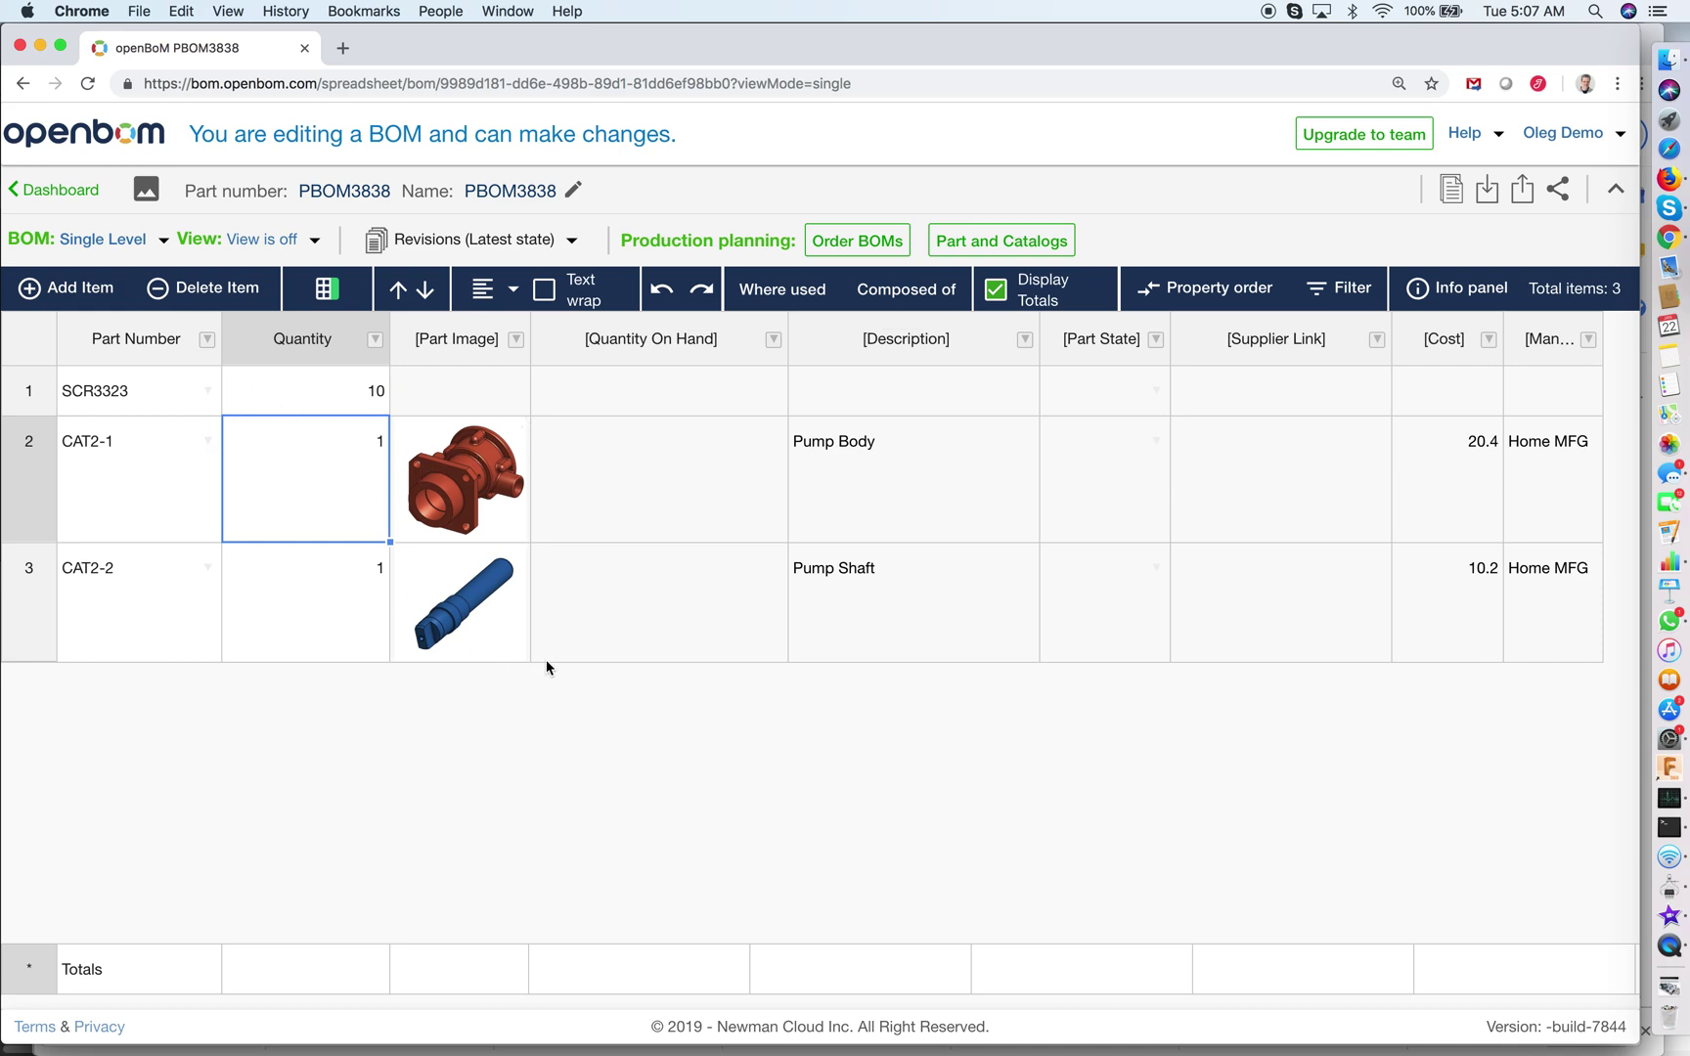
{"action": "left_click", "coordinate": [317, 247]}
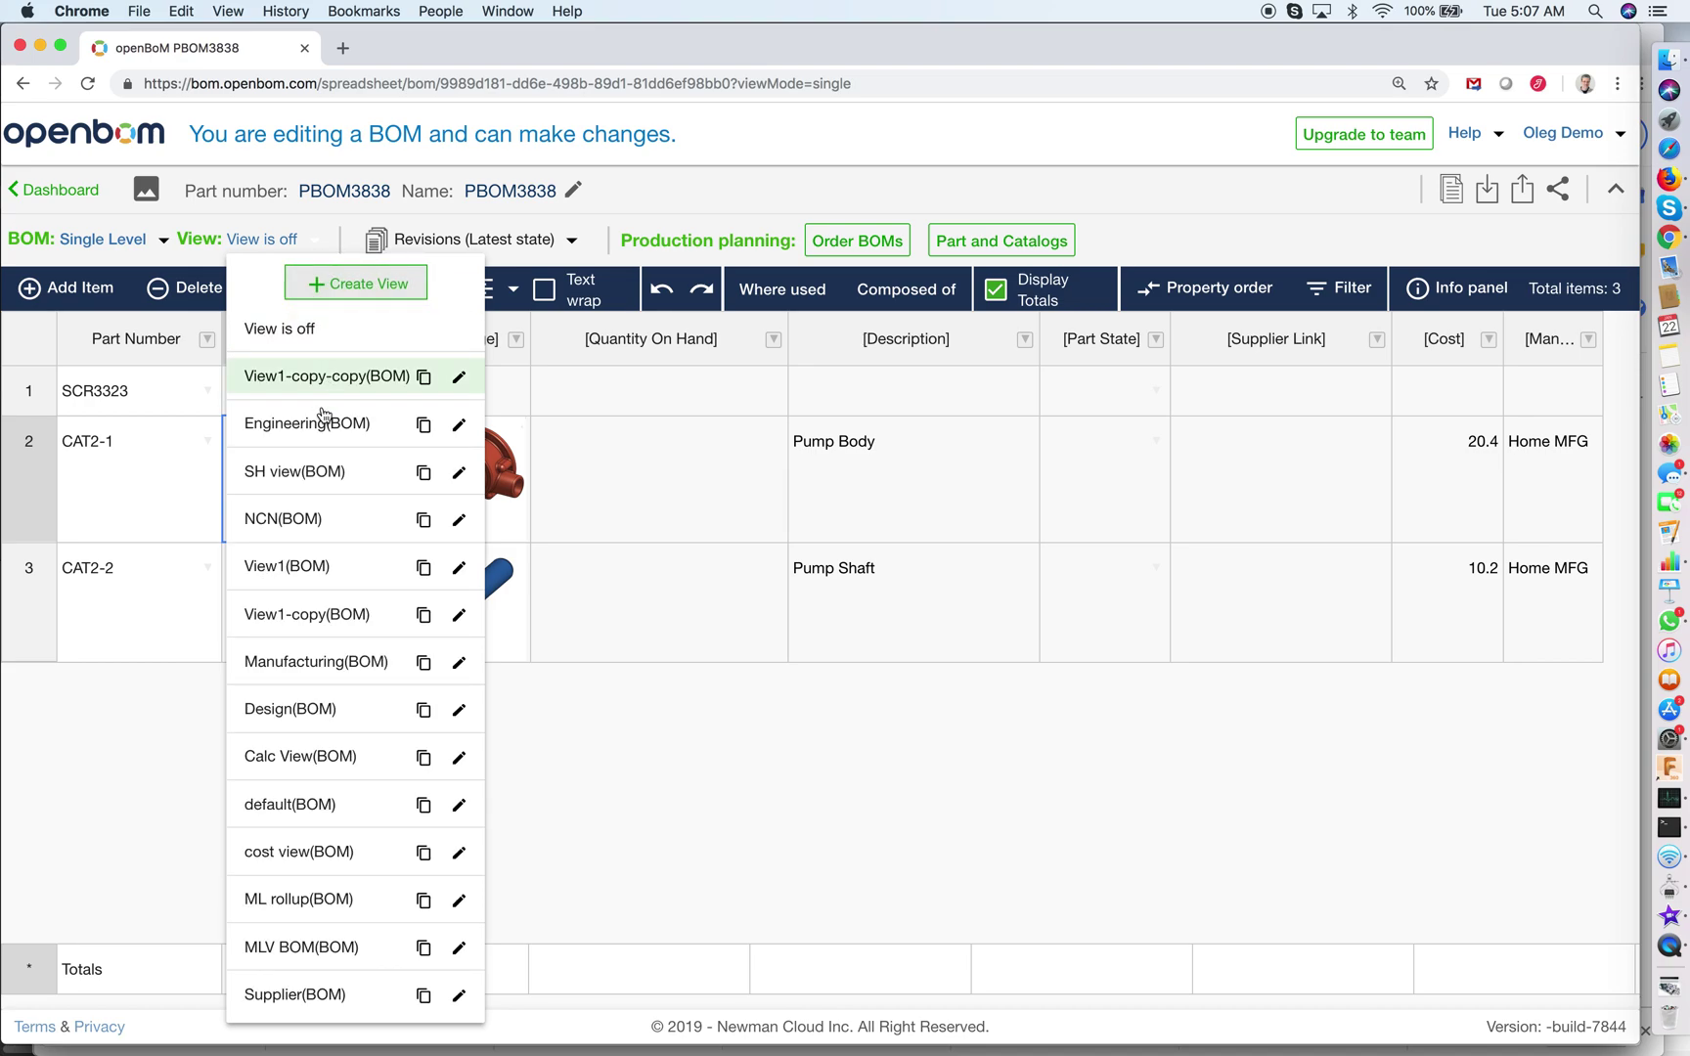
{"action": "left_click", "coordinate": [330, 805]}
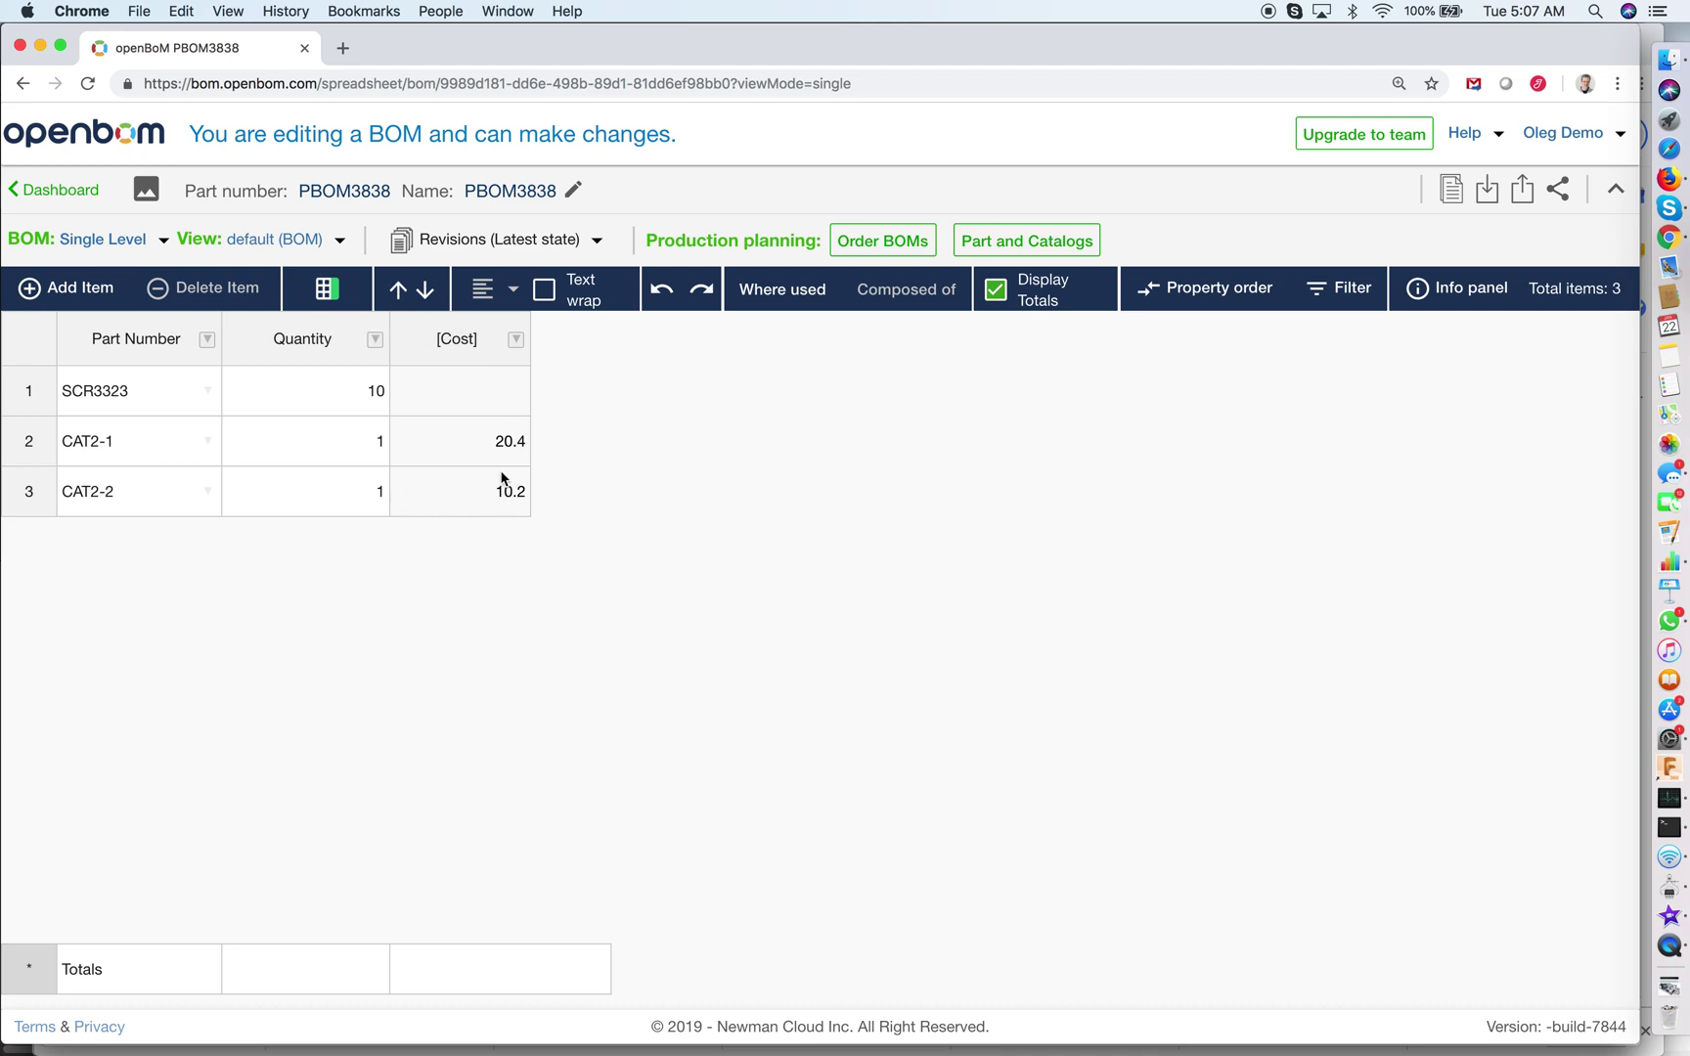
{"action": "left_click", "coordinate": [341, 241]}
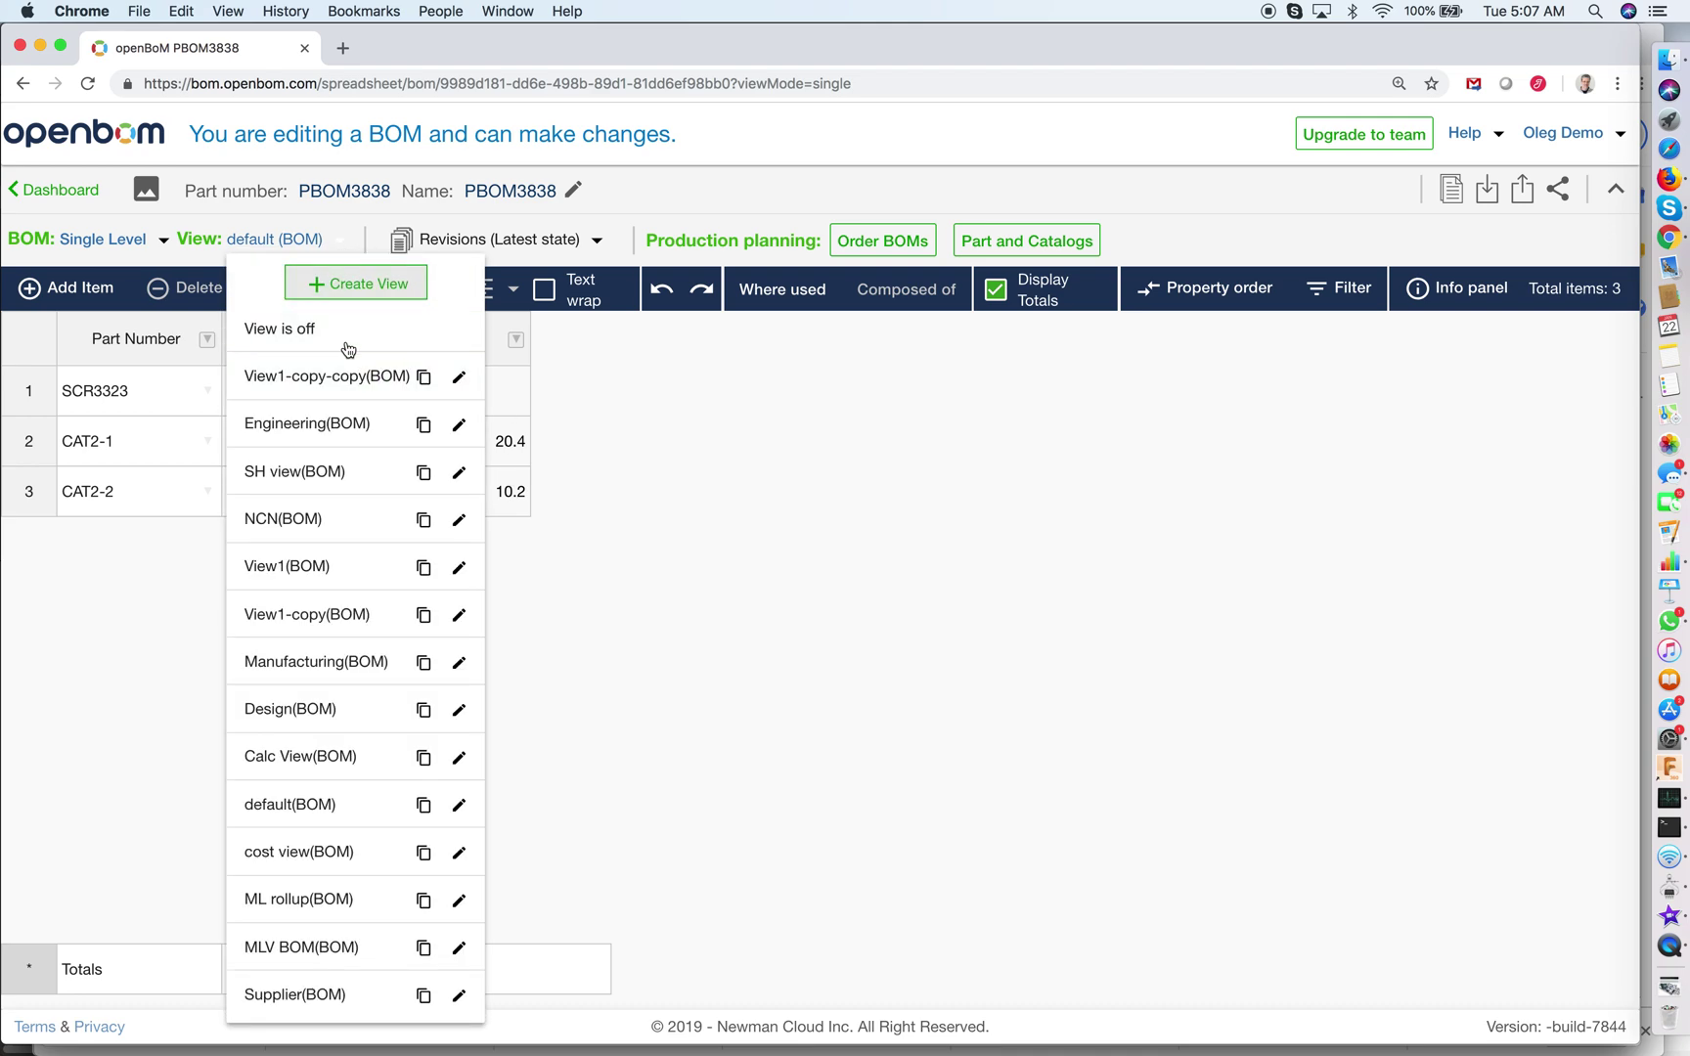
{"action": "left_click", "coordinate": [344, 335]}
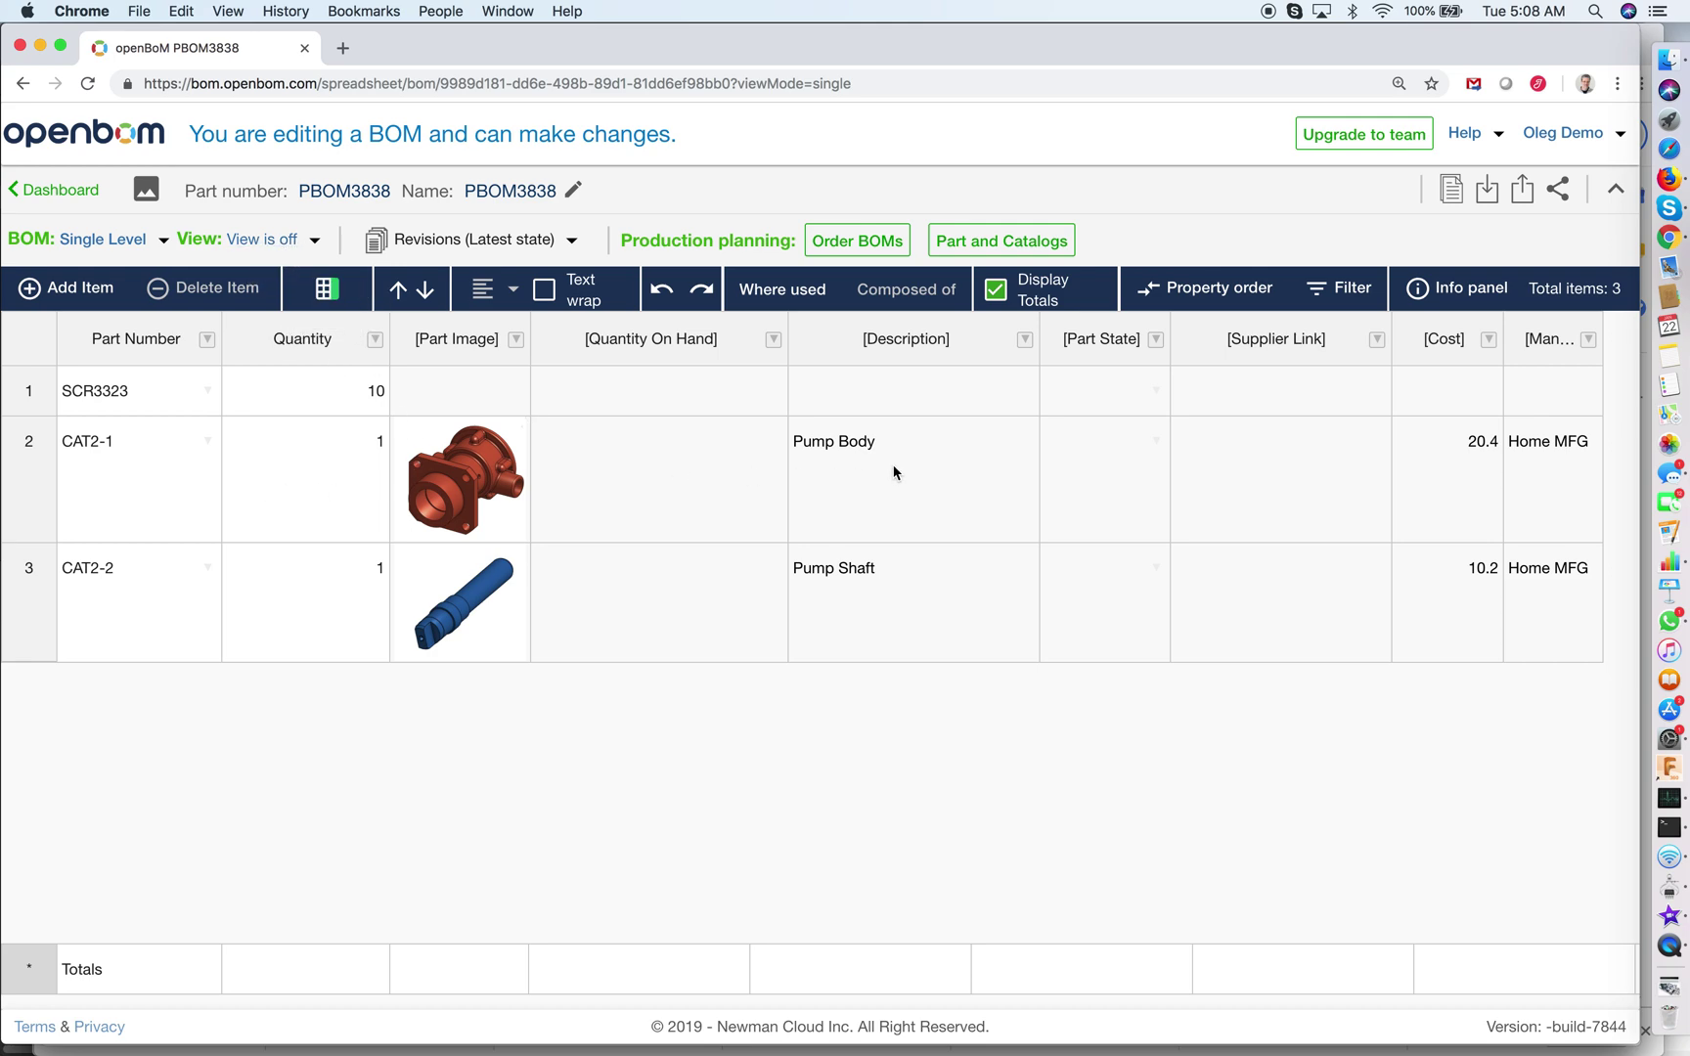
{"action": "left_click", "coordinate": [319, 242]}
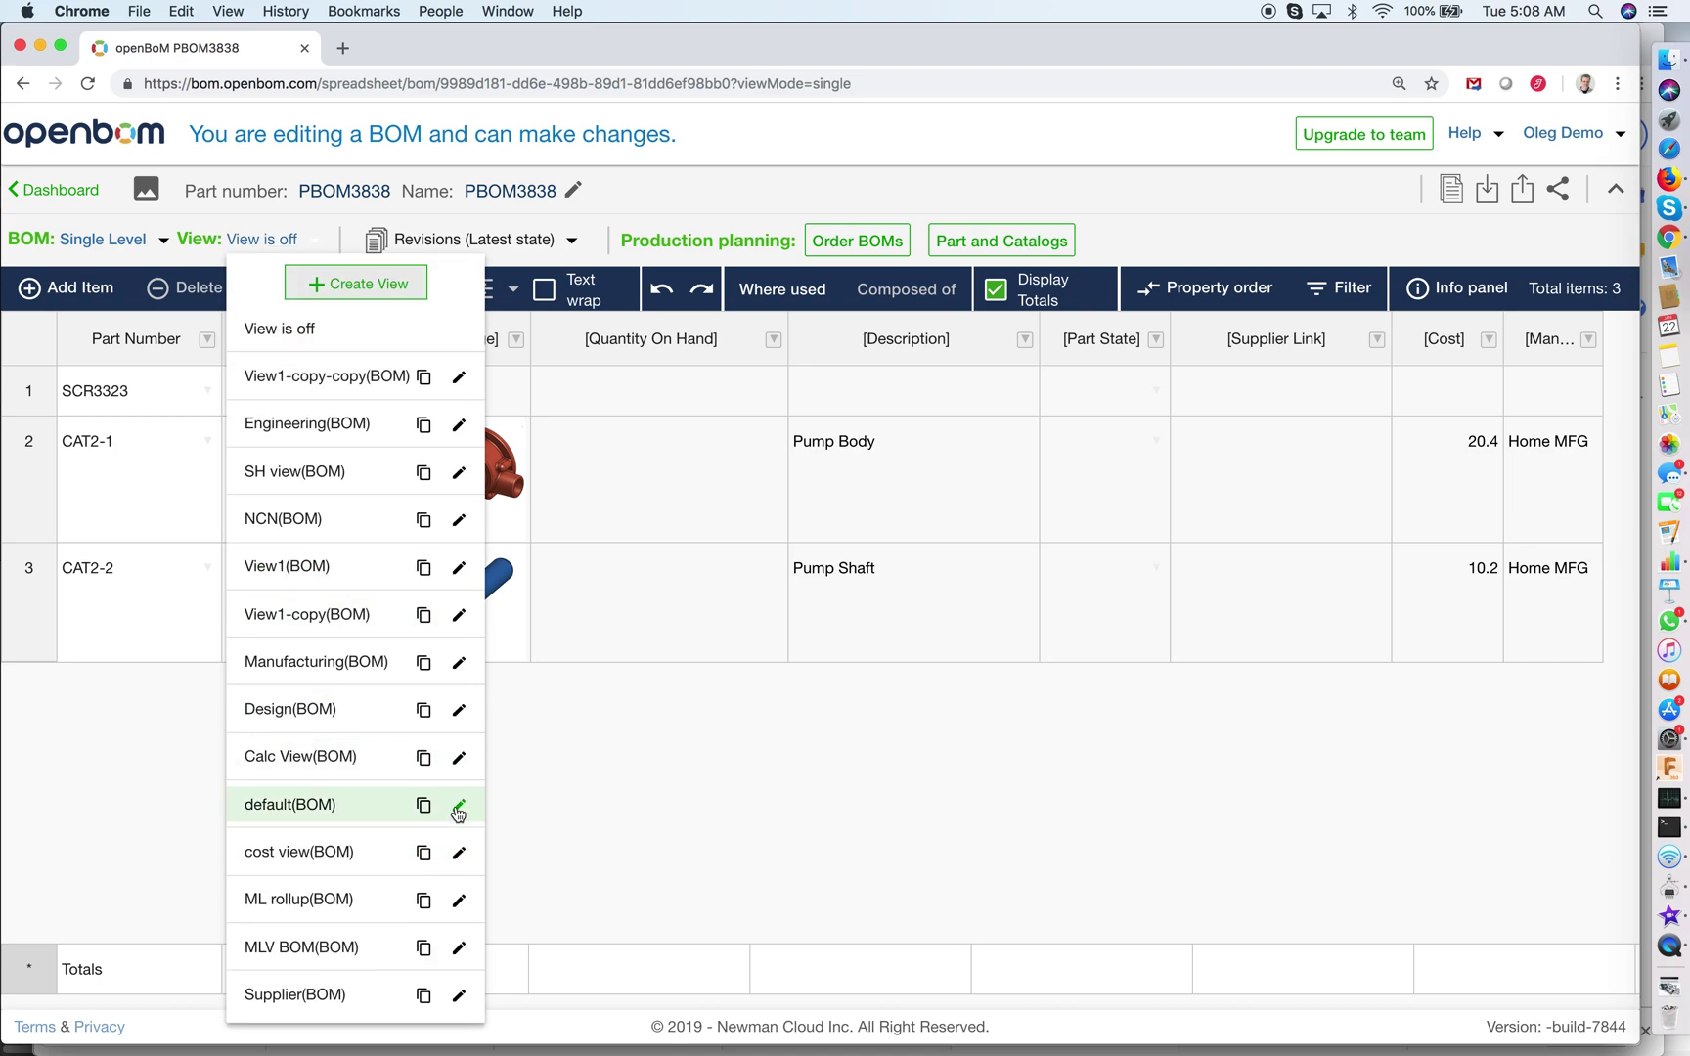
{"action": "left_click", "coordinate": [458, 808]}
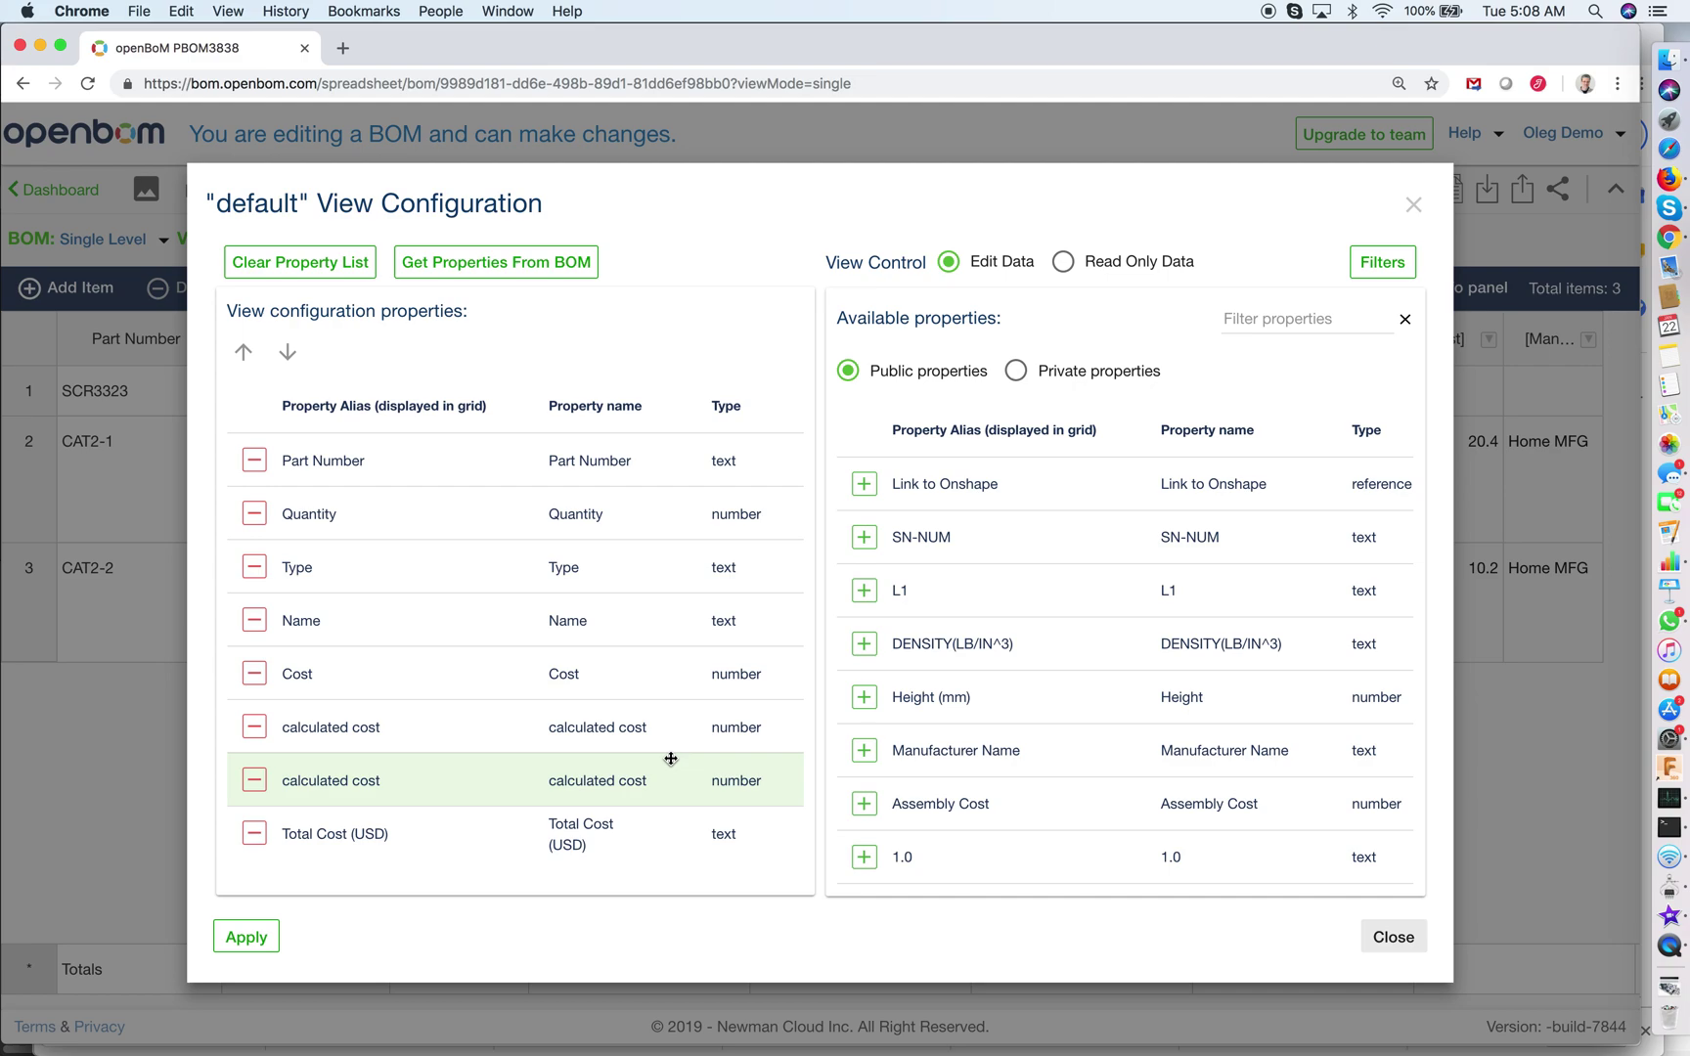
{"action": "left_click", "coordinate": [352, 267]}
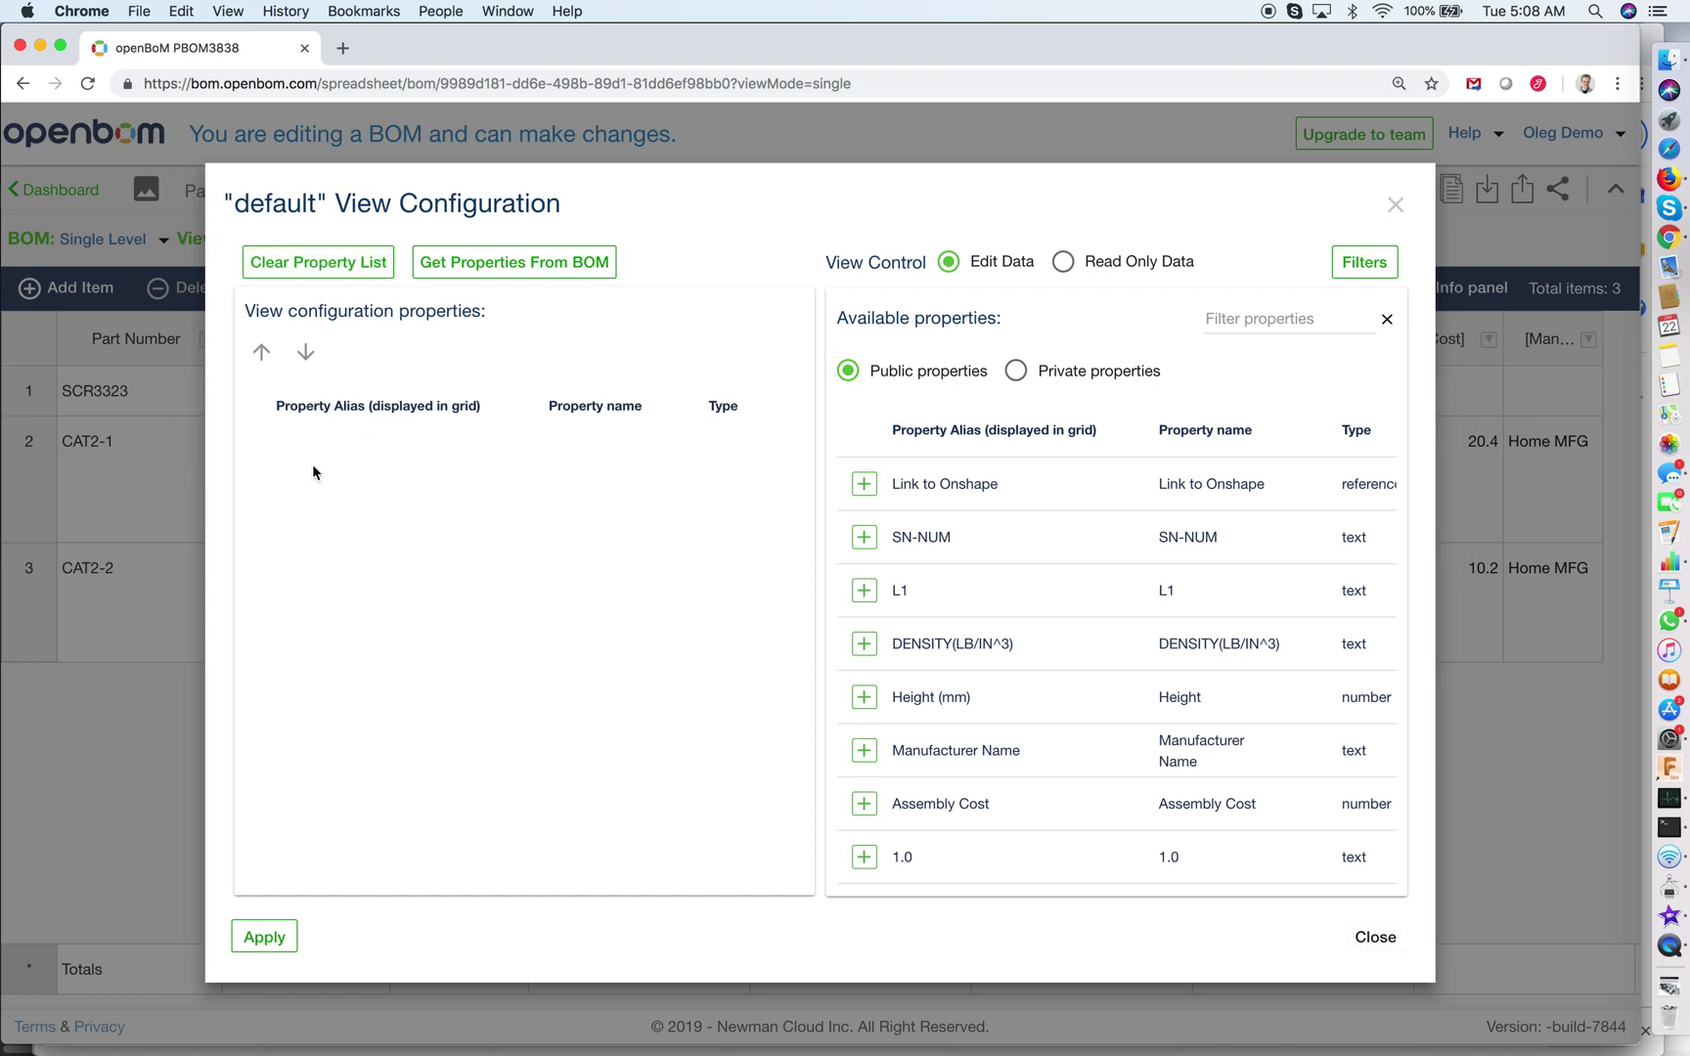
{"action": "left_click", "coordinate": [537, 262]}
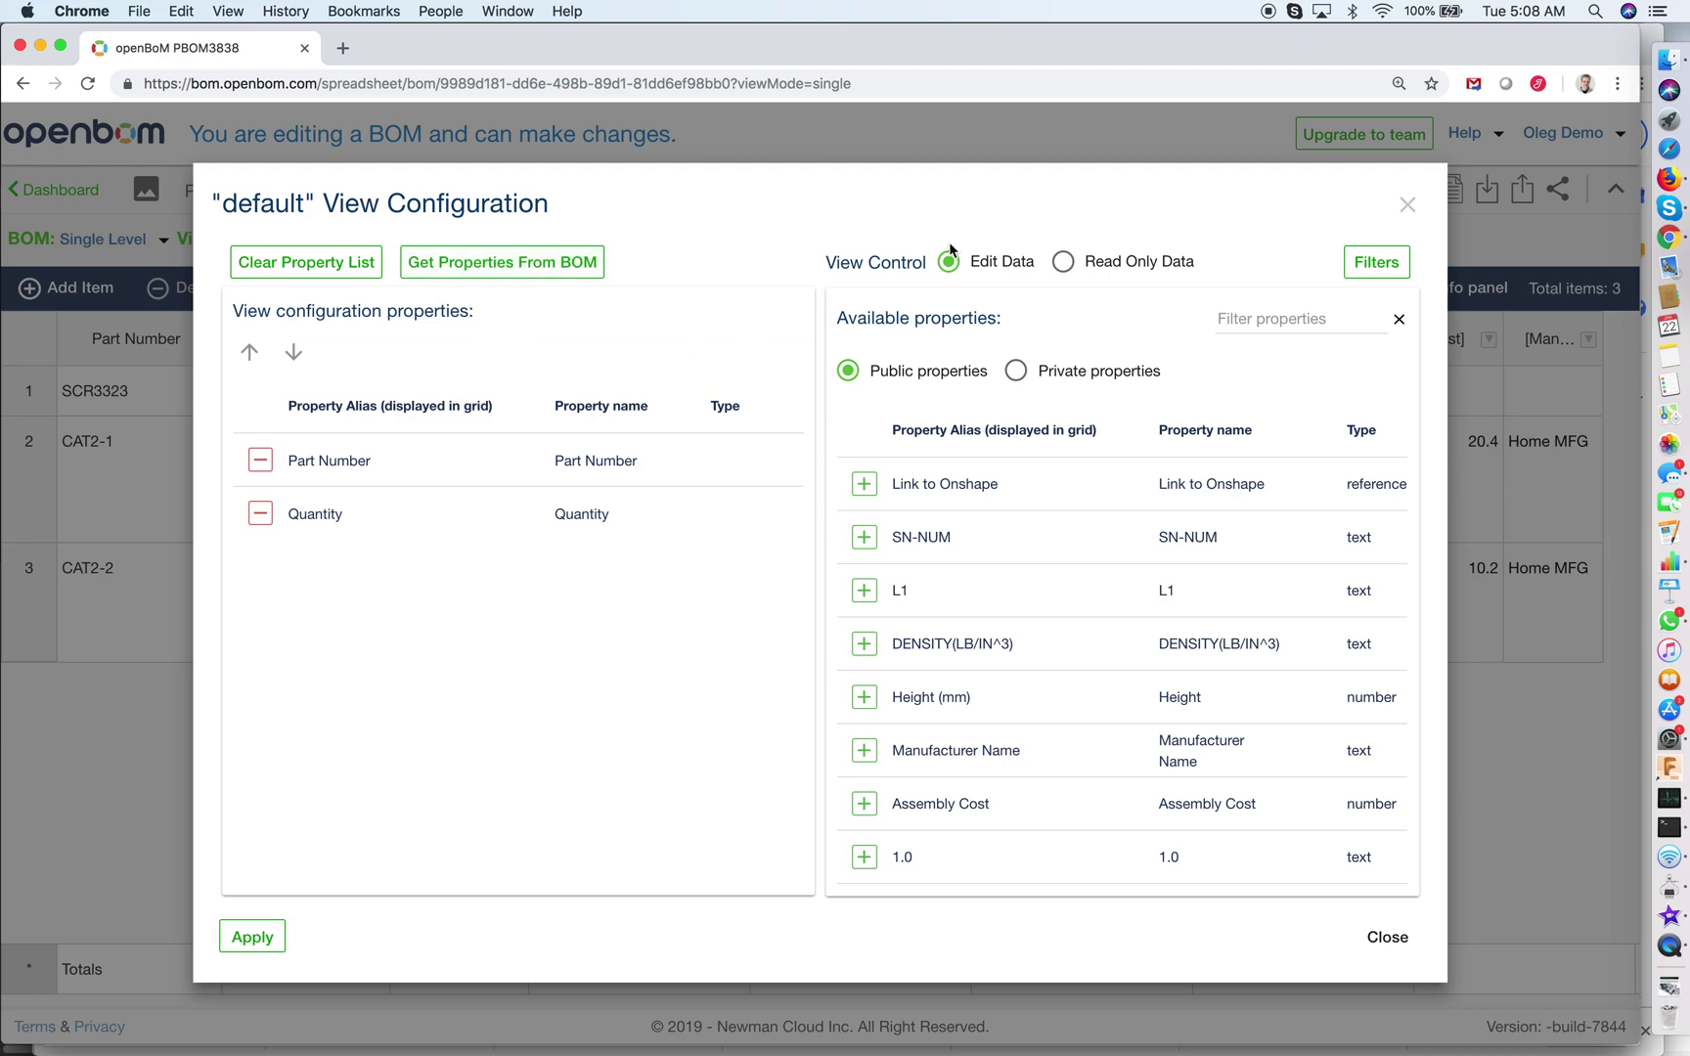
{"action": "left_click", "coordinate": [1403, 204]}
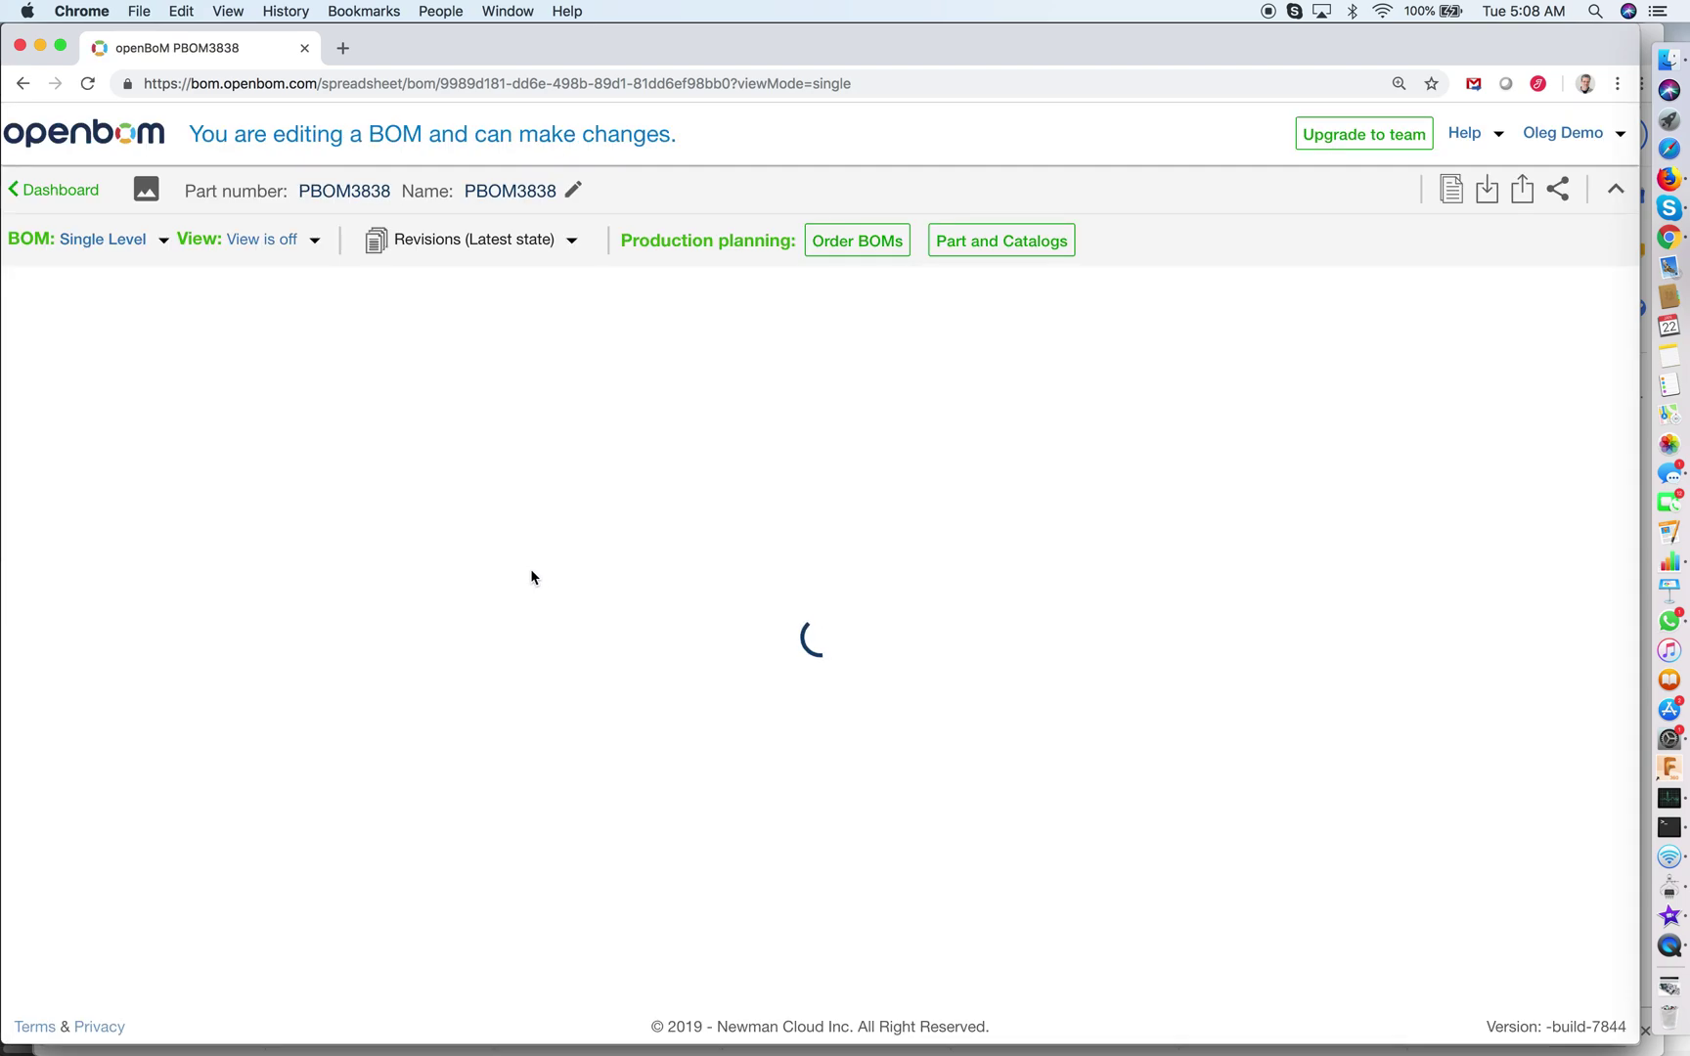
{"action": "scroll", "coordinate": [1299, 577], "scroll_direction": "right", "scroll_amount": 3}
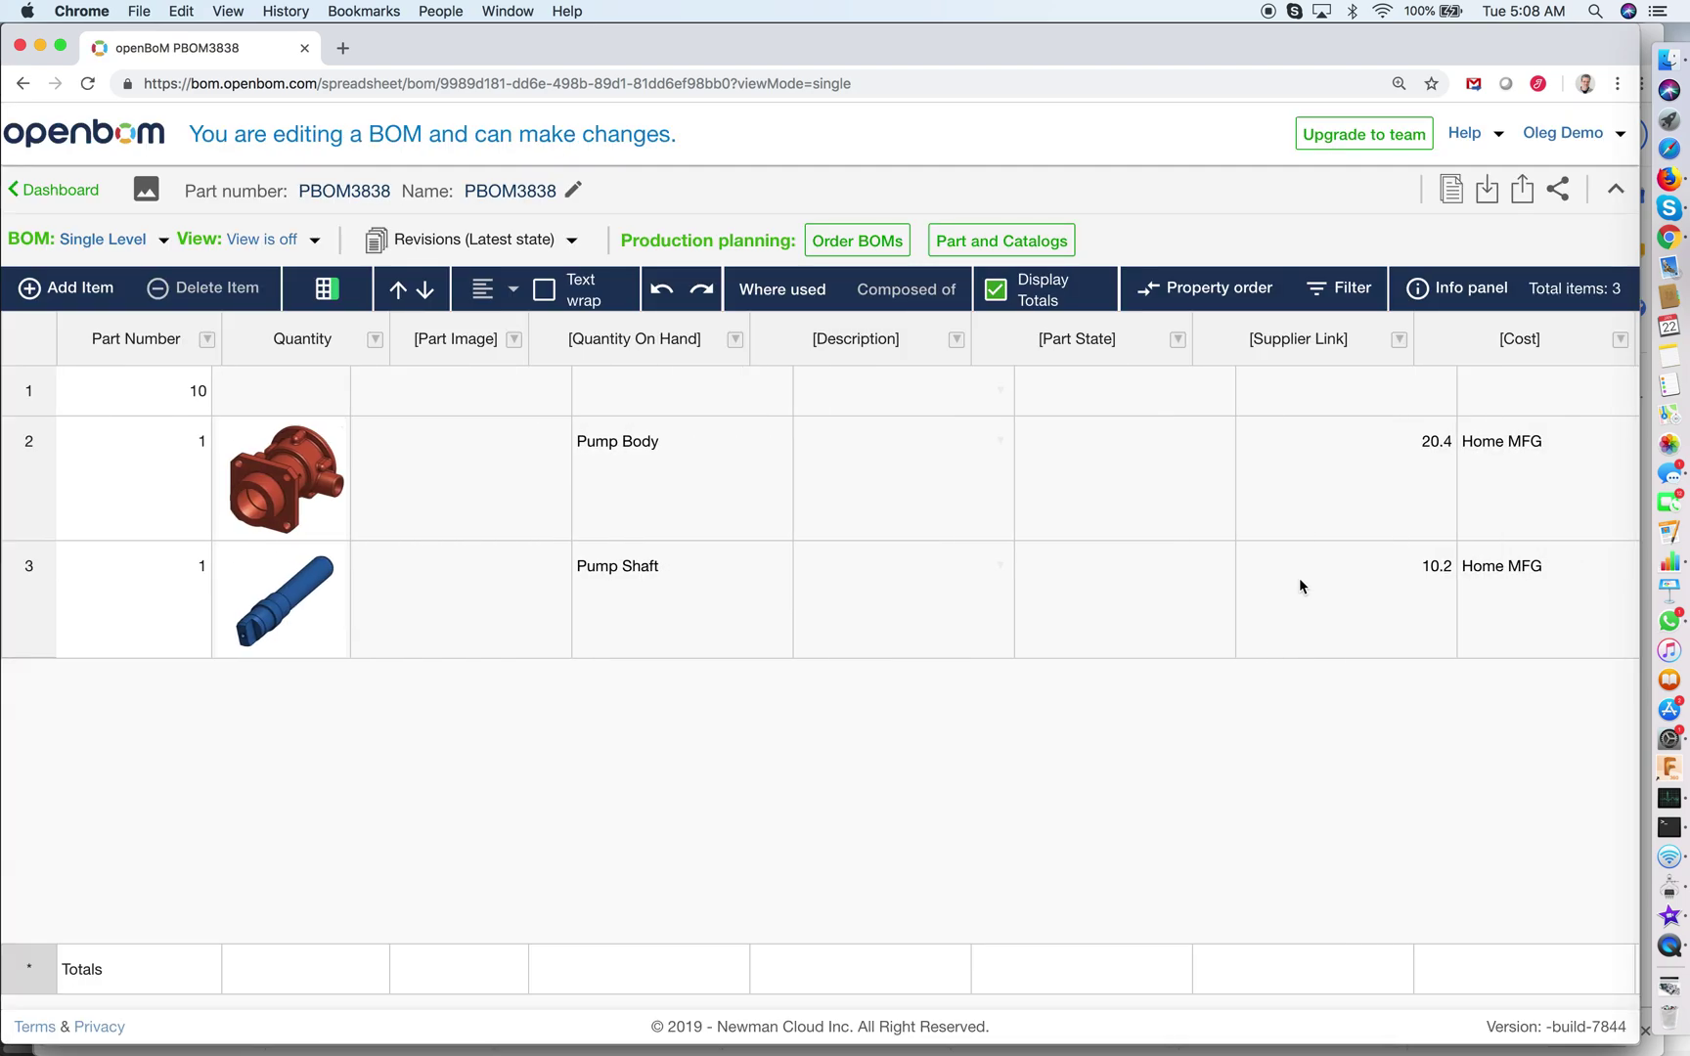
{"action": "scroll", "coordinate": [1298, 577], "scroll_direction": "left", "scroll_amount": 3}
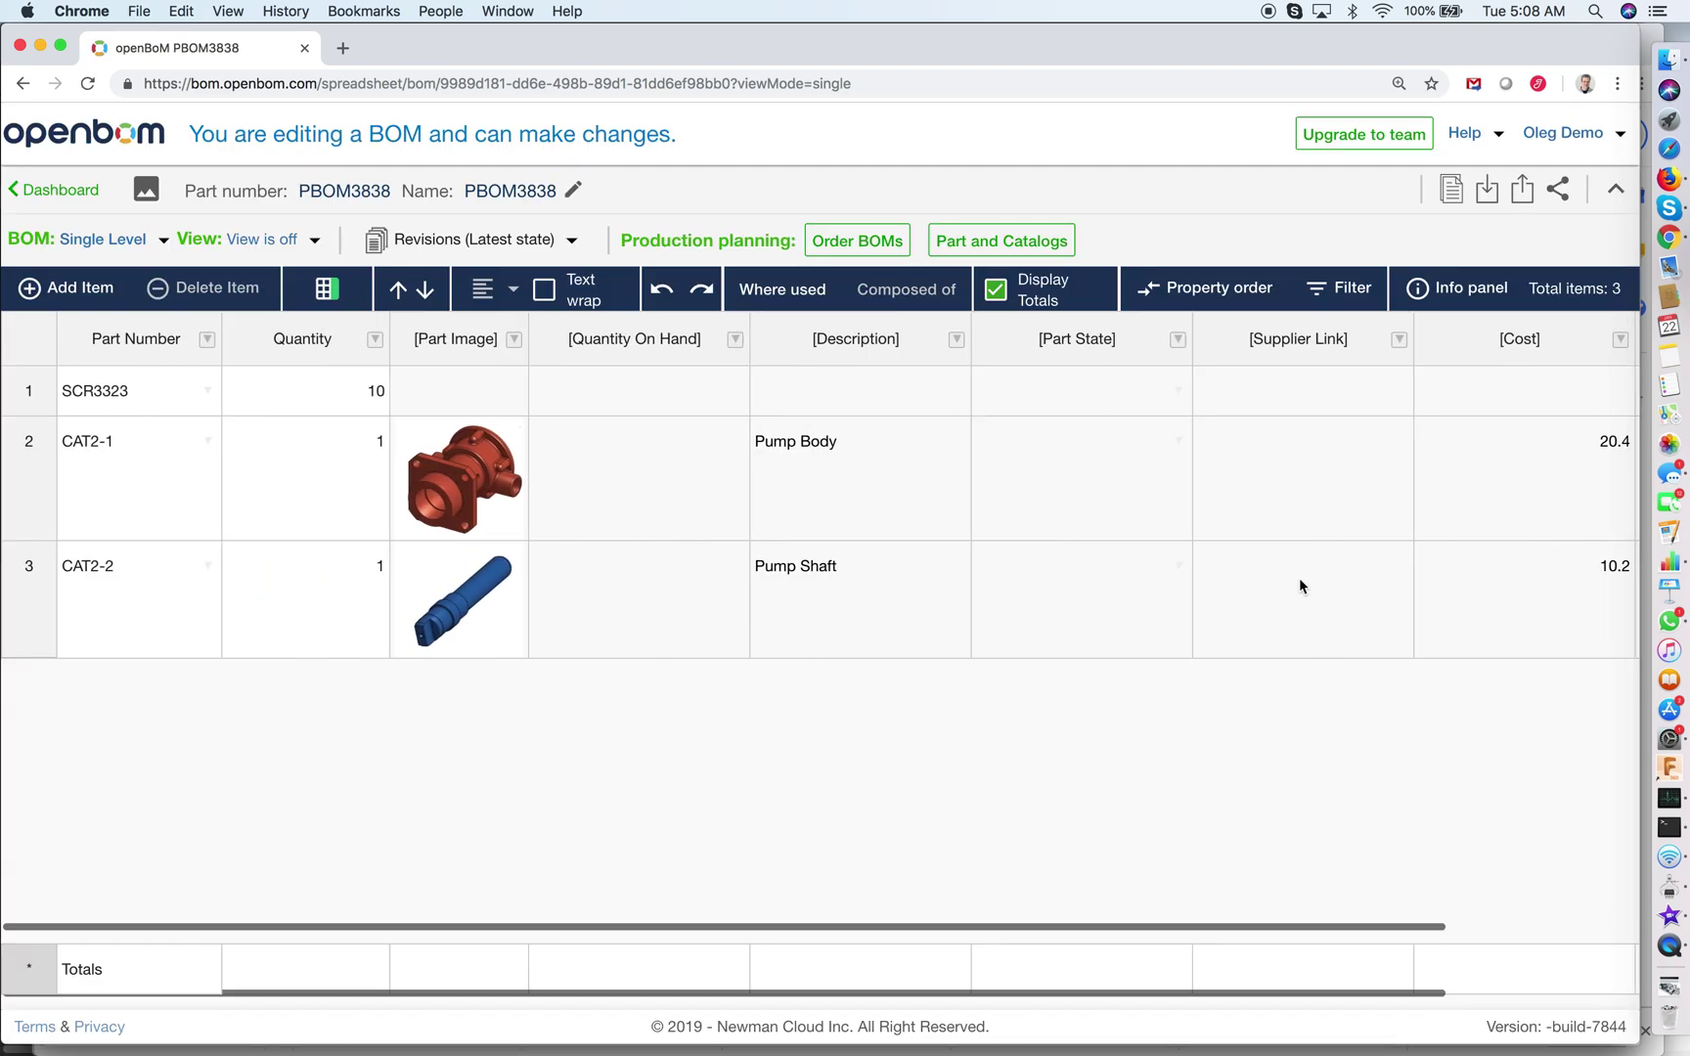
- Rebuild the default view from BOM properties, removing Supplier Link, Part State and Quantity On Hand, and apply
{"action": "left_click", "coordinate": [313, 240]}
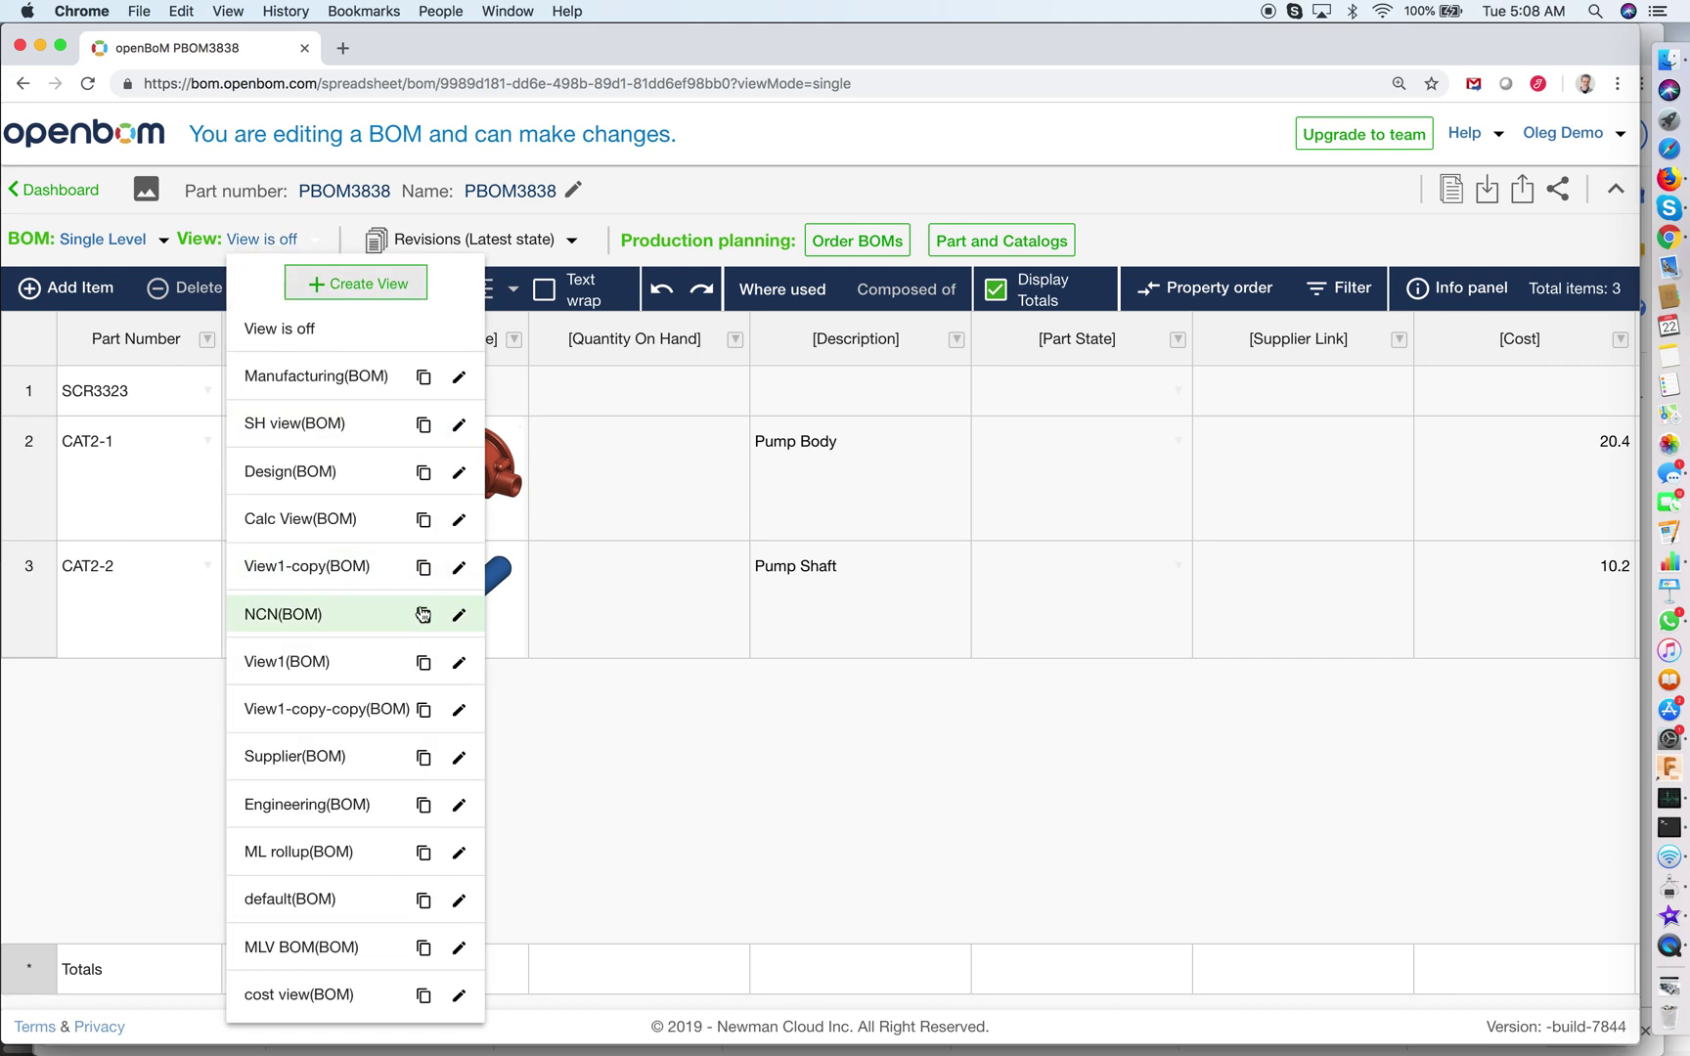
{"action": "left_click", "coordinate": [456, 903]}
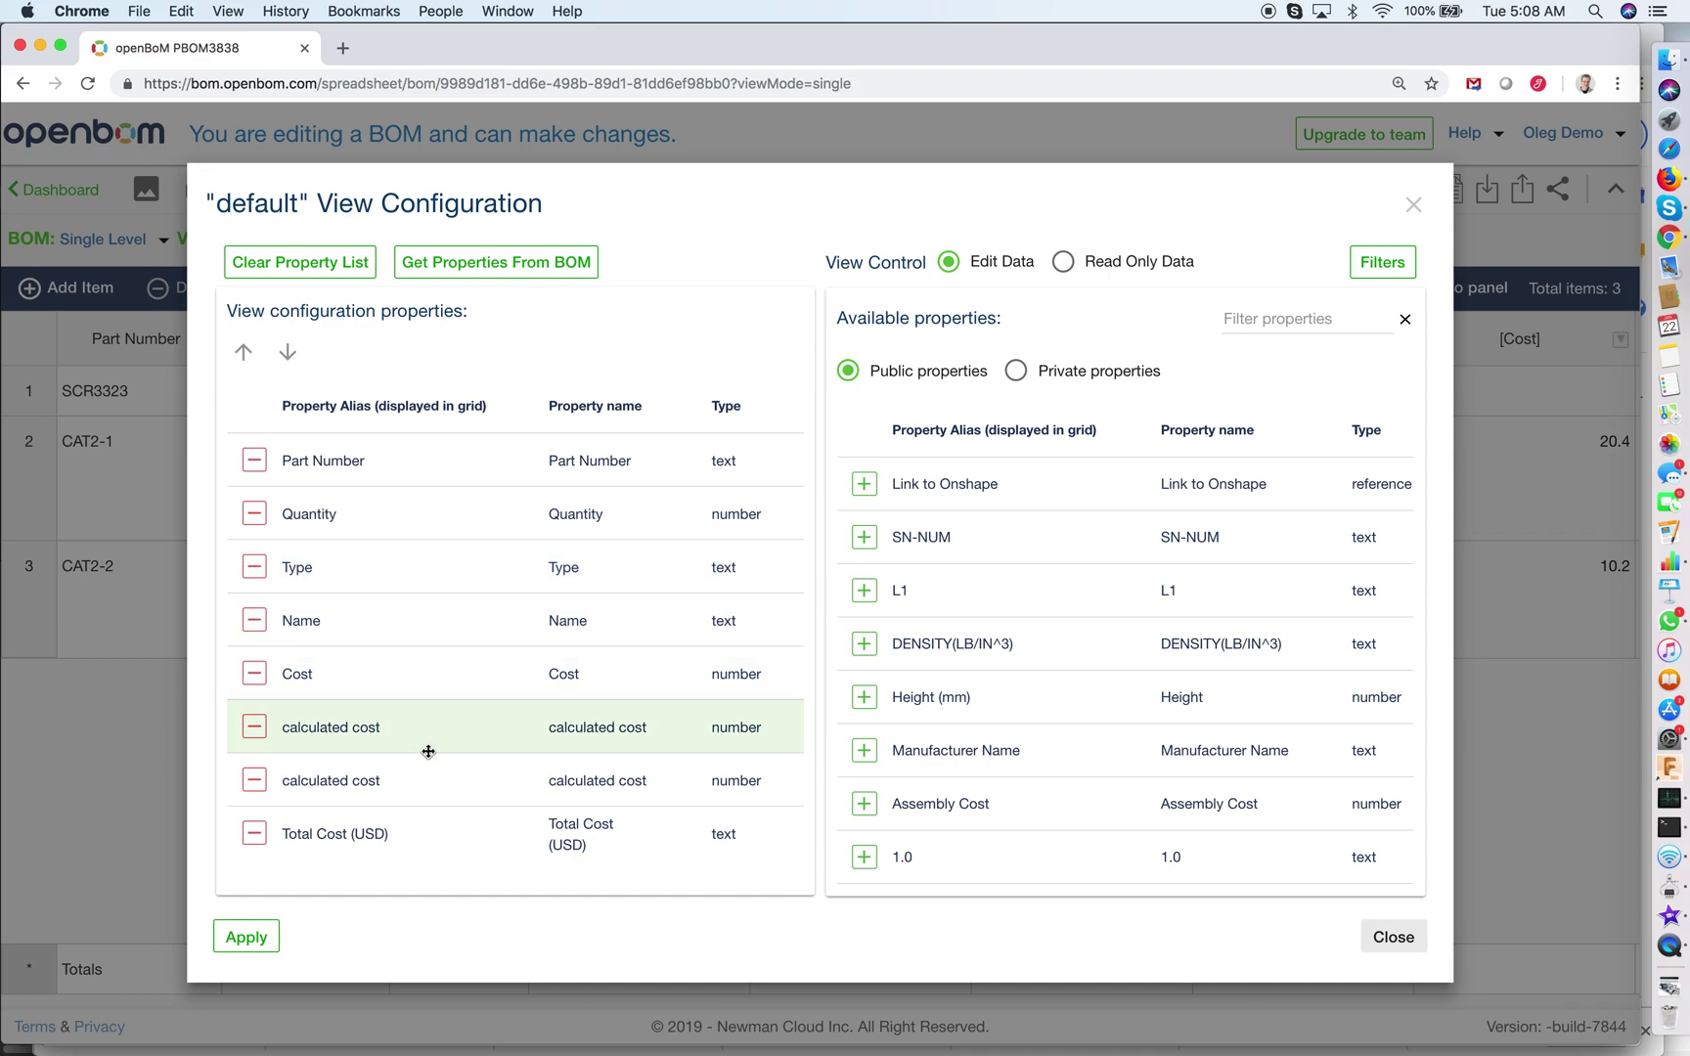
{"action": "left_click", "coordinate": [486, 281]}
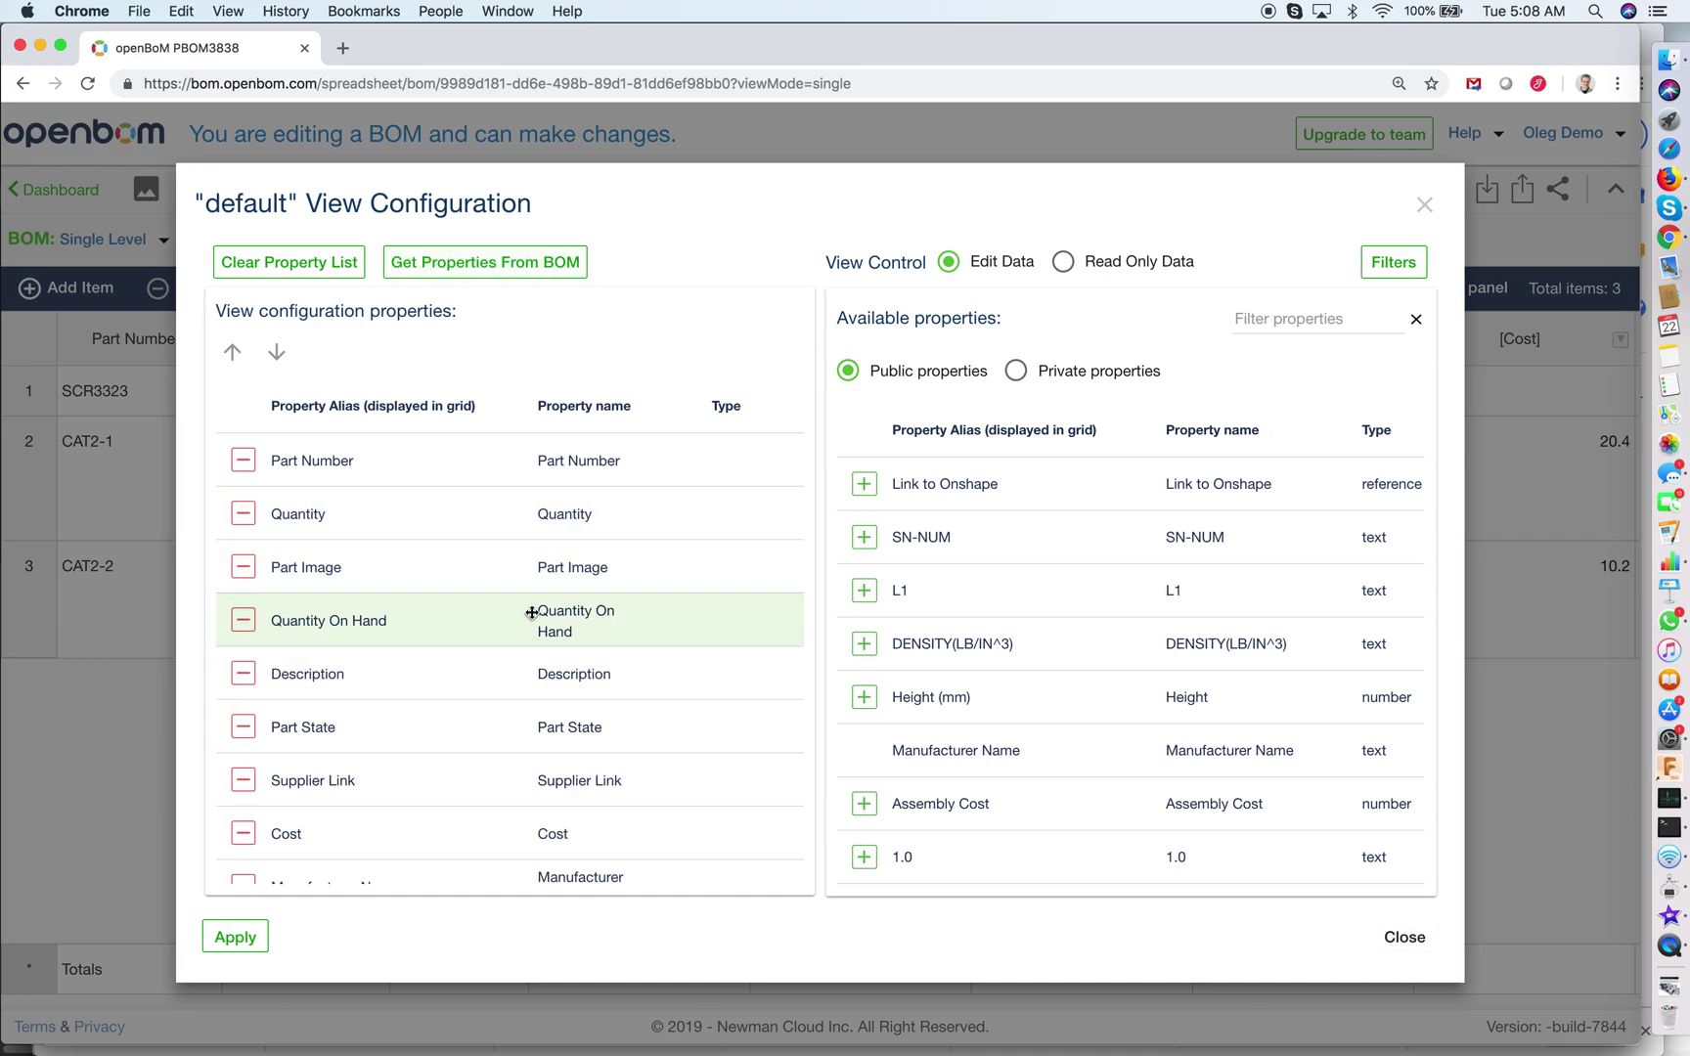
{"action": "scroll", "coordinate": [496, 808], "scroll_direction": "down", "scroll_amount": 1}
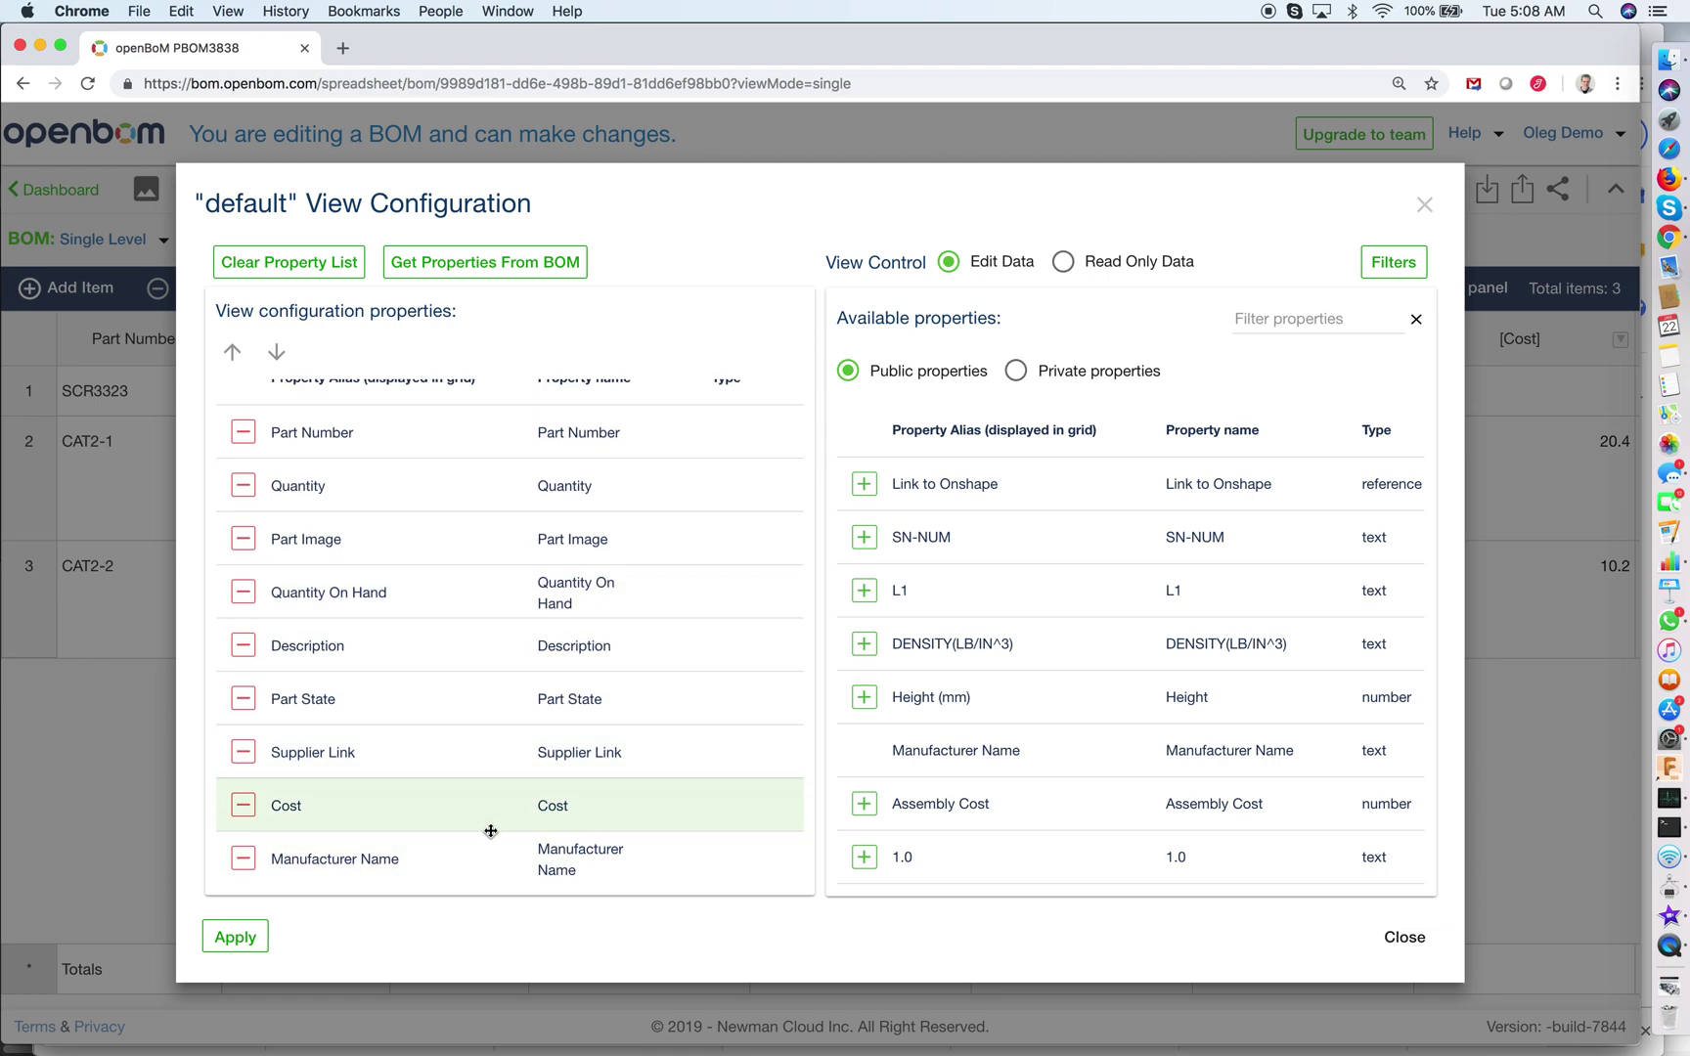
{"action": "left_click", "coordinate": [244, 752]}
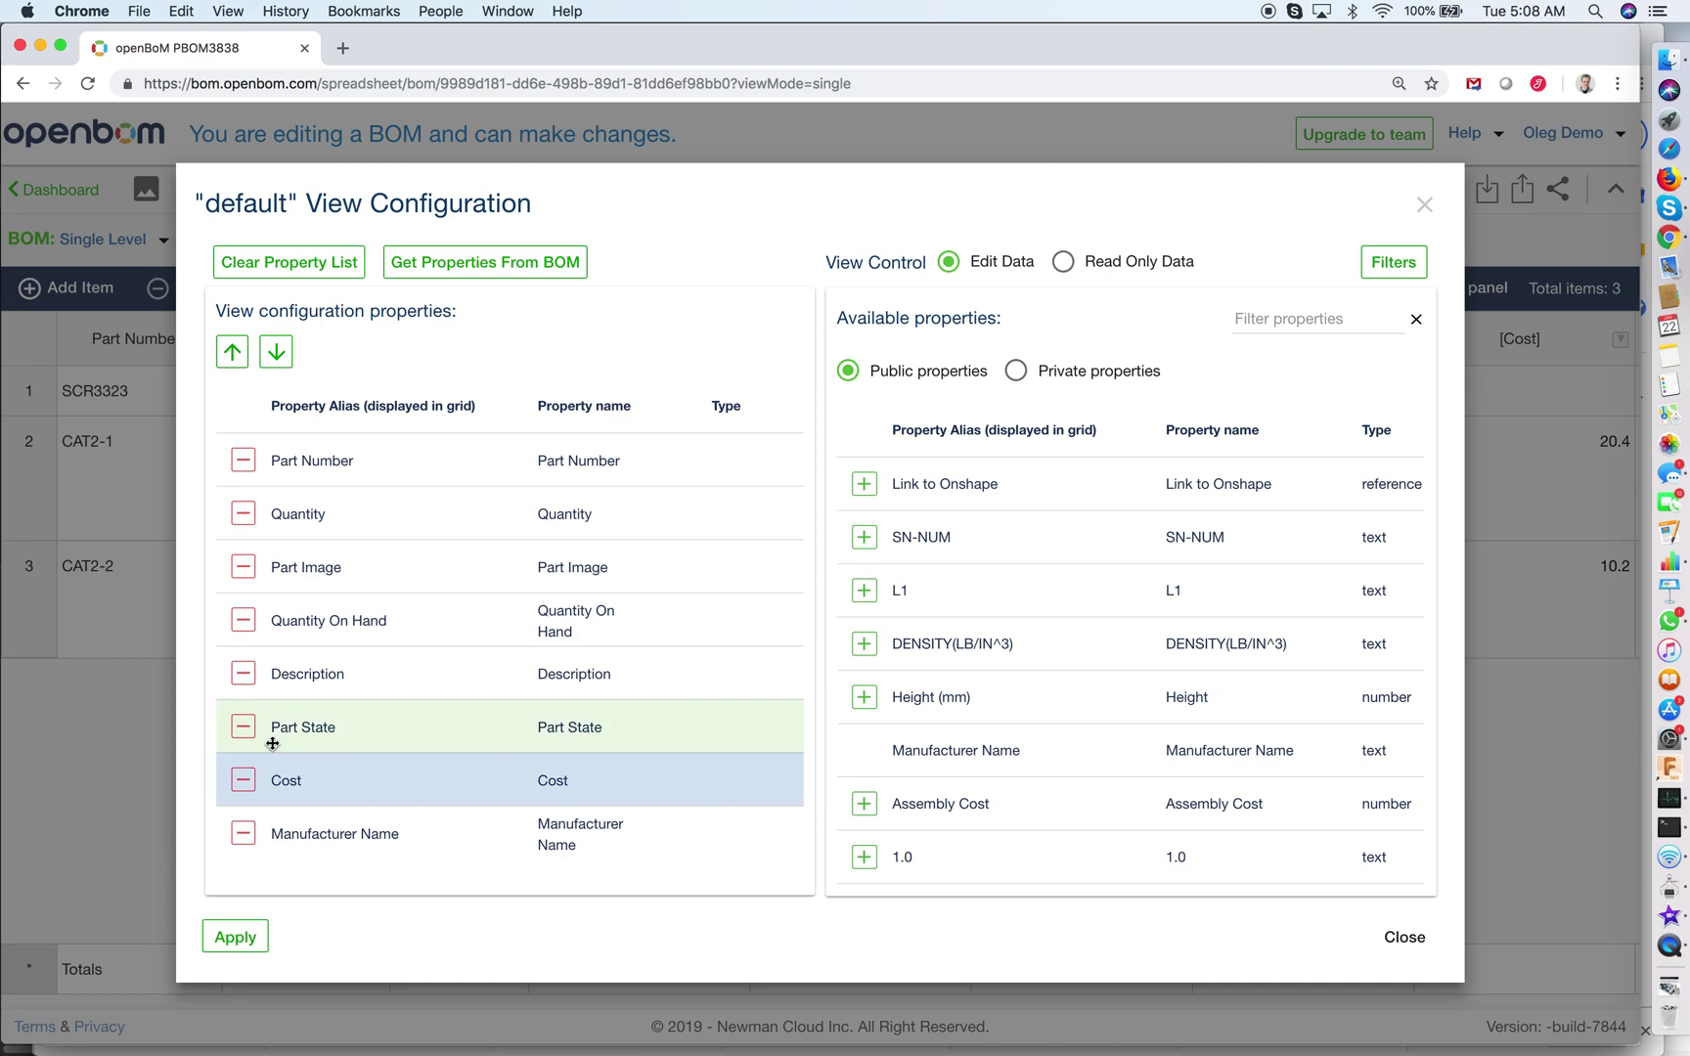
{"action": "left_click", "coordinate": [243, 727]}
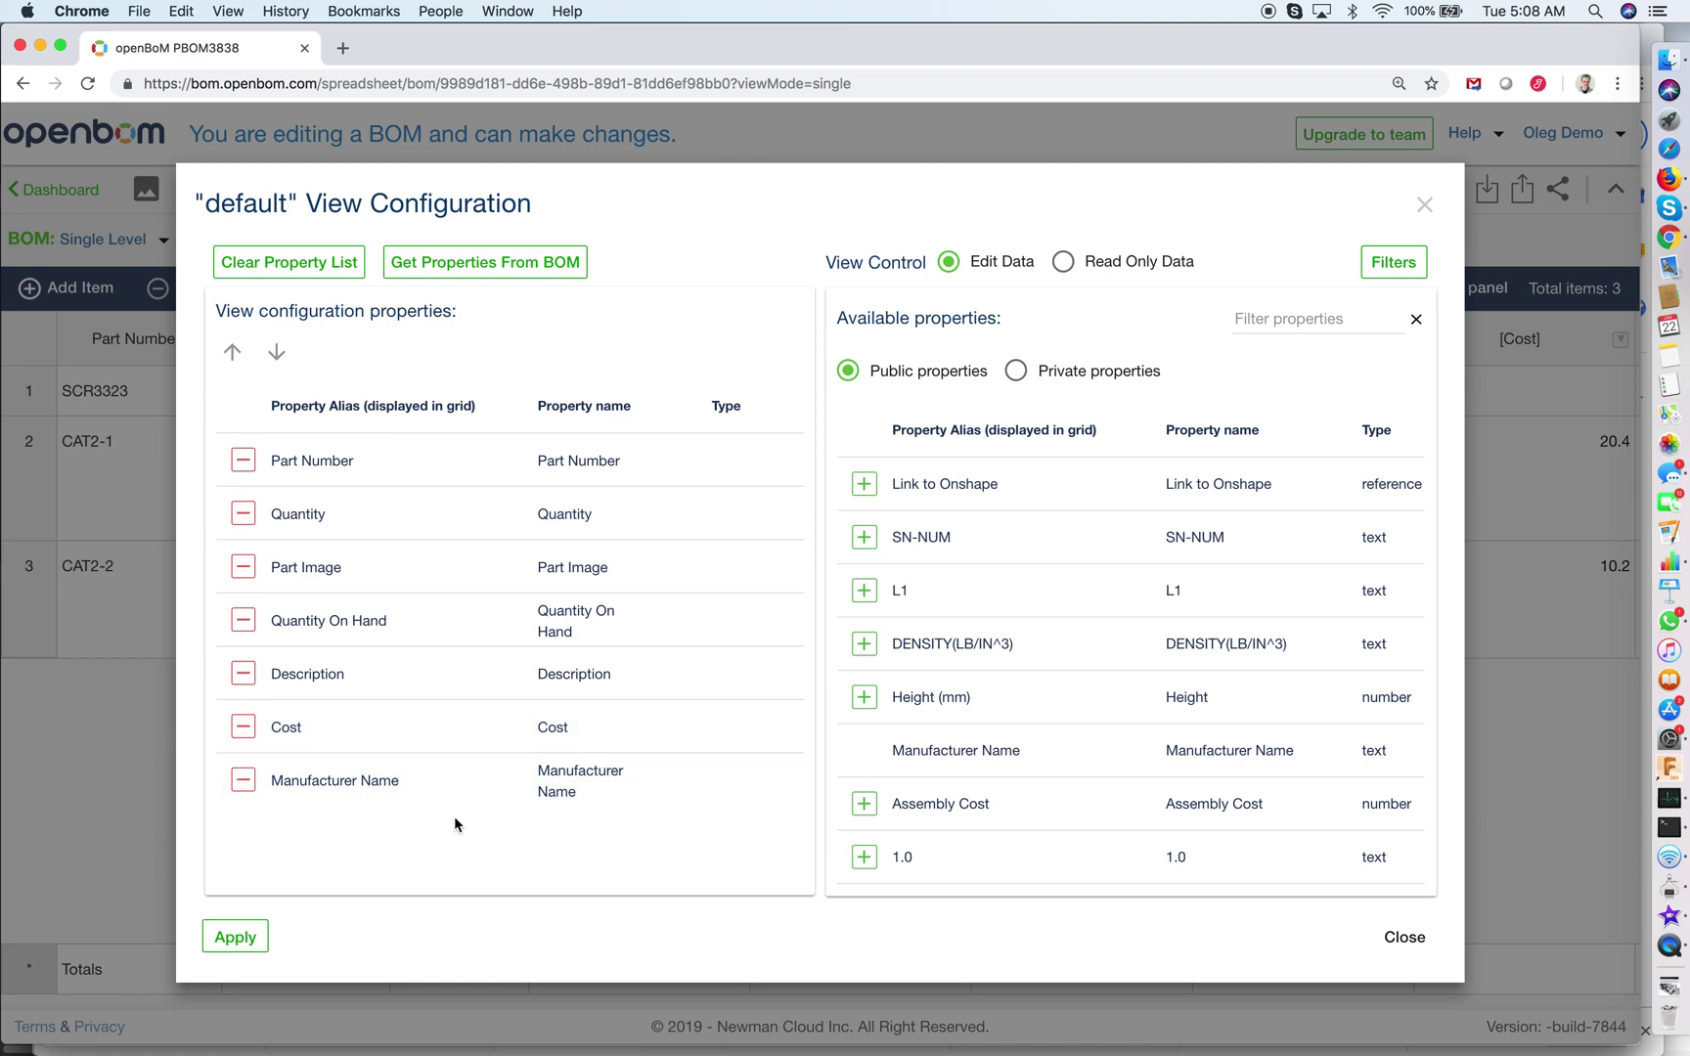
{"action": "left_click", "coordinate": [244, 622]}
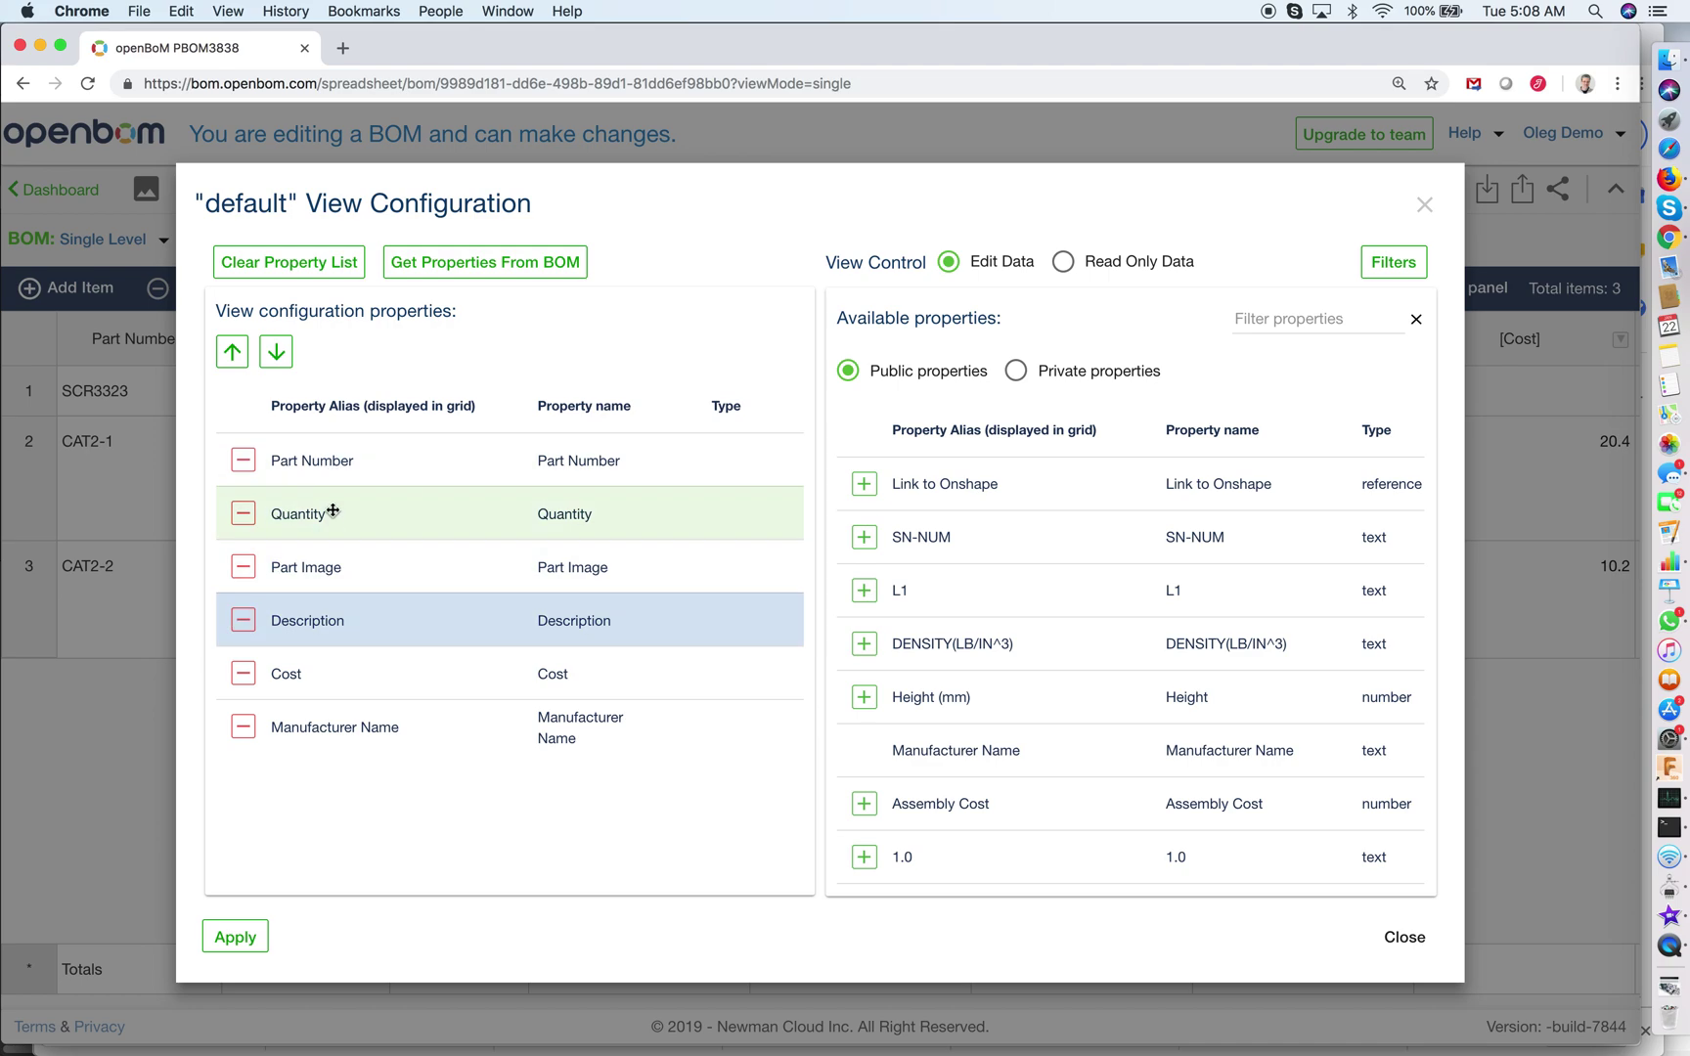
{"action": "left_click", "coordinate": [243, 935]}
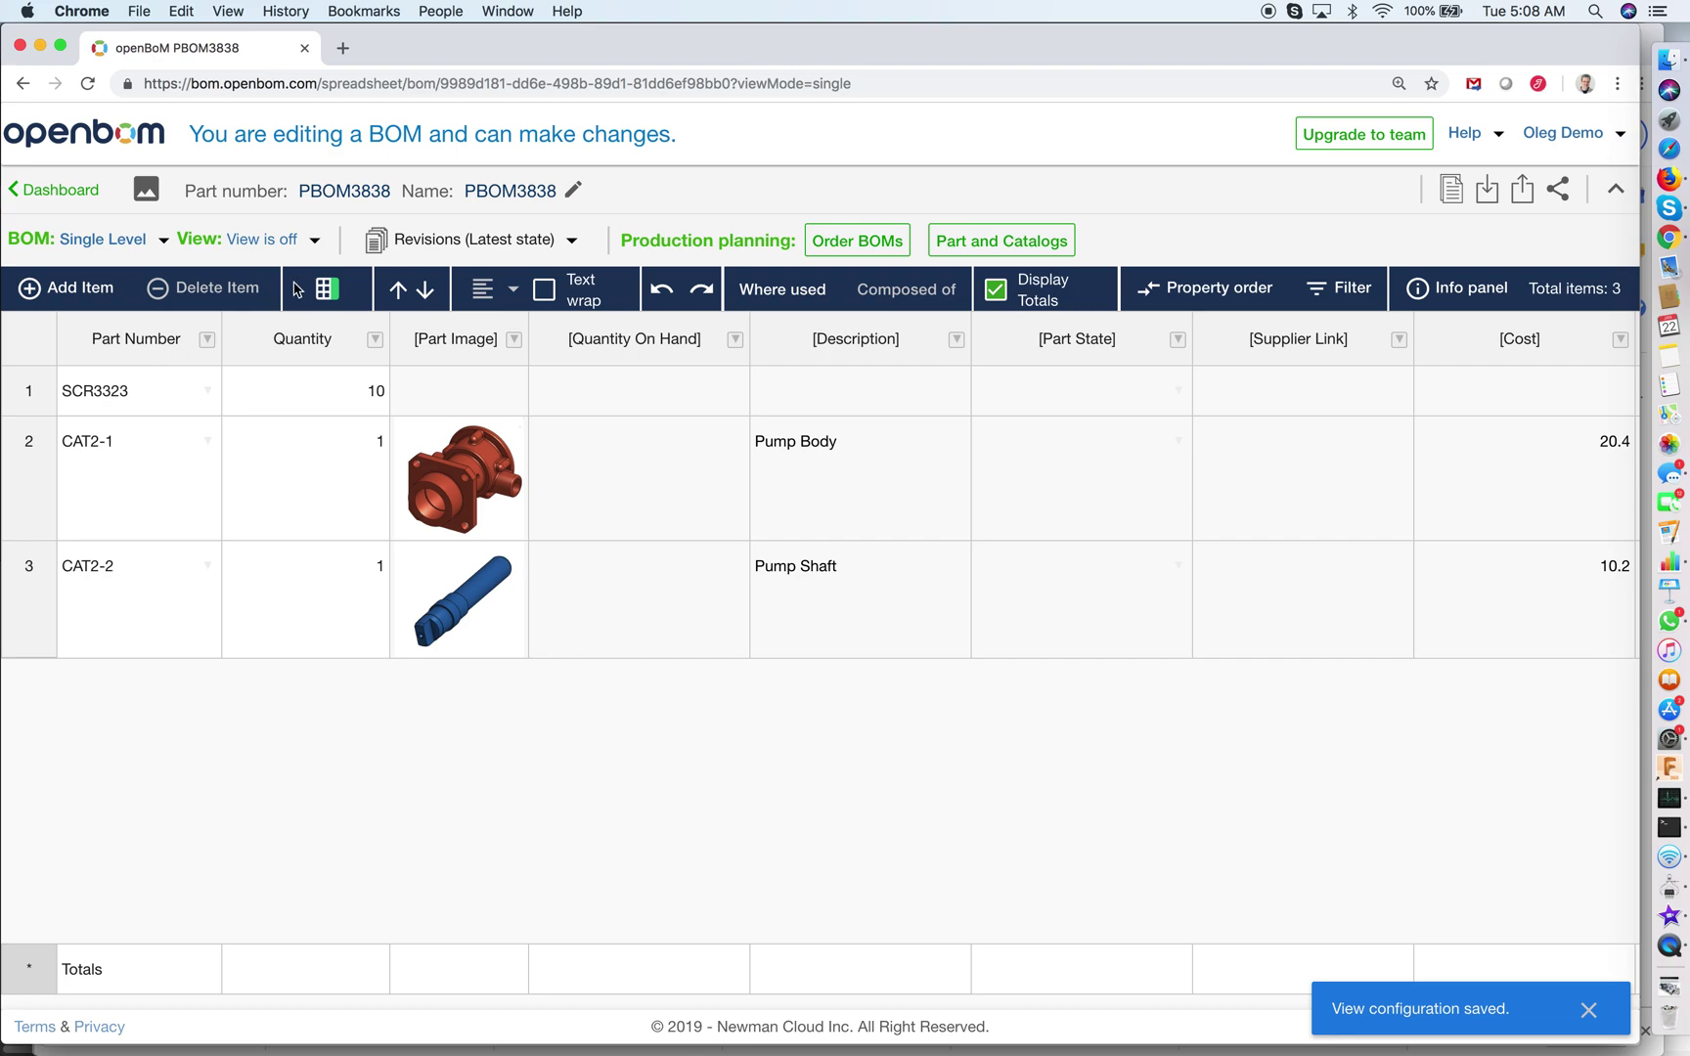
{"action": "left_click", "coordinate": [314, 245]}
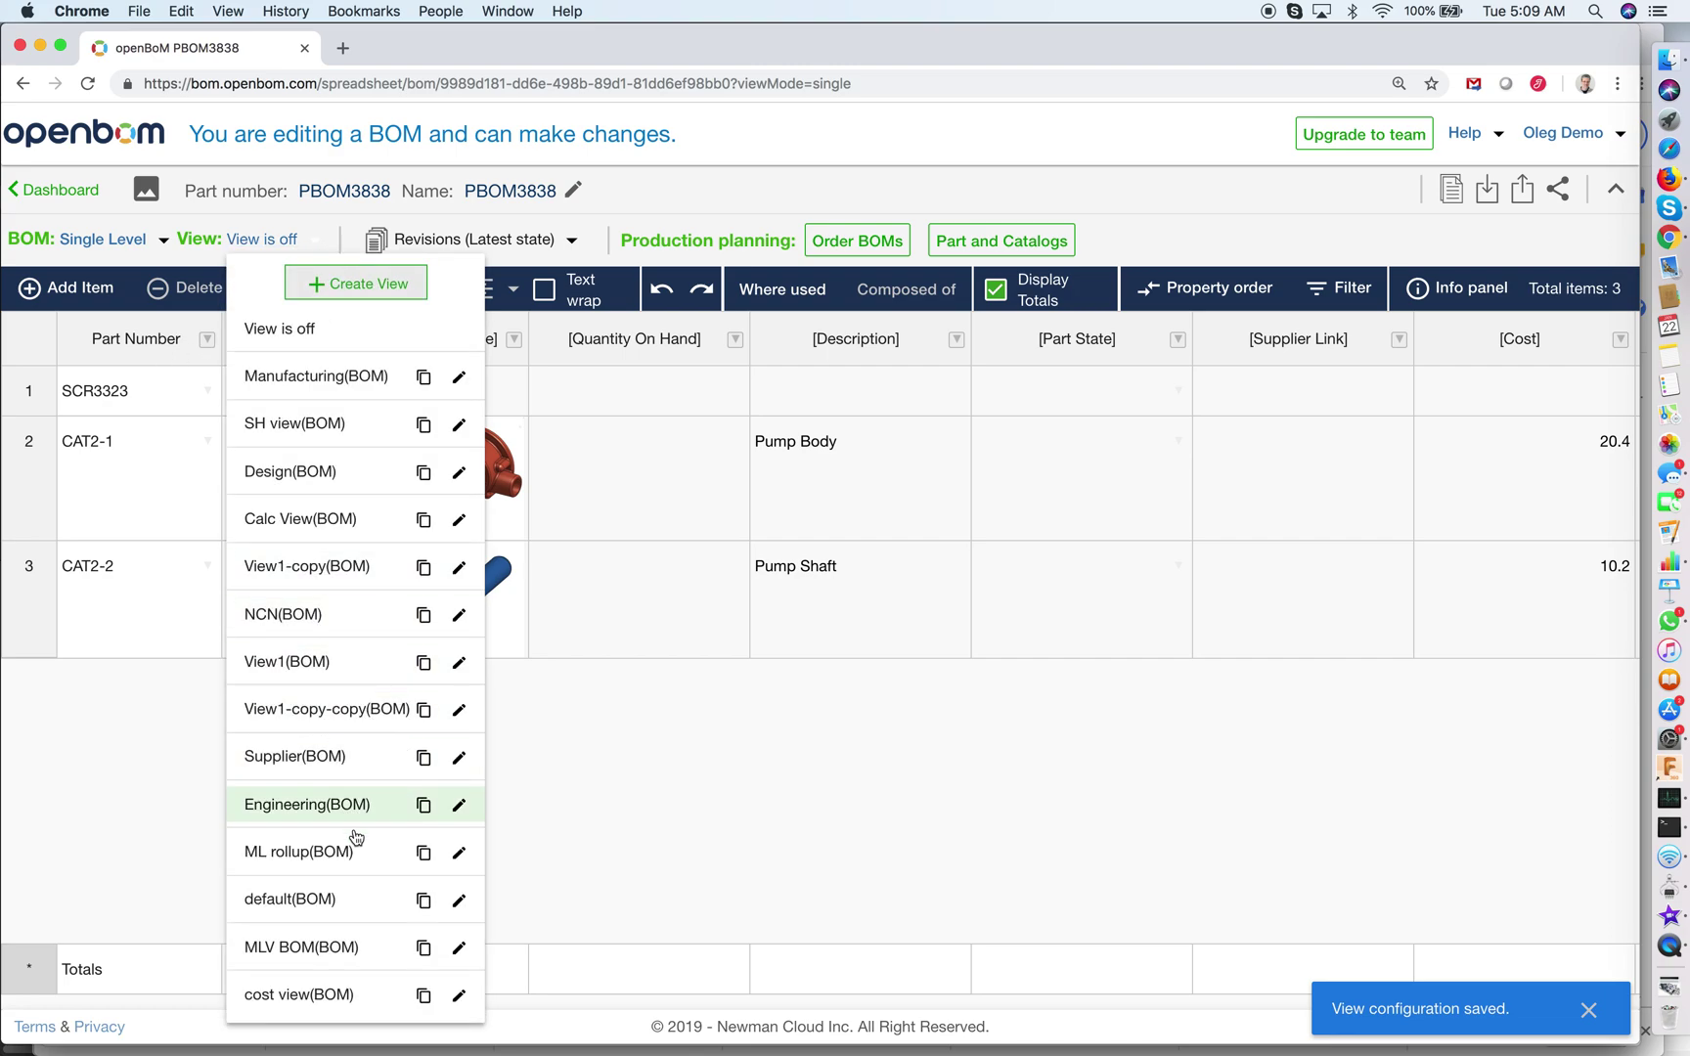
- Switch PBOM3838 to the default(BOM) view and centre-align the Quantity column values
{"action": "left_click", "coordinate": [313, 900]}
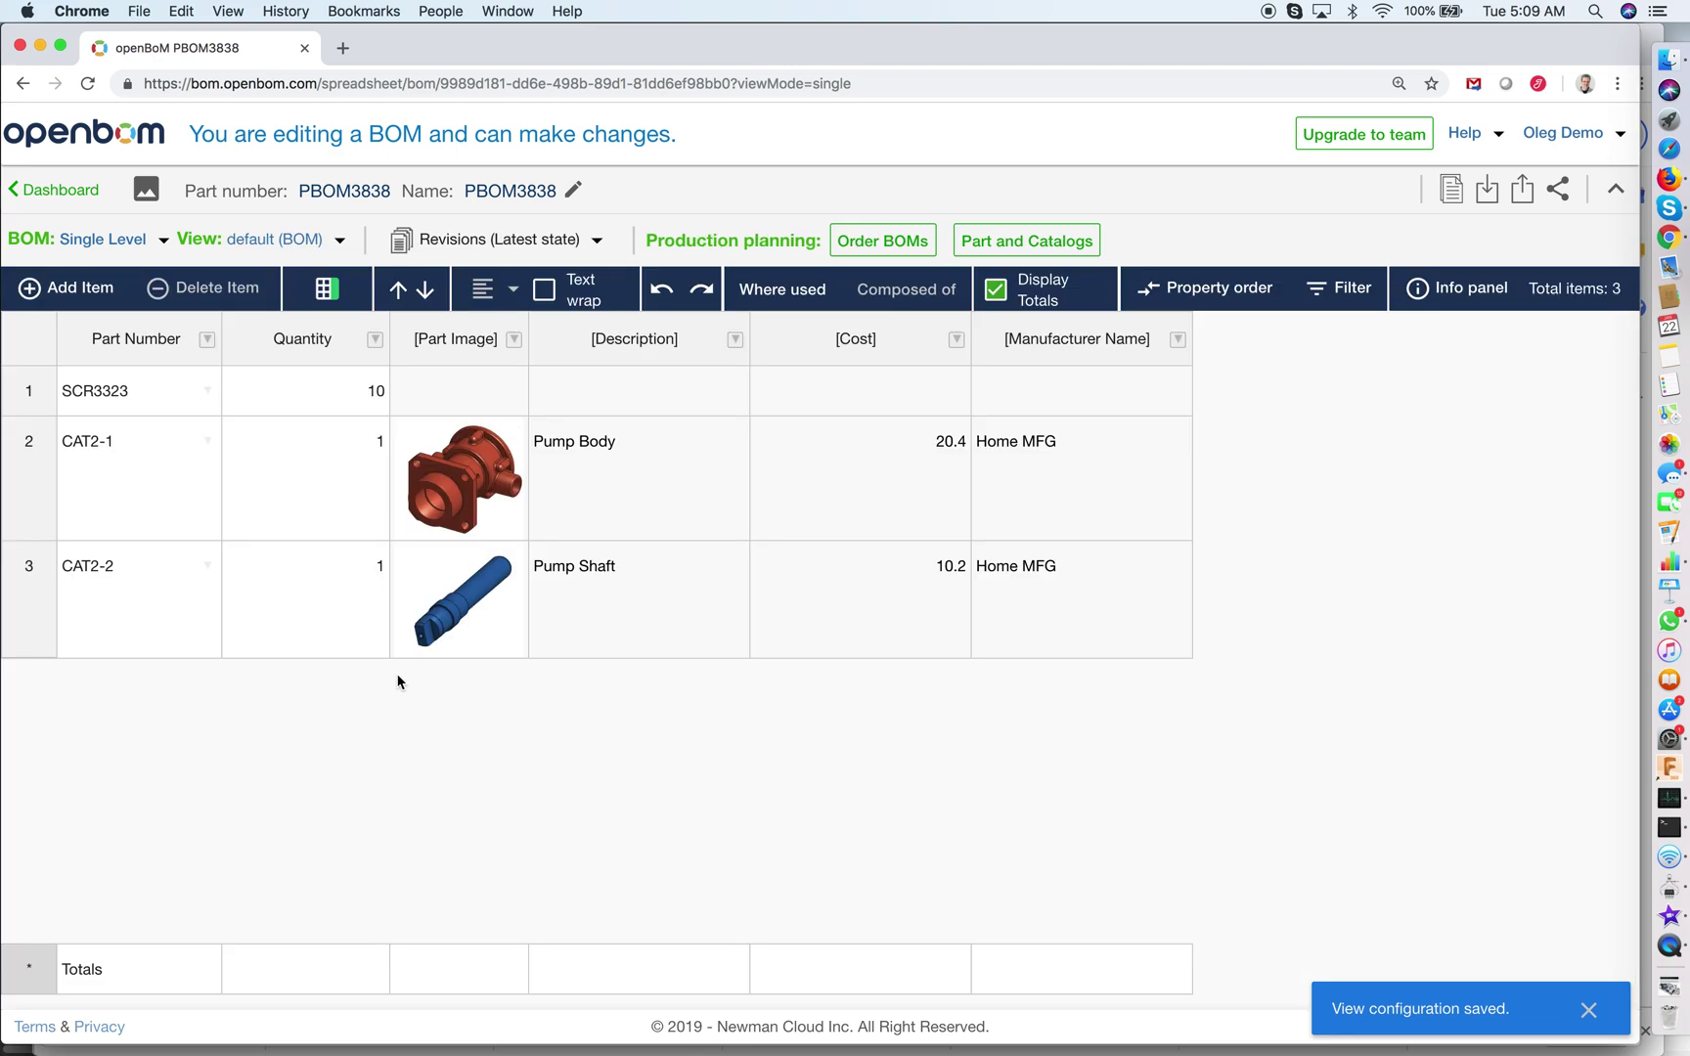
{"action": "left_click", "coordinate": [604, 490]}
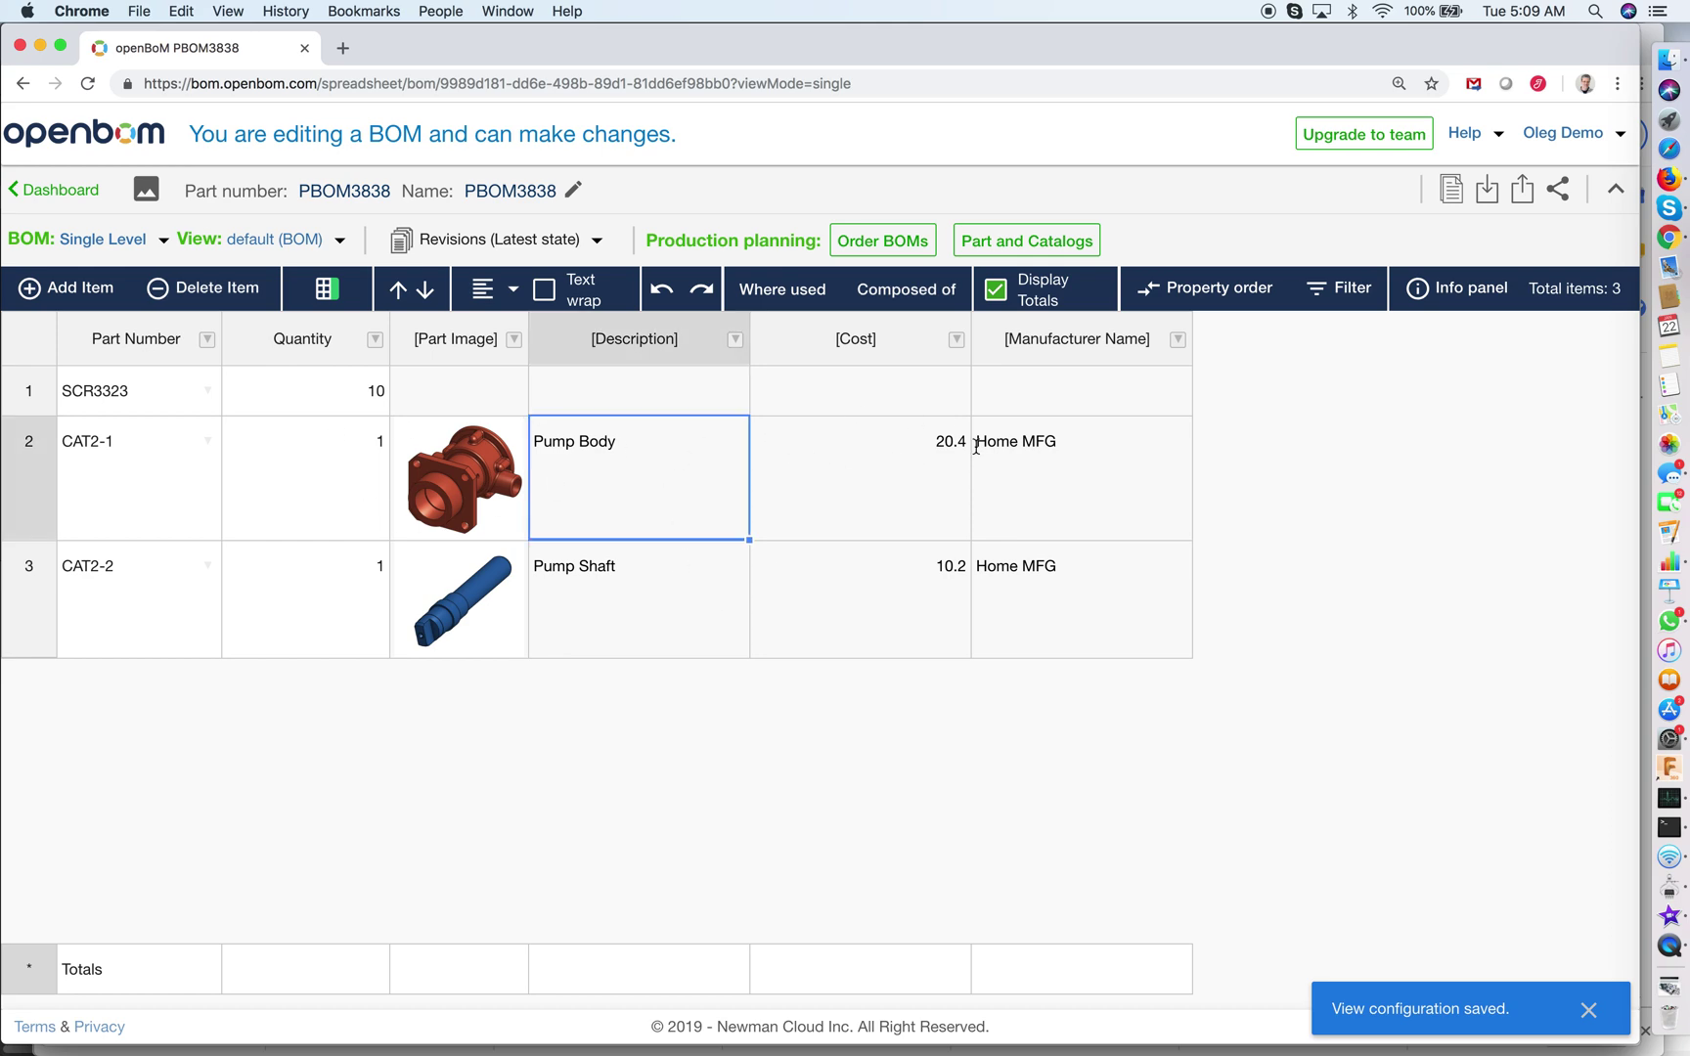
{"action": "left_click", "coordinate": [306, 499]}
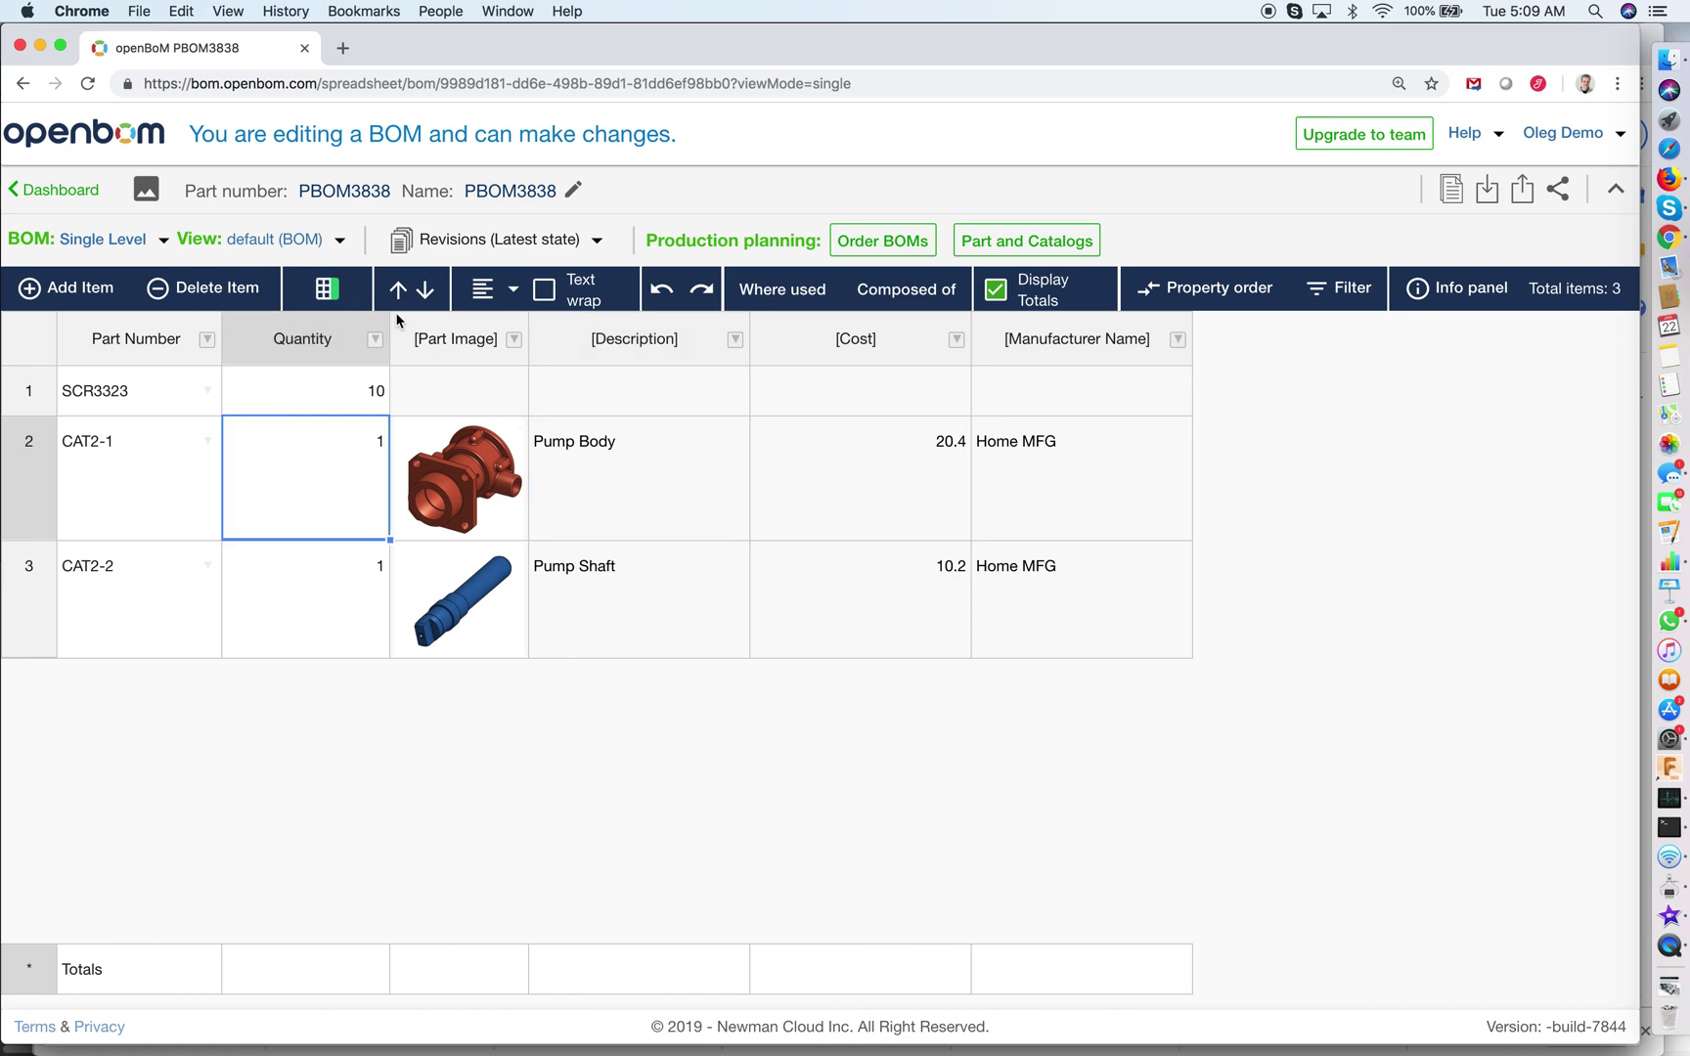
{"action": "left_click", "coordinate": [494, 293]}
{"action": "left_click", "coordinate": [551, 332]}
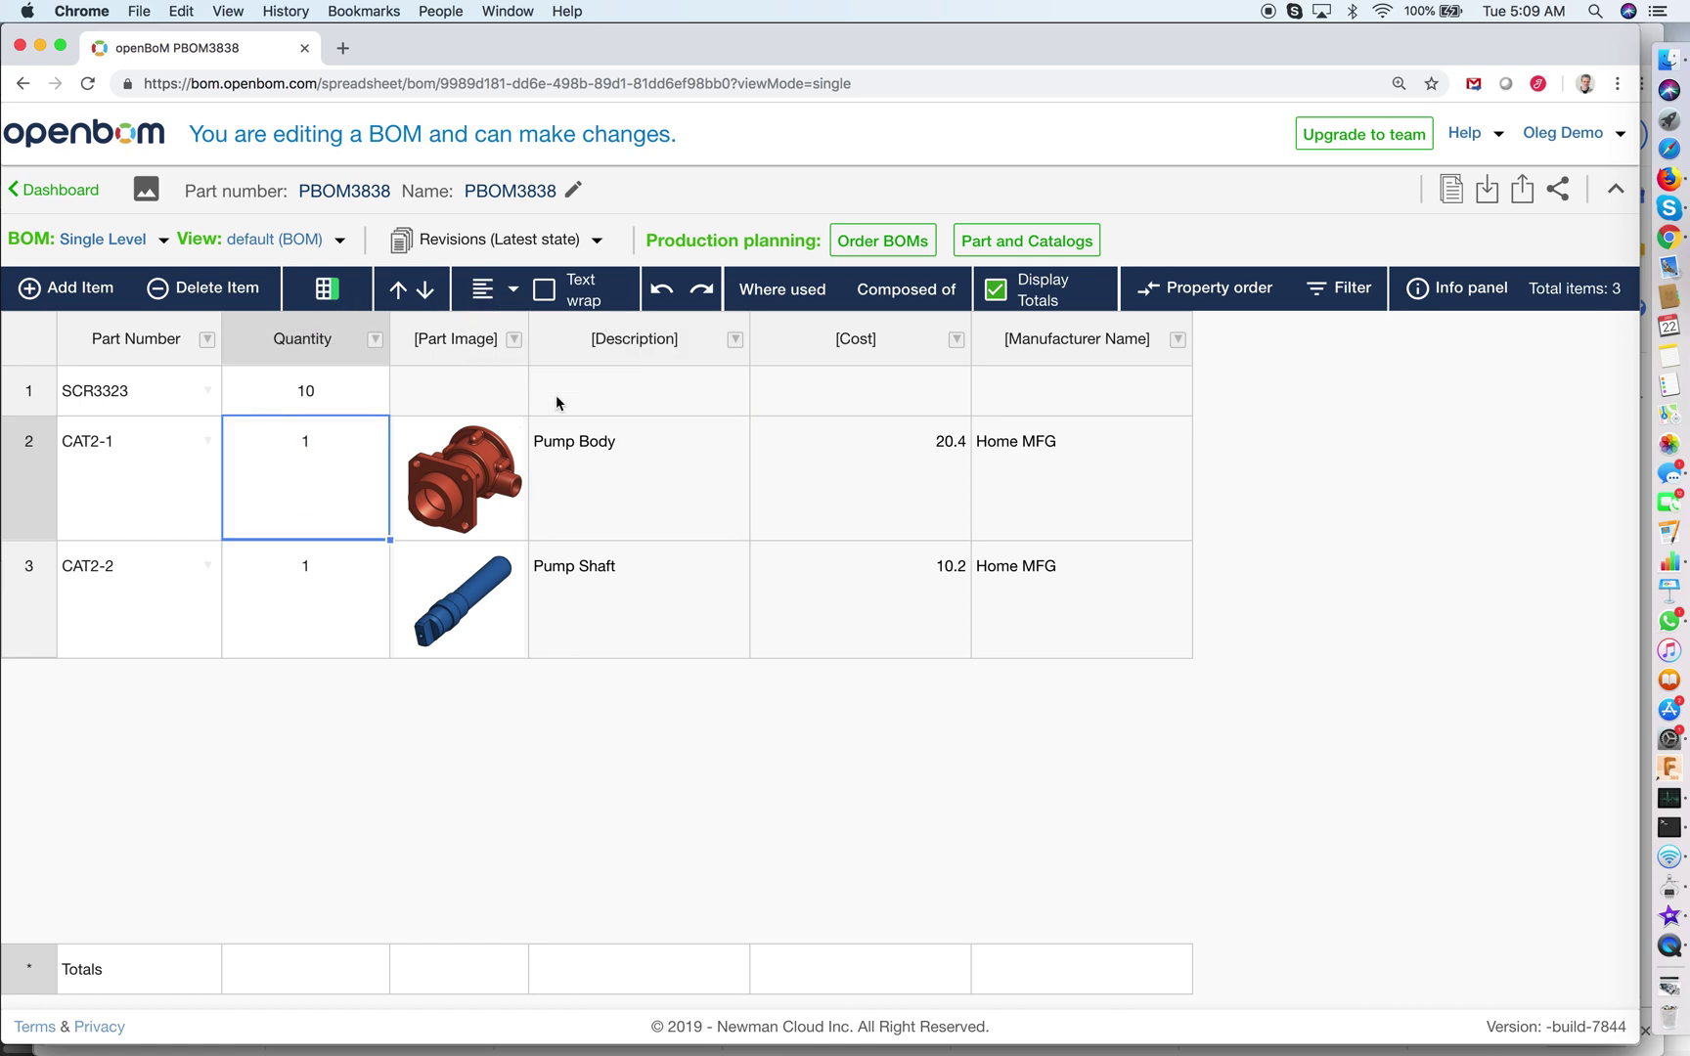